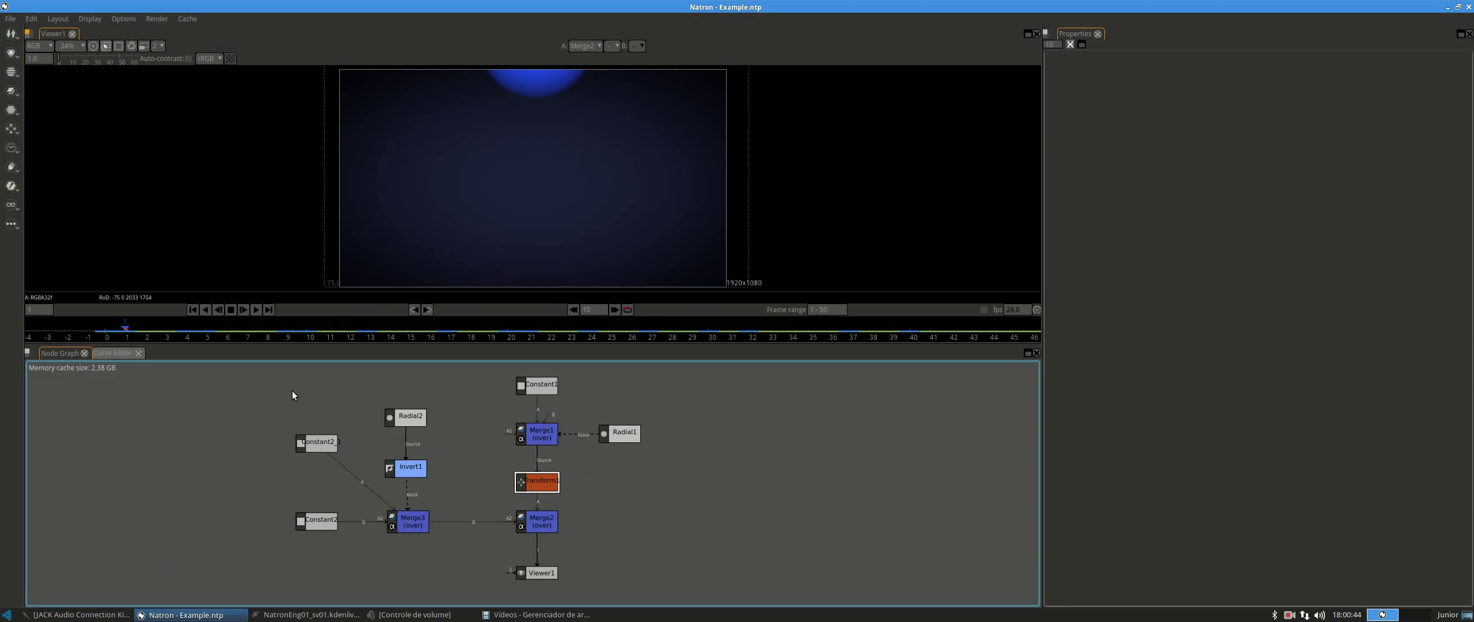
Play back the circle animation, stop it, and open Transform1's settings at frame 6.
left_click(257, 310)
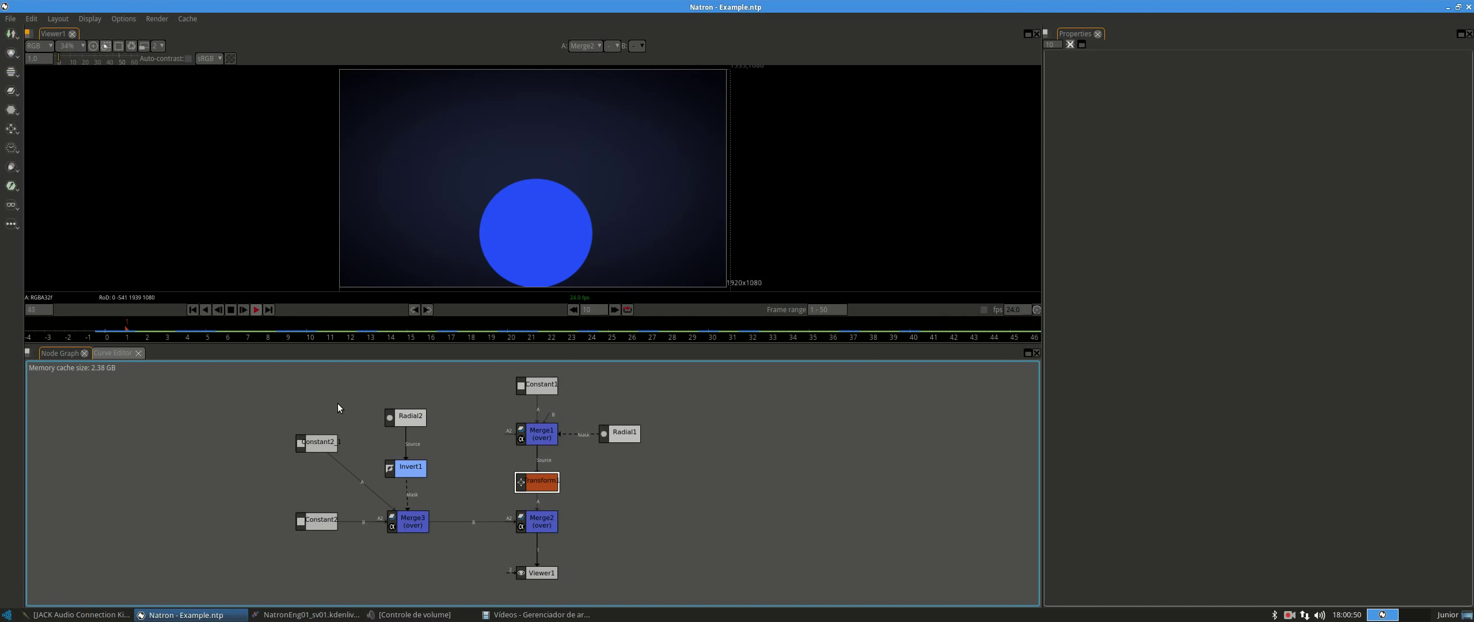
left_click(230, 309)
left_click_drag(647, 331, 397, 328)
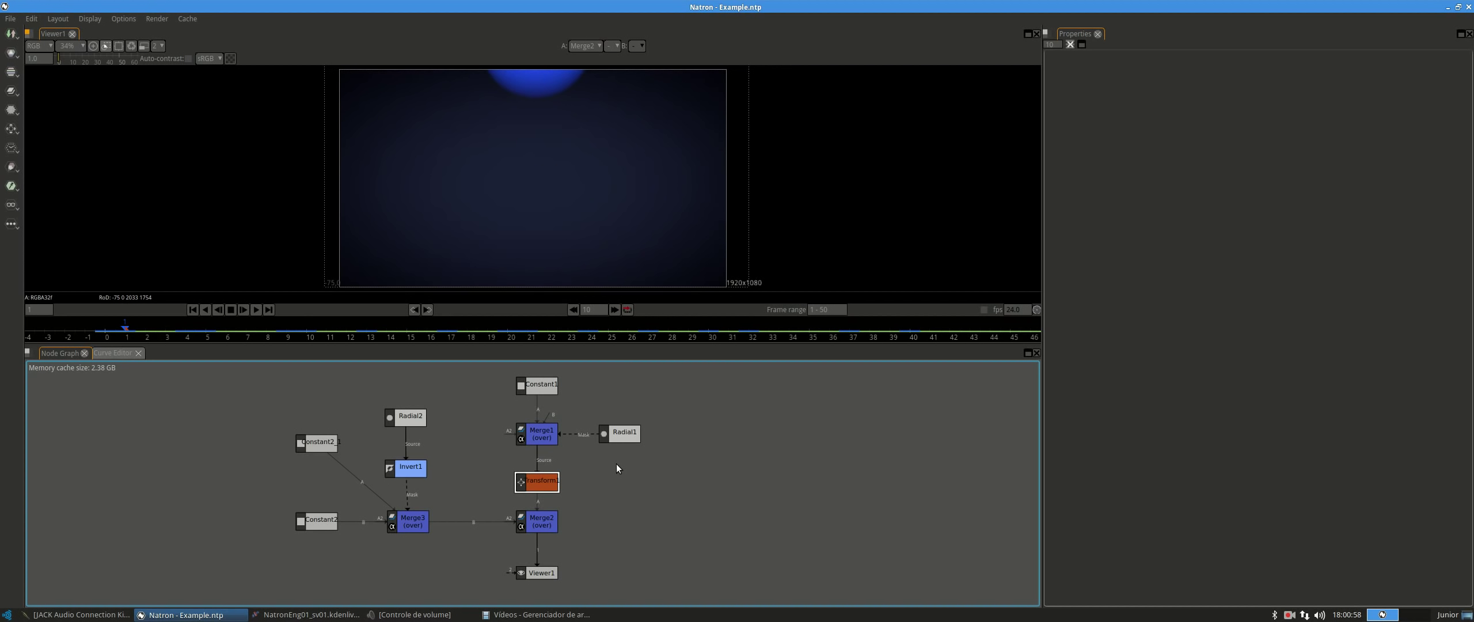
double_click(561, 482)
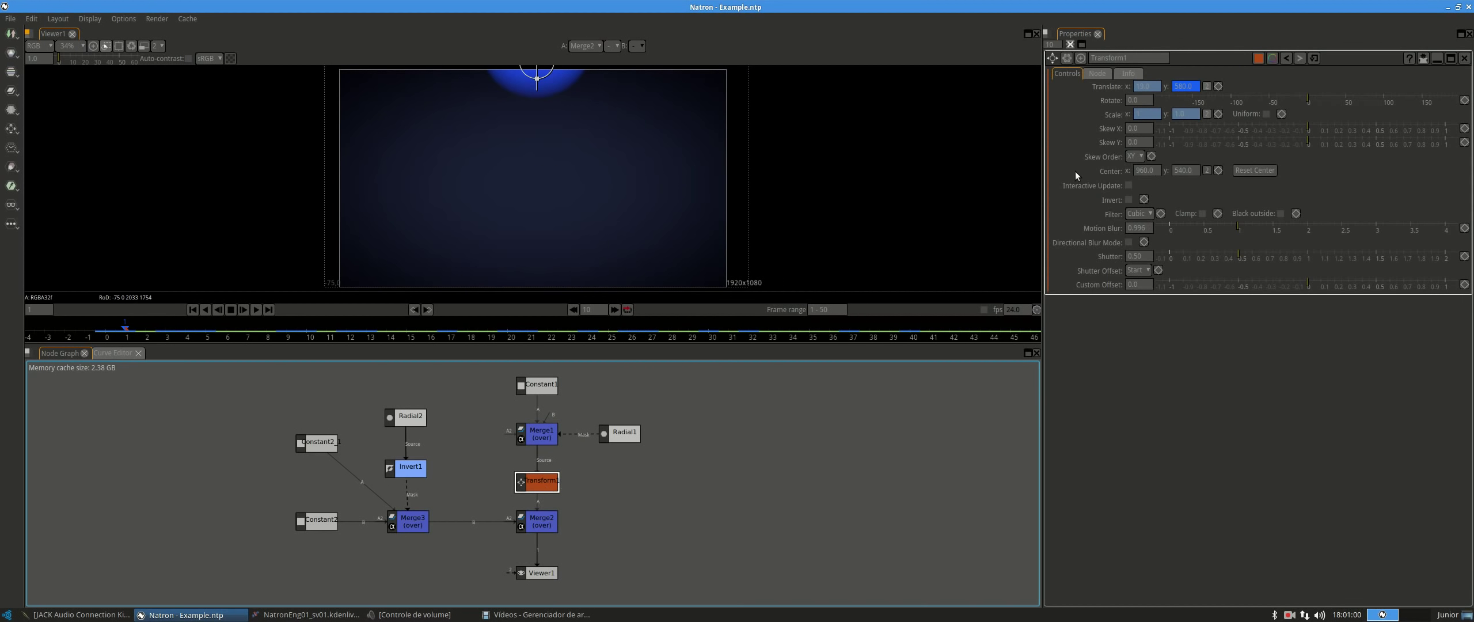
left_click(226, 330)
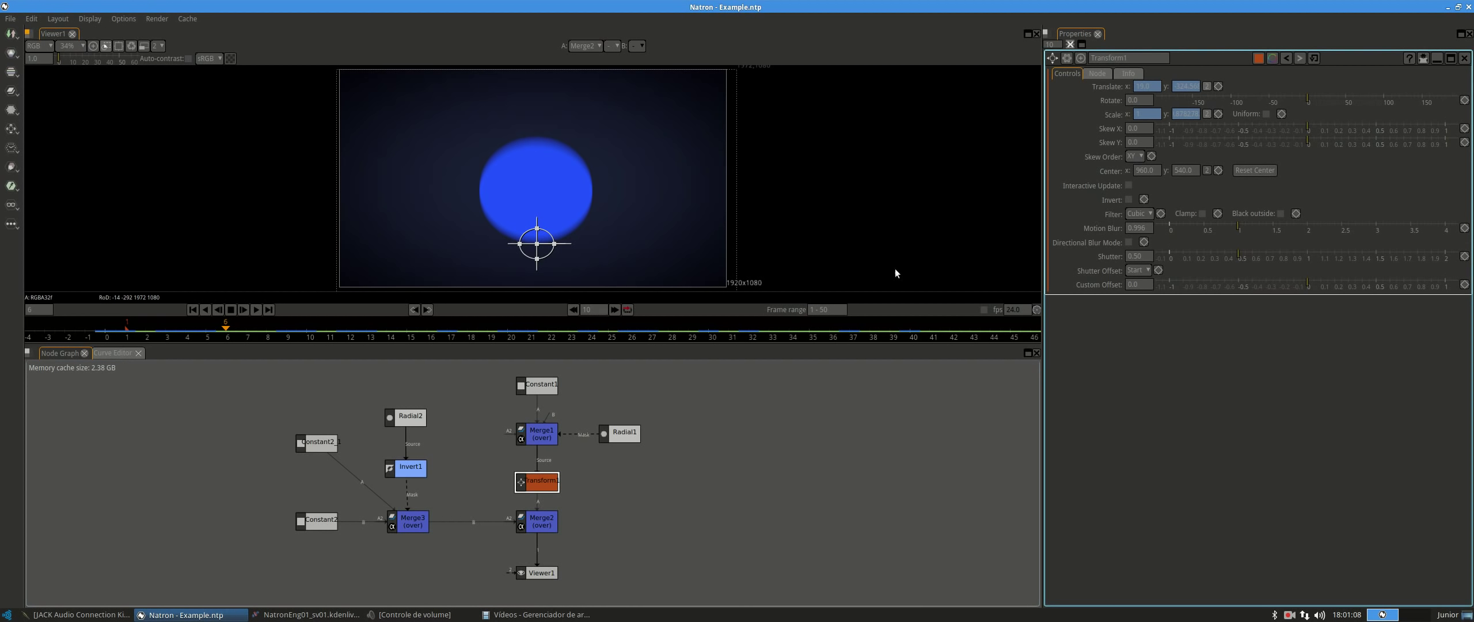
Inspect Transform1's Translate and Scale curves in the Curve Editor, return to the Node Graph, and start a new project.
left_click(106, 355)
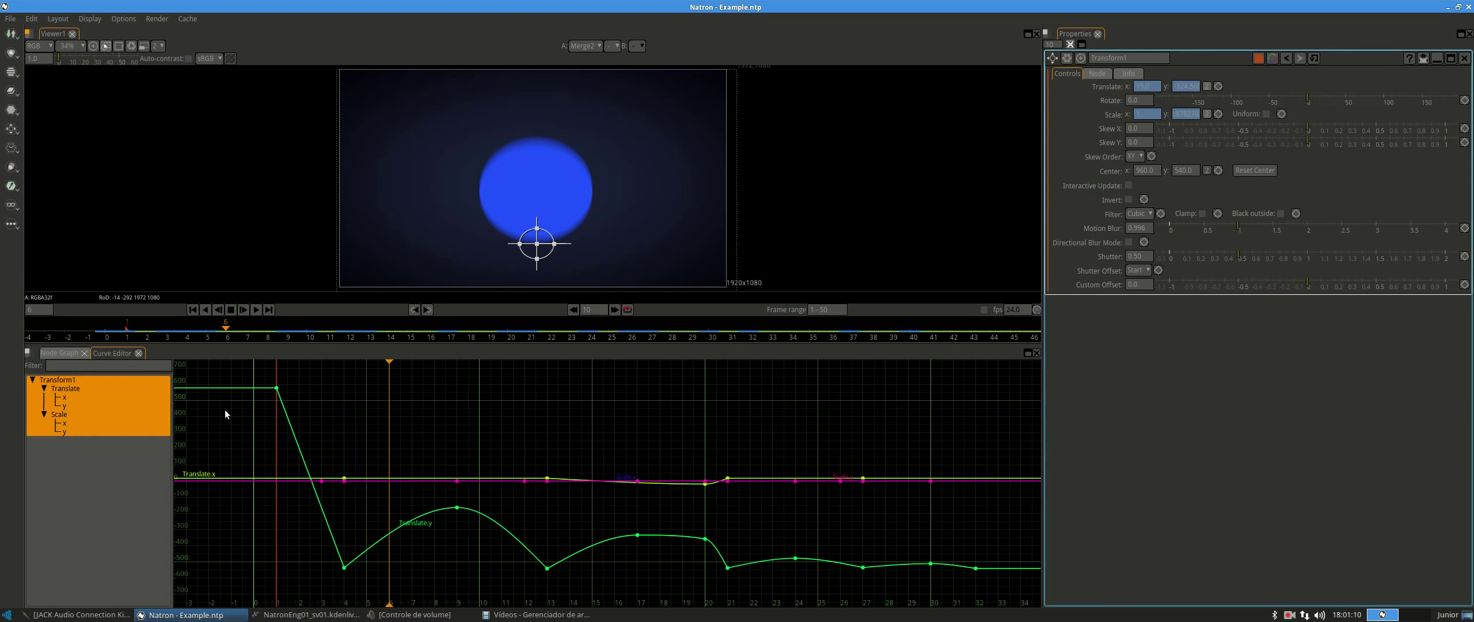
mouse_move(878, 456)
left_mouse_down()
mouse_move(858, 439)
mouse_move(867, 448)
left_mouse_up()
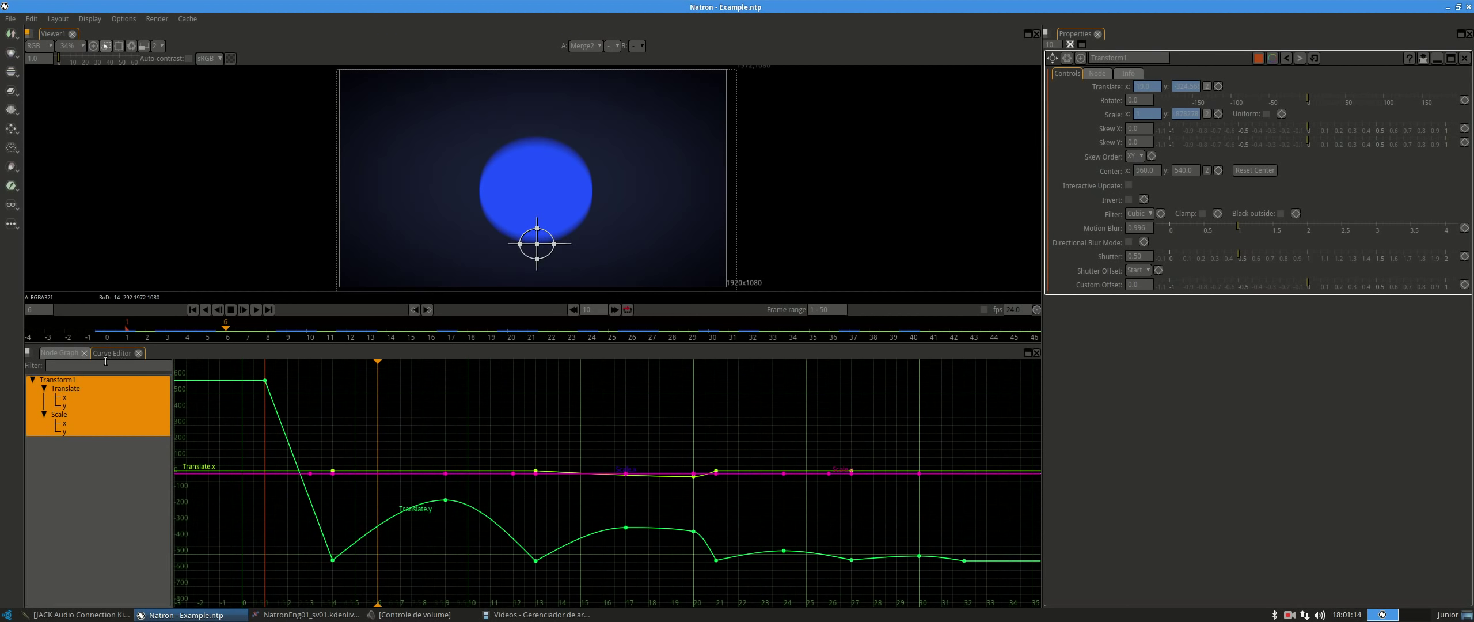
left_click_drag(517, 444, 529, 443)
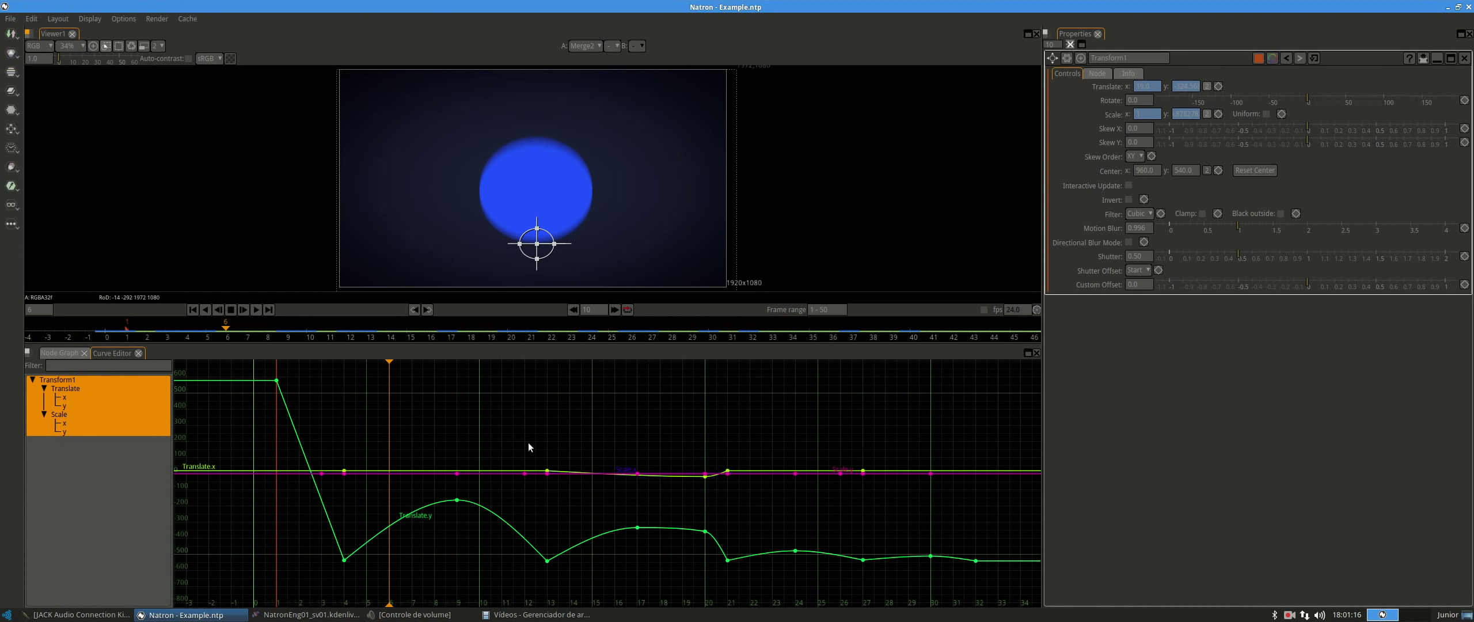
scroll(768, 429, "up", 1)
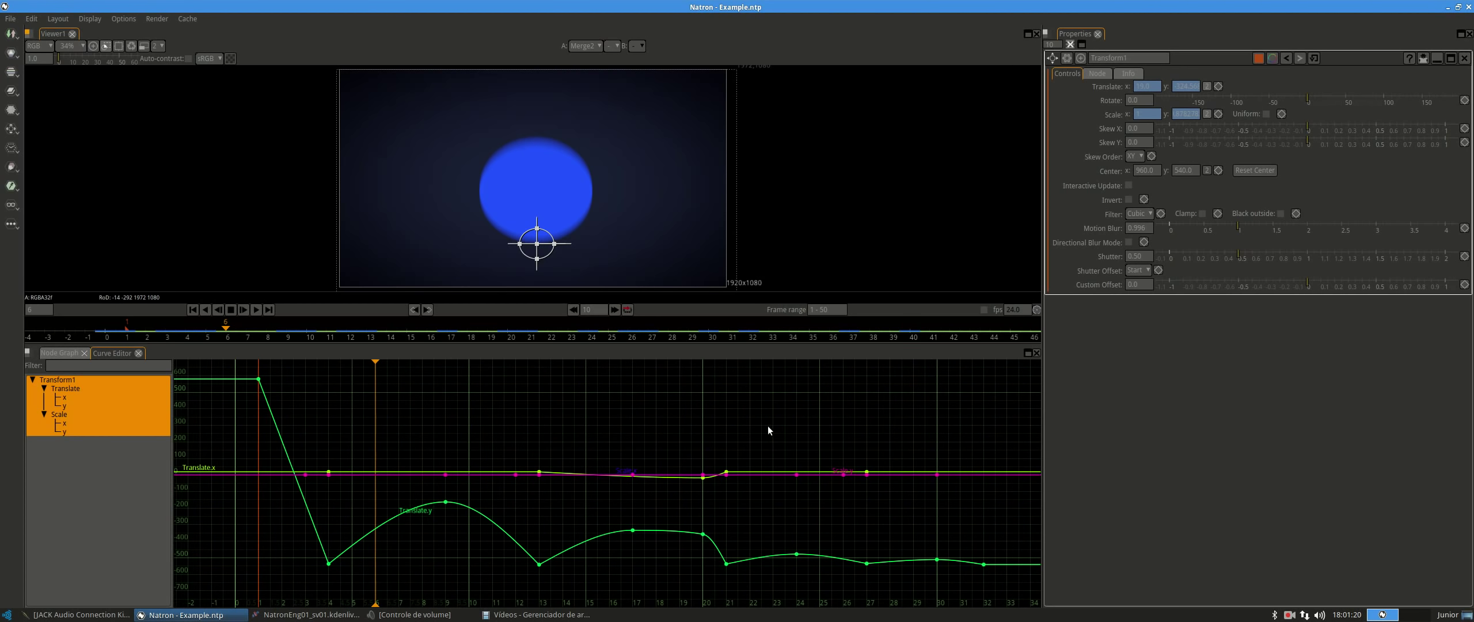
left_click(59, 353)
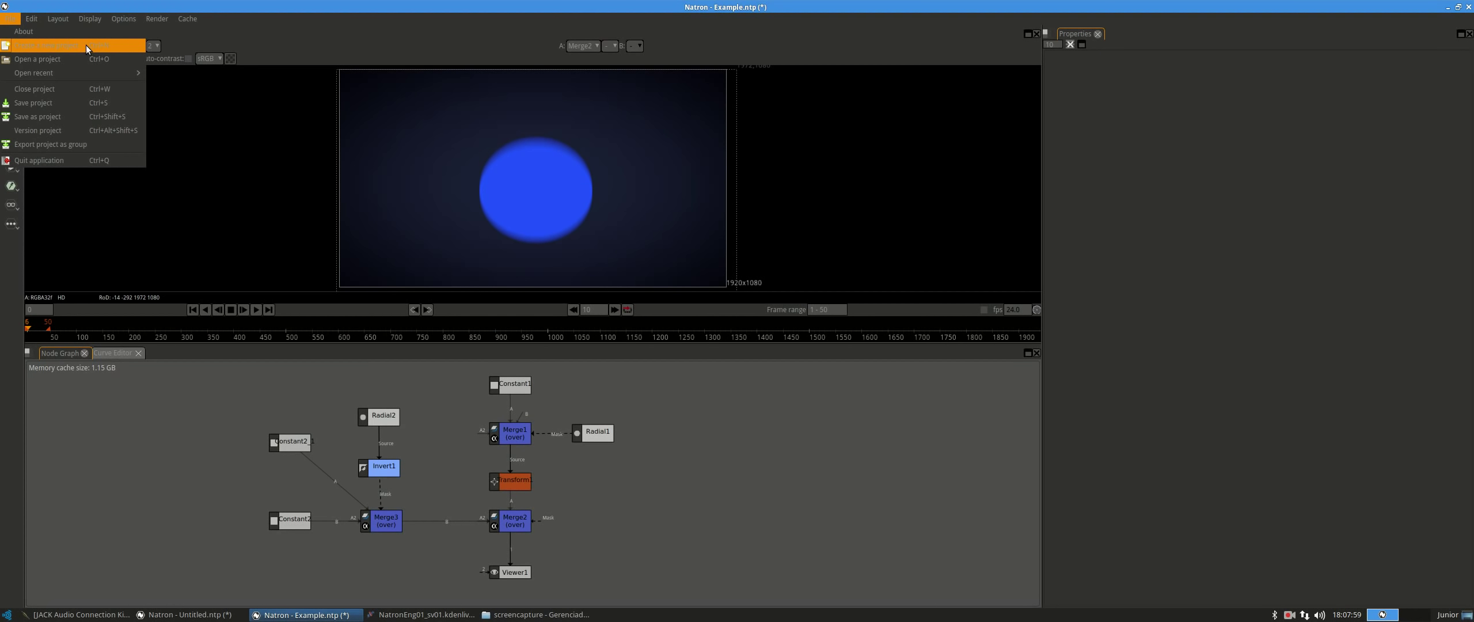
left_click(87, 48)
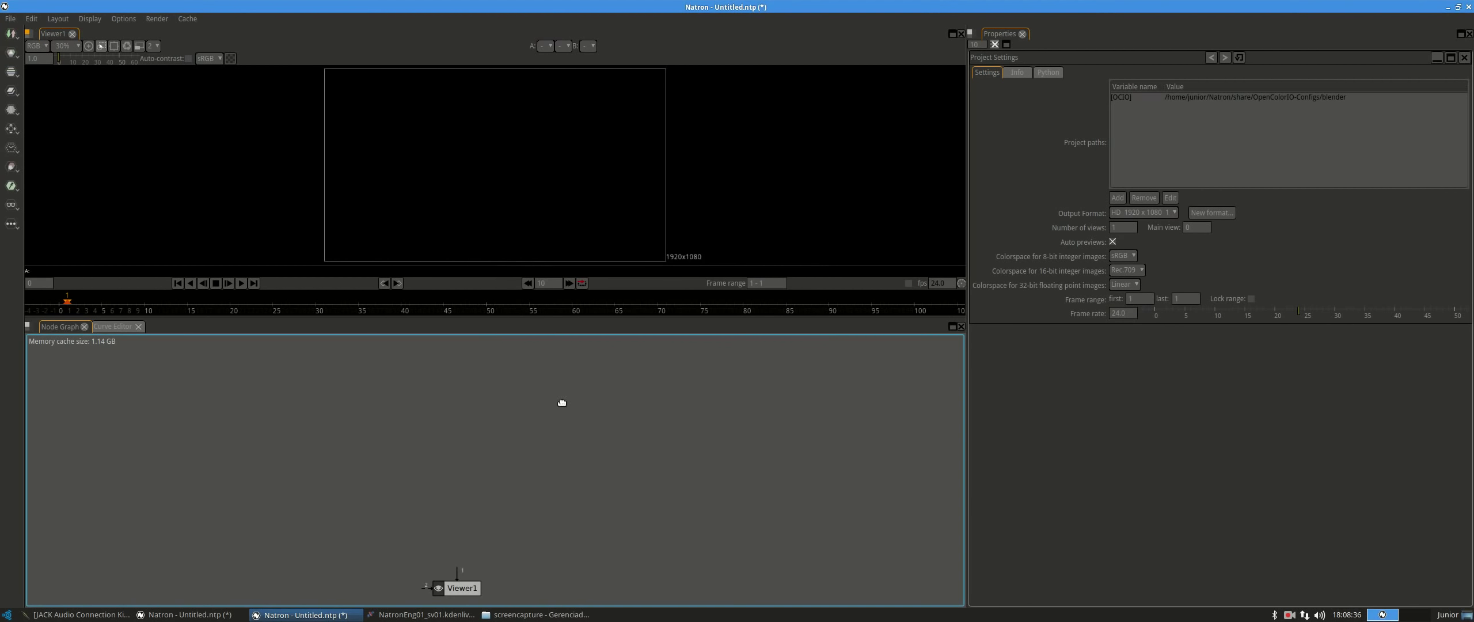
Set the project frame rate to 30 in Project Settings.
left_click_drag(562, 404, 571, 390)
left_click_drag(1127, 313, 937, 304)
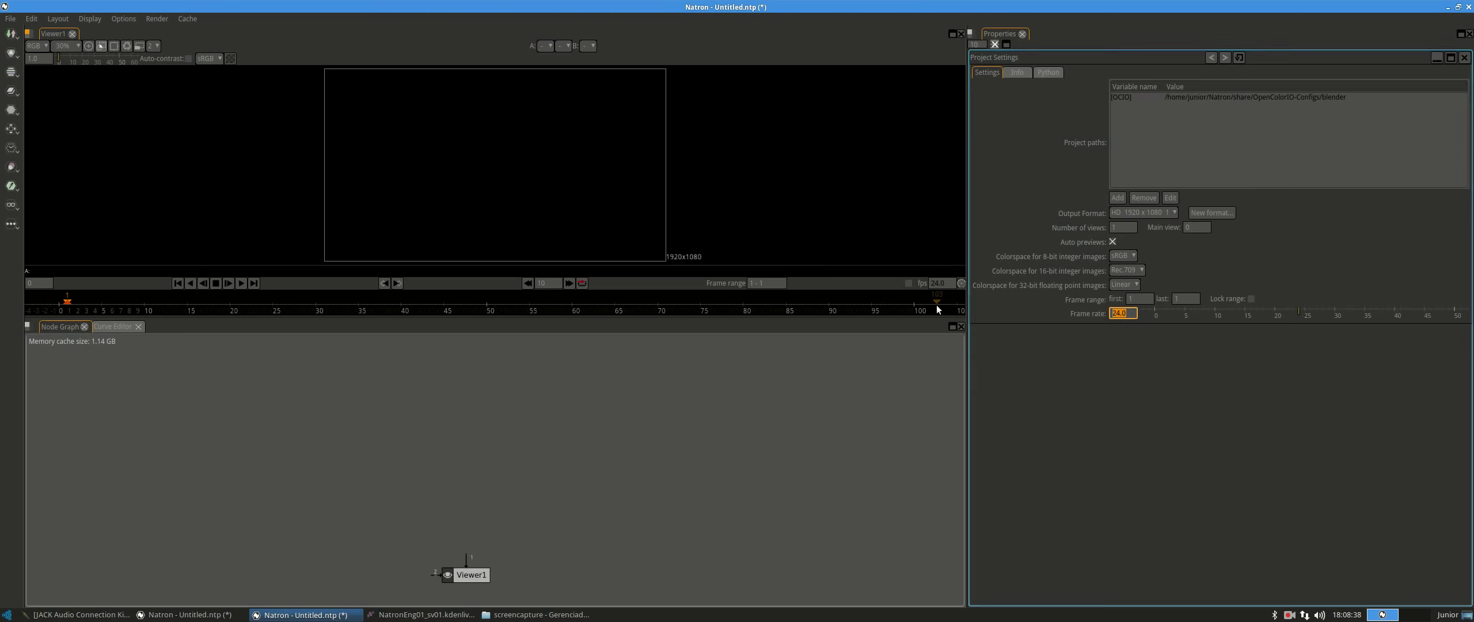
type("30")
key("Return")
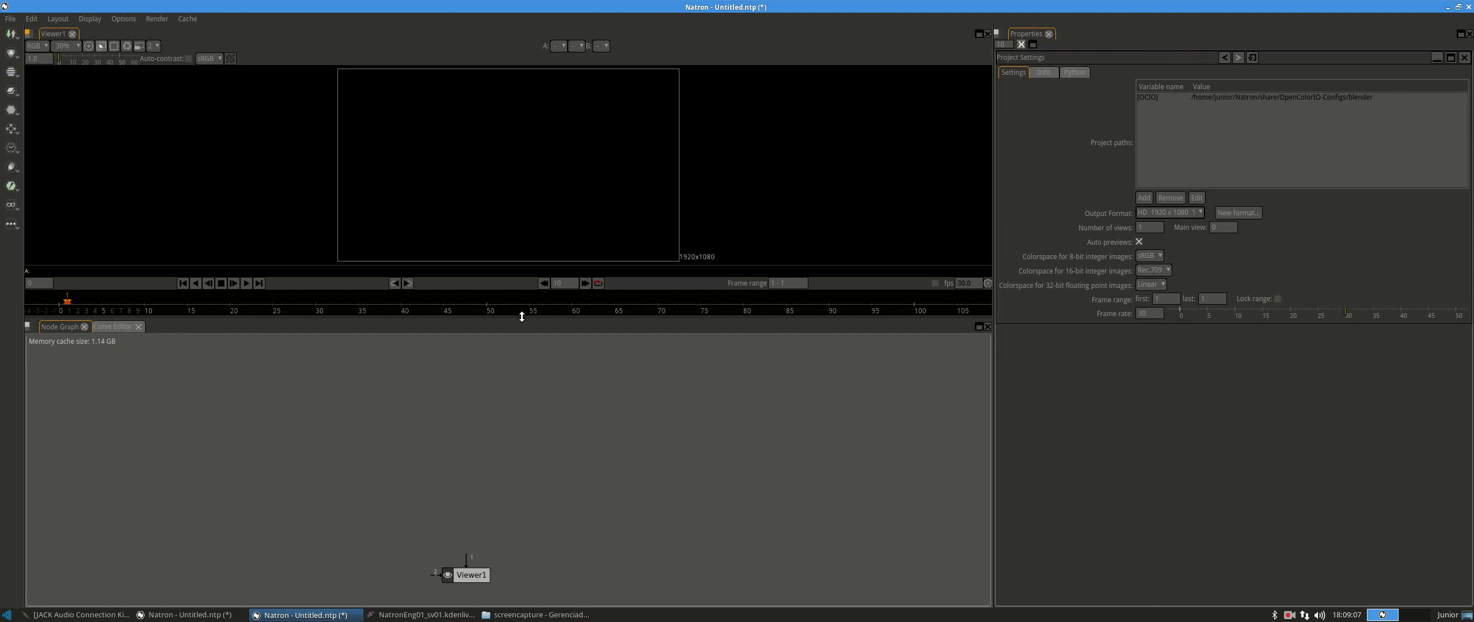
Drag the splitter to enlarge the viewer, then dismiss the node graph menu.
left_click_drag(523, 316, 521, 329)
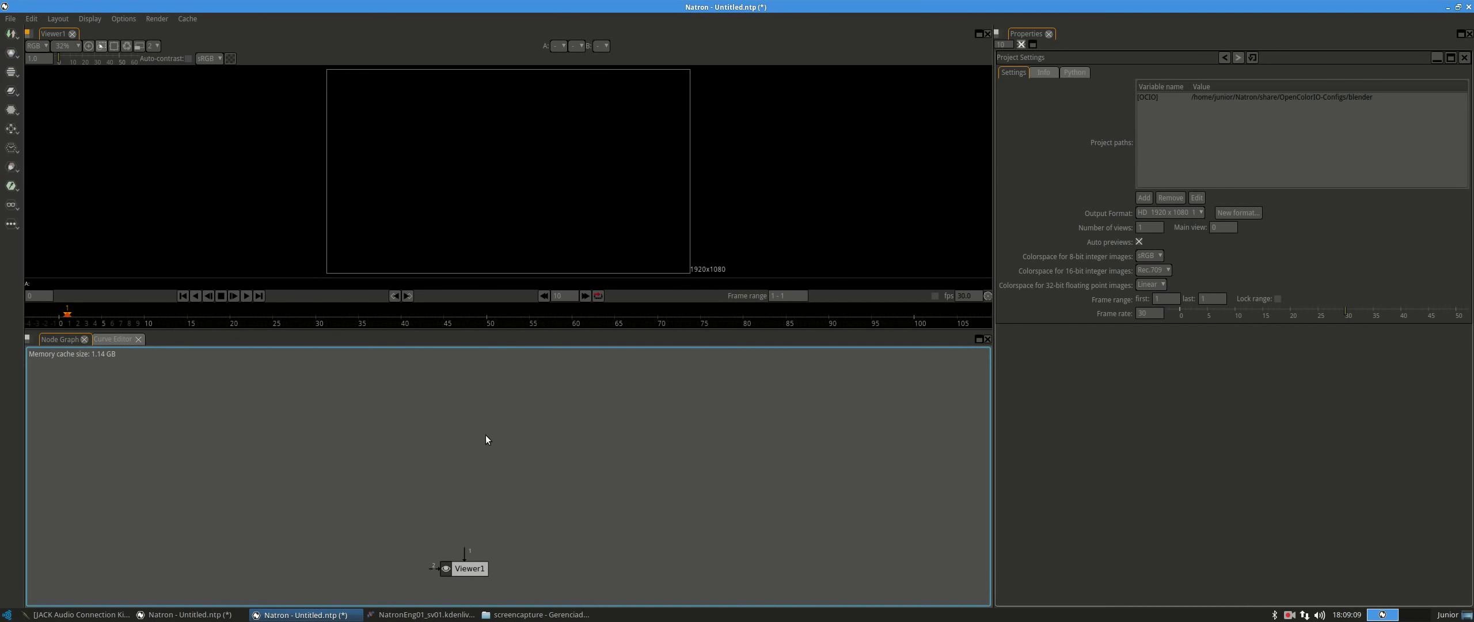
right_click(469, 433)
left_click(468, 431)
right_click(459, 409)
left_click(415, 421)
Add a Constant image node and rename it Ball.
right_click(538, 373)
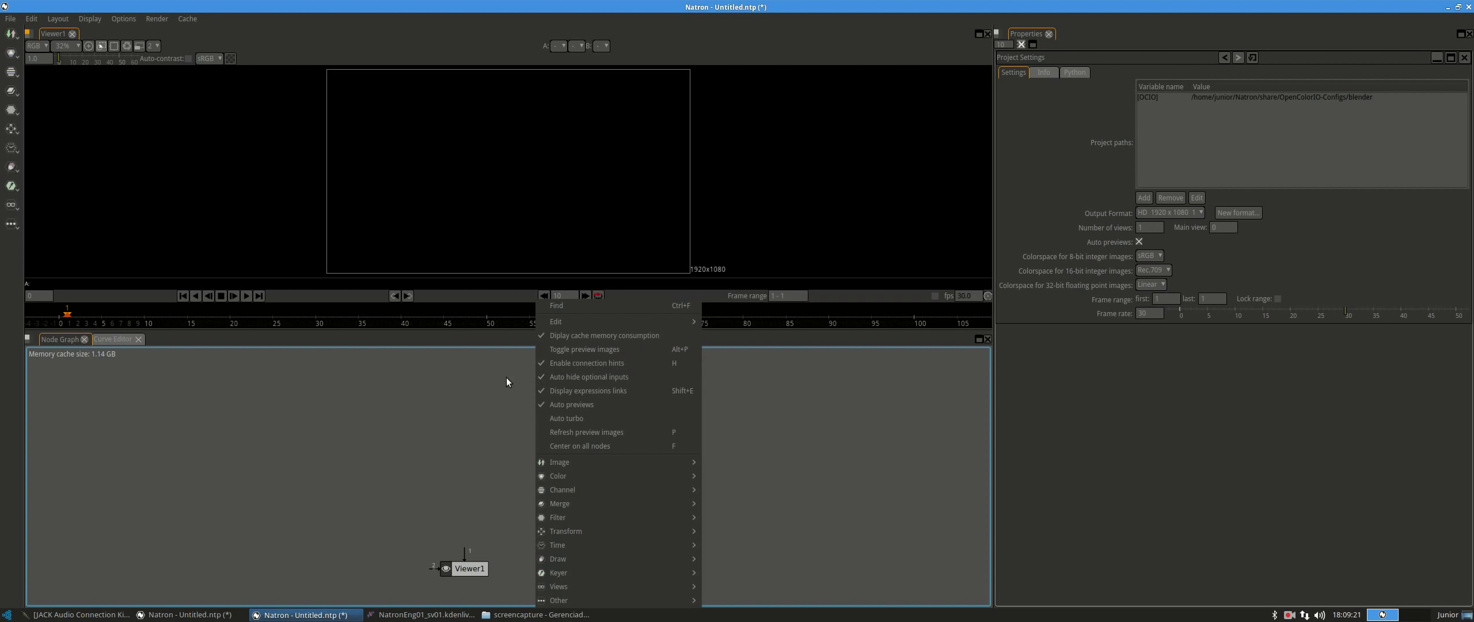
mouse_move(624, 464)
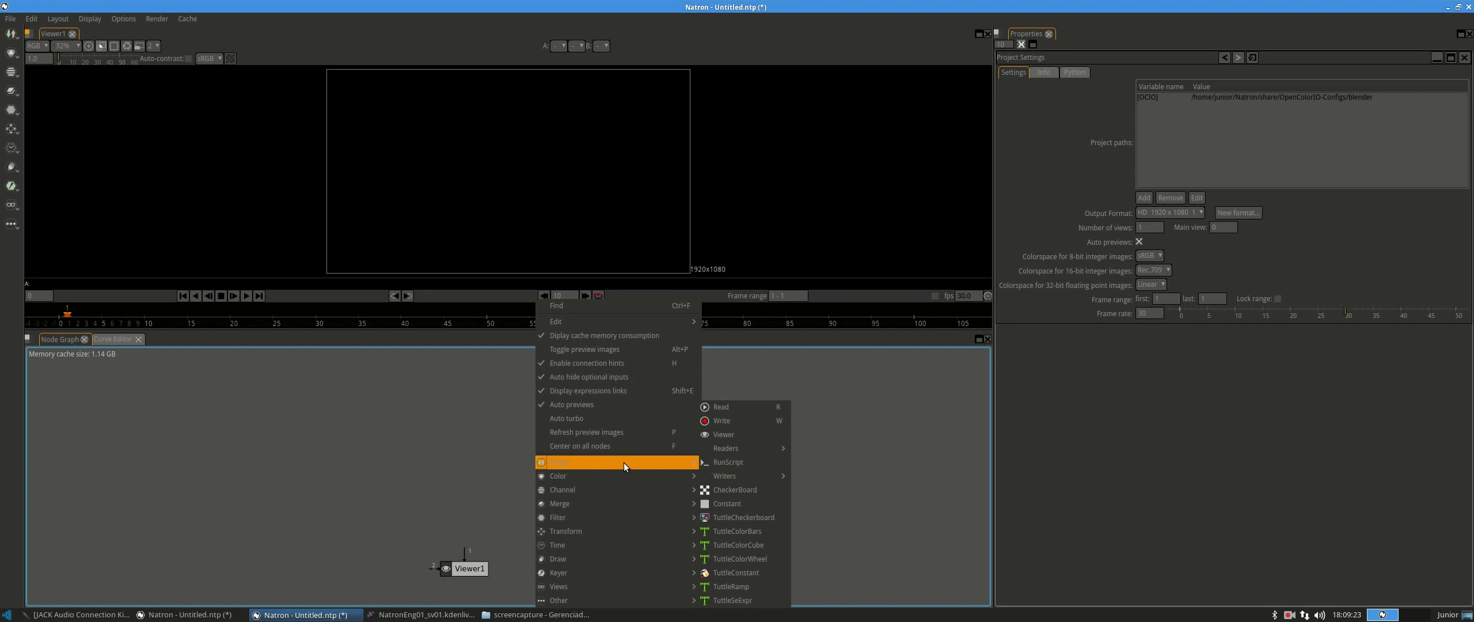
left_click(743, 502)
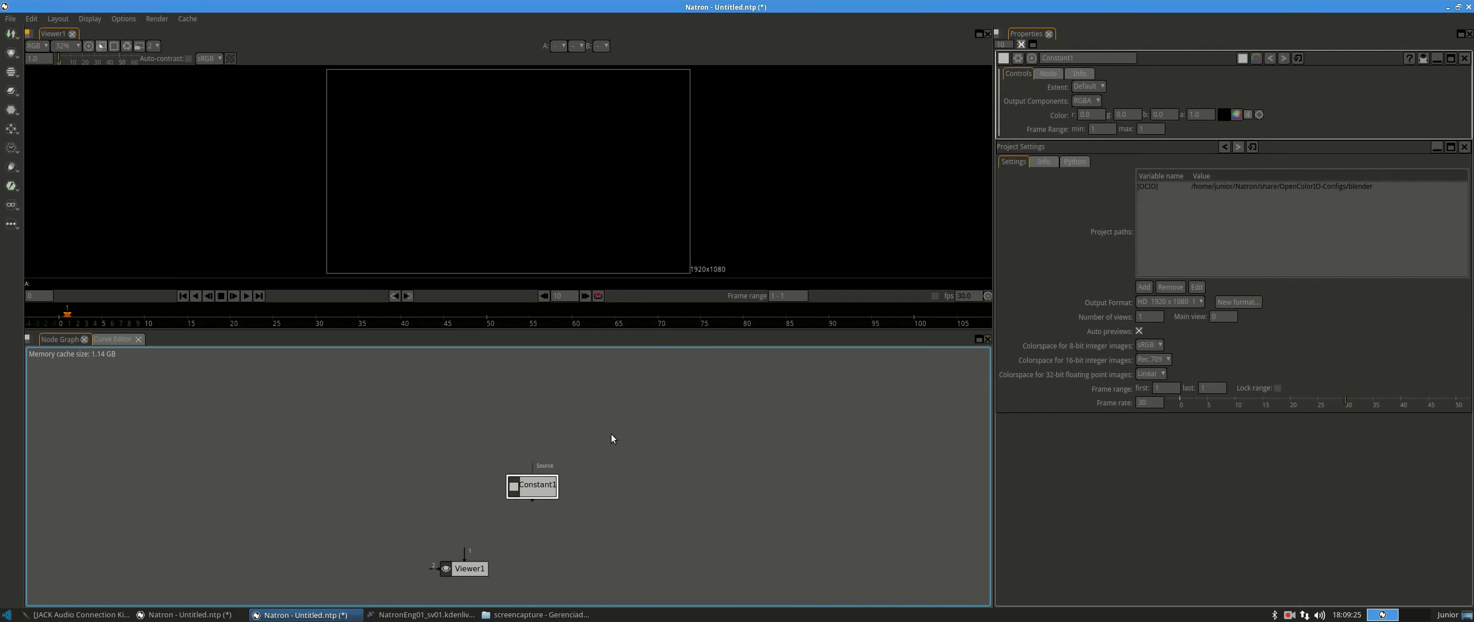
left_click_drag(541, 493, 471, 436)
left_click_drag(1086, 58, 905, 49)
type("Ball")
key("Return")
Give Ball a blue colour through the colour picker and tidy its position.
left_click(1237, 114)
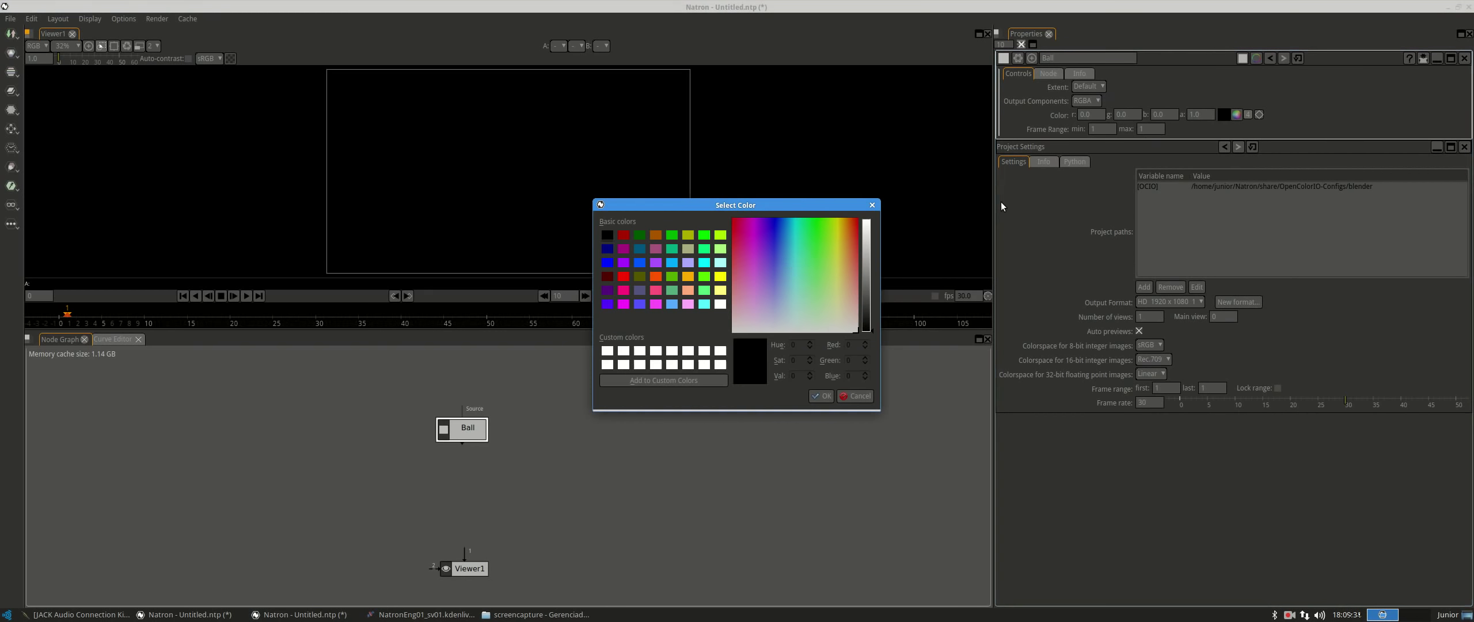
left_click(782, 239)
left_click(866, 237)
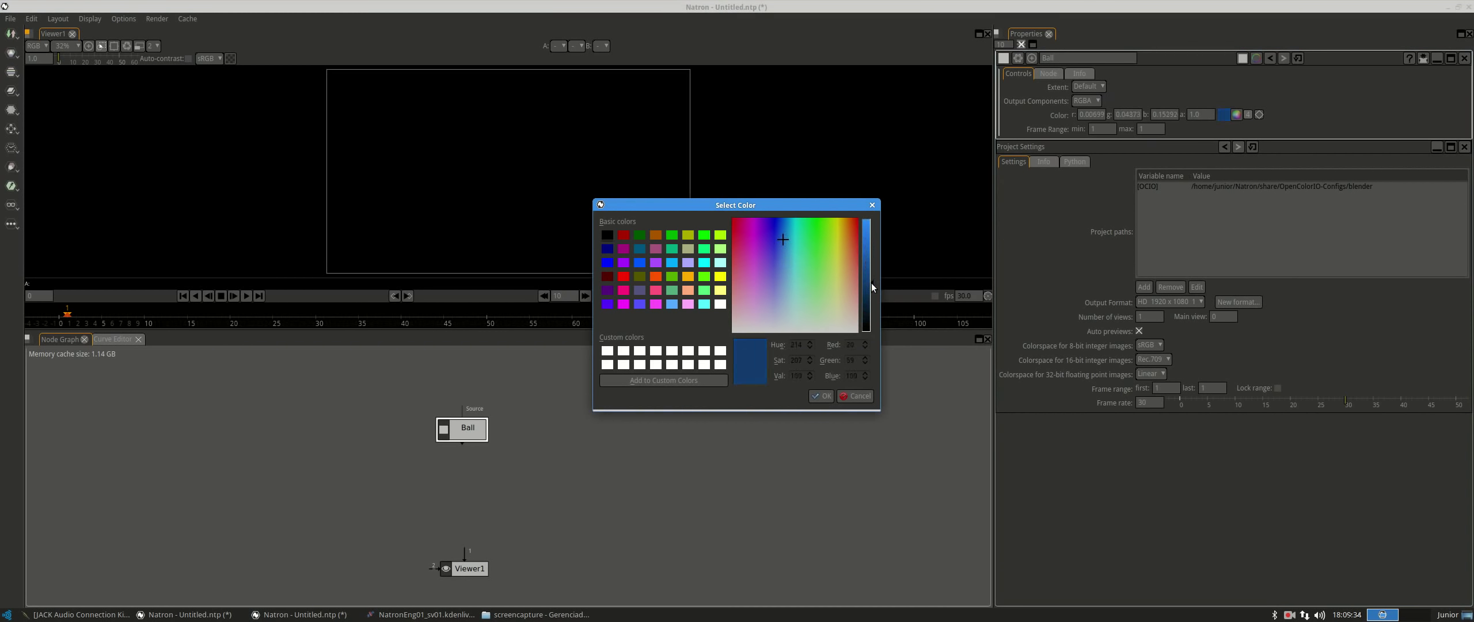
left_click(822, 396)
left_click_drag(471, 435, 473, 430)
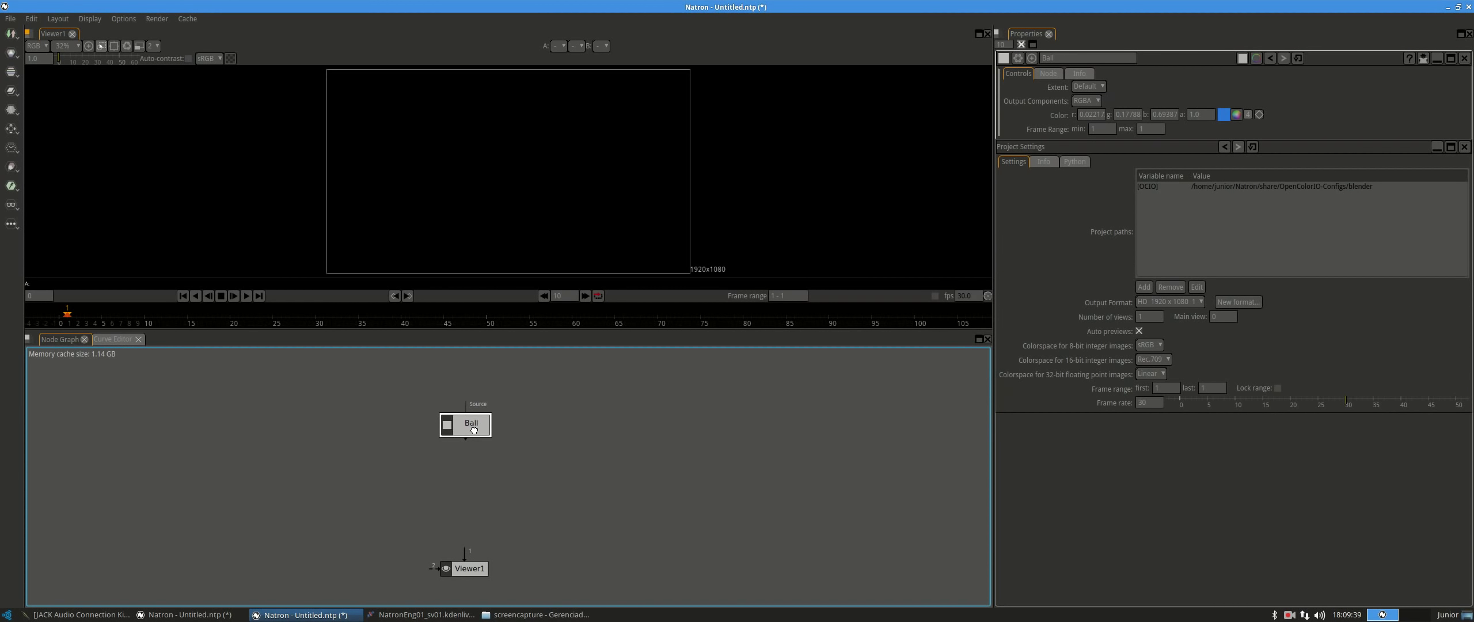
Add a Merge node with its A input on Ball and its output feeding Viewer1.
right_click(484, 468)
mouse_move(596, 451)
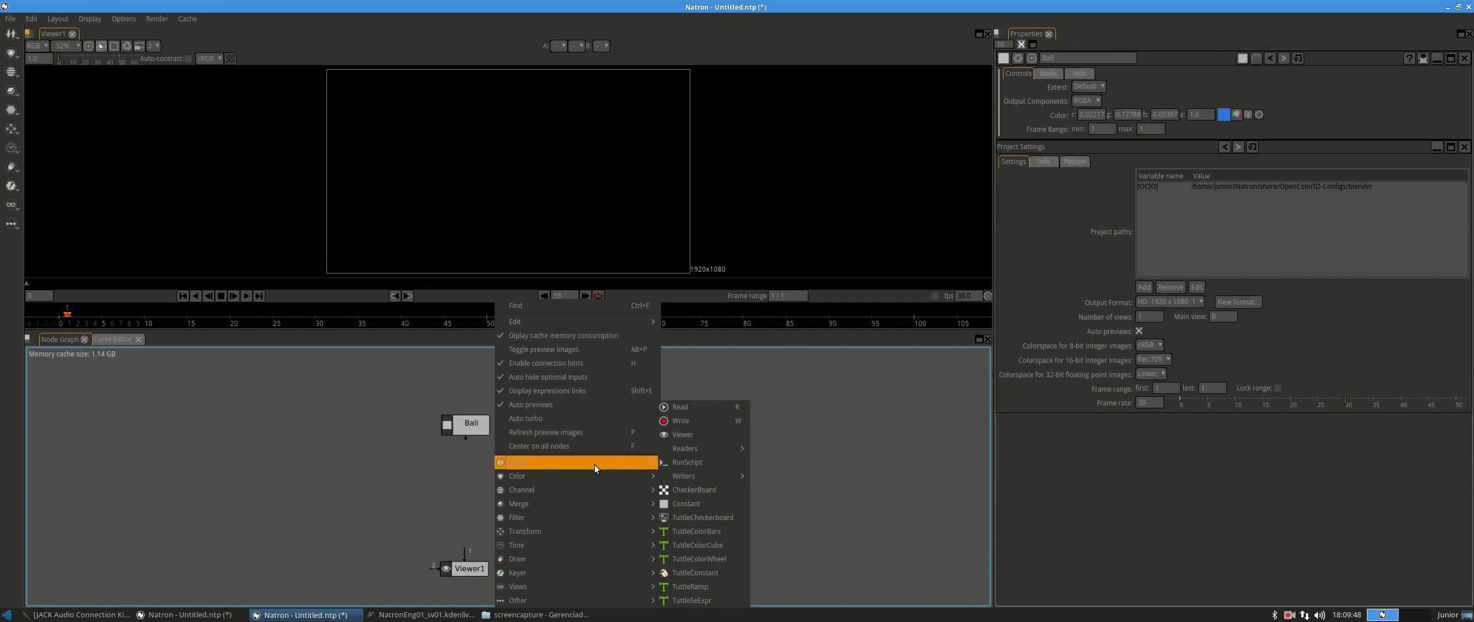
mouse_move(578, 502)
left_click(716, 528)
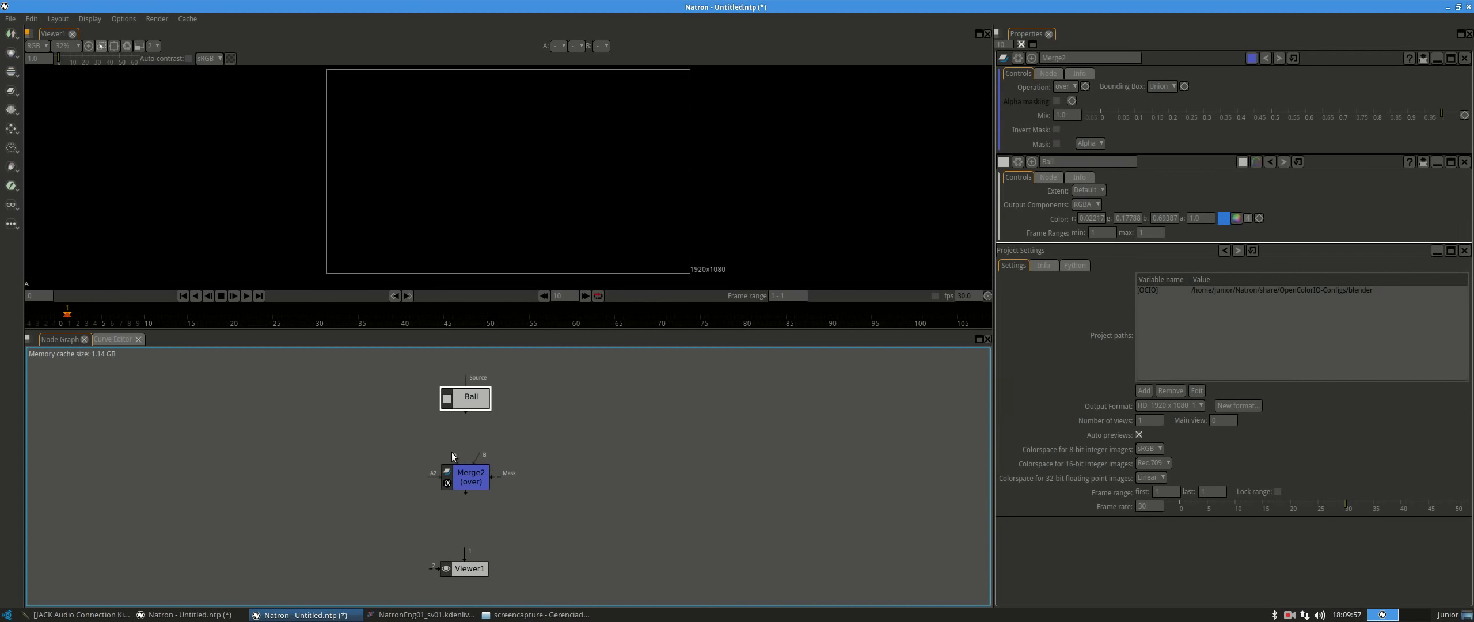
left_click_drag(452, 456, 465, 406)
left_click_drag(465, 491, 464, 486)
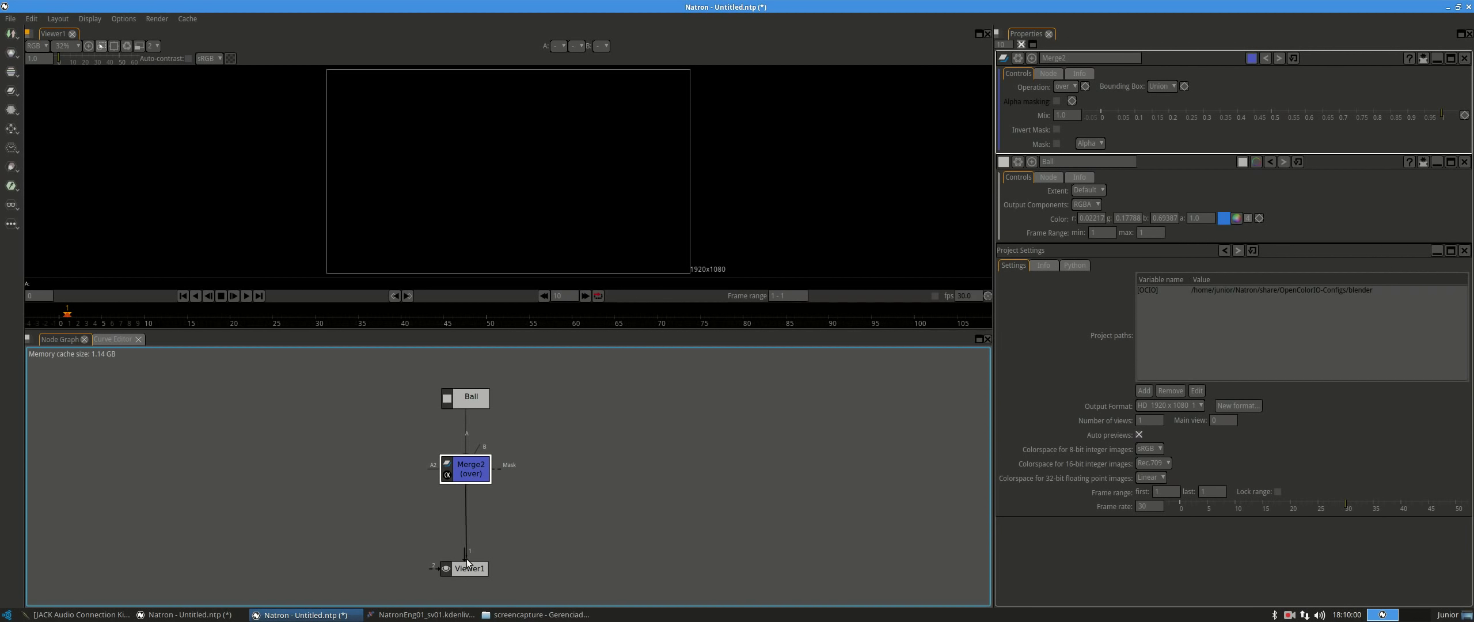
left_click_drag(467, 562, 467, 563)
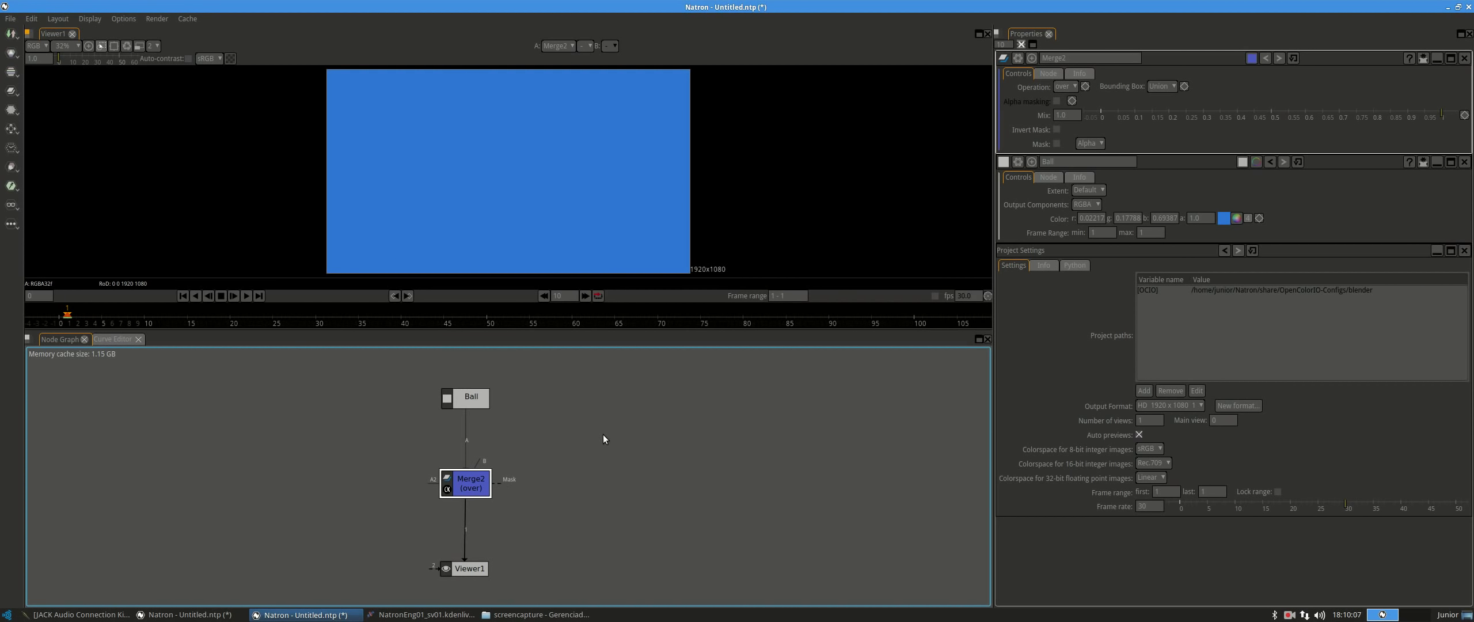
right_click(569, 465)
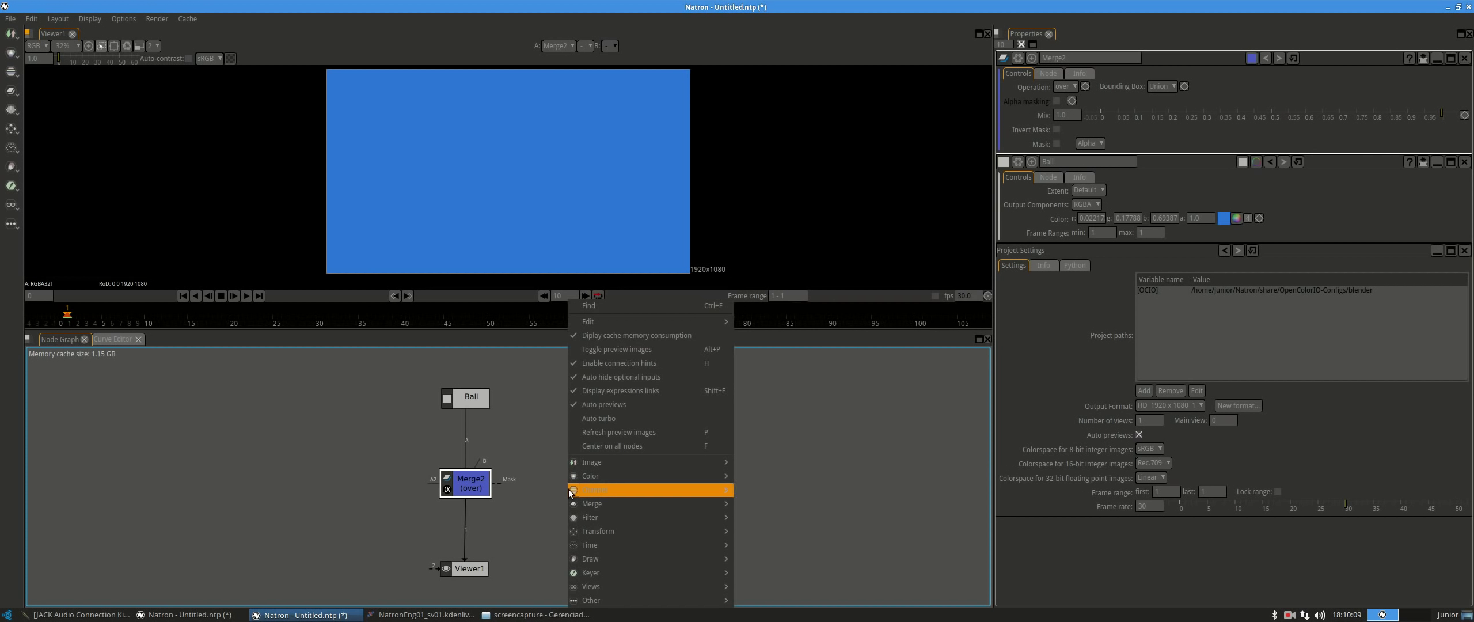
mouse_move(618, 559)
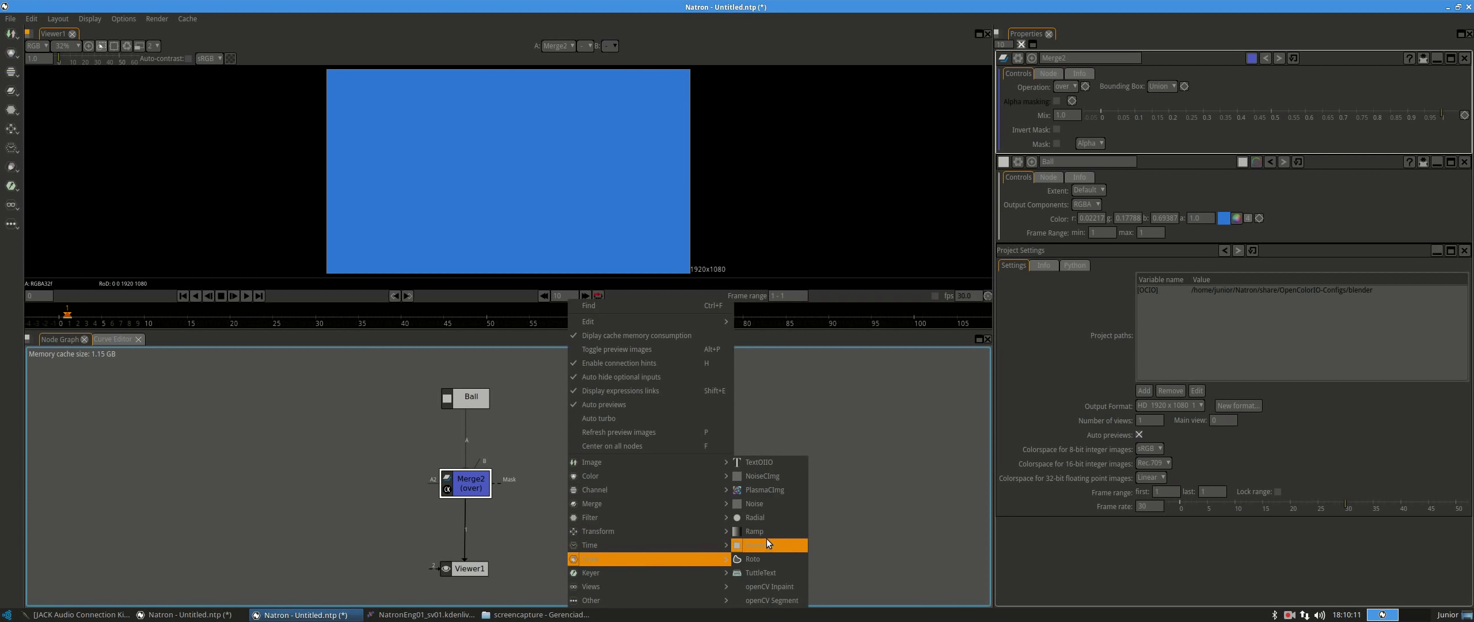
left_click(760, 558)
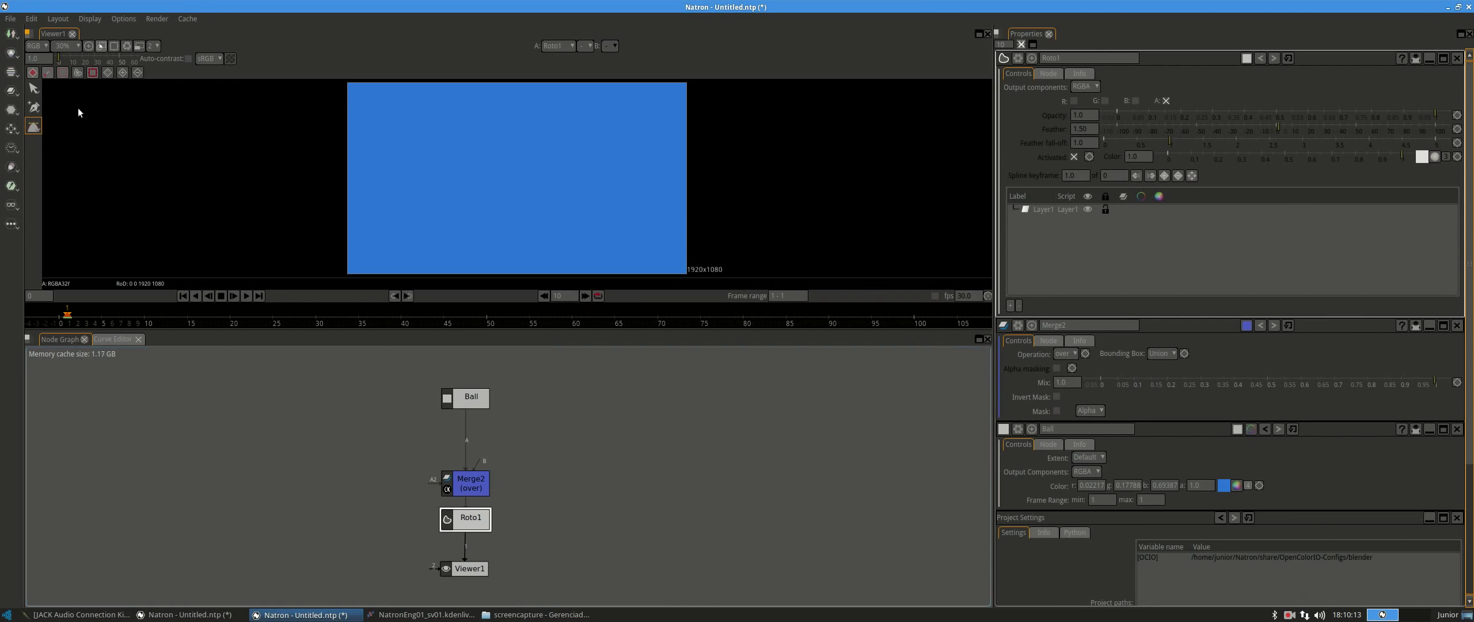
left_click(34, 126)
left_click(64, 143)
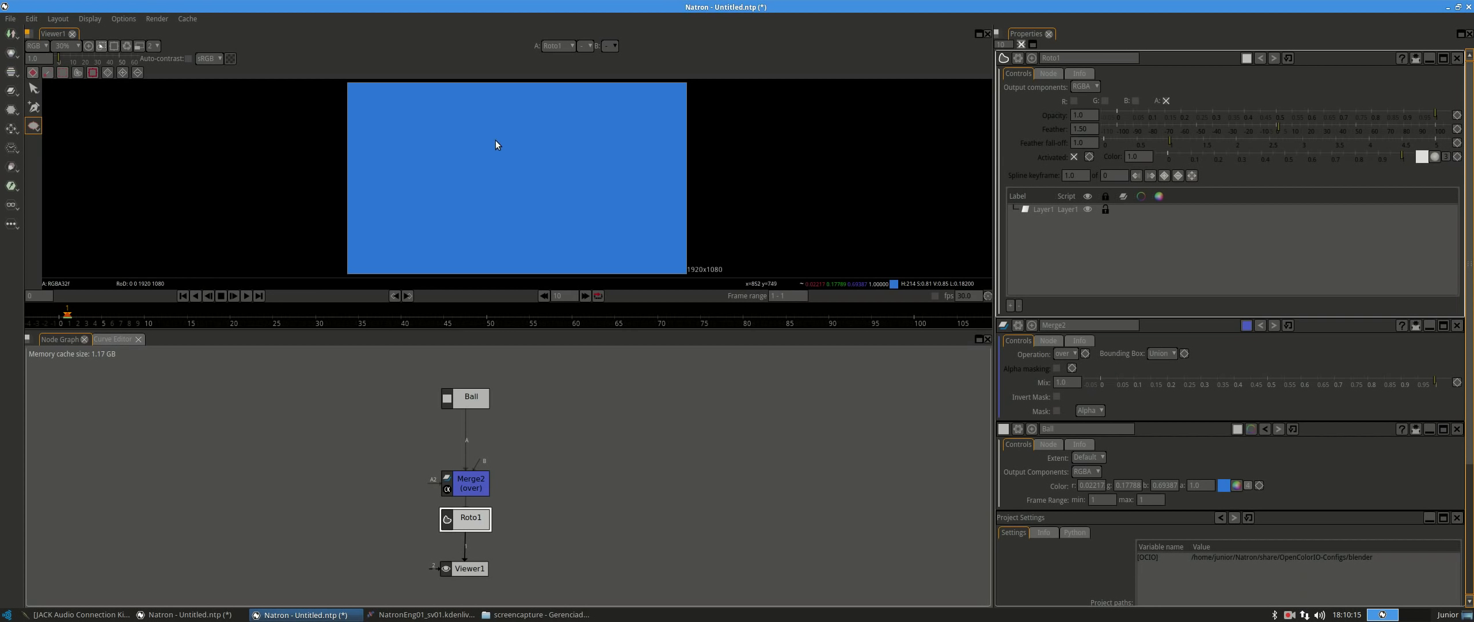
left_click_drag(484, 139, 530, 175)
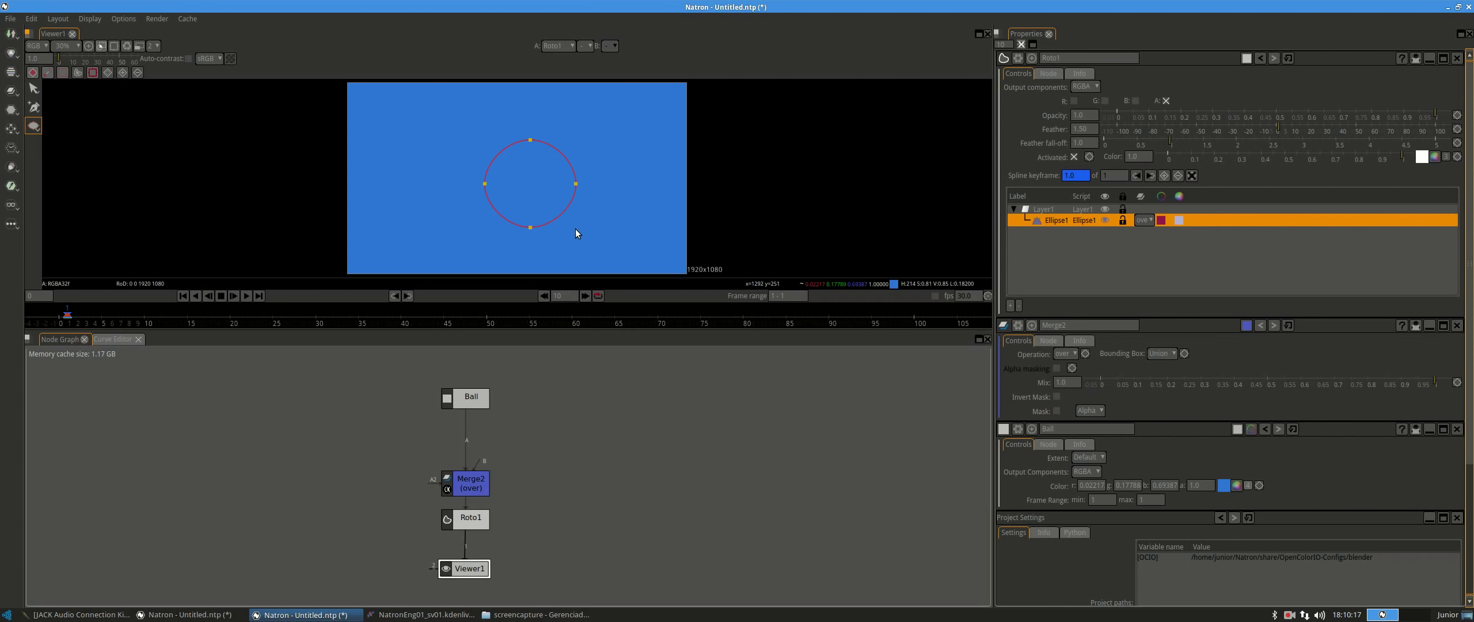
key("q")
left_click_drag(448, 521, 618, 538)
left_click_drag(467, 496, 616, 484)
key("Delete")
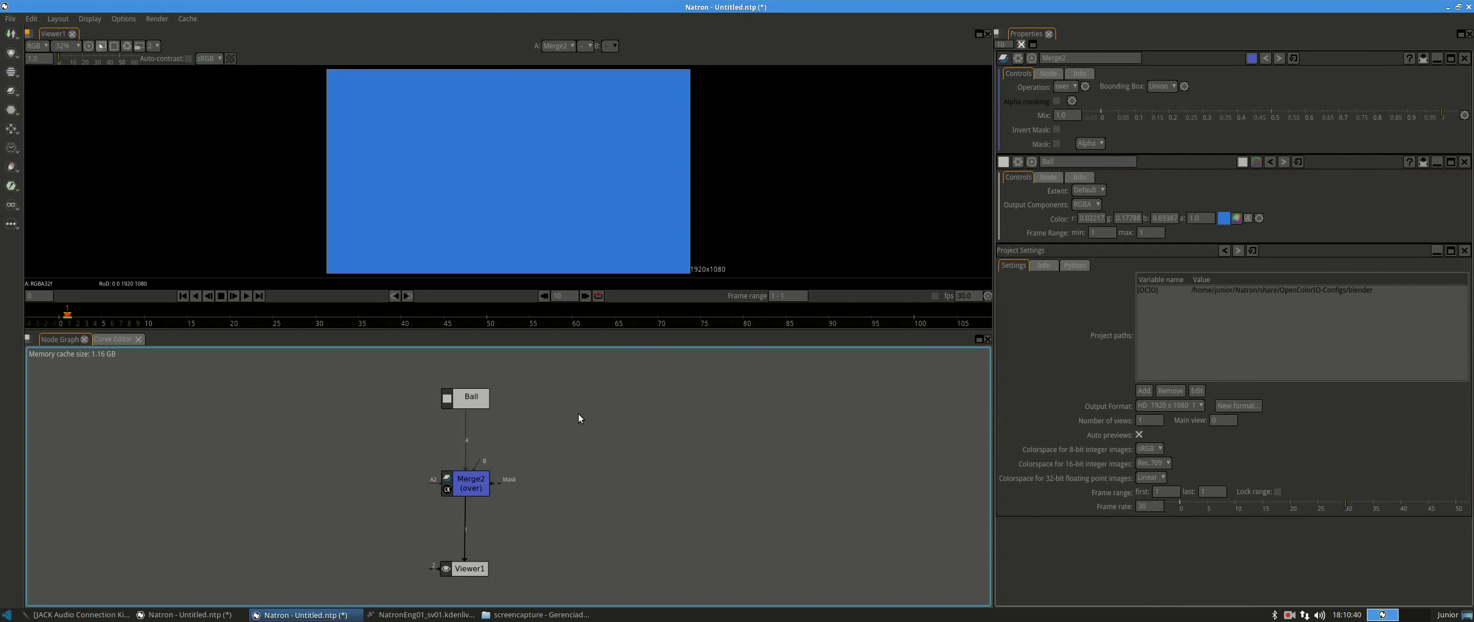
Add a Radial2 node beside Merge2 and connect it as Merge2's mask.
right_click(577, 404)
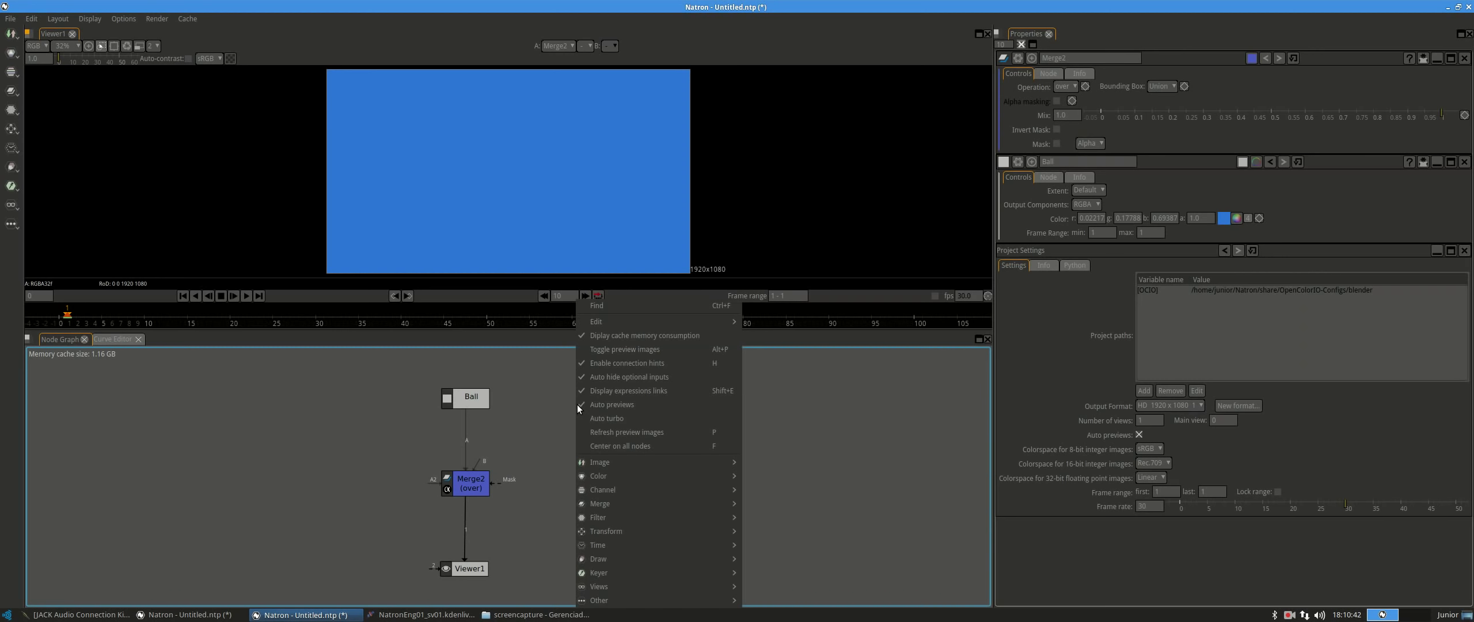
mouse_move(675, 559)
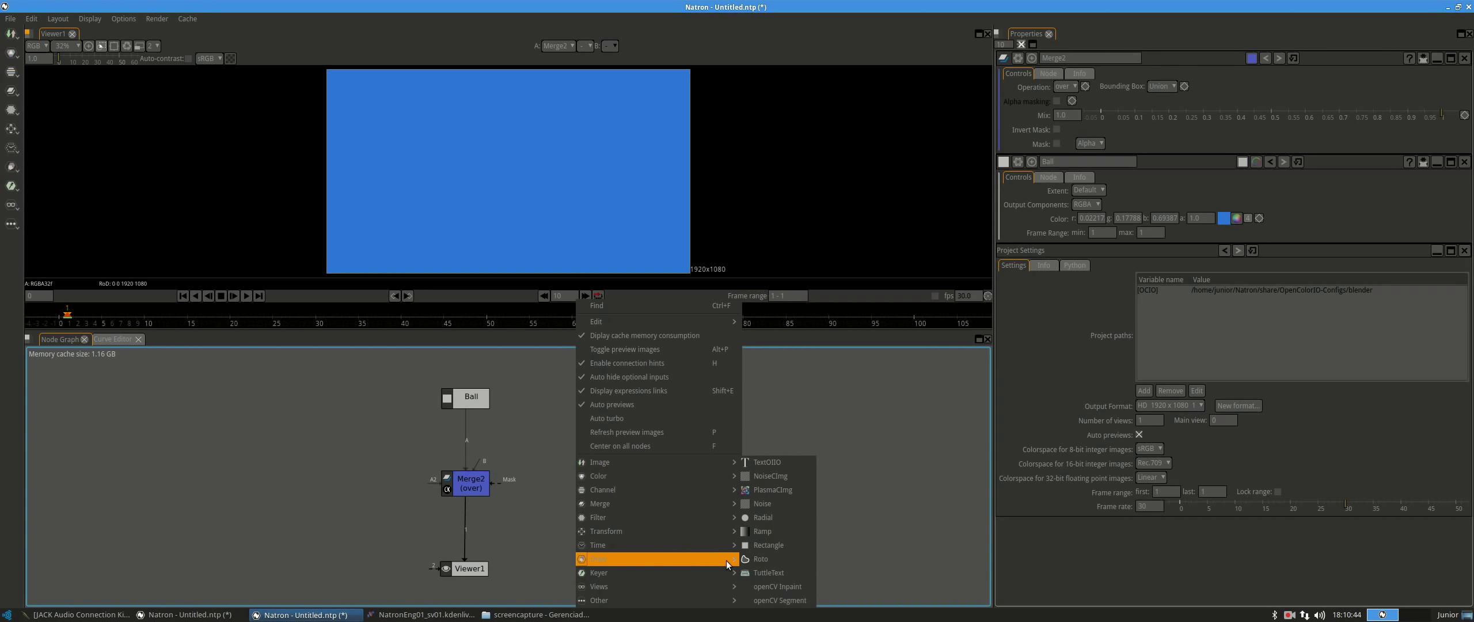
left_click(799, 518)
left_click_drag(517, 477, 576, 469)
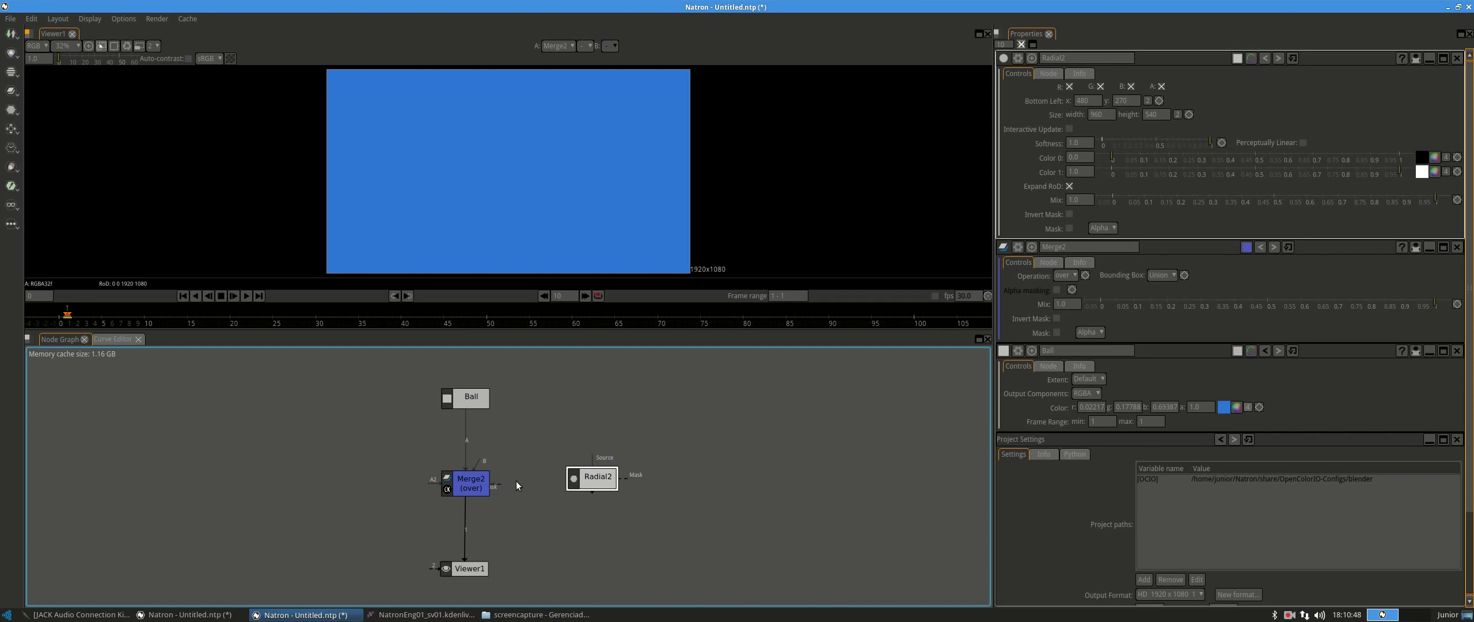
left_click_drag(562, 477, 574, 483)
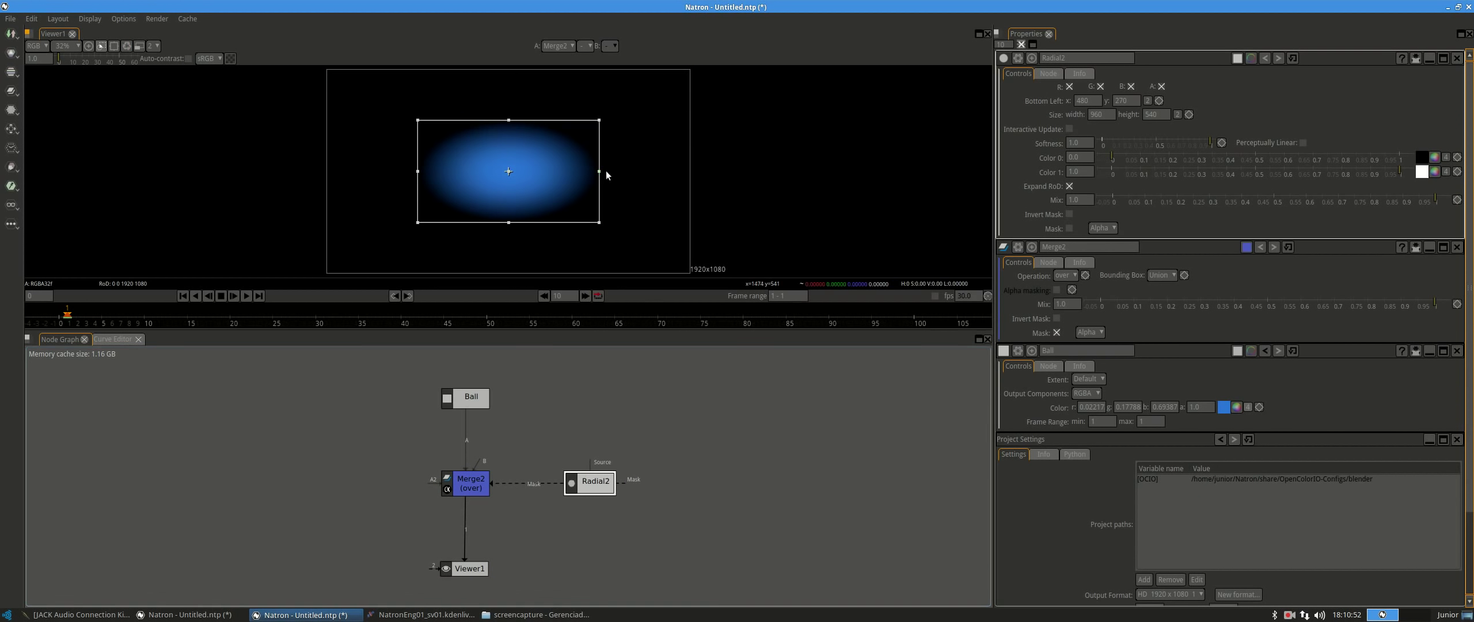
Set Radial2's Softness to 0 and reshape the ellipse into a round circle.
left_click_drag(600, 171, 533, 168)
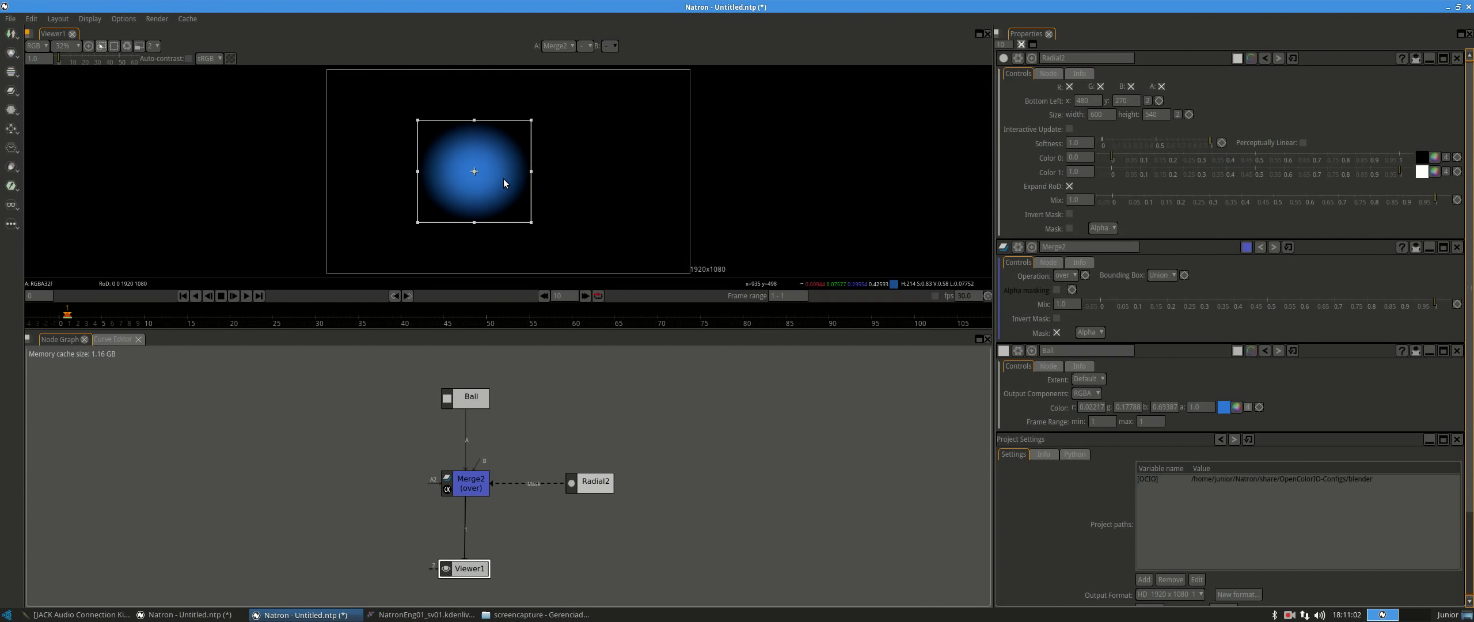
left_click(591, 480)
left_click_drag(1211, 143, 1102, 143)
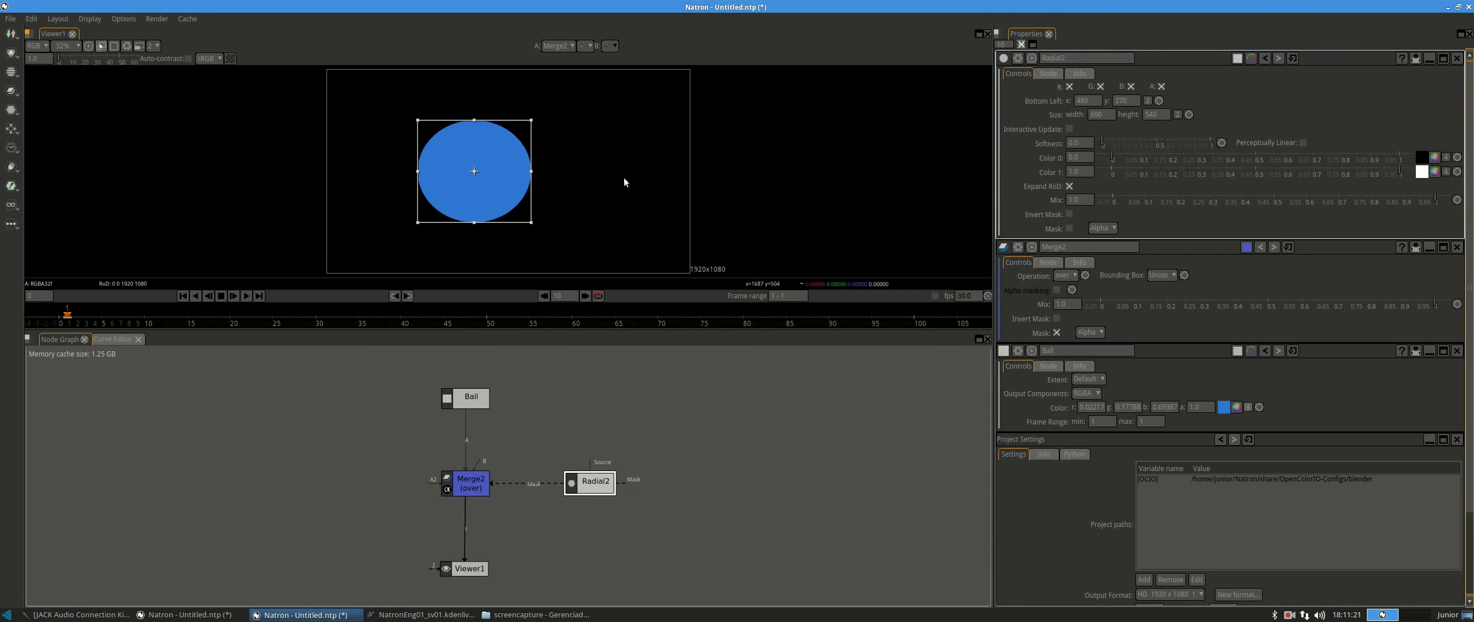
left_click_drag(531, 172, 526, 177)
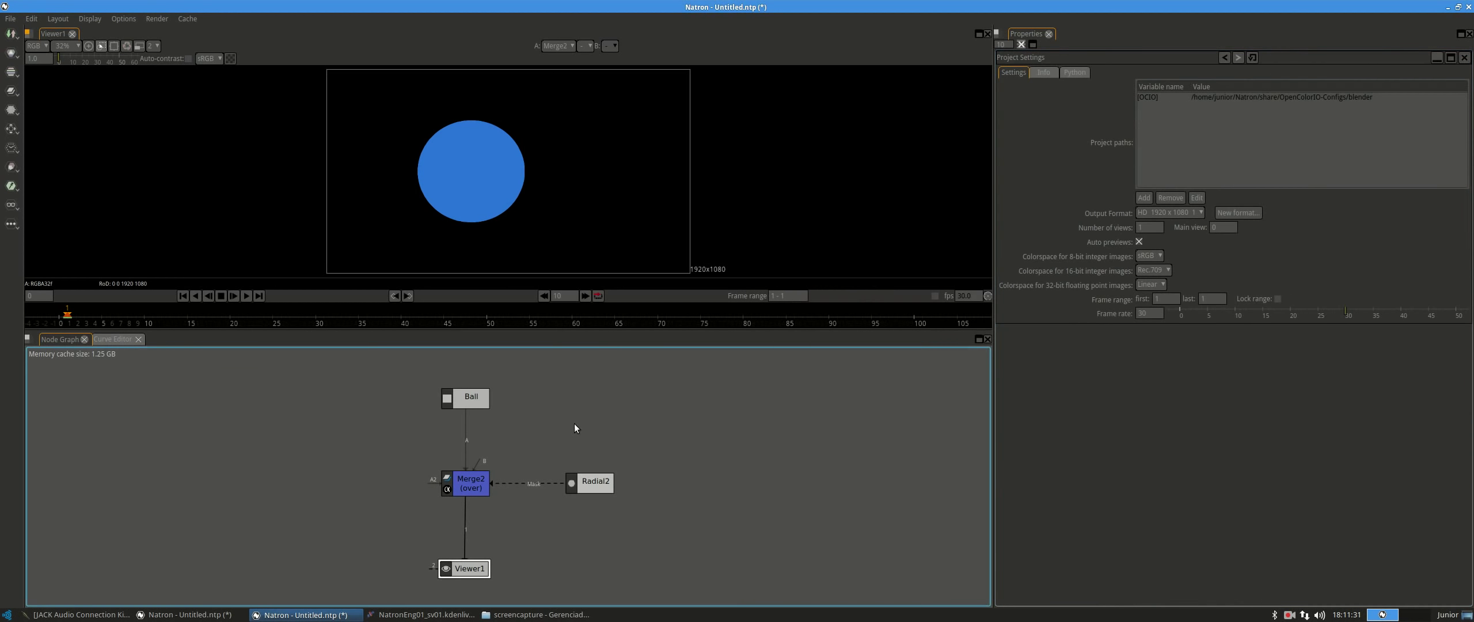
left_click_drag(593, 482, 539, 450)
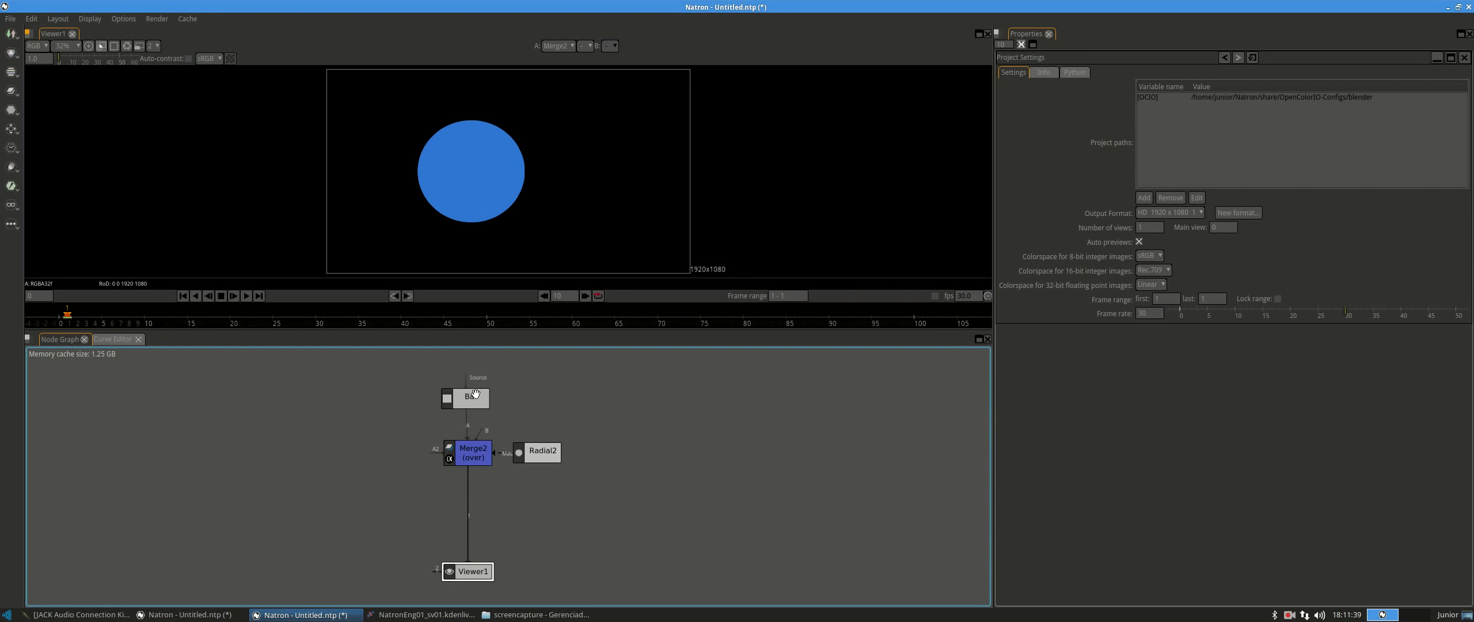
left_click(473, 454)
left_click_drag(641, 466, 408, 438)
left_click(533, 490)
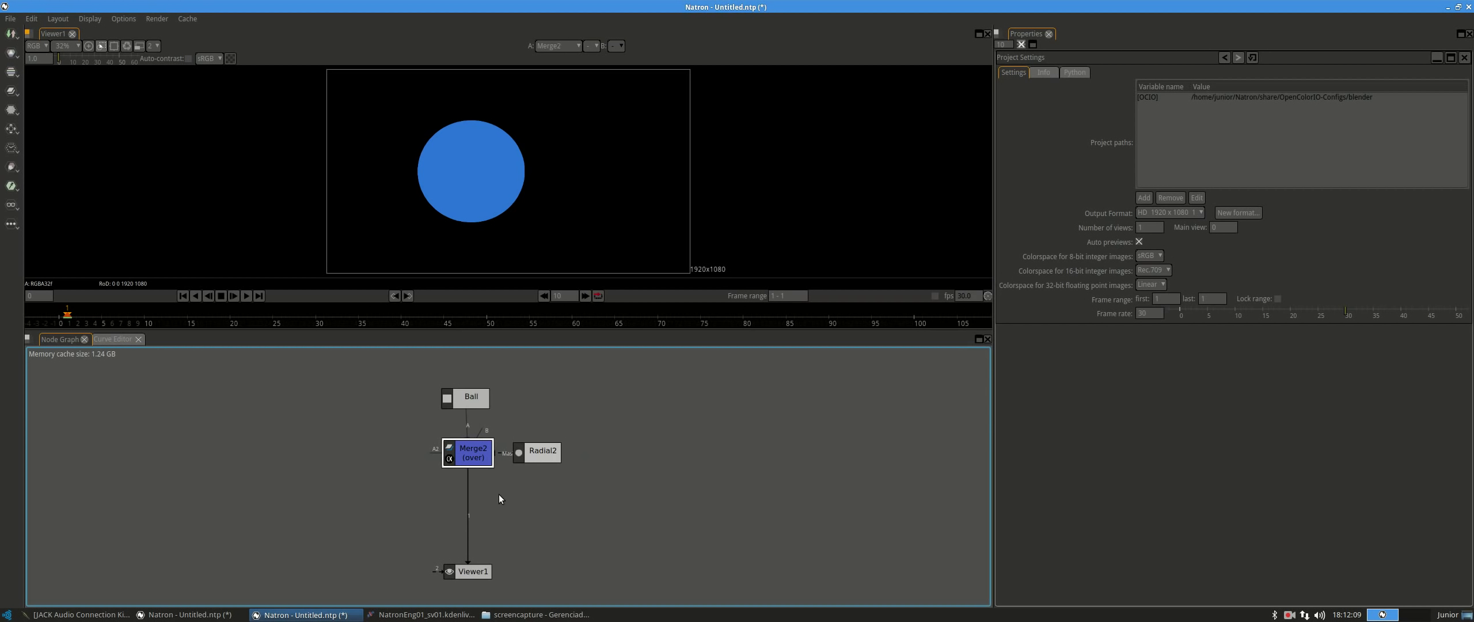
left_click(478, 459)
Try inserting a Transform with the T key, delete it, and reselect Merge2.
key("t")
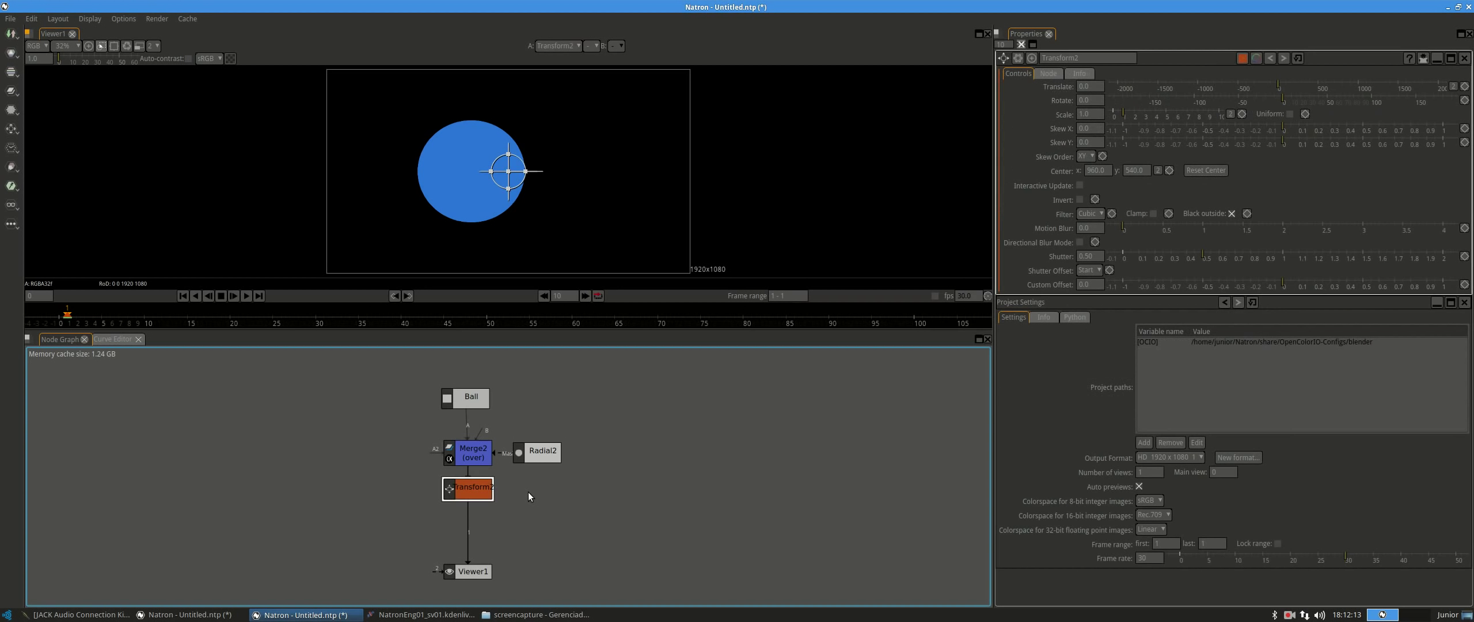
key("Delete")
right_click(522, 488)
left_click(500, 486)
left_click(480, 460)
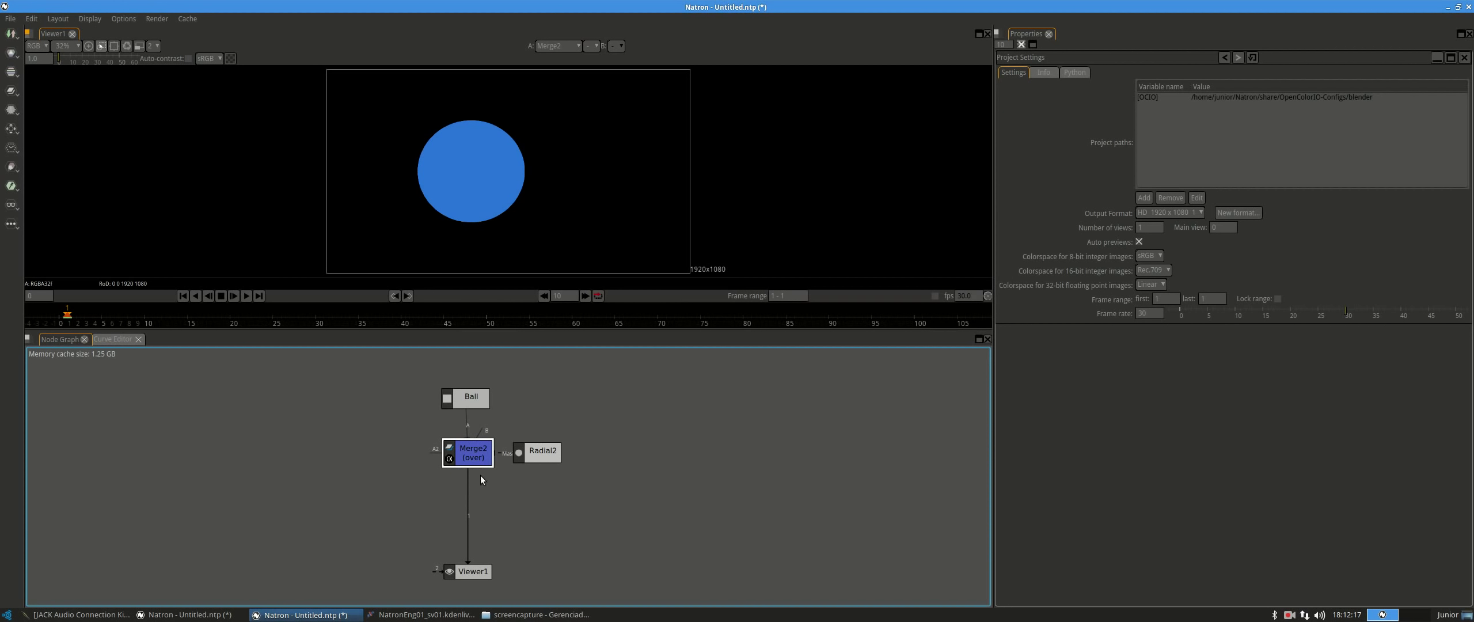
Add a Transform node below Merge2 and nudge the circle slightly.
right_click(602, 460)
mouse_move(657, 529)
left_click(831, 498)
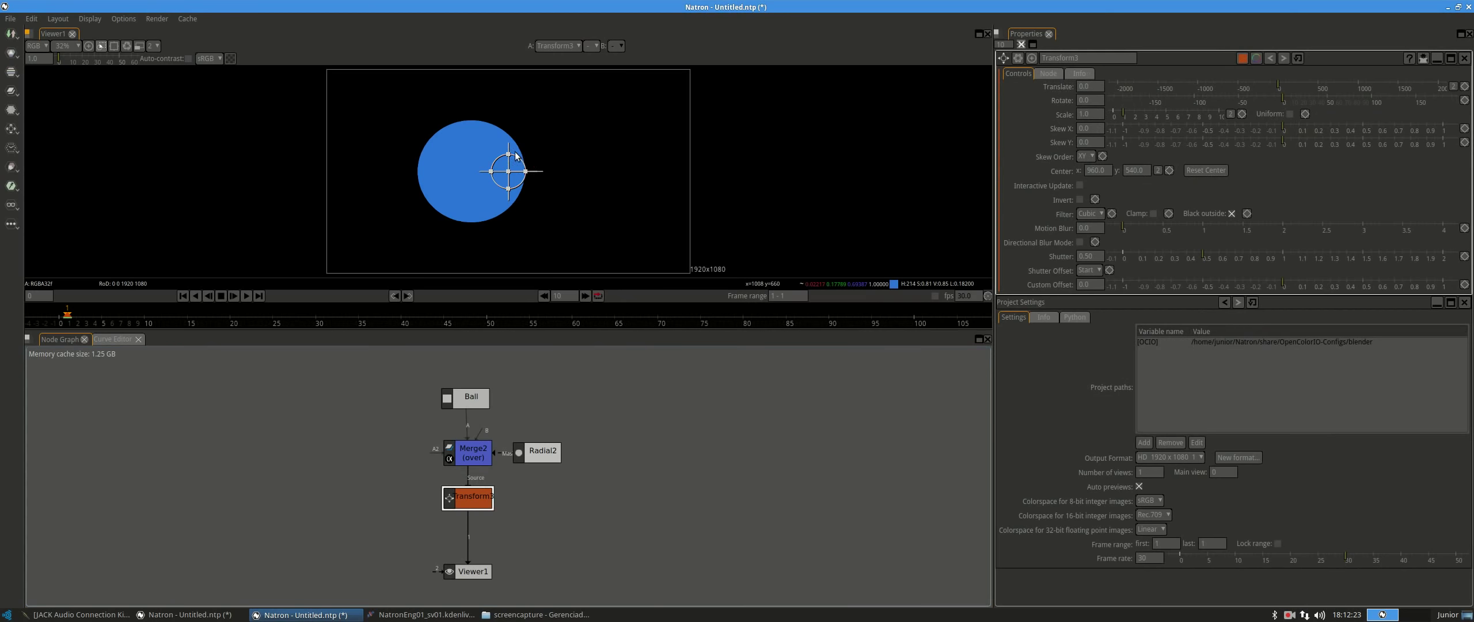
left_click_drag(508, 171, 503, 181)
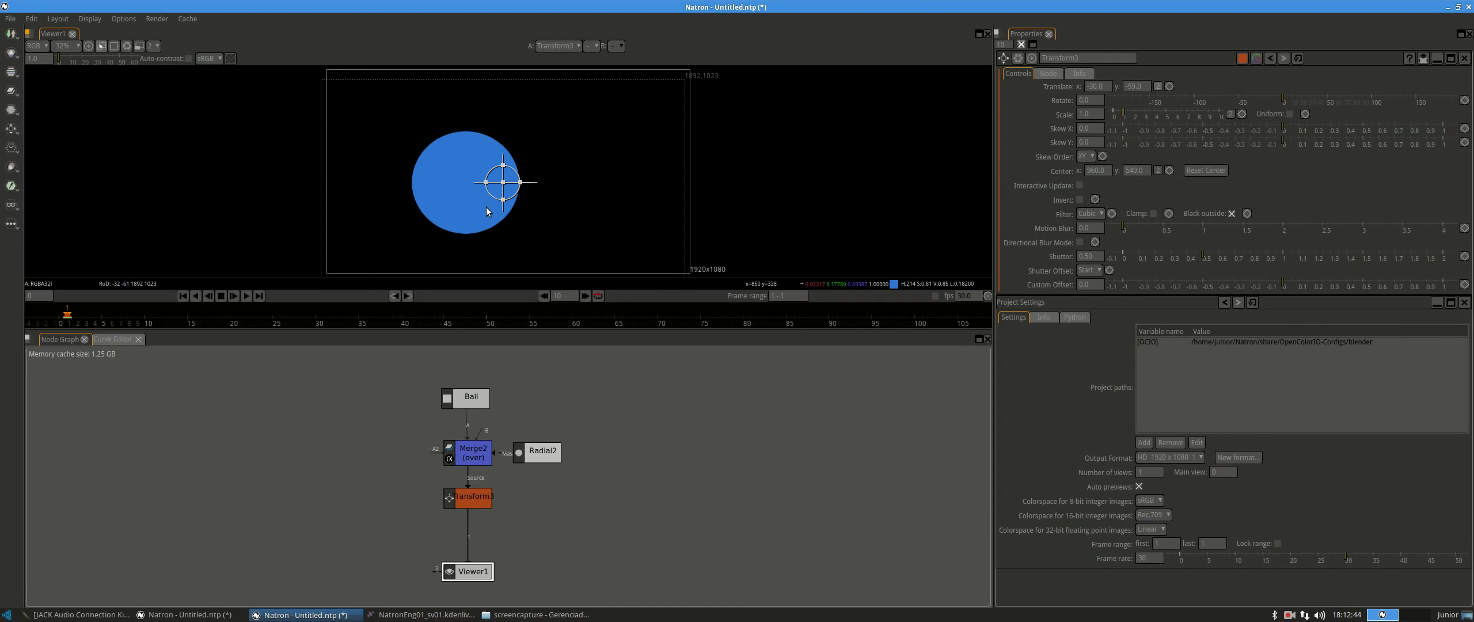
Try skewing and rotating the circle, undoing each change.
left_click_drag(485, 182, 482, 199)
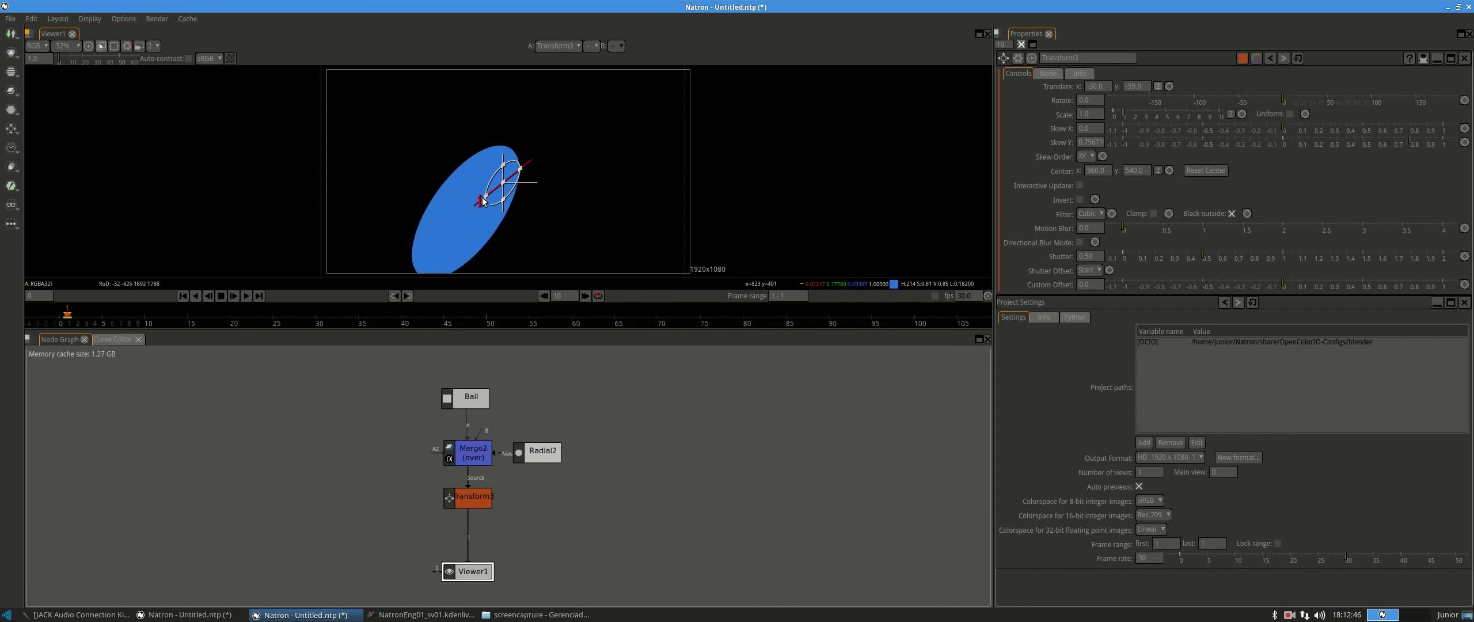
key("ctrl+z")
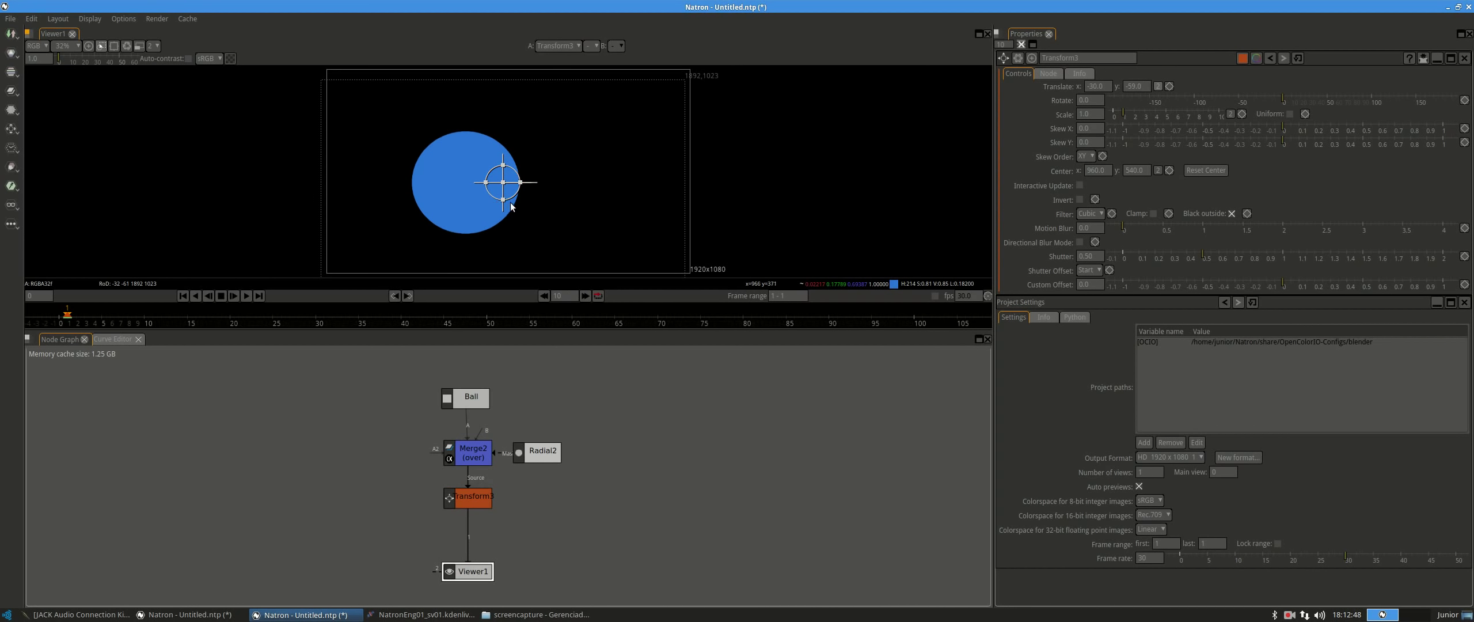
mouse_move(537, 182)
left_mouse_down()
mouse_move(536, 152)
mouse_move(545, 168)
left_mouse_up()
key("ctrl+z")
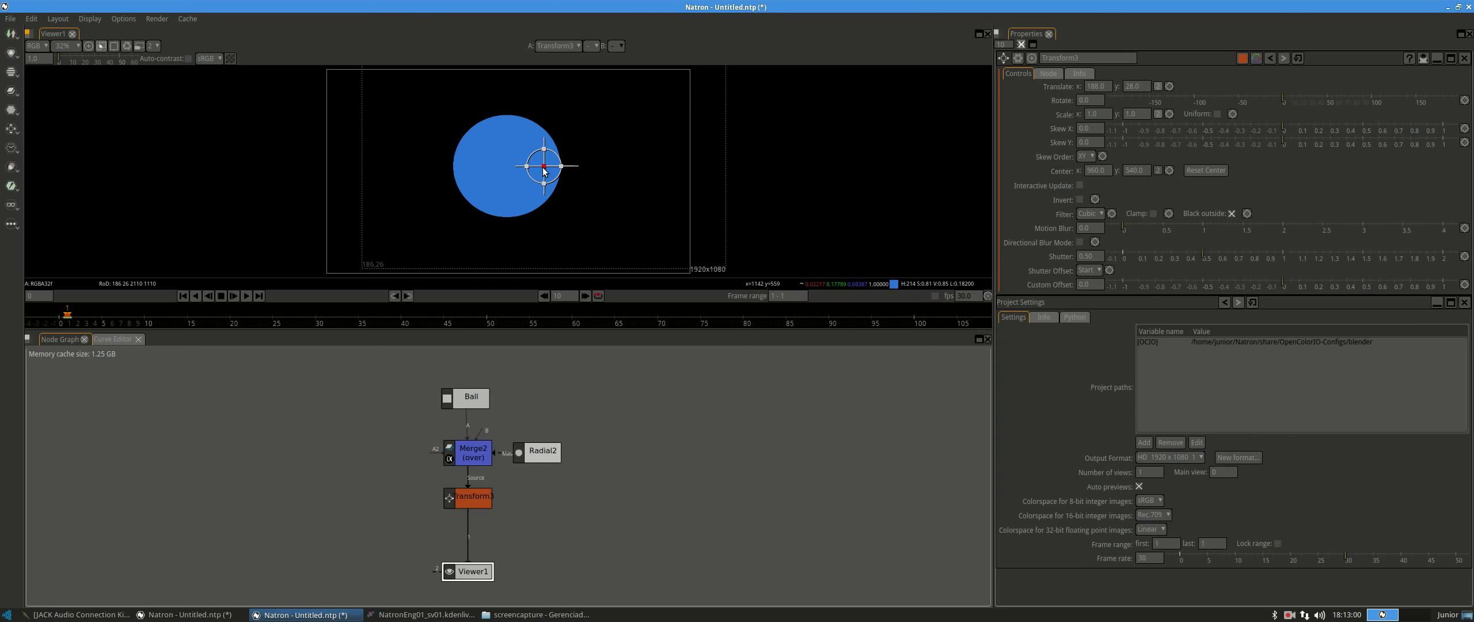
Place the transform pivot at the circle's lower edge and shift the circle right.
left_click_drag(544, 170, 524, 175)
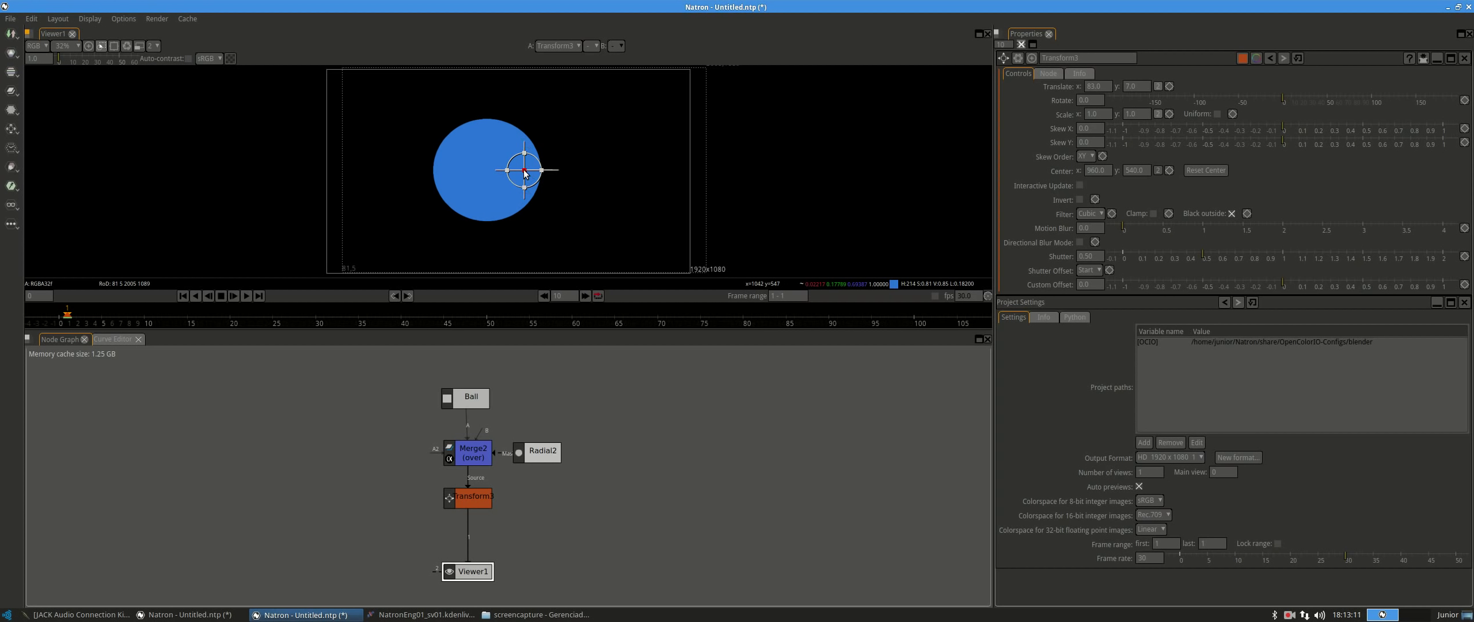
mouse_move(524, 171)
left_mouse_down()
mouse_move(503, 172)
mouse_move(485, 222)
mouse_move(504, 167)
mouse_move(540, 172)
left_mouse_up()
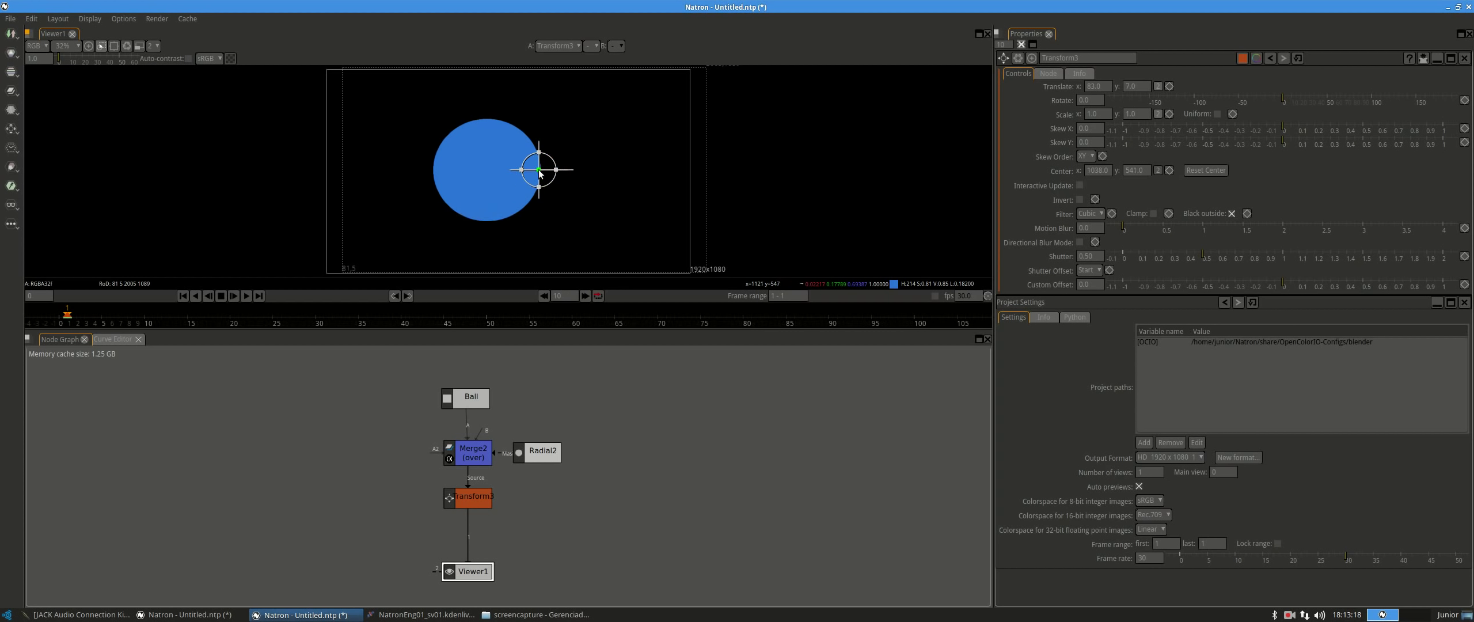
left_click_drag(540, 172, 486, 223)
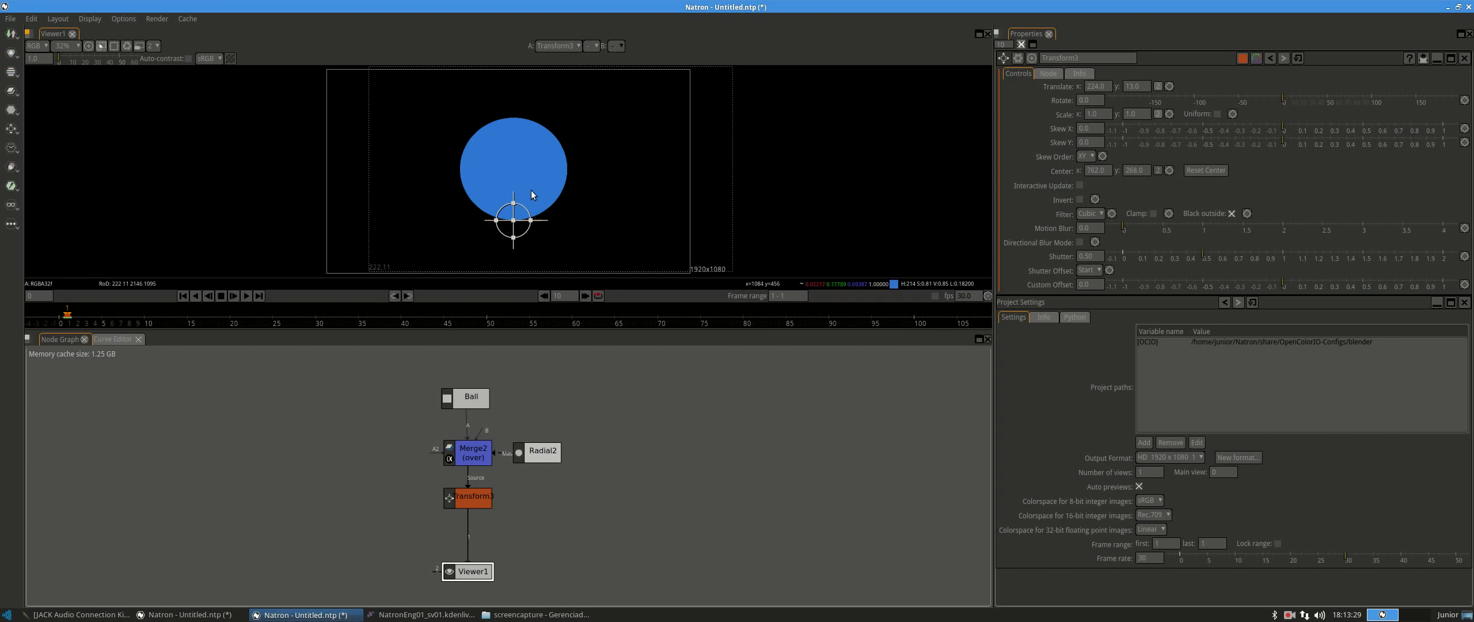
left_click_drag(541, 220, 545, 204)
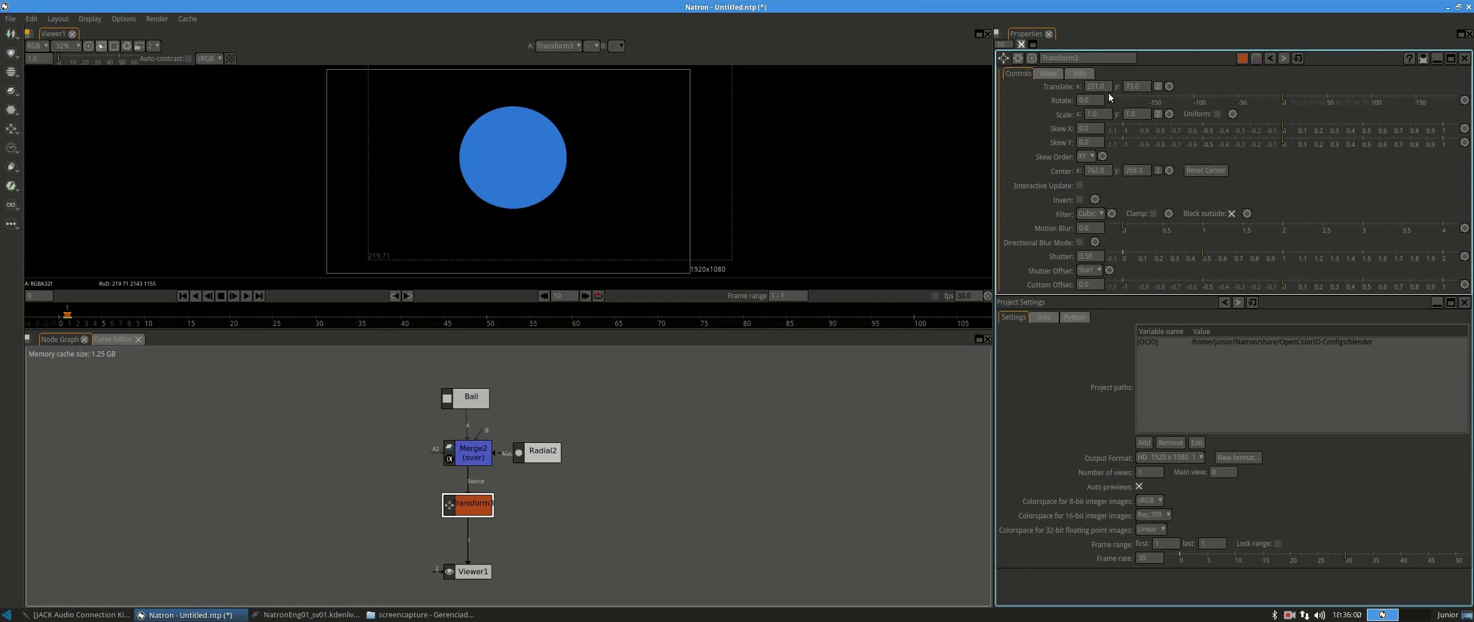
Set Transform1's Translate x and y to 300.
left_click_drag(1106, 86, 1025, 86)
type("300")
key("Return")
left_click_drag(1149, 85, 1050, 89)
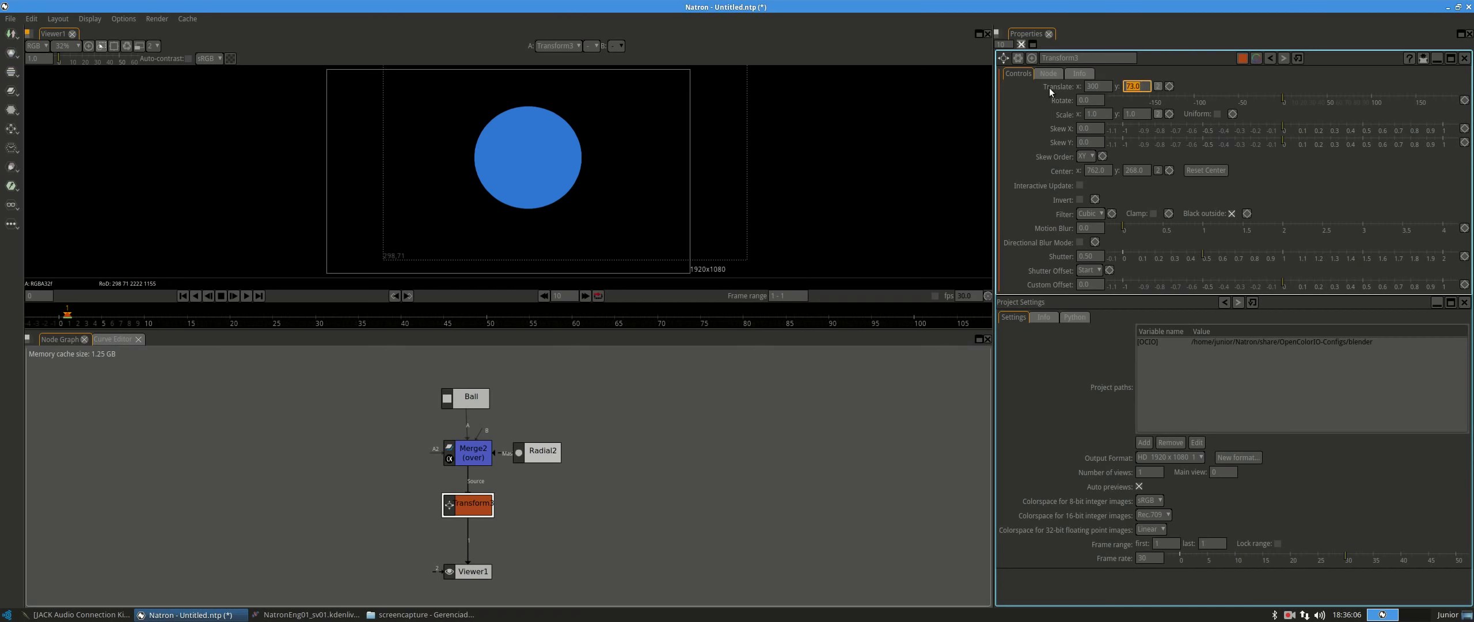
type("300")
key("Return")
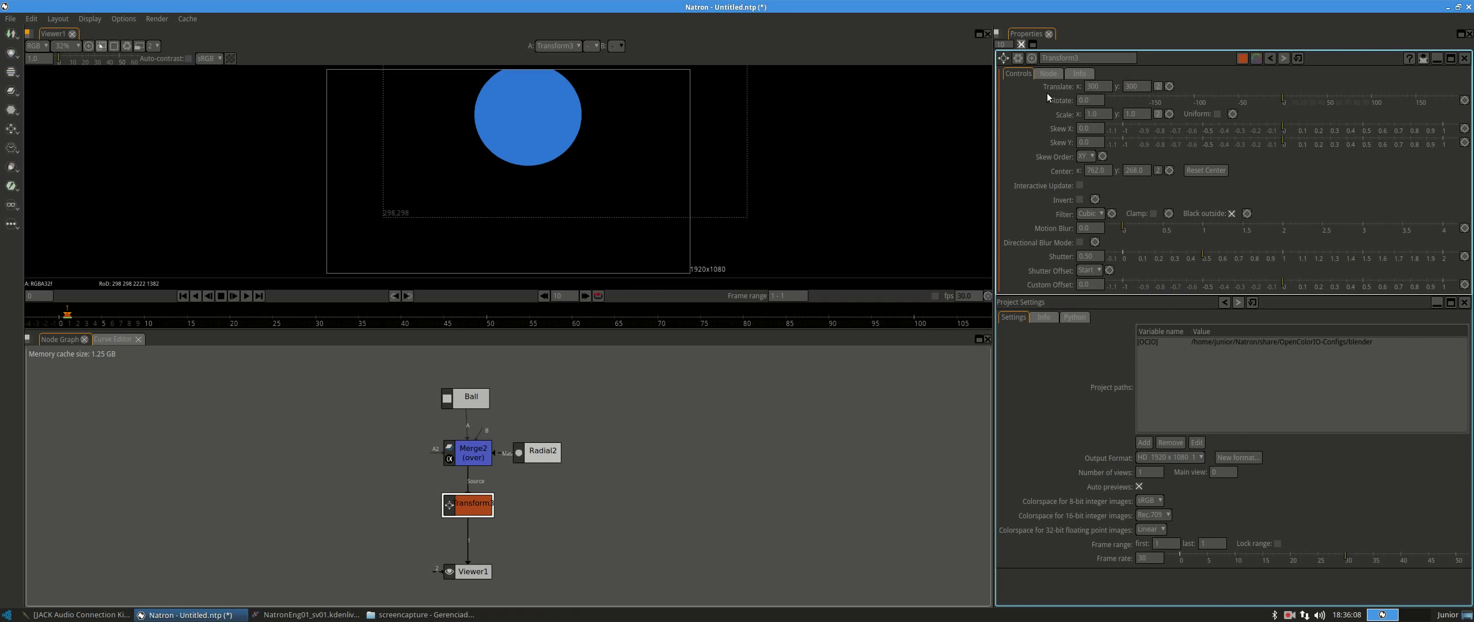
Reset Translate to 0, 0, then try a rotation of about -27 degrees and undo it.
right_click(1094, 84)
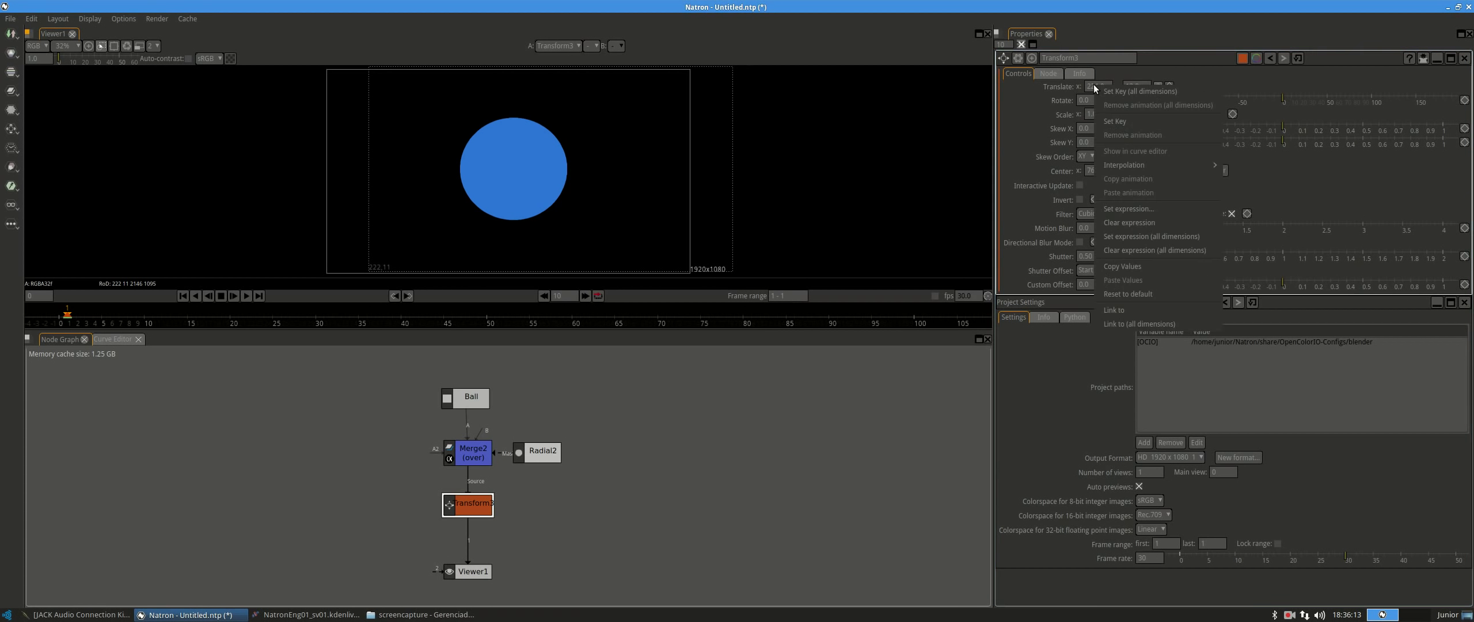
left_click(1154, 295)
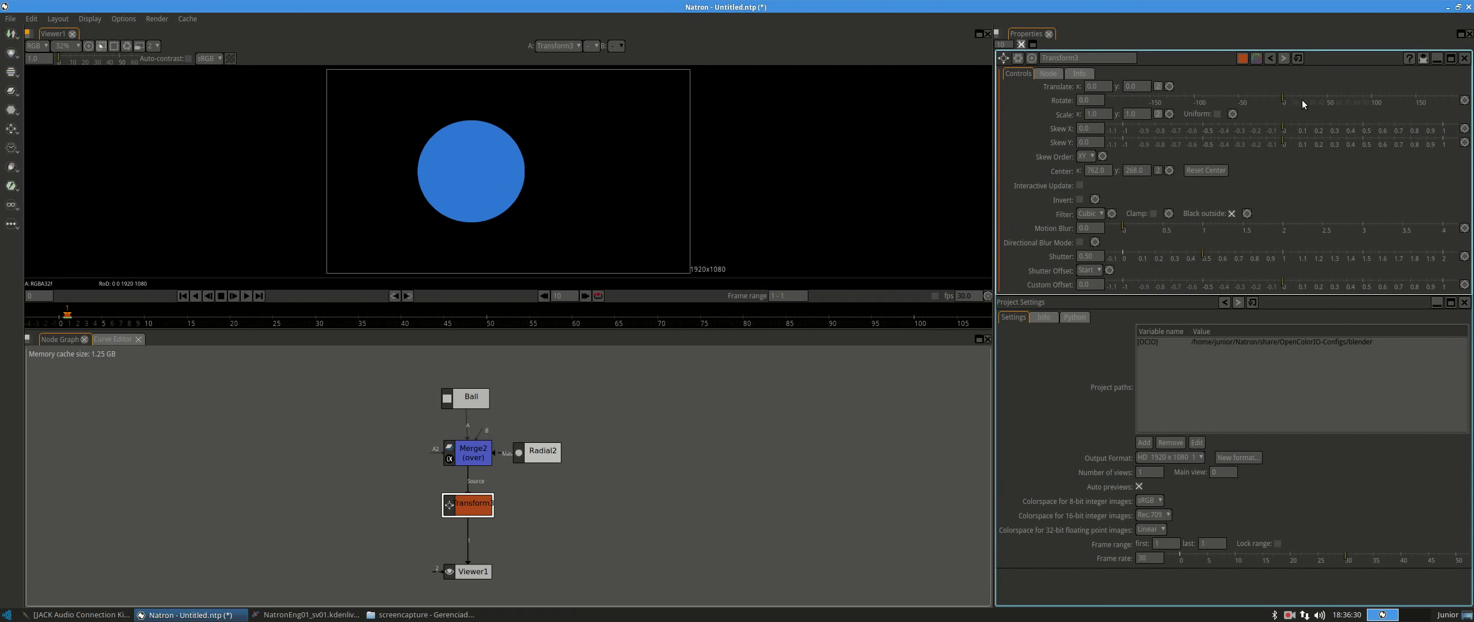
left_click_drag(1283, 99, 1259, 114)
key("ctrl+z")
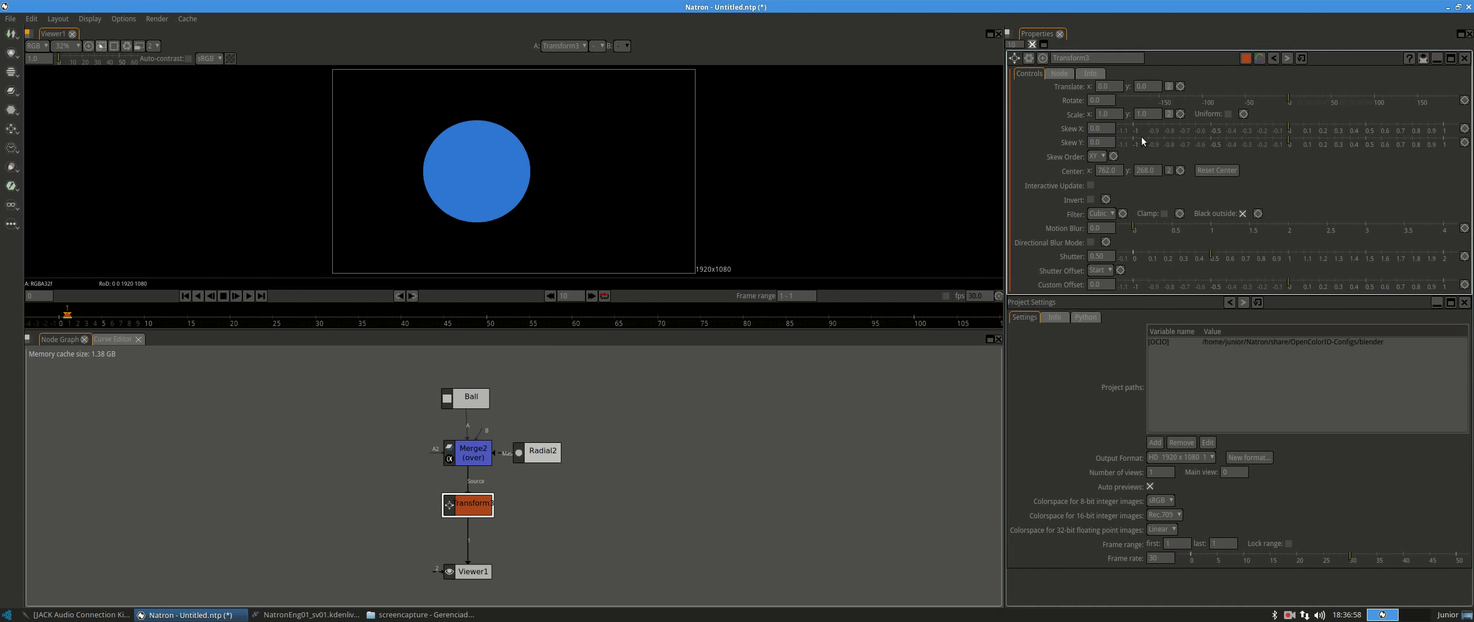
Set Scale x to 2 and Scale y to 3, stretching the circle.
double_click(1117, 114)
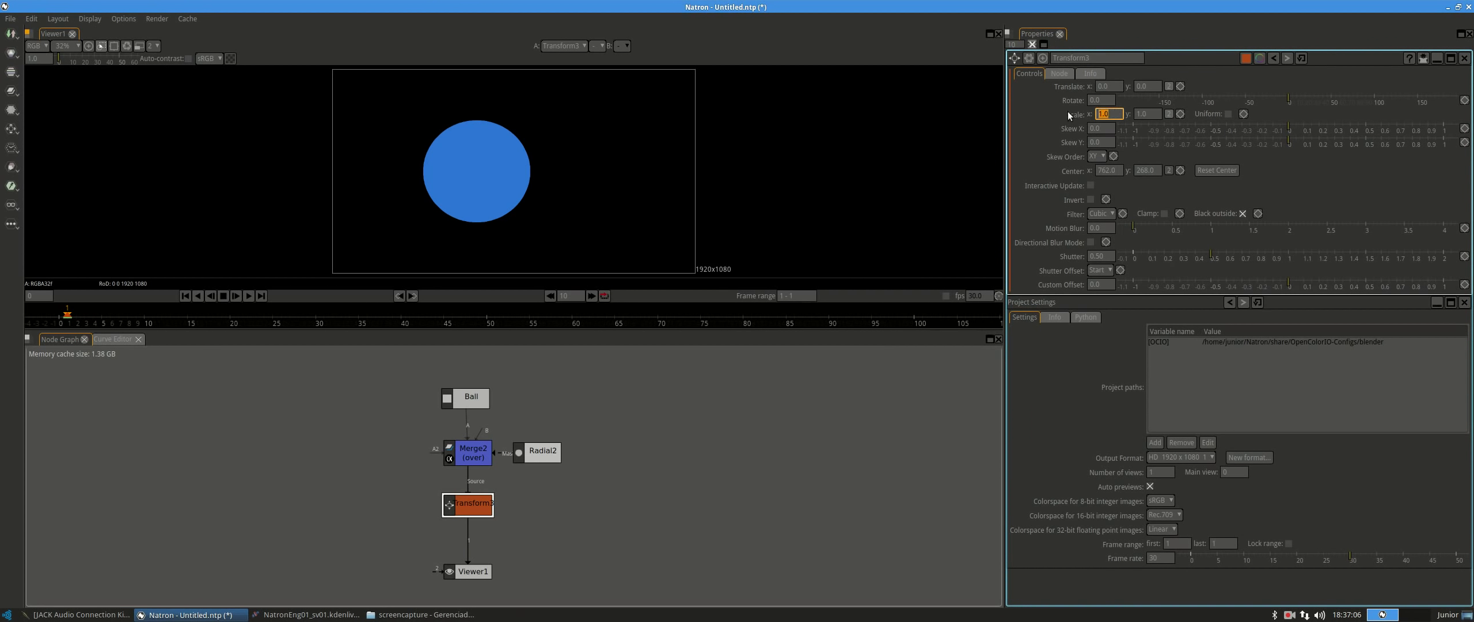
type("2")
key("Return")
double_click(1157, 115)
type("3")
key("Return")
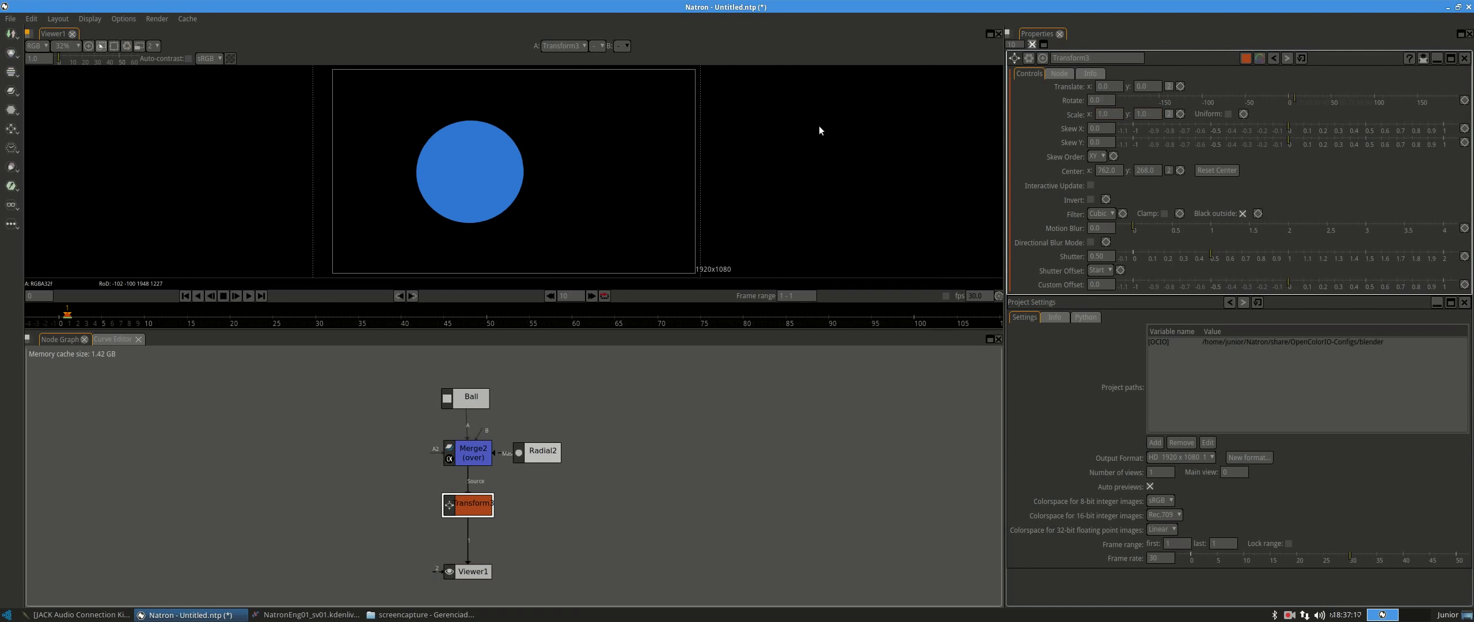
Turn on uniform scaling, scale to 2 then back to 1, try a skew, and show Transform3's handles.
left_click(1229, 114)
double_click(1109, 113)
type("2")
key("Return")
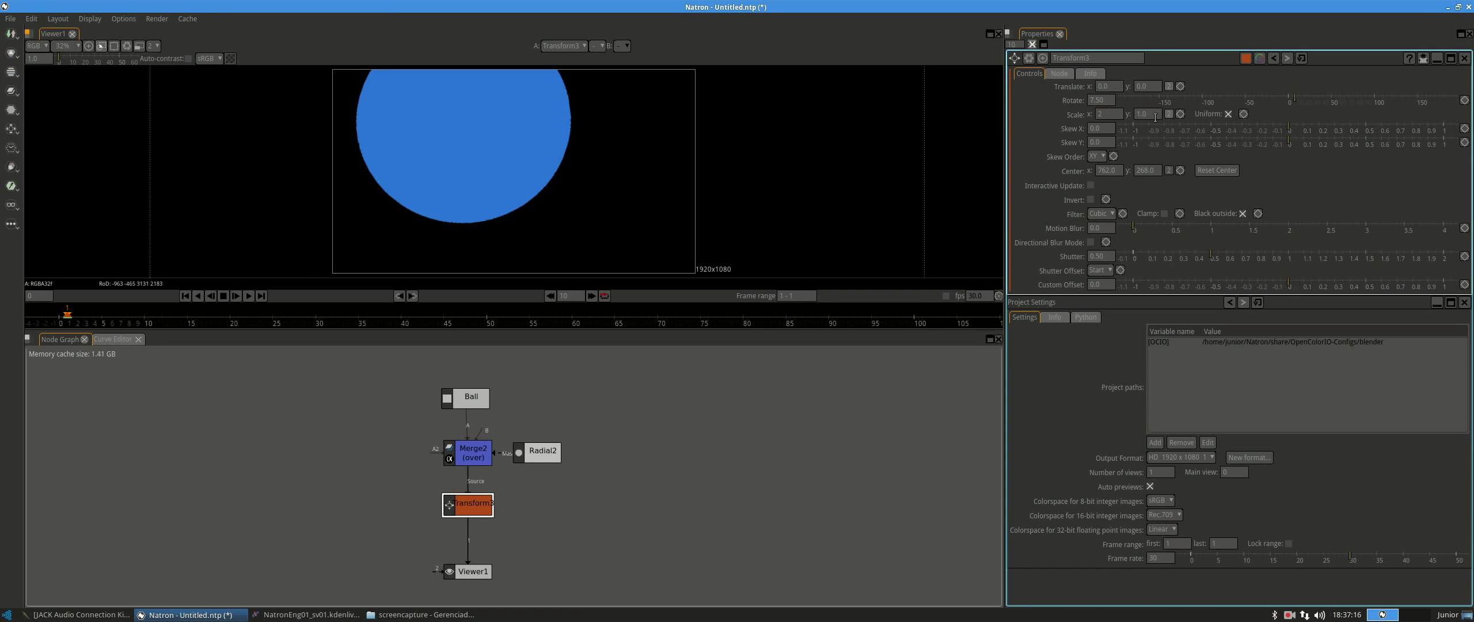
double_click(1104, 114)
type("1")
key("Return")
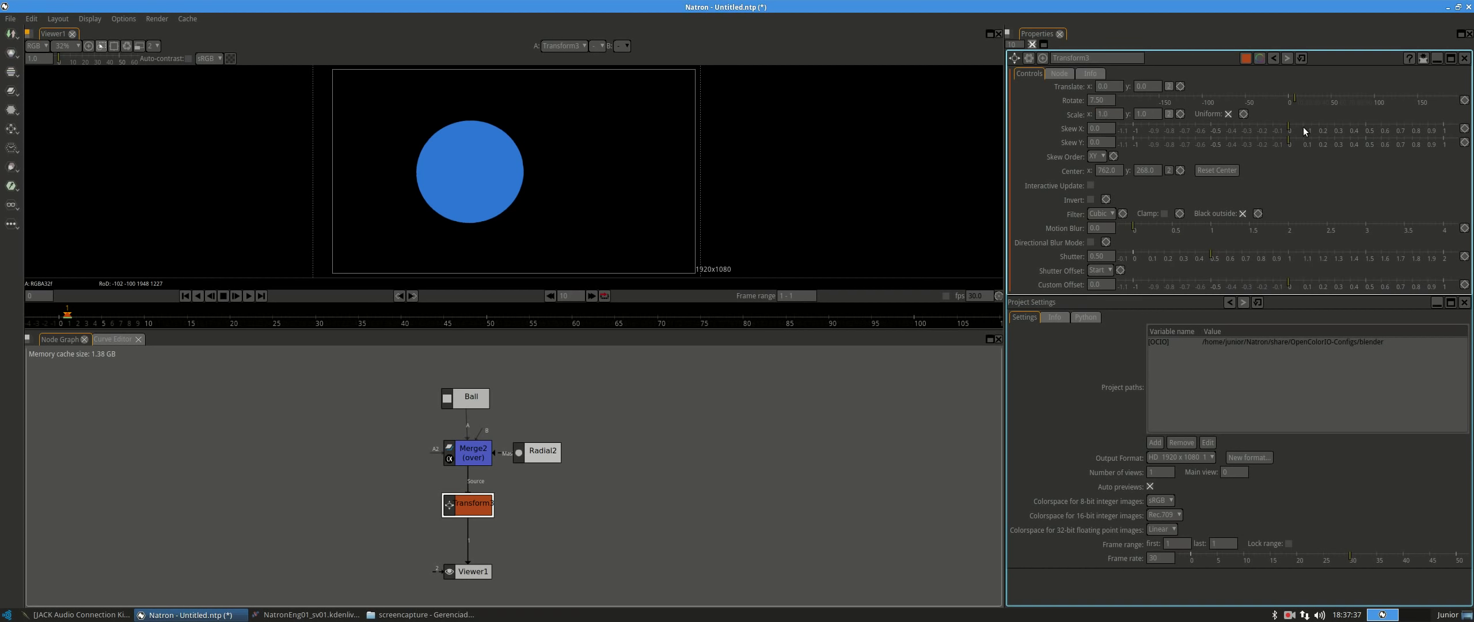
mouse_move(1288, 125)
left_mouse_down()
mouse_move(1394, 133)
mouse_move(1251, 133)
mouse_move(1397, 143)
mouse_move(1295, 133)
mouse_move(1347, 142)
mouse_move(1257, 162)
mouse_move(1289, 133)
left_mouse_up()
double_click(460, 503)
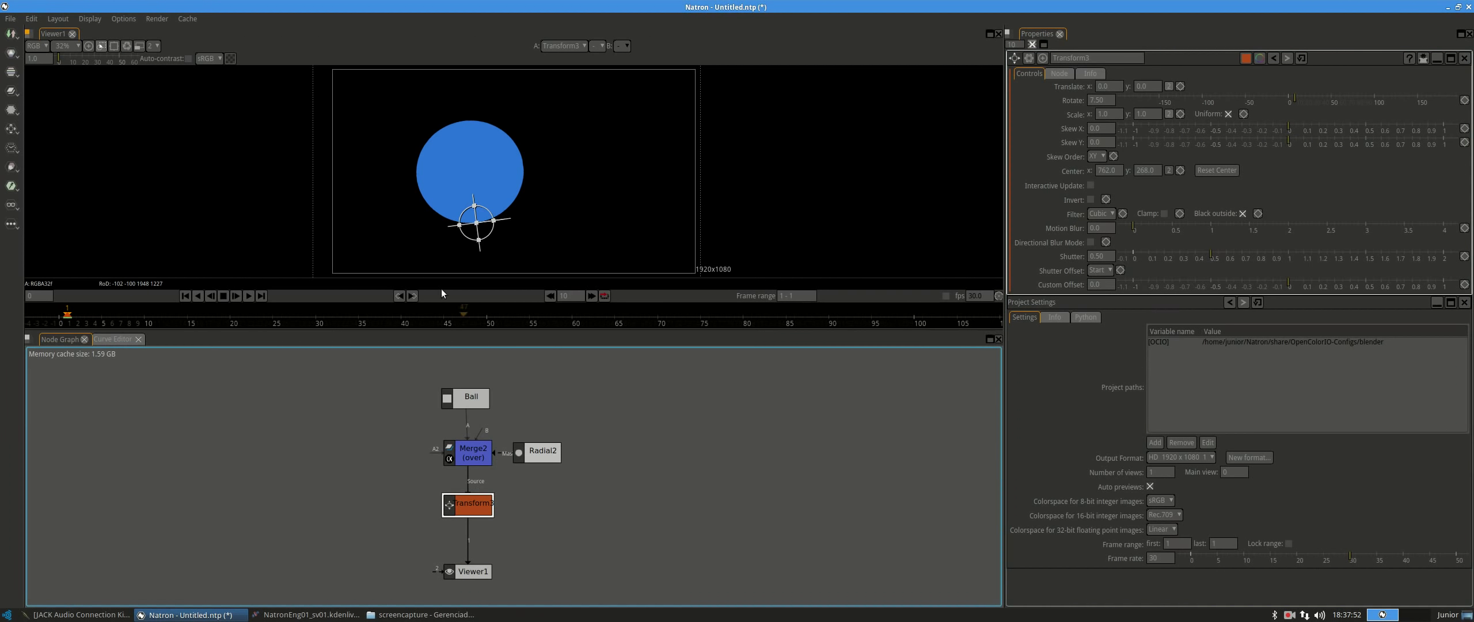
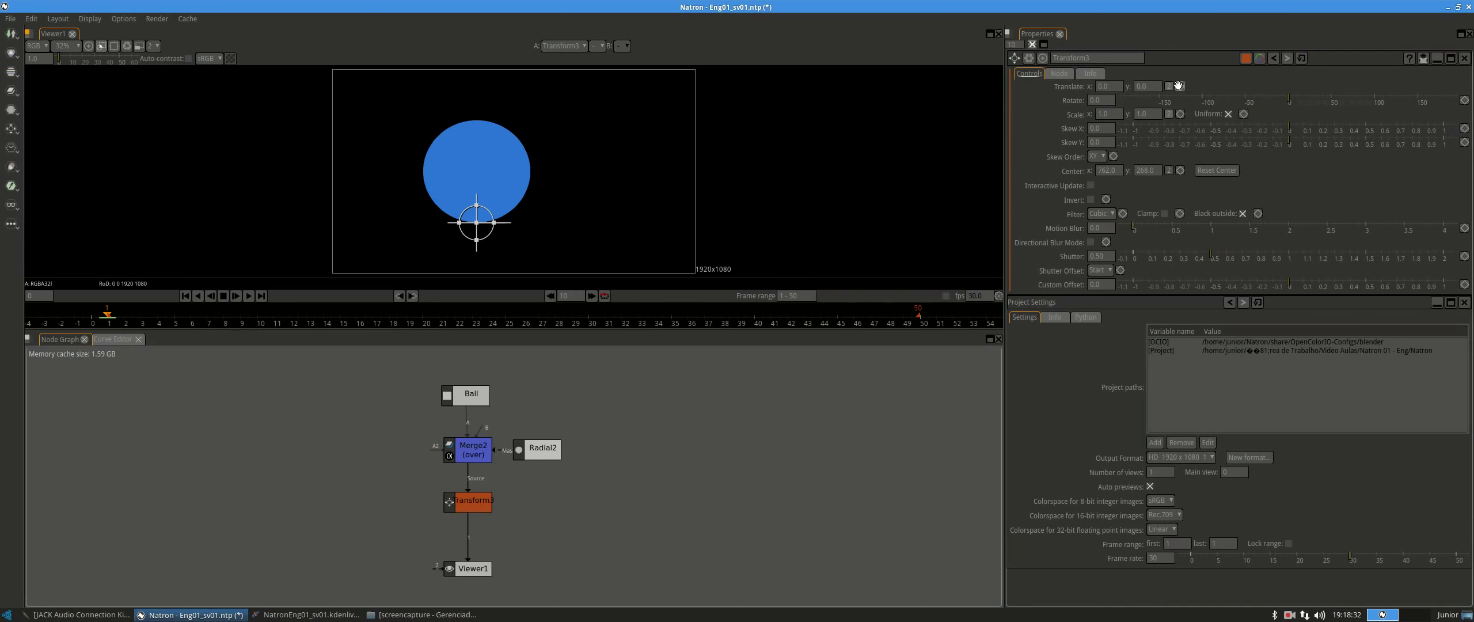
Show the animation options for Transform3's Translate parameter.
left_click(1180, 86)
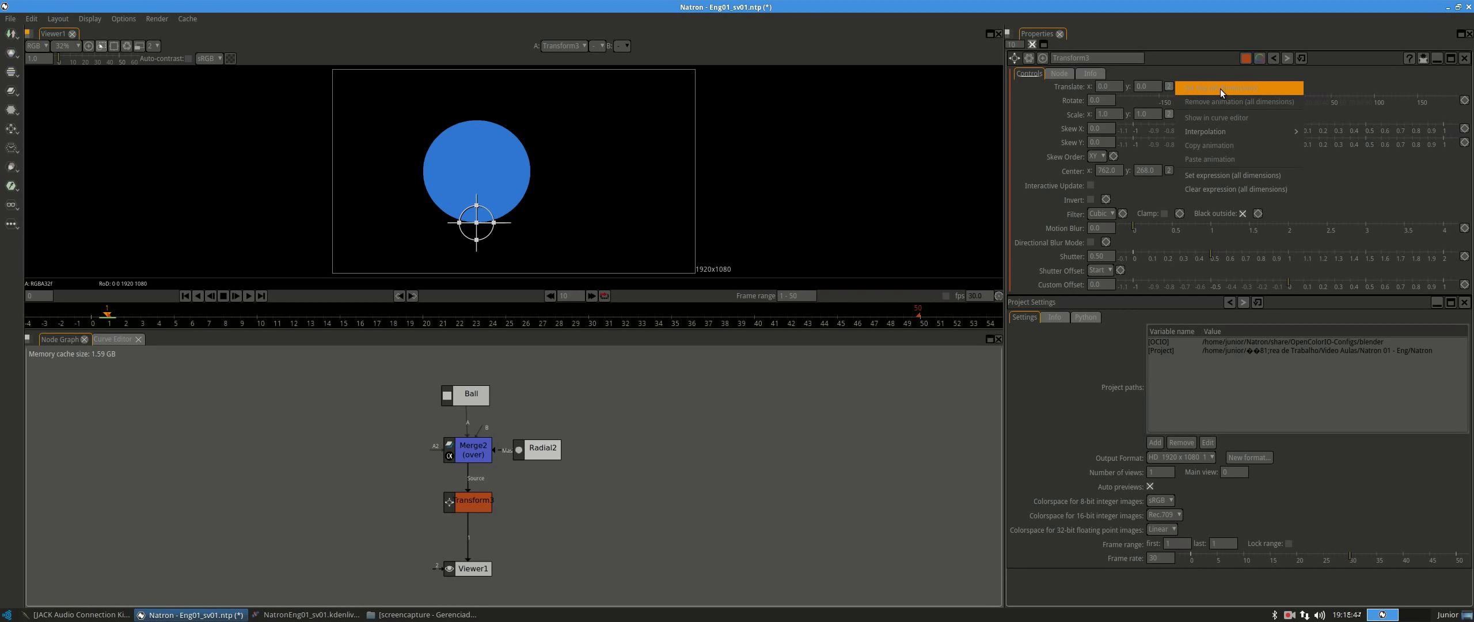
Drag the transform handle to lift the ball above the top edge of the frame.
mouse_move(1221, 131)
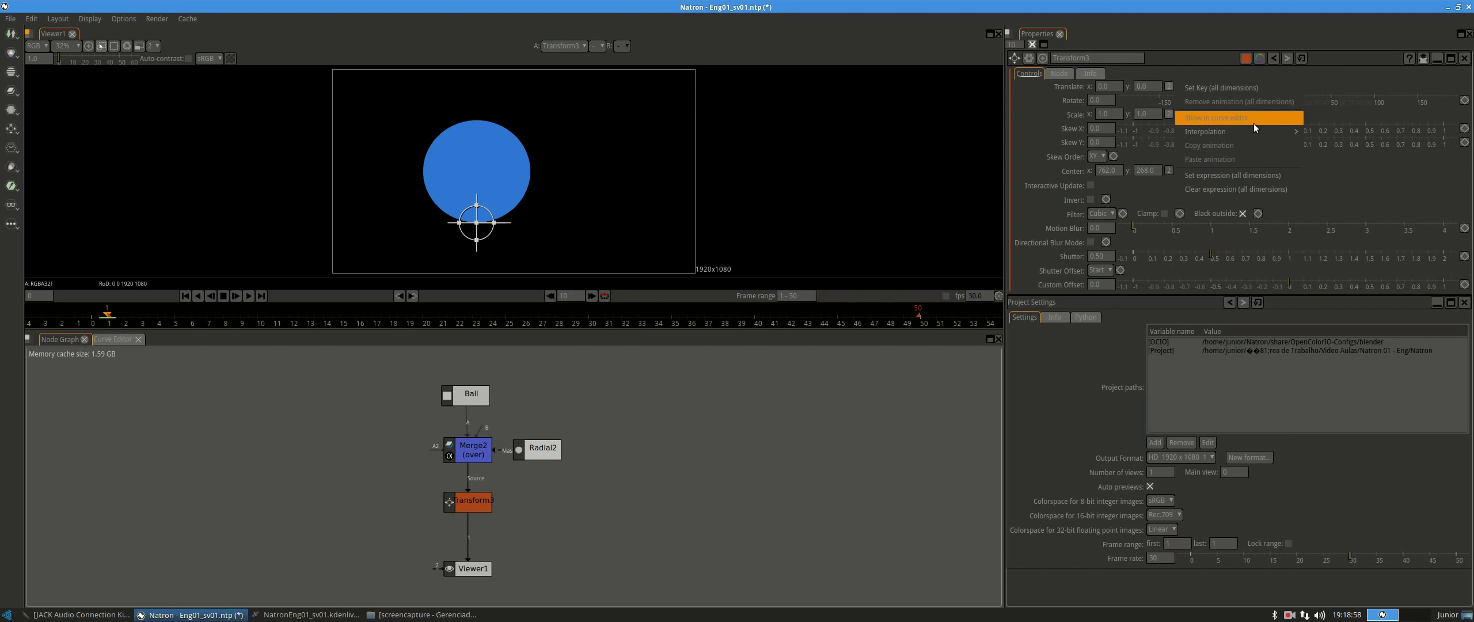
left_click(1191, 77)
left_click_drag(477, 222, 520, 72)
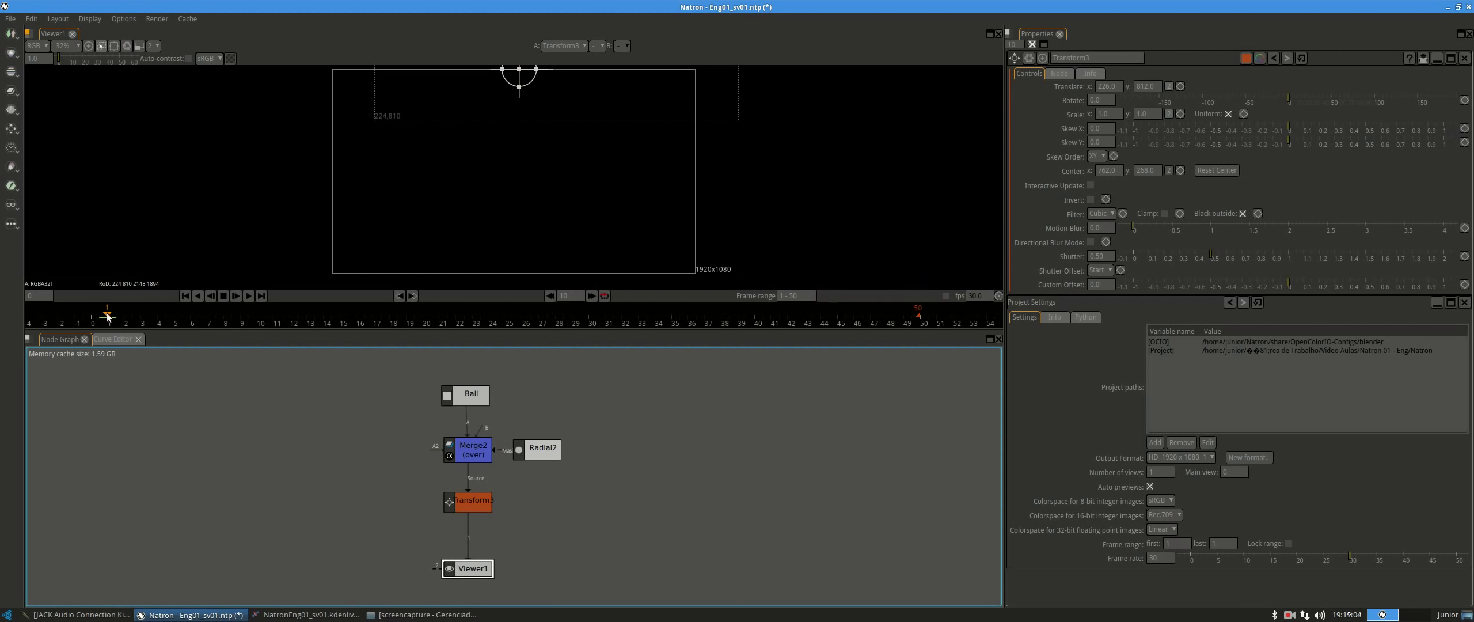
Key Translate at frame 1, drop the ball to the bottom at frame 10, raise it at 15.
left_click(1180, 86)
left_click(1209, 88)
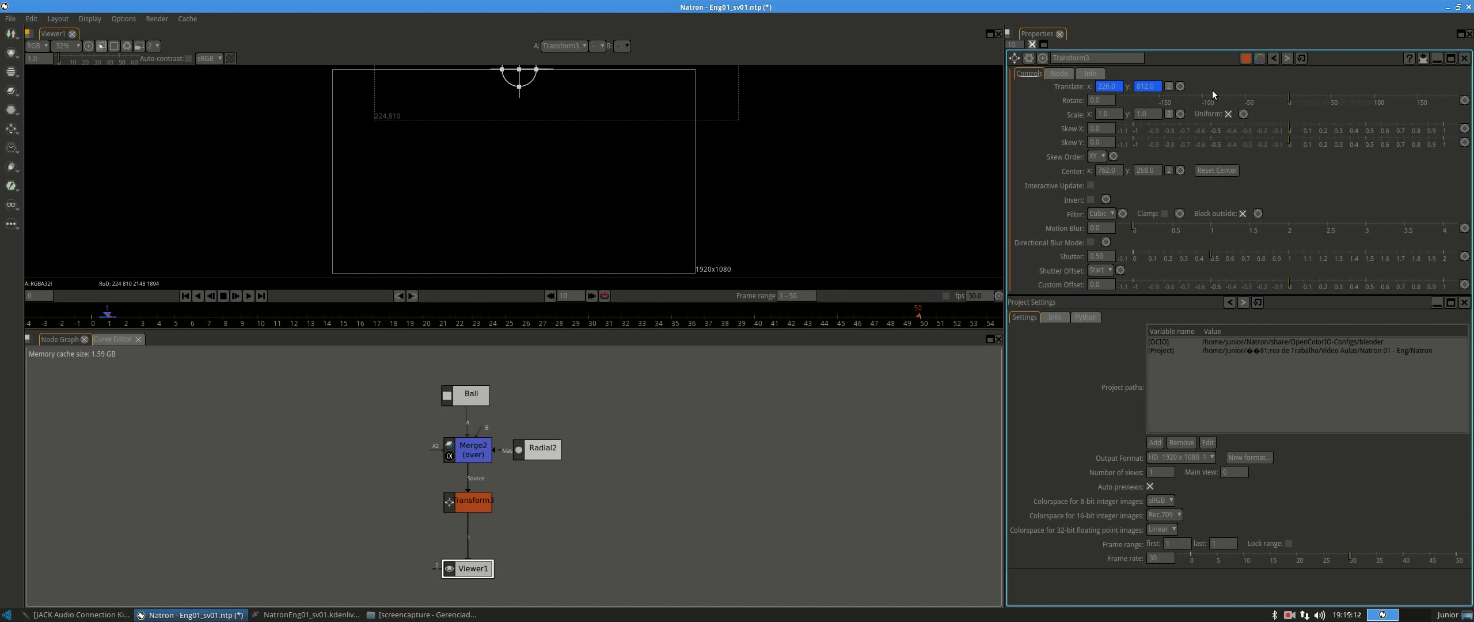
left_click_drag(109, 317, 258, 318)
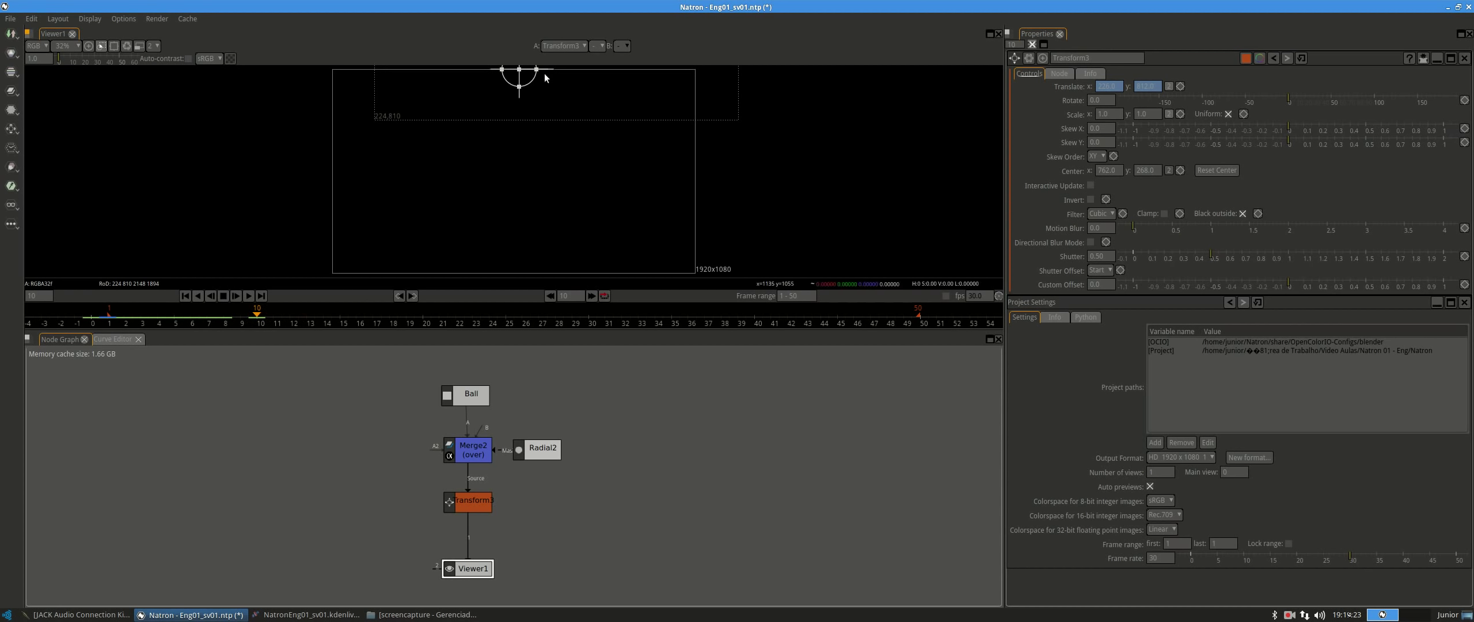
left_click_drag(519, 86, 518, 274)
left_click_drag(235, 320, 339, 320)
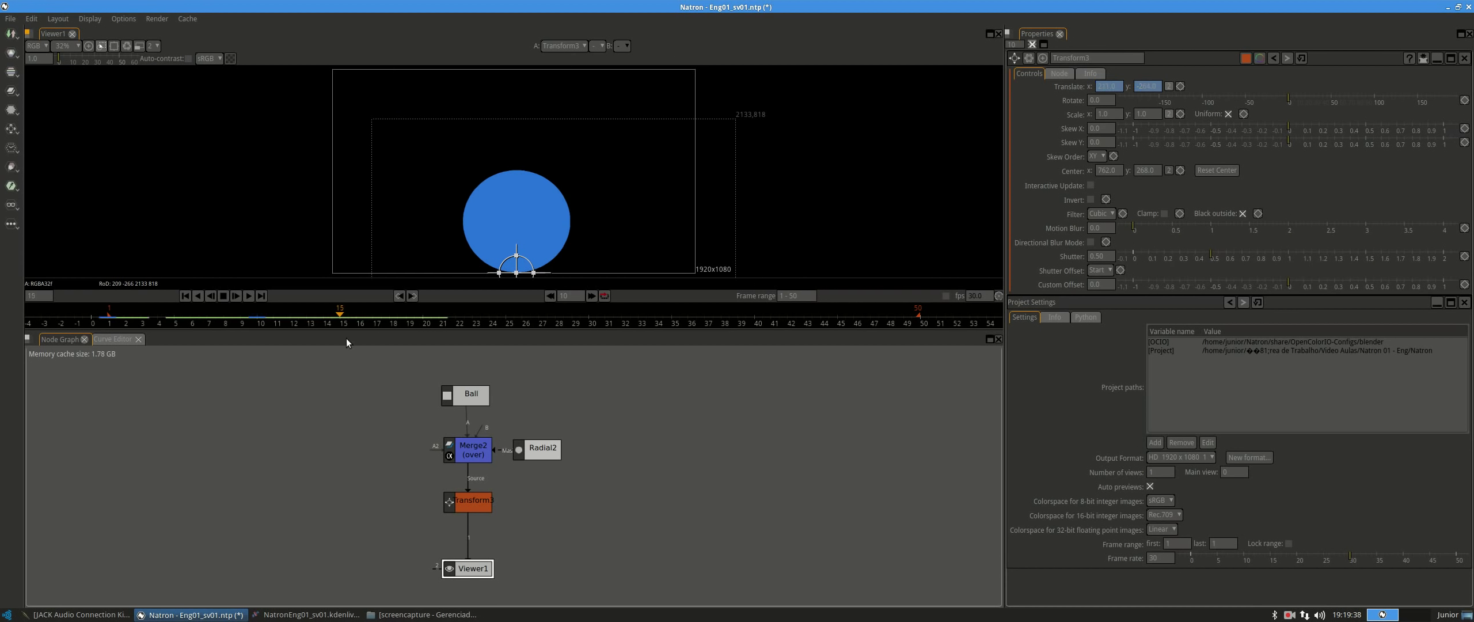
left_click_drag(516, 279, 514, 207)
Bring the ball down at frame 20, up for a lower bounce at 25, down at 30.
left_click(363, 315)
left_click_drag(363, 314, 423, 314)
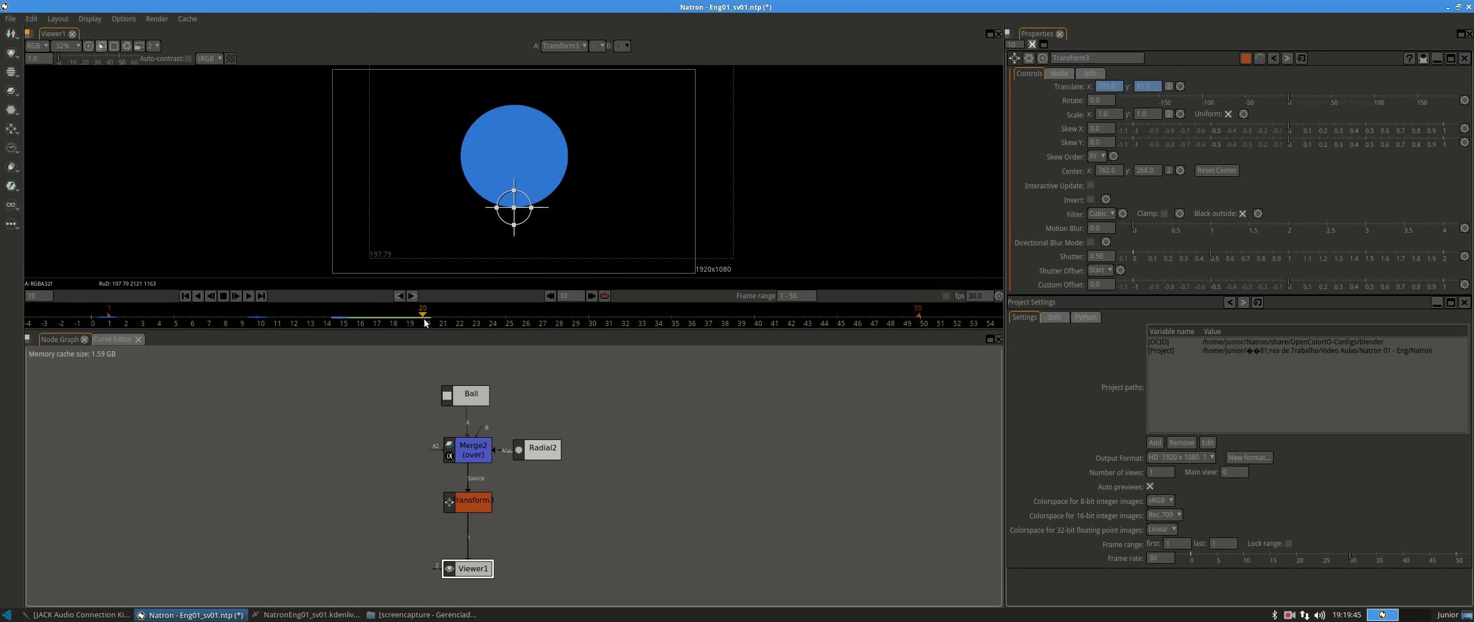
left_click_drag(515, 212, 513, 280)
left_click_drag(423, 314, 503, 327)
left_click_drag(512, 274, 513, 227)
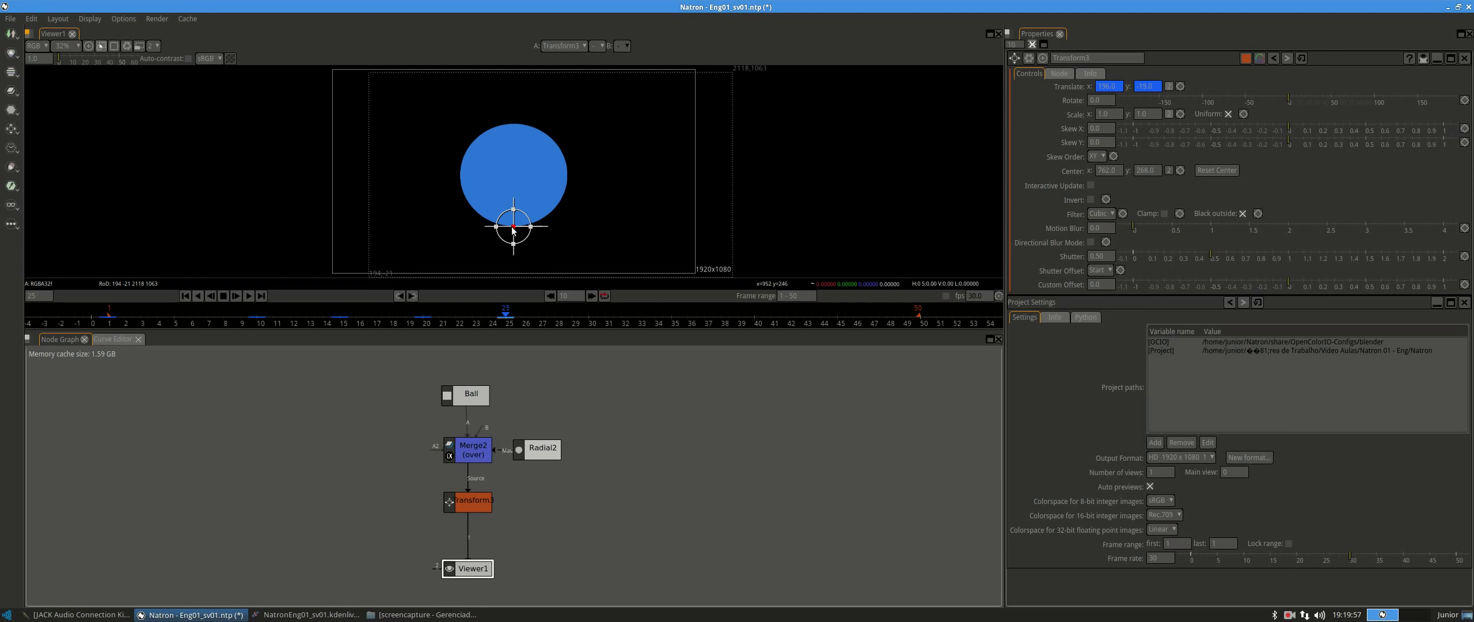
left_click_drag(507, 316, 592, 323)
left_click_drag(514, 226, 513, 276)
left_click_drag(627, 322, 677, 329)
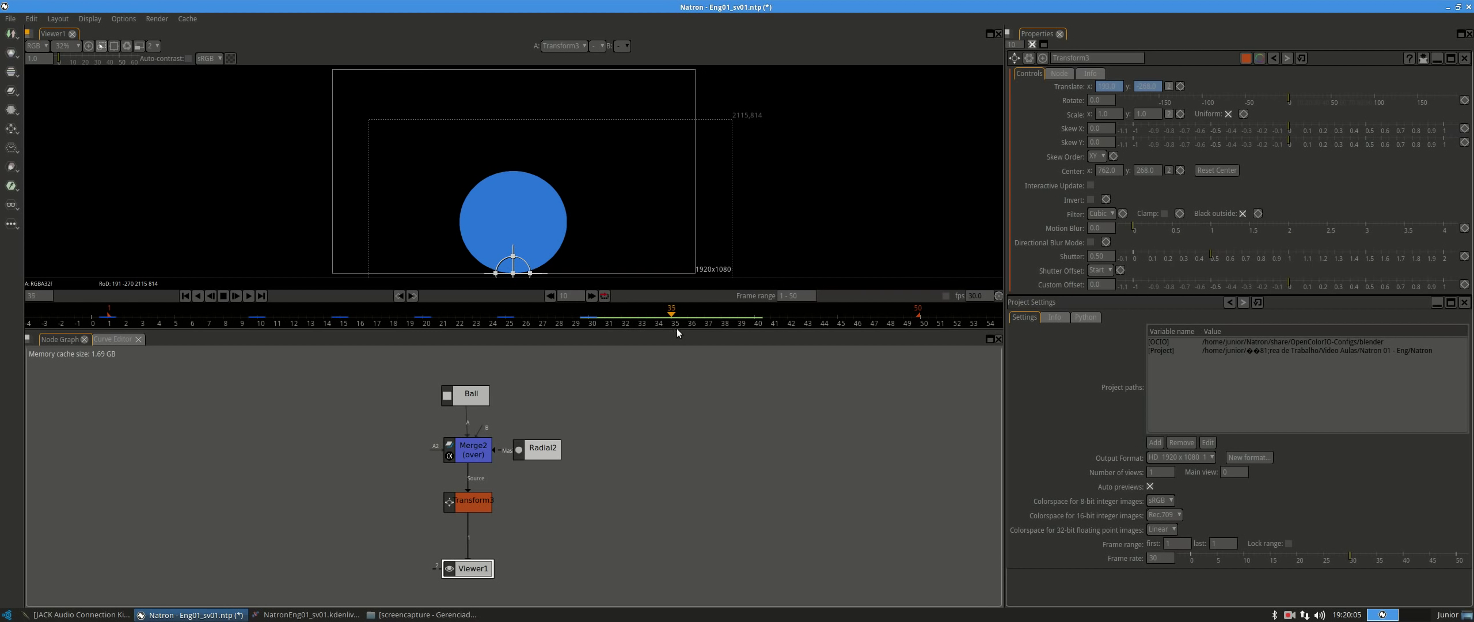
Key the smaller bounces through frame 50, ending on the bottom edge, then return to frame 1.
left_click_drag(514, 278, 513, 257)
key("Right")
key("Right")
key("Right")
key("Right")
key("Right")
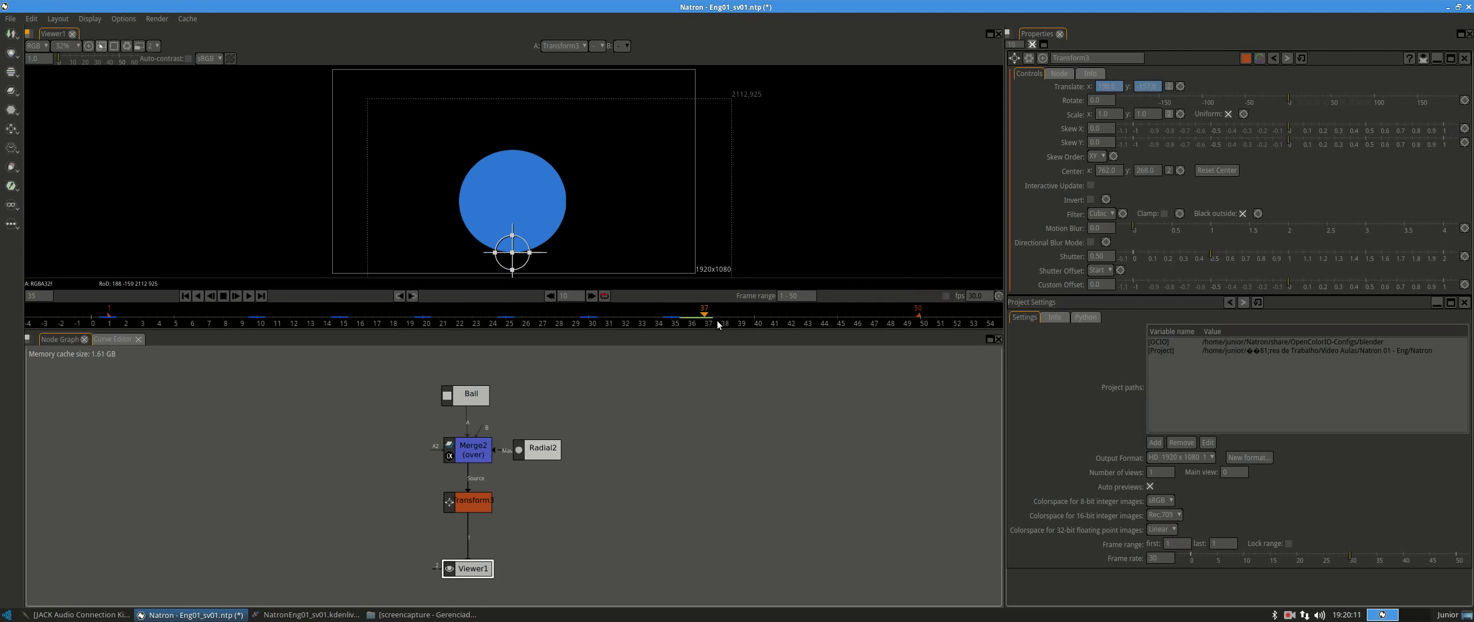
left_click_drag(513, 246, 514, 274)
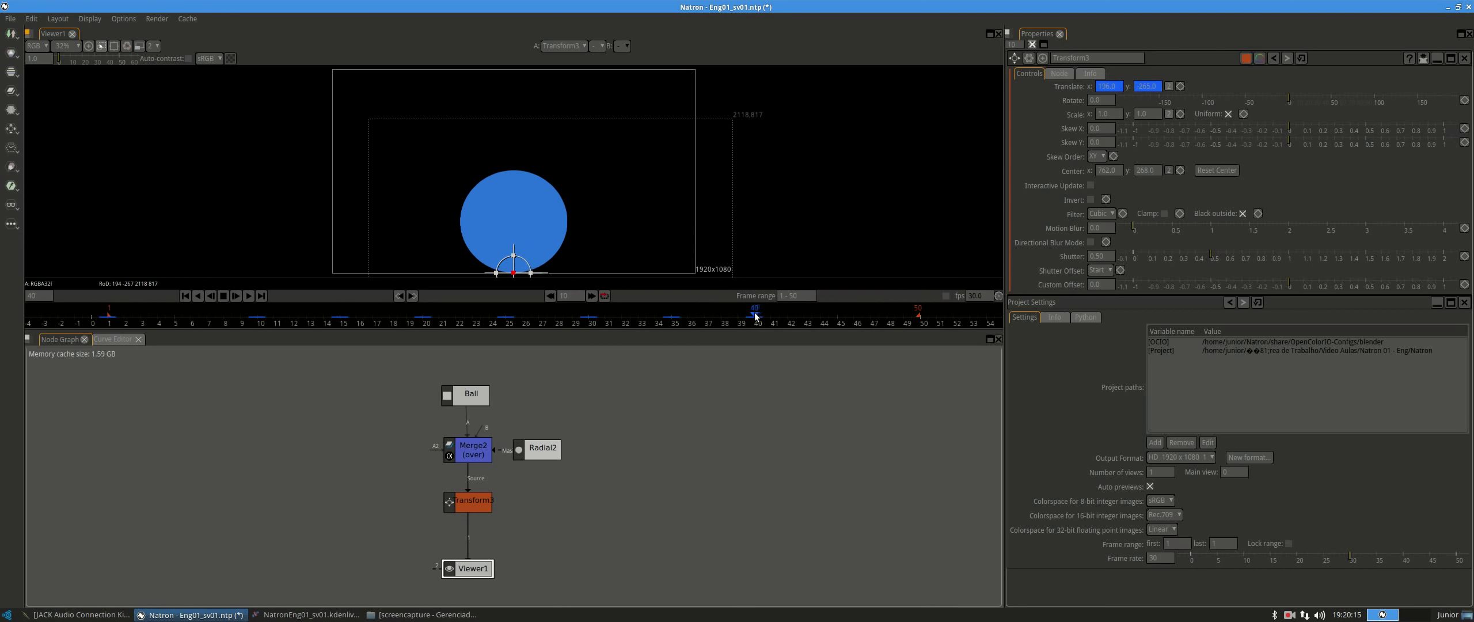
left_click_drag(755, 316, 832, 324)
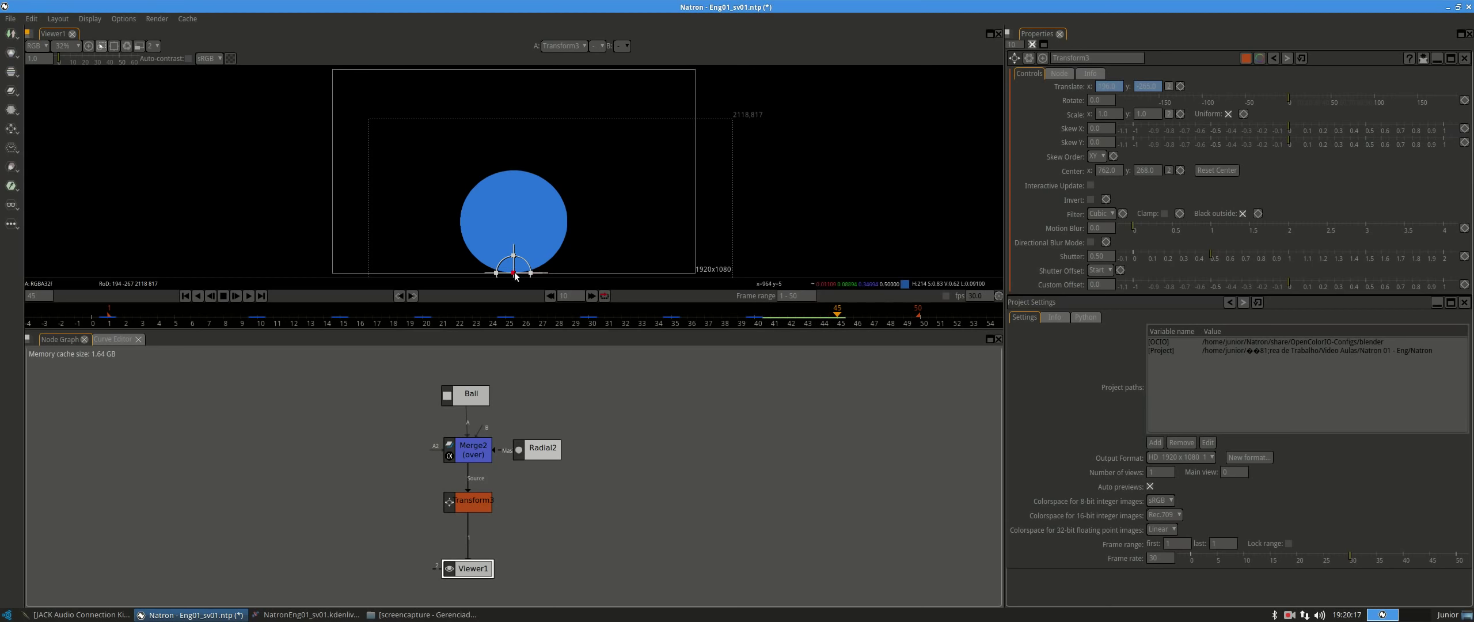
left_click_drag(514, 273, 514, 259)
left_click_drag(838, 317, 920, 320)
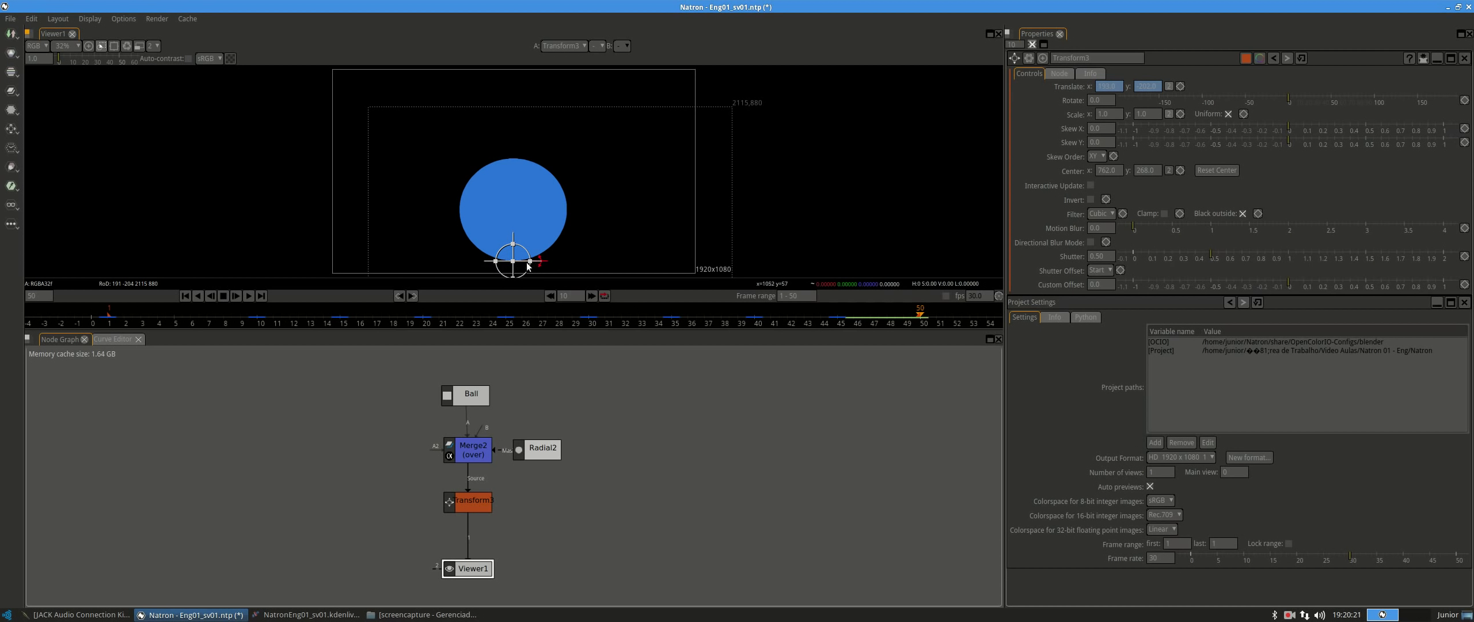
left_click_drag(514, 262, 514, 275)
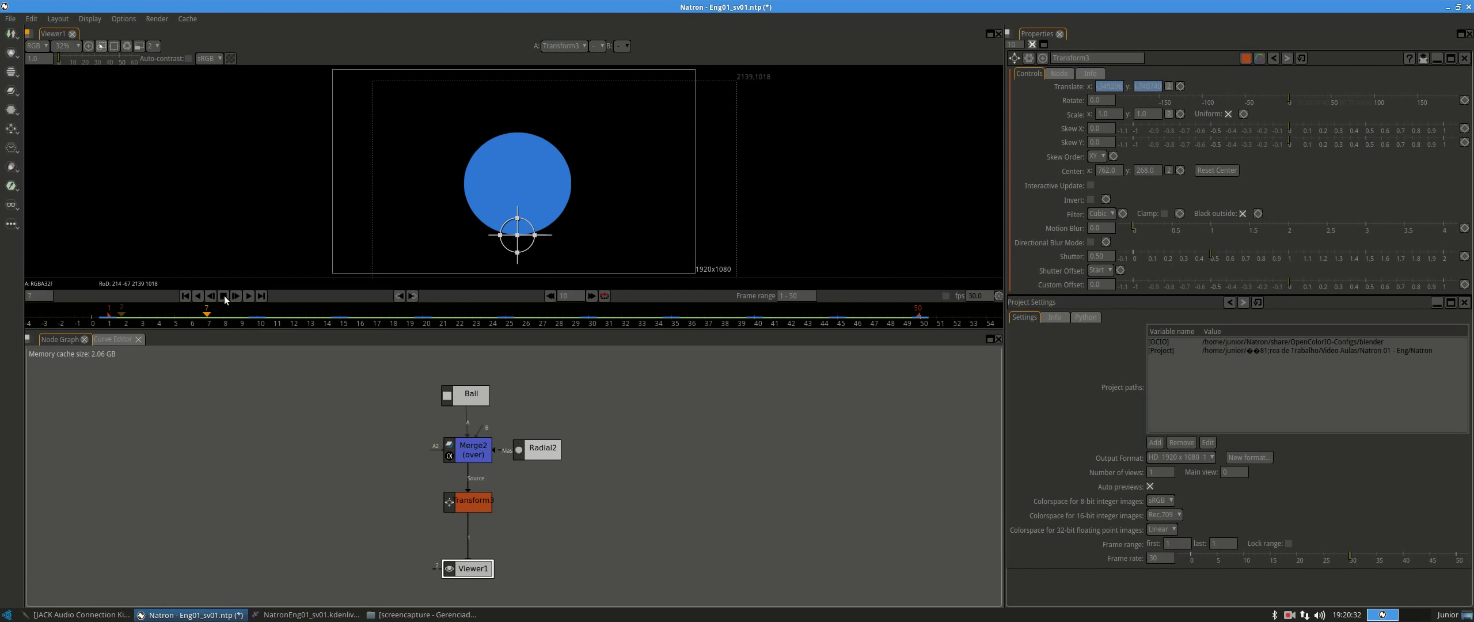
key("ctrl+Left")
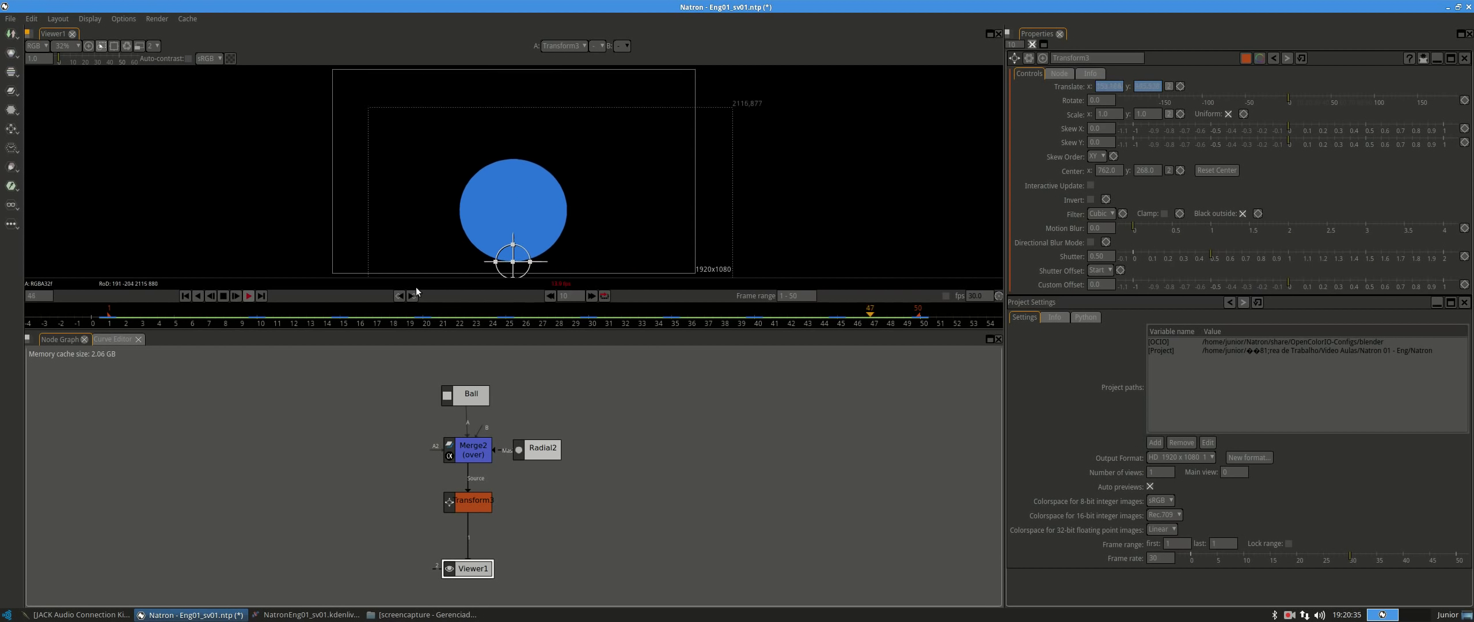
scroll(615, 472, "up", 2)
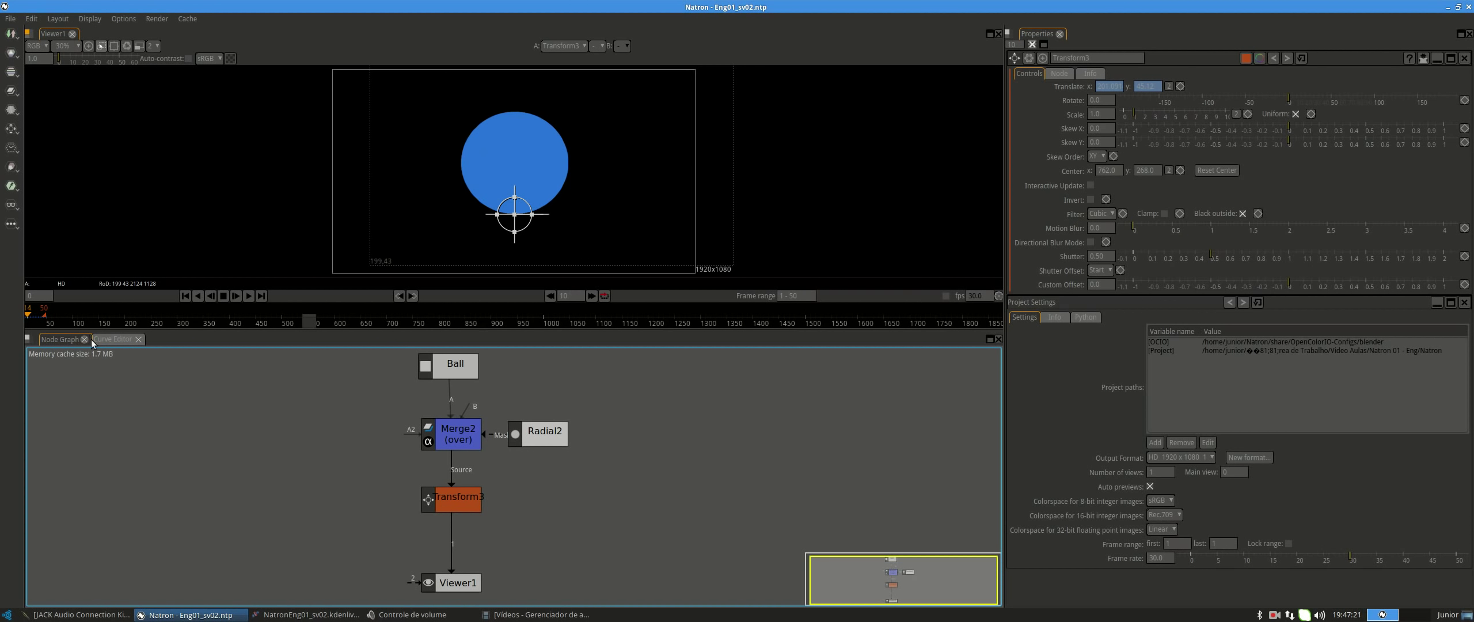
Show the Curve Editor and rescale it until the whole Translate.y bounce curve fits.
left_click(107, 339)
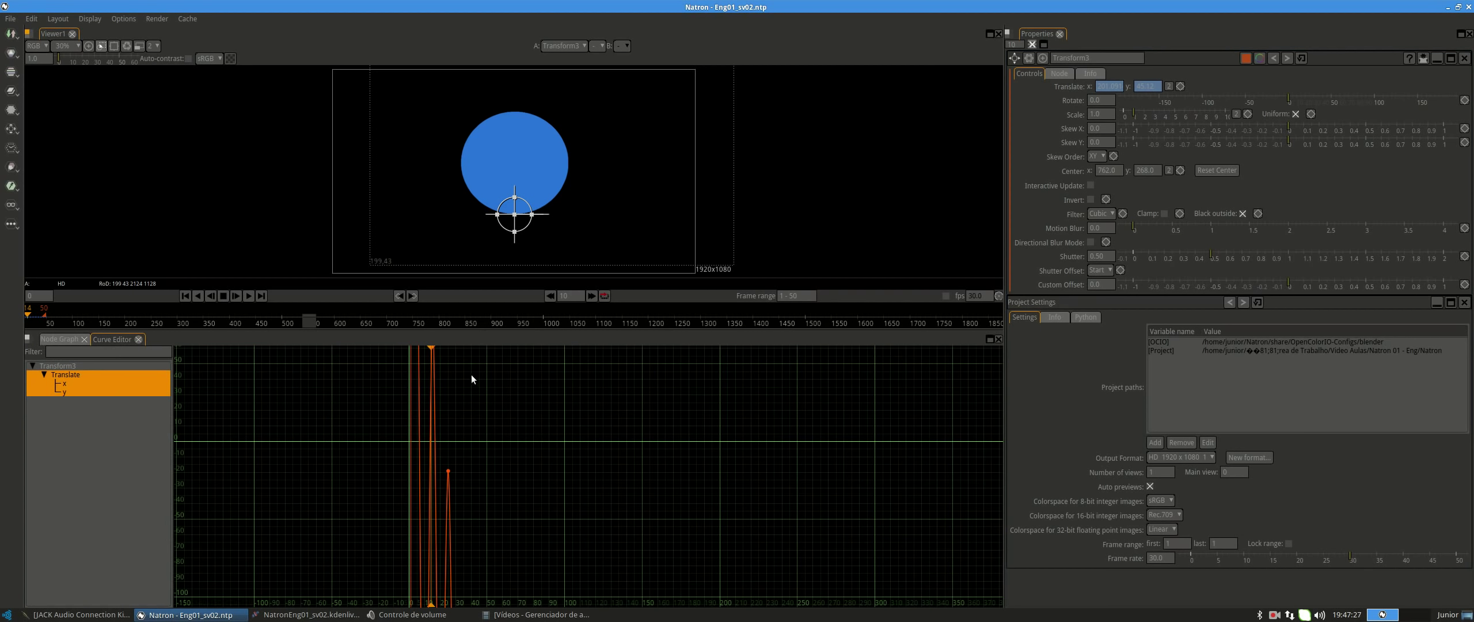
left_click_drag(484, 381, 576, 619)
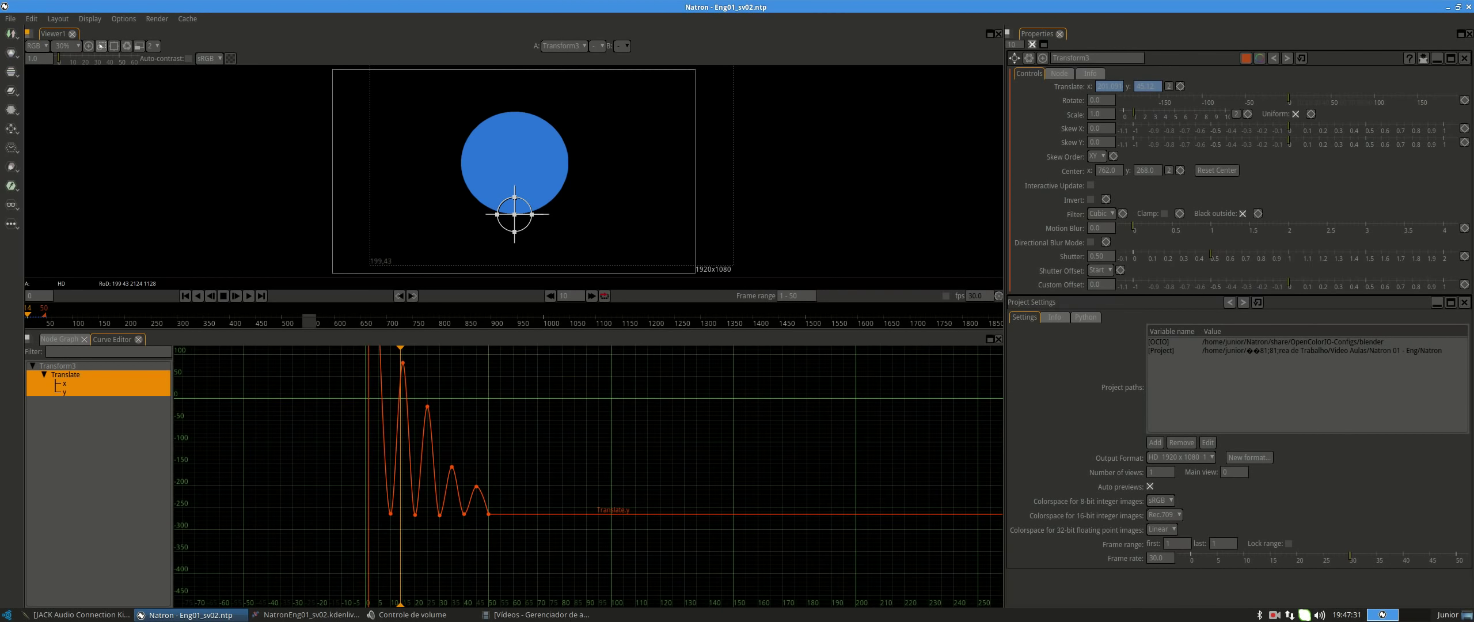
left_click_drag(491, 415, 689, 407)
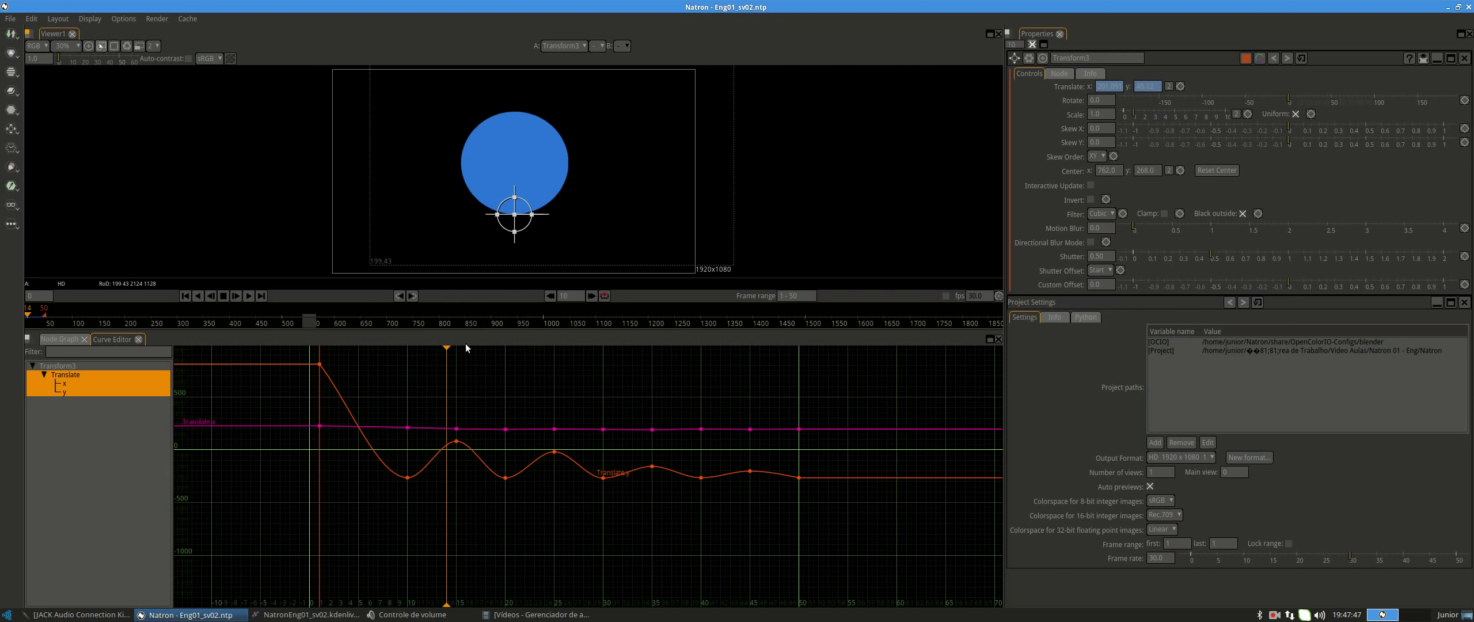
Box-select the Translate keyframes at frames 1 through 25, stretching the curve view.
left_click_drag(448, 347, 315, 454)
mouse_move(398, 383)
left_mouse_down()
mouse_move(408, 467)
mouse_move(424, 463)
left_mouse_up()
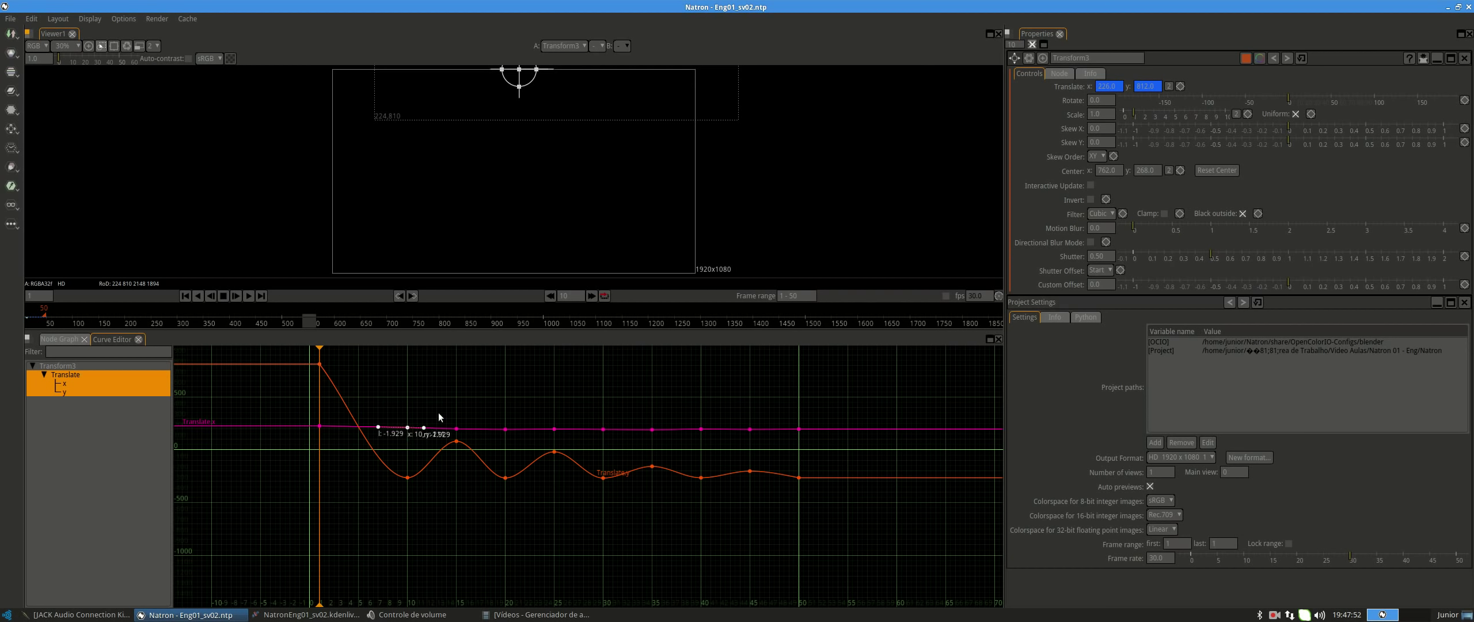
left_click_drag(440, 413, 472, 468)
left_click_drag(497, 369, 516, 511)
left_click_drag(541, 389, 562, 488)
left_click_drag(588, 436, 597, 397)
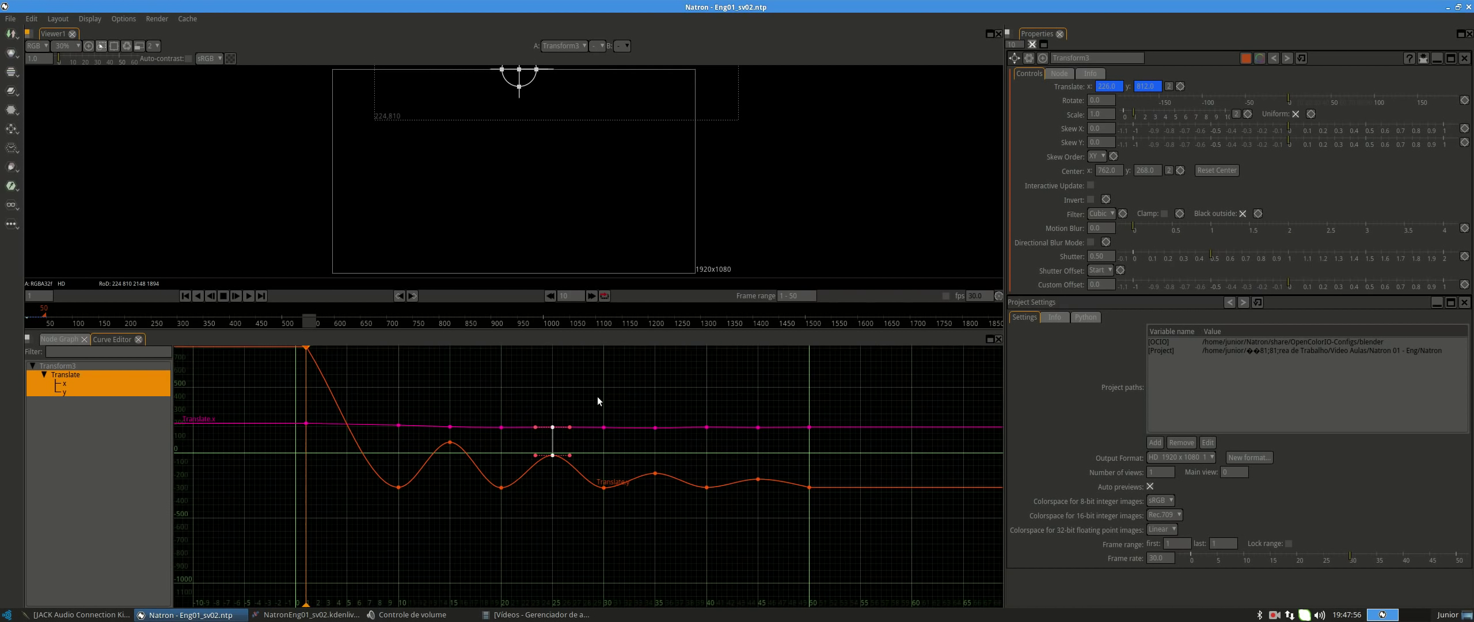
left_click_drag(429, 362, 440, 437)
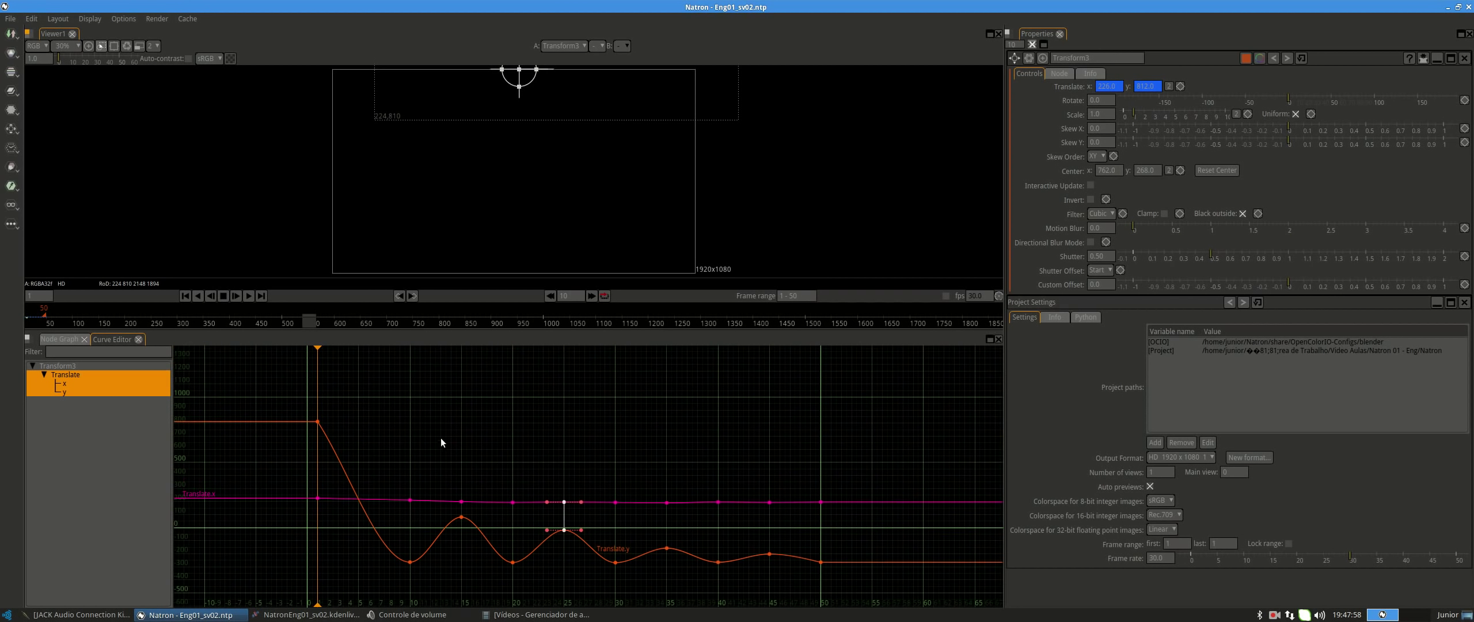
Select the keyframes at frames 10 and 15, then clear the selection.
left_click_drag(317, 348, 411, 393)
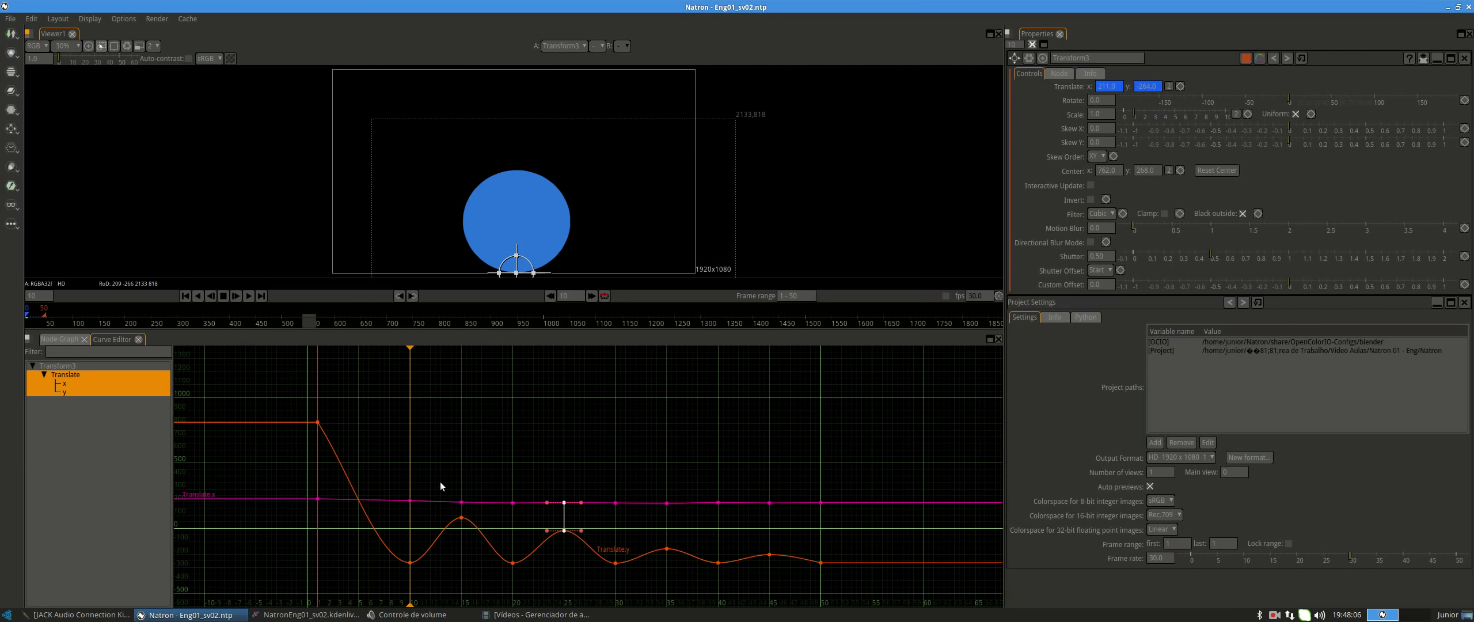
left_click_drag(440, 481, 380, 582)
left_click_drag(410, 348, 470, 356)
left_click_drag(479, 398, 444, 601)
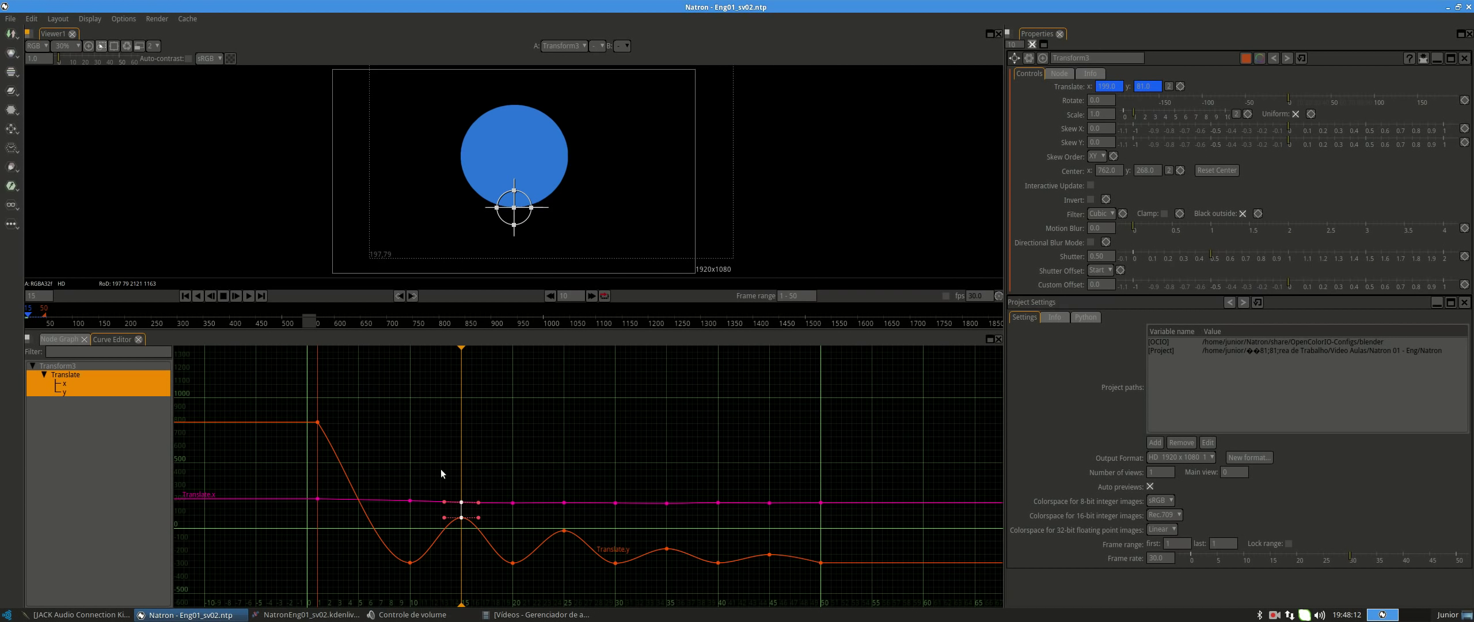
left_click_drag(491, 480, 514, 422)
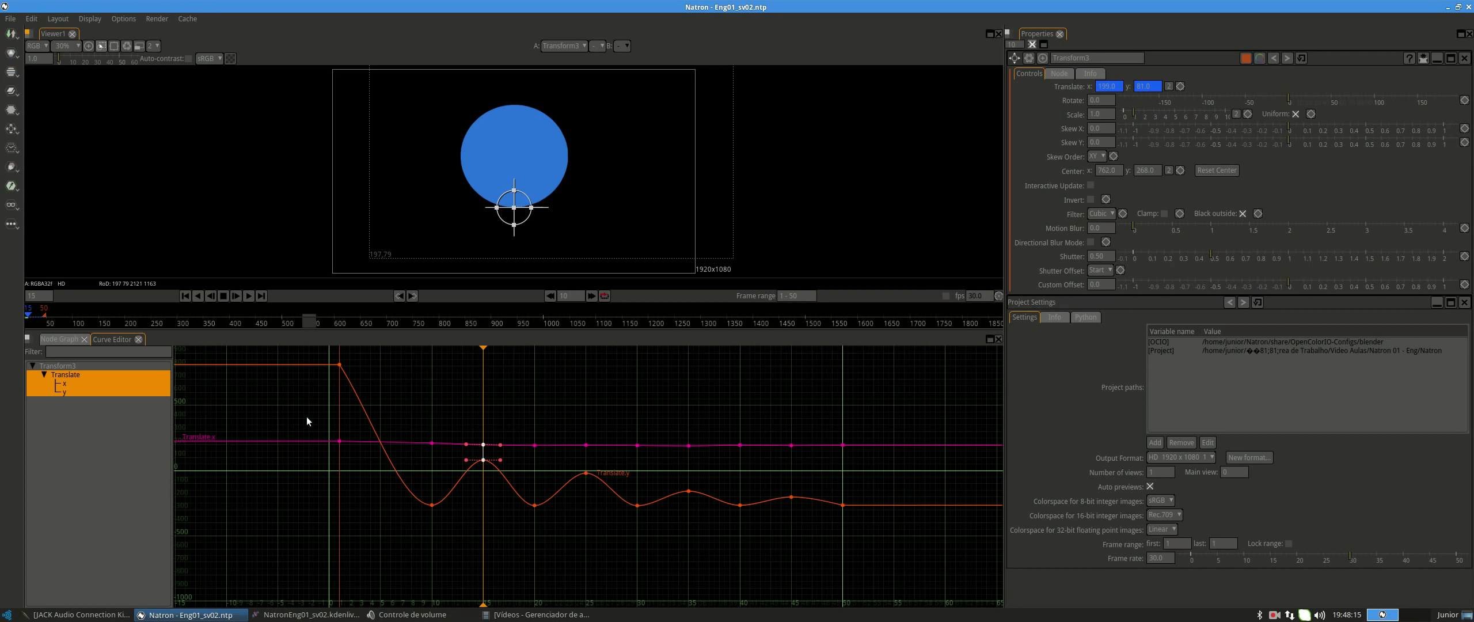
left_click(305, 418)
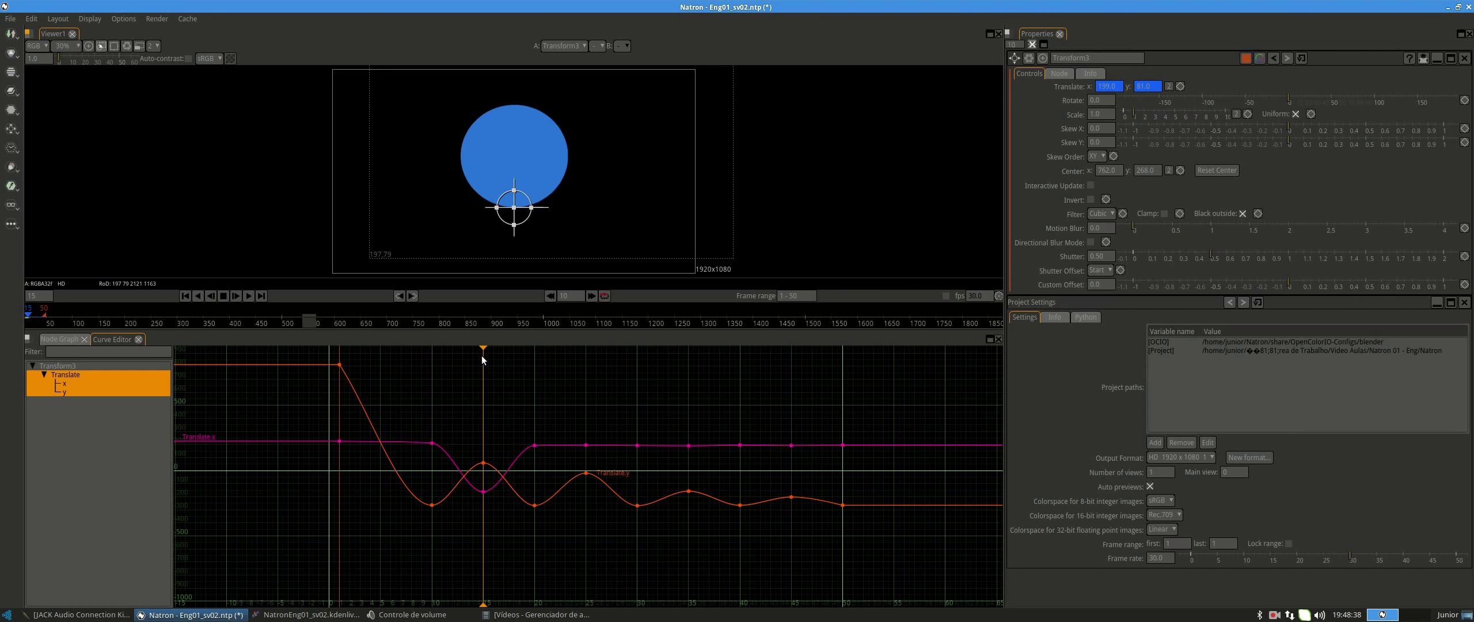
Delete the Translate.x keyframes from frame 10 to 50 and scrub to check the motion.
left_click(484, 492)
key("Delete")
left_click_drag(420, 436, 571, 465)
key("Delete")
key("Delete")
left_click_drag(606, 422, 864, 461)
key("Delete")
scroll(482, 415, "down", 3)
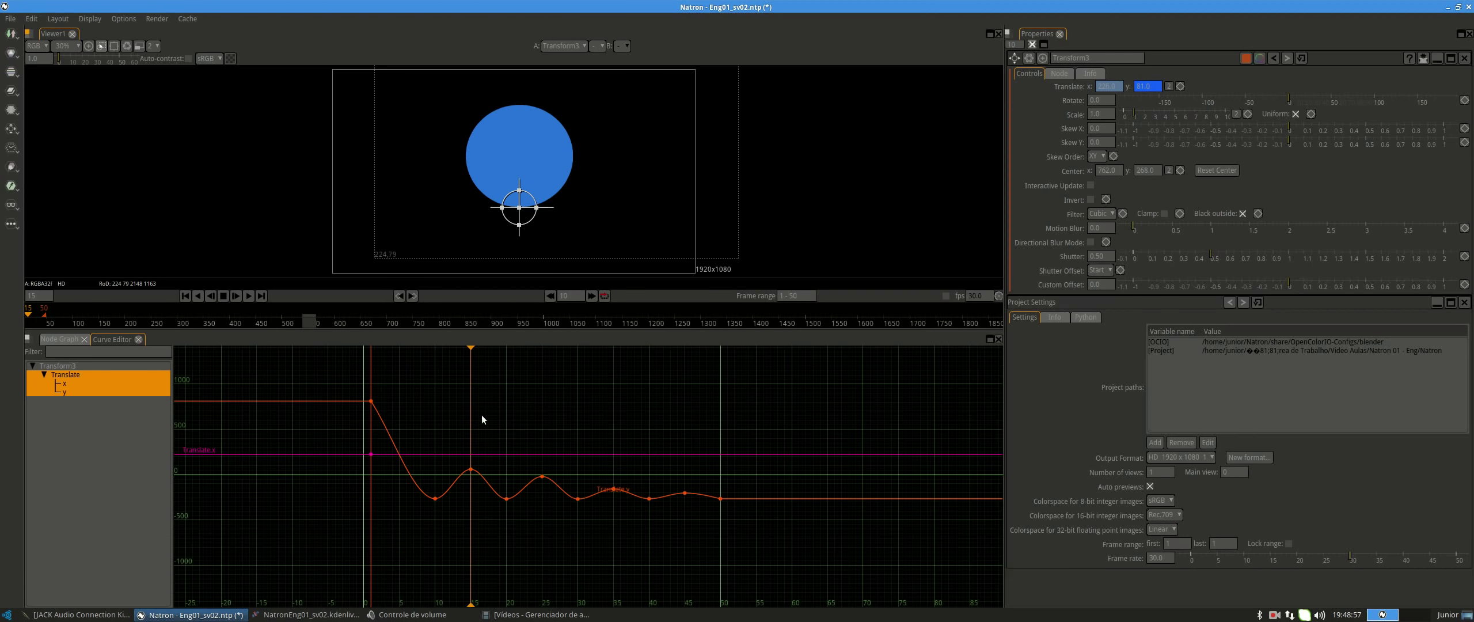
left_click_drag(472, 348, 342, 409)
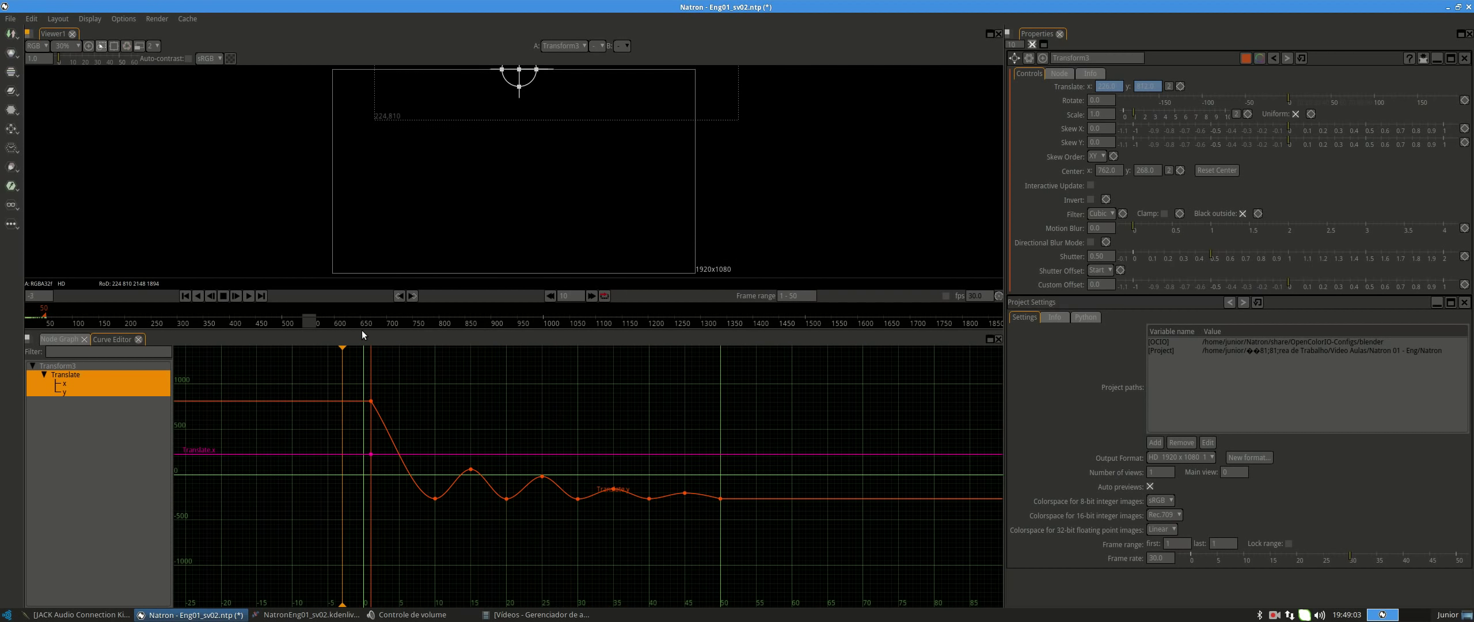
Play the bounce and zoom the curve view onto the frame-10 Translate.y keyframe.
left_click(251, 297)
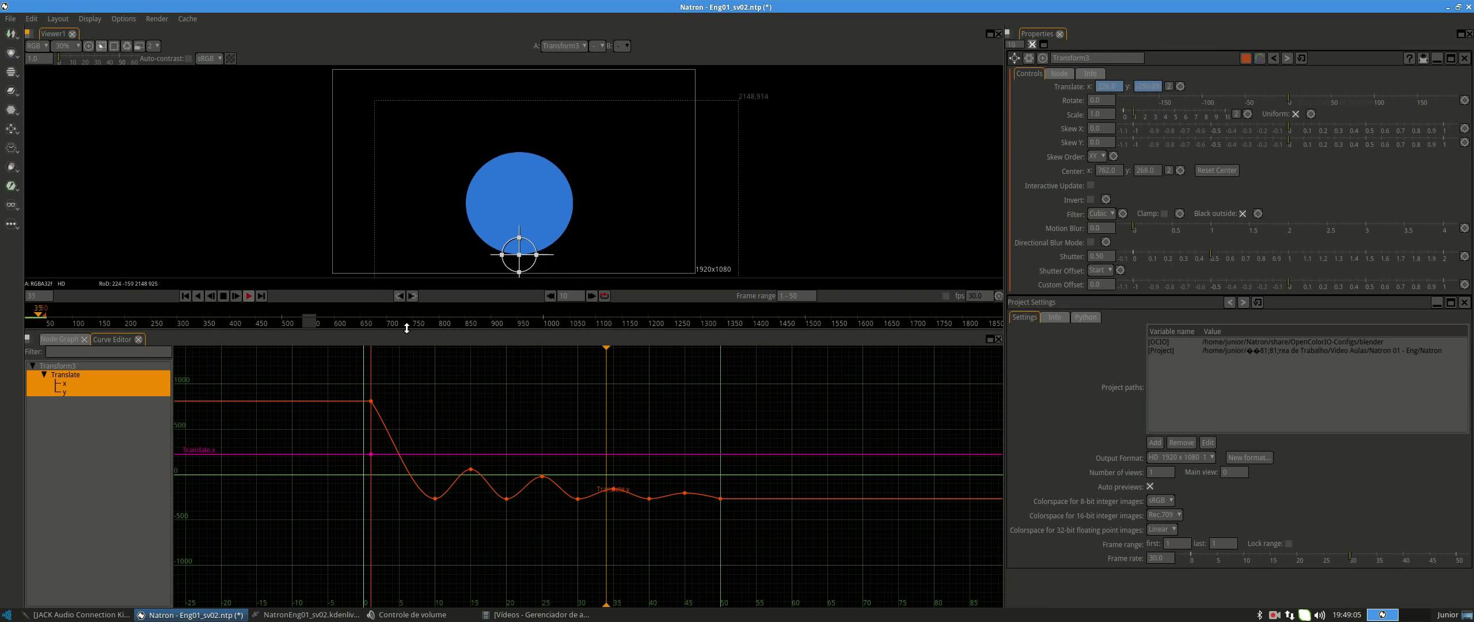
left_click_drag(544, 459, 654, 385)
left_click_drag(314, 360, 410, 381)
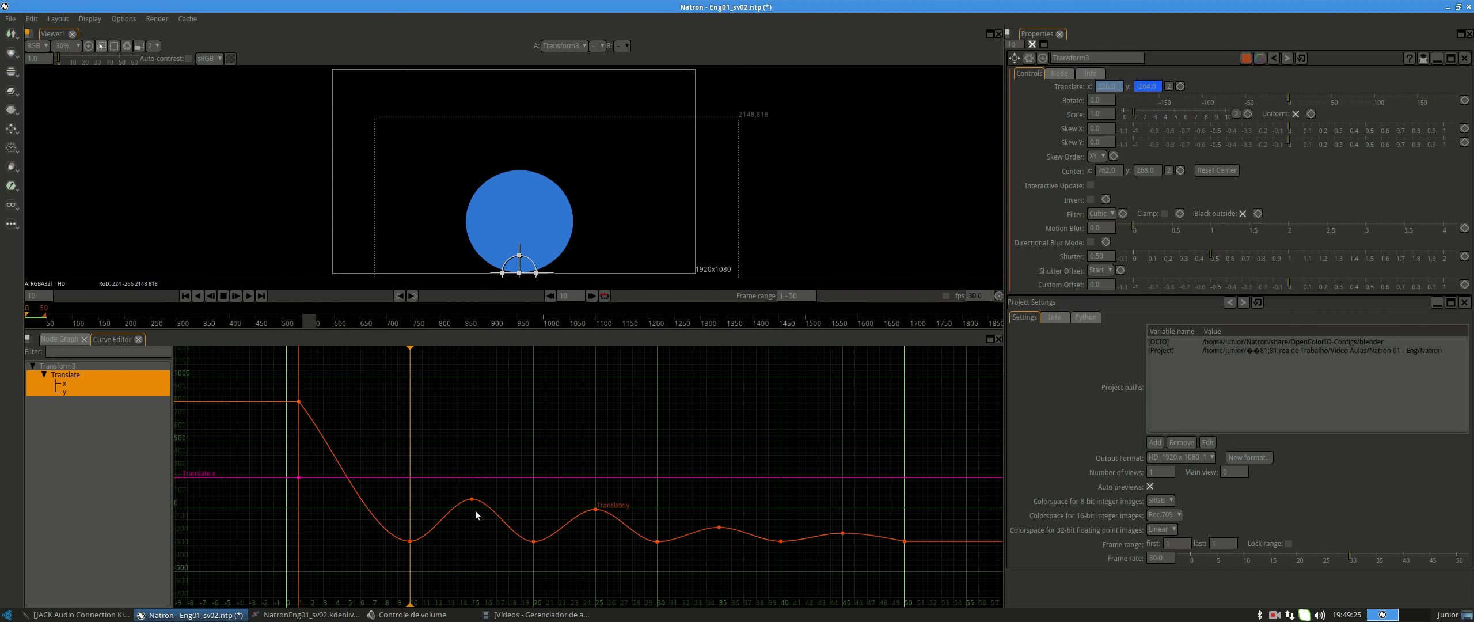
scroll(477, 514, "up", 2)
left_click_drag(461, 526, 341, 575)
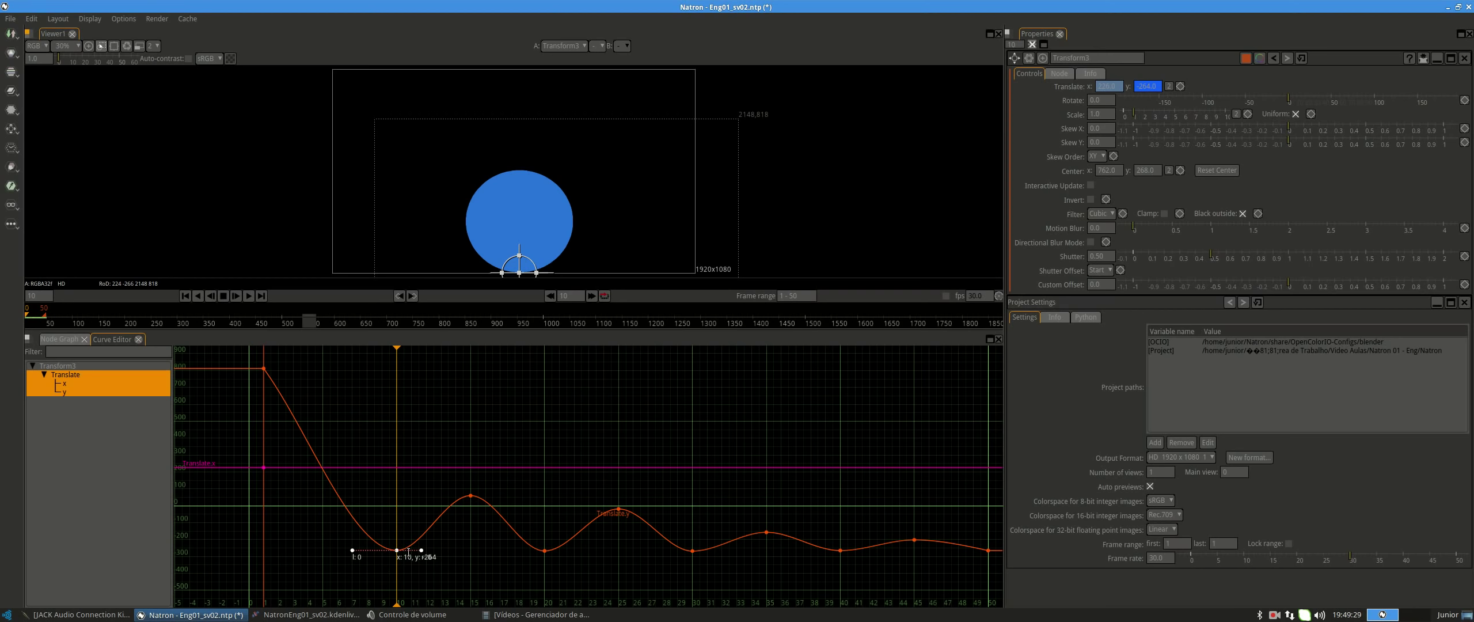
left_click_drag(420, 542, 458, 548)
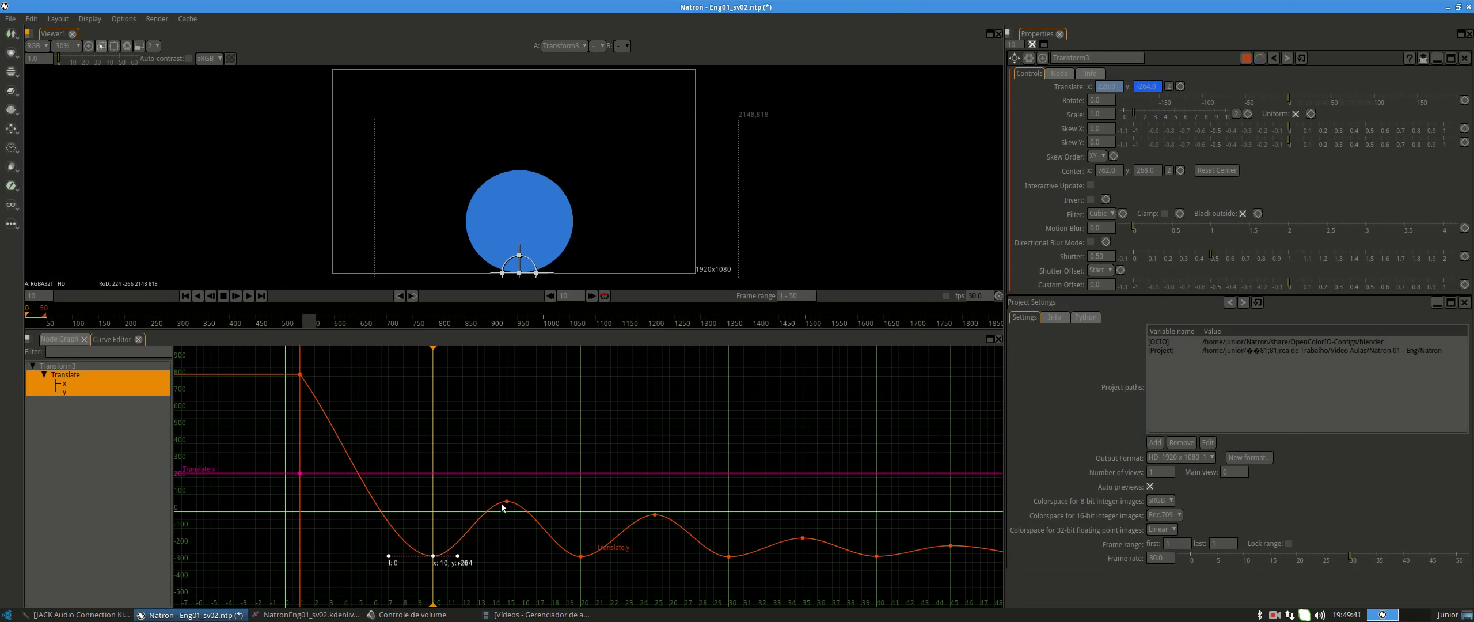
Scrub around frame 10, bring the bounce's low point into view, and select its keyframe.
mouse_move(433, 348)
left_mouse_down()
mouse_move(518, 353)
mouse_move(395, 352)
mouse_move(433, 355)
left_mouse_up()
left_click_drag(489, 551, 508, 503)
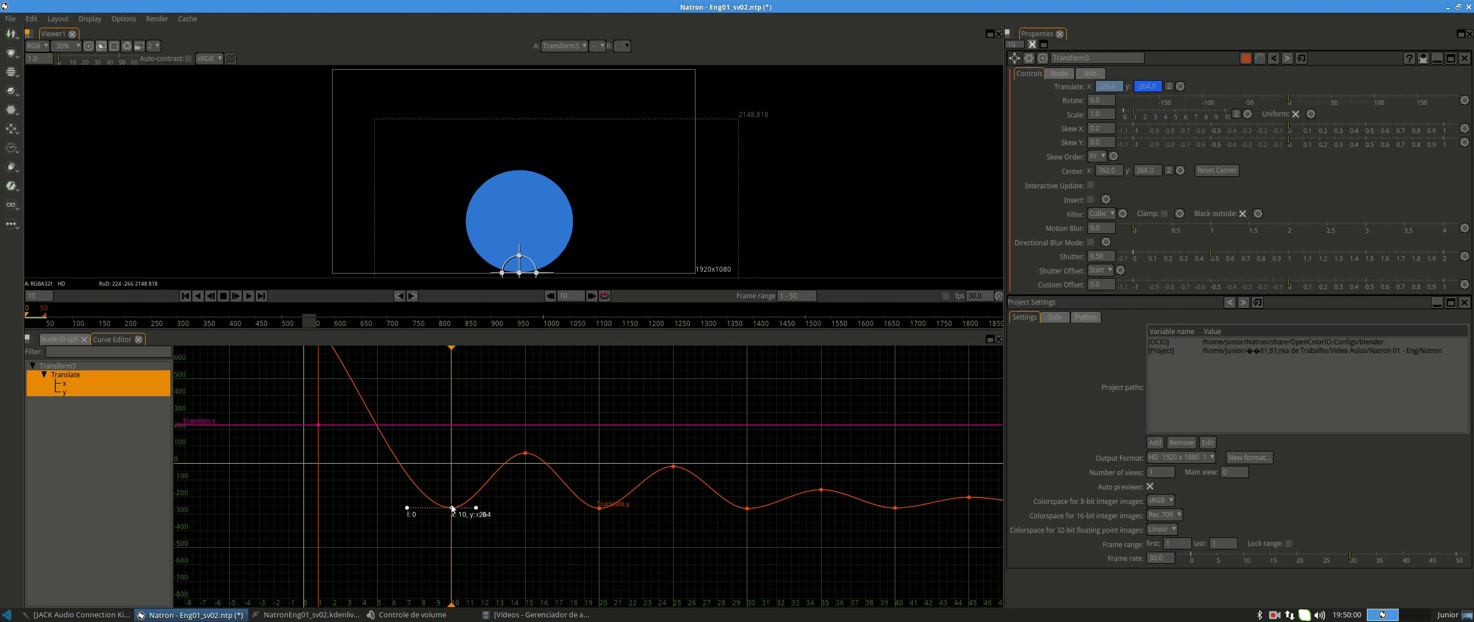
left_click_drag(464, 482, 432, 568)
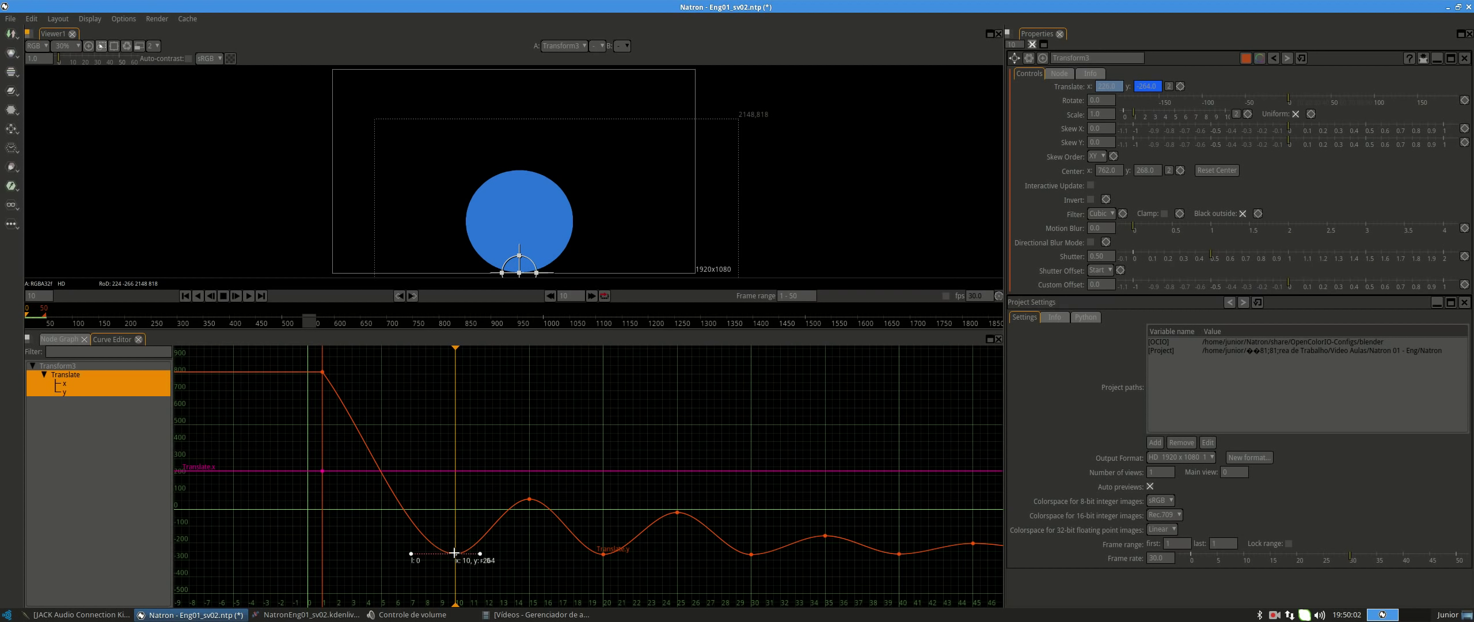
left_click(459, 548)
left_click_drag(445, 527, 482, 582)
left_click(465, 554)
left_click(478, 569)
left_click(455, 554)
Set the frame-10 Translate.y keyframe to Linear interpolation.
right_click(456, 554)
mouse_move(503, 518)
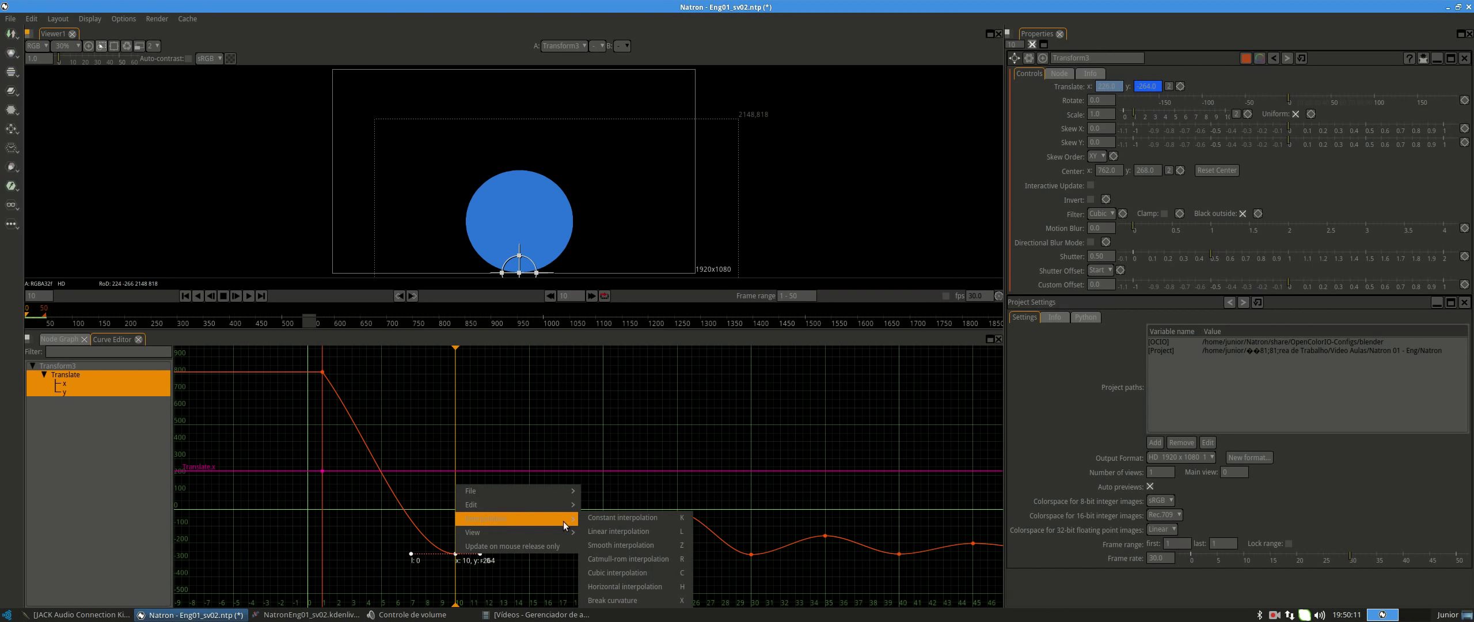
left_click(652, 530)
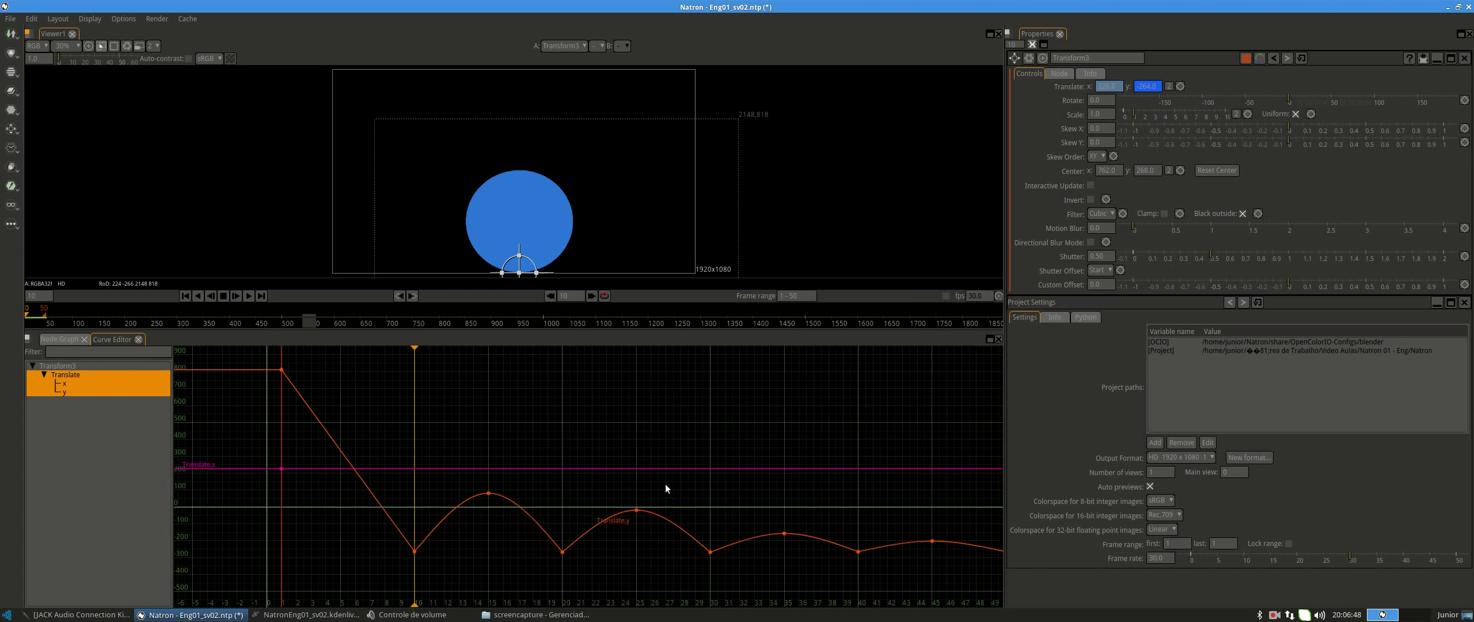
left_click_drag(653, 484, 642, 489)
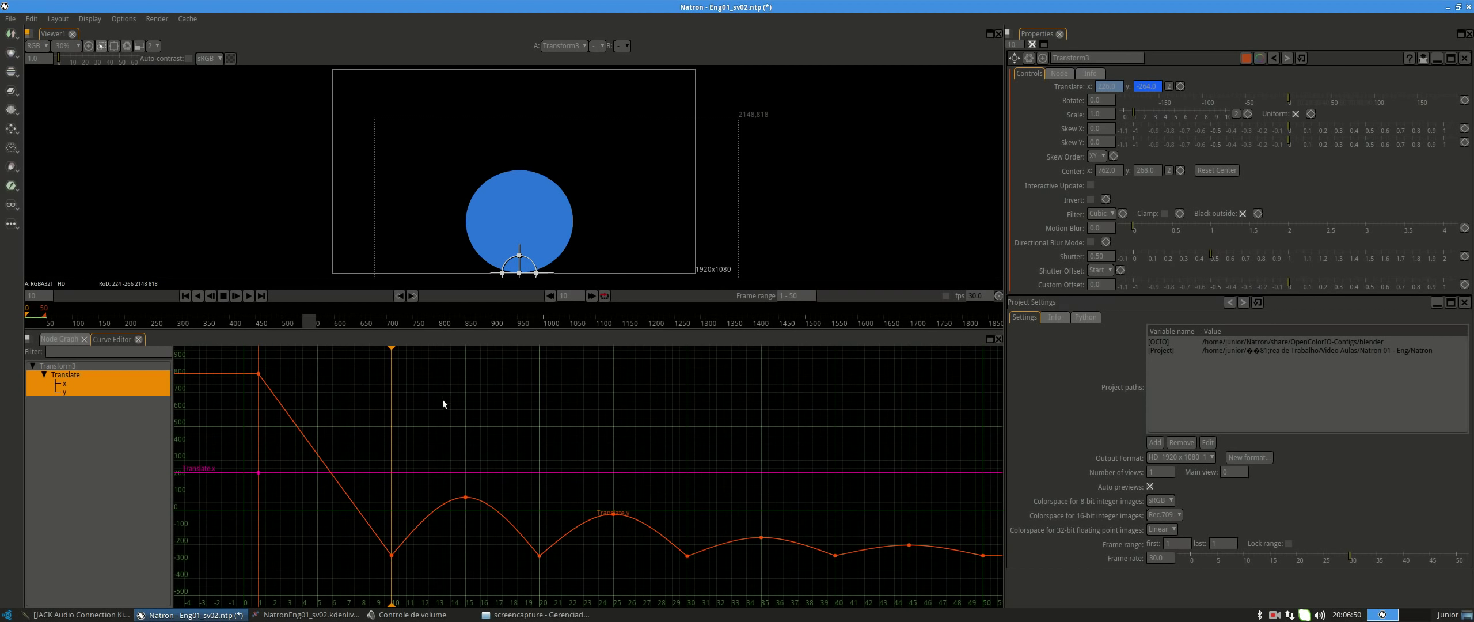
Scrub the bounce through frames 16 and 34, then stop at frame 9.
left_click_drag(389, 349, 759, 402)
left_click_drag(811, 406, 800, 418)
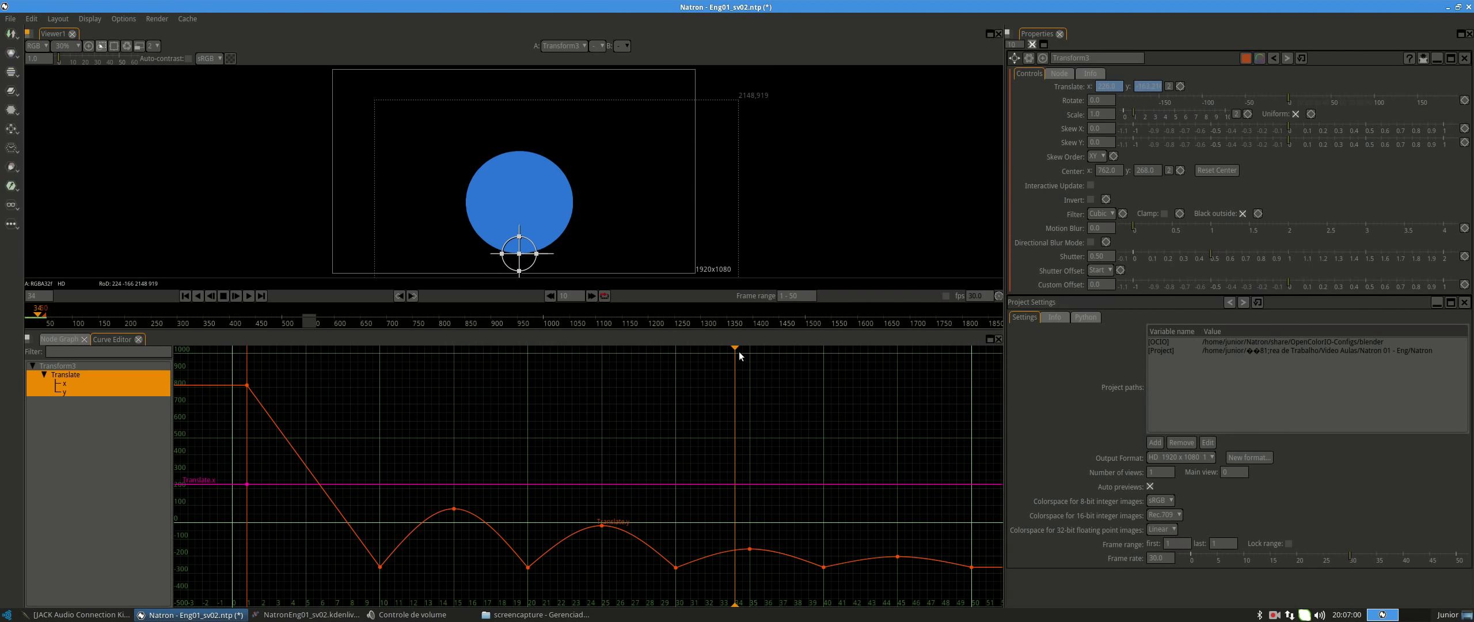
left_click_drag(737, 348, 361, 370)
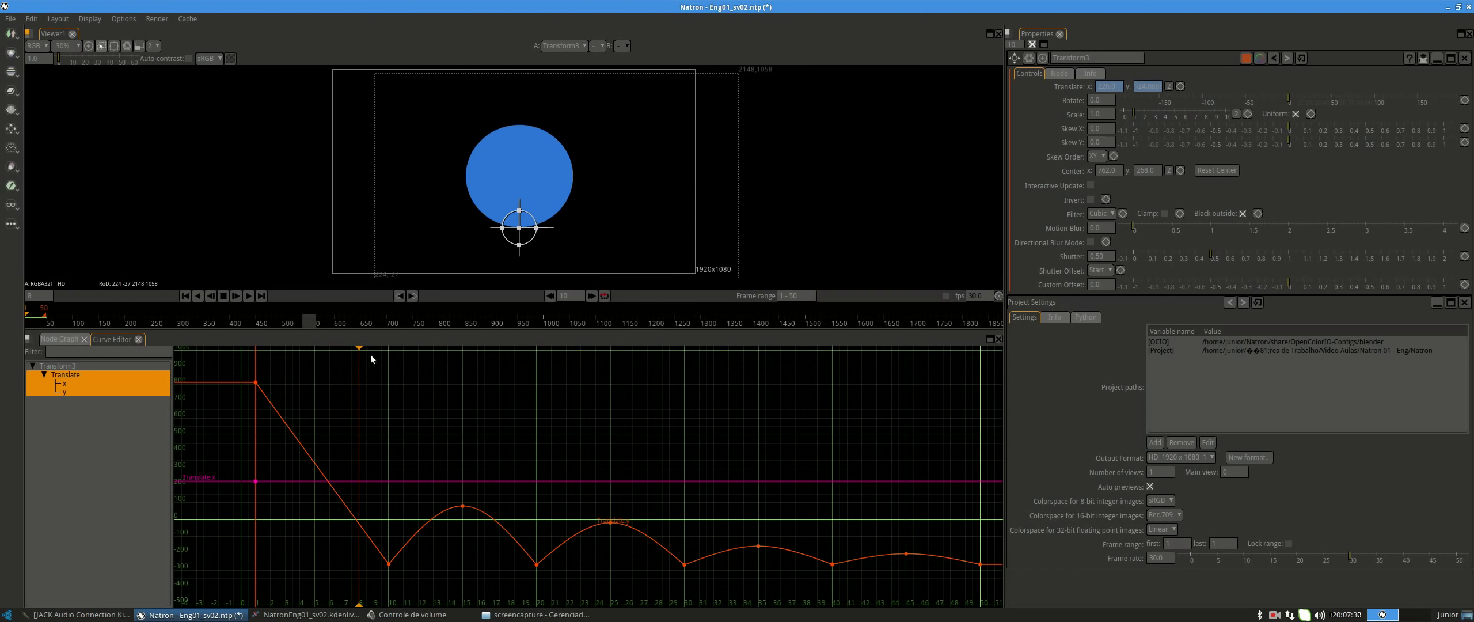
left_click(377, 356)
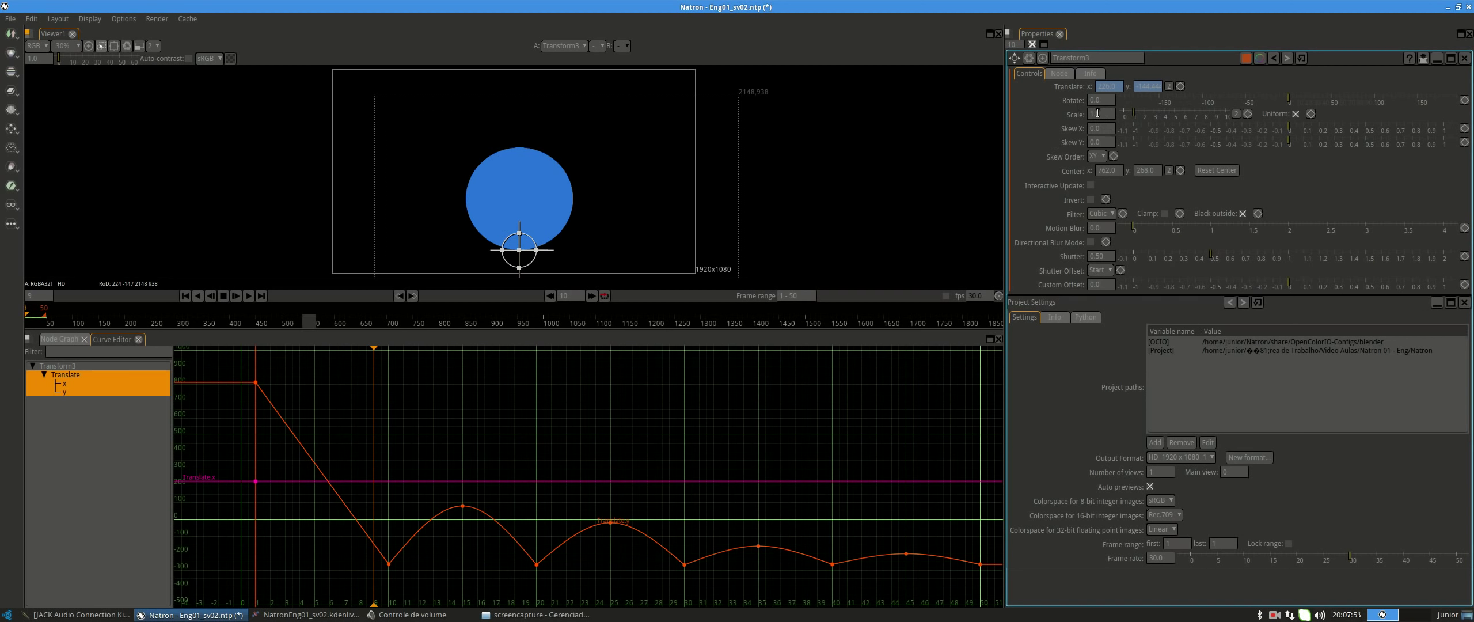
Key Scale, then turn off uniform scaling to show separate x and y values of 1.0.
right_click(1250, 115)
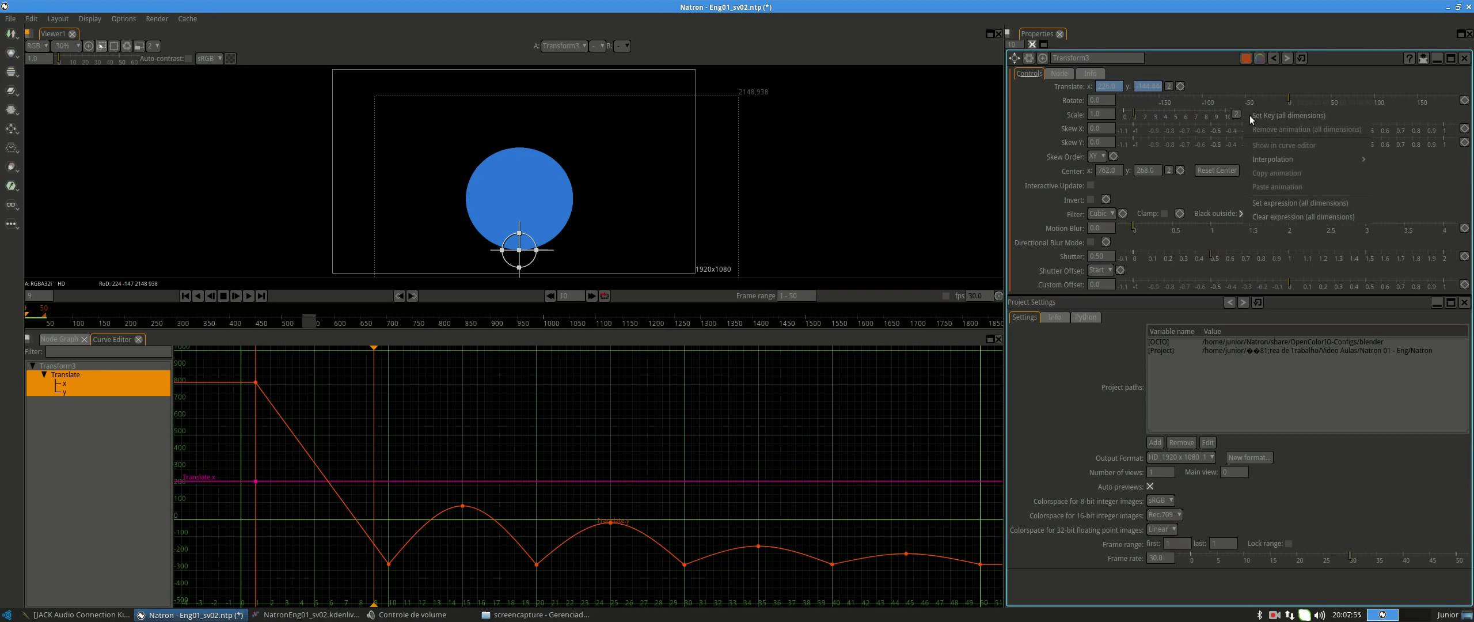
left_click(1266, 109)
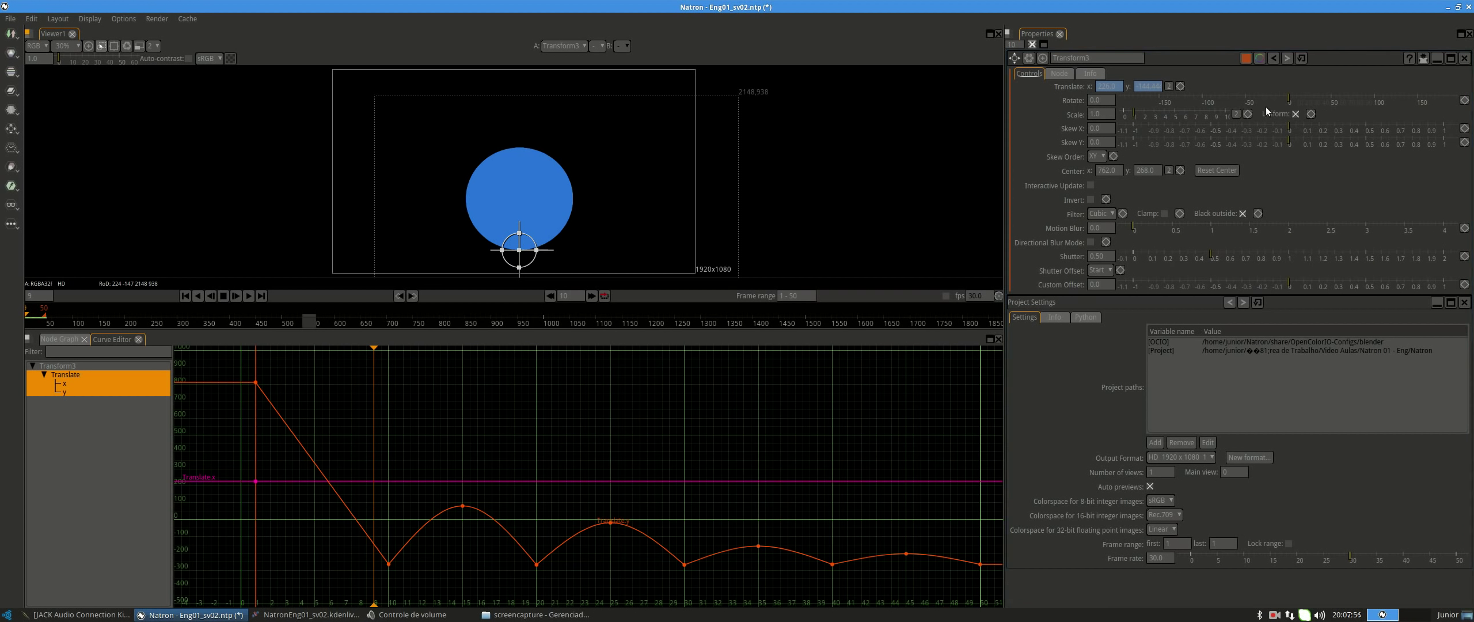
left_click(1296, 114)
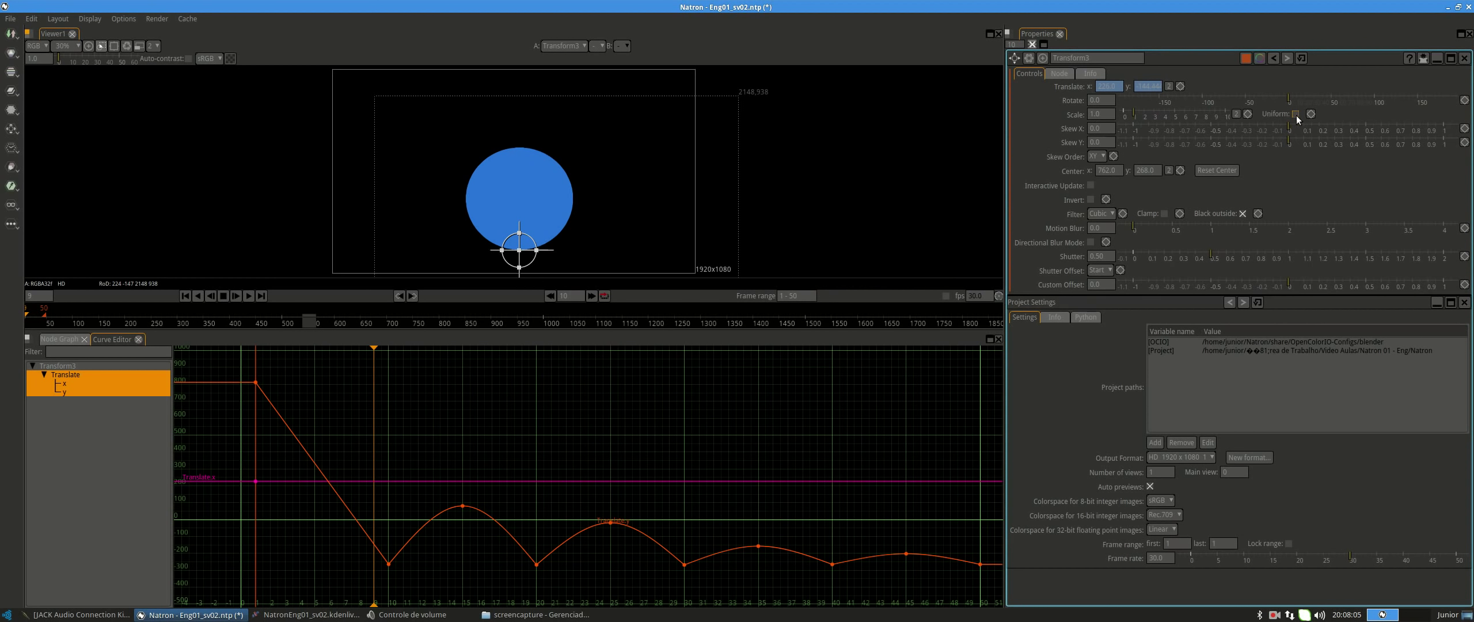
left_click(1236, 114)
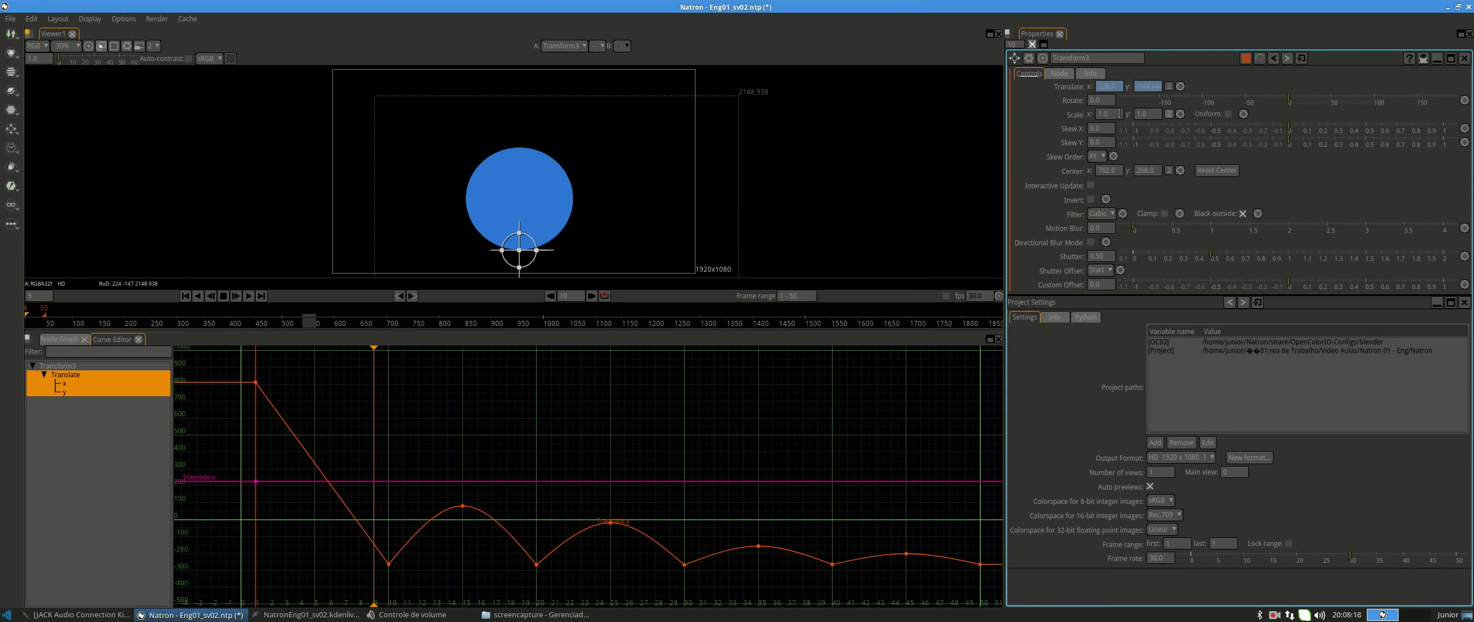
left_click(1119, 114)
key("Tab")
left_click(1064, 113)
Set a key on both Scale x and y at the current frame.
right_click(1177, 114)
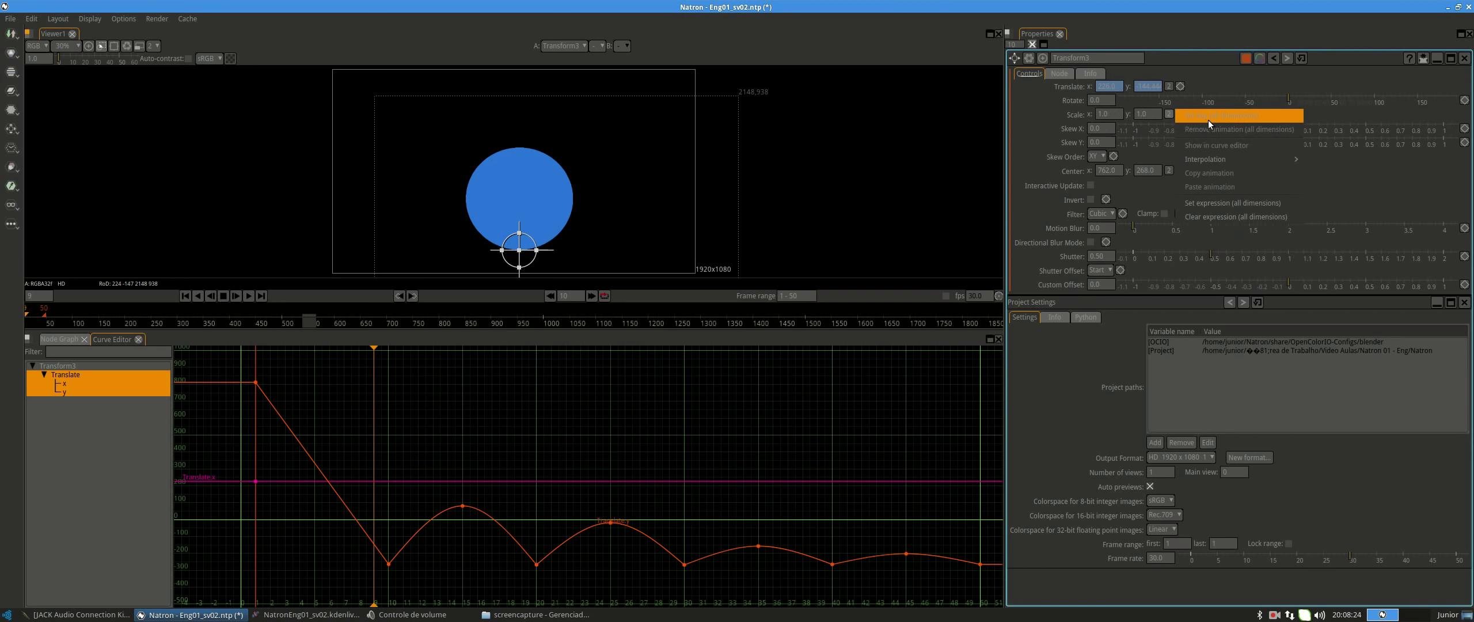
left_click(1205, 103)
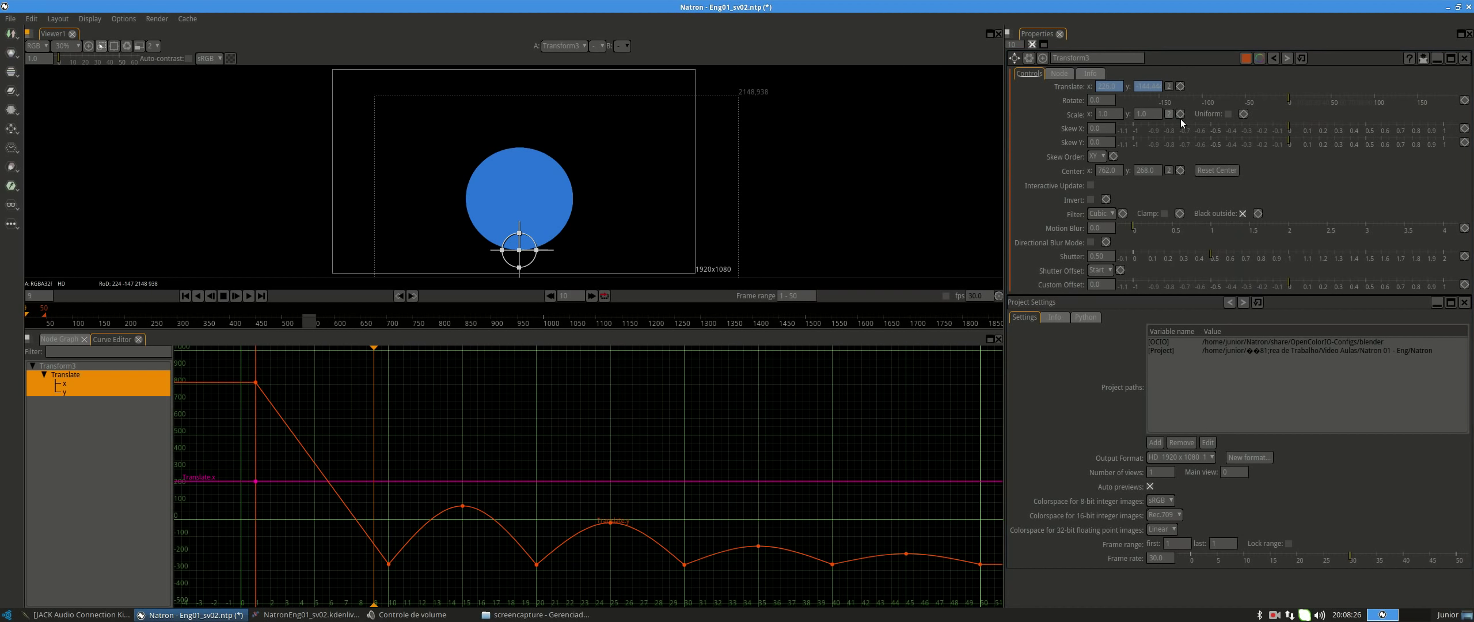
right_click(1182, 114)
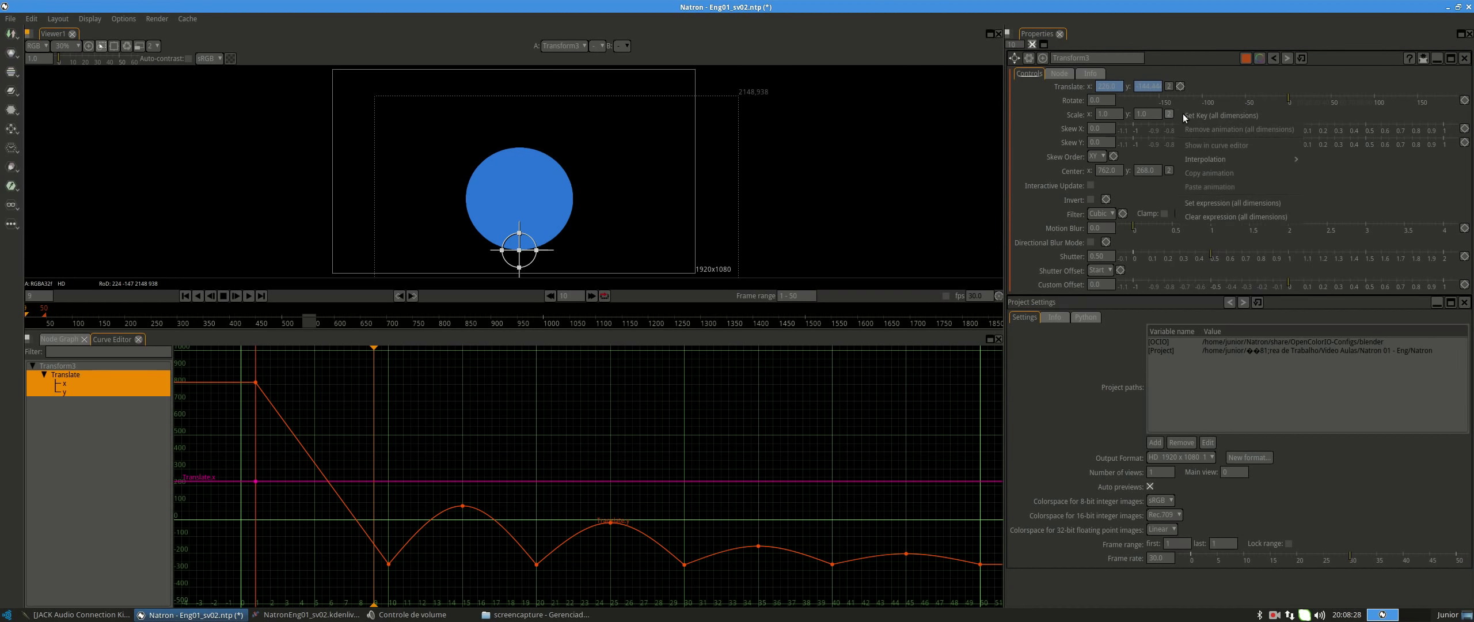
left_click(1191, 116)
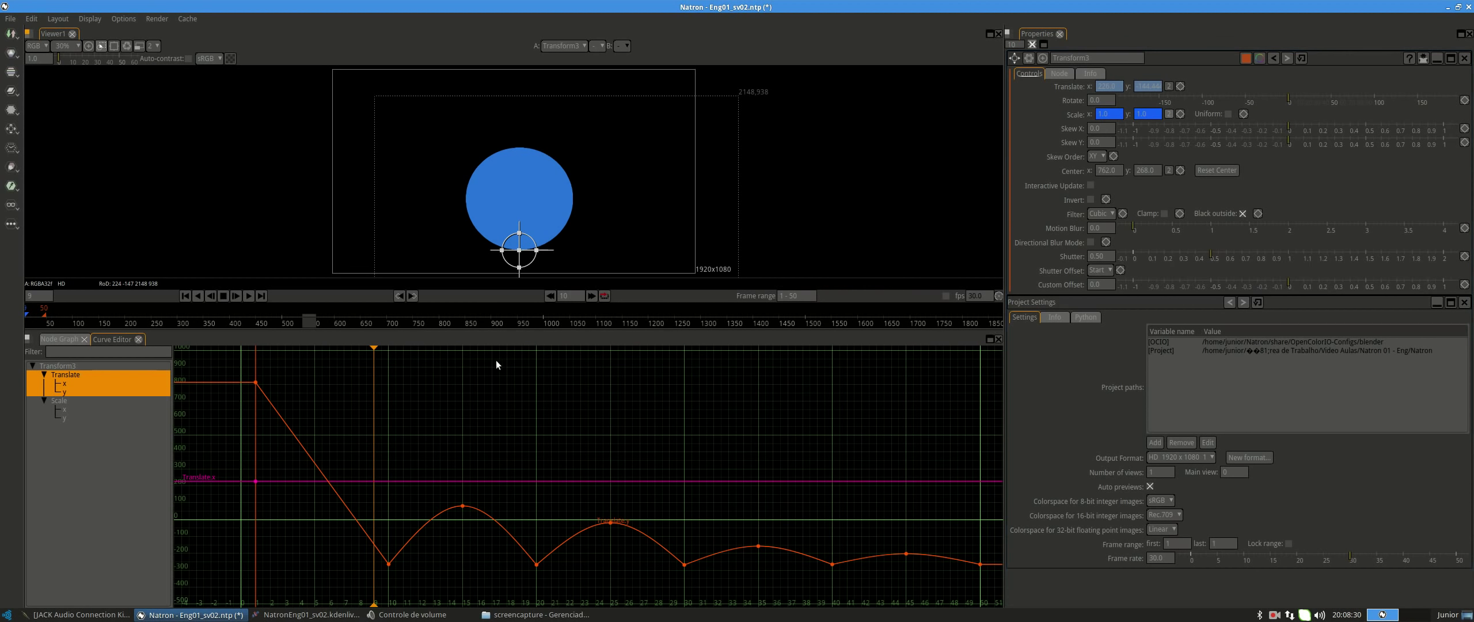
Display the Scale x/y curves alongside the Translate curves in the Curve Editor graph.
mouse_move(448, 397)
left_mouse_down()
mouse_move(448, 433)
mouse_move(445, 400)
mouse_move(450, 411)
left_mouse_up()
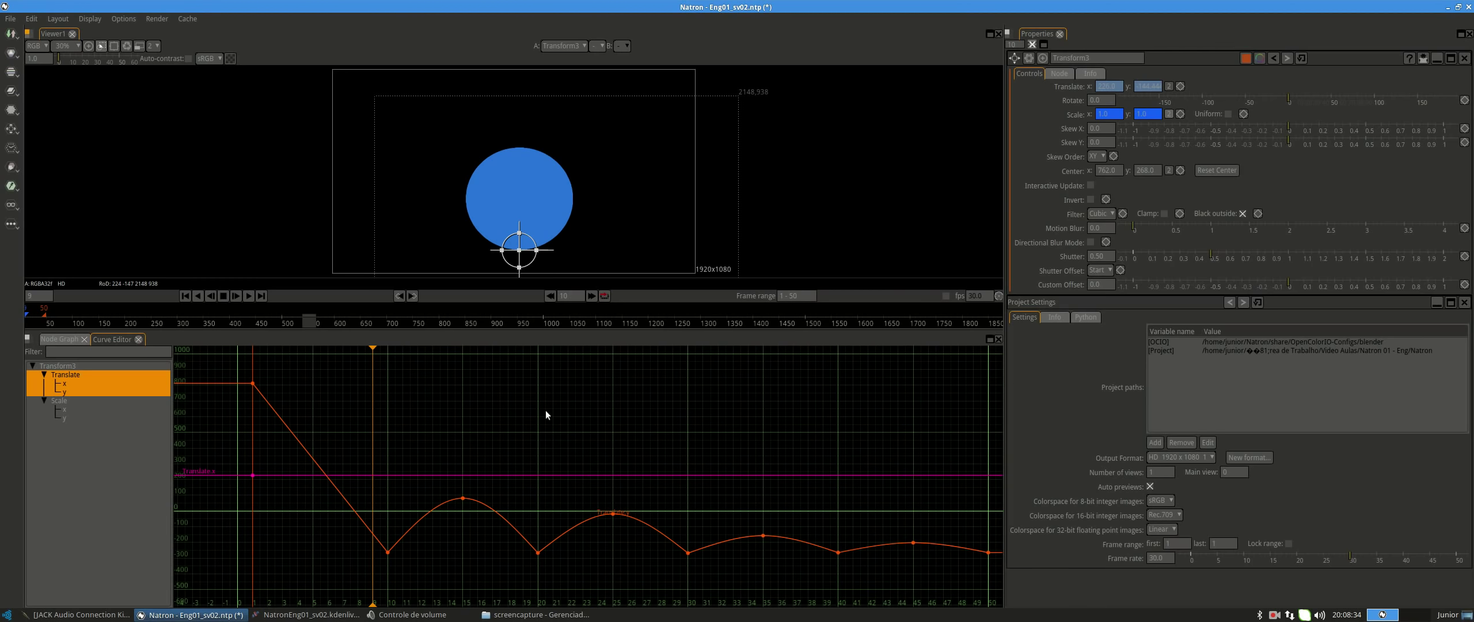
mouse_move(546, 411)
left_mouse_down()
mouse_move(540, 434)
mouse_move(531, 396)
left_mouse_up()
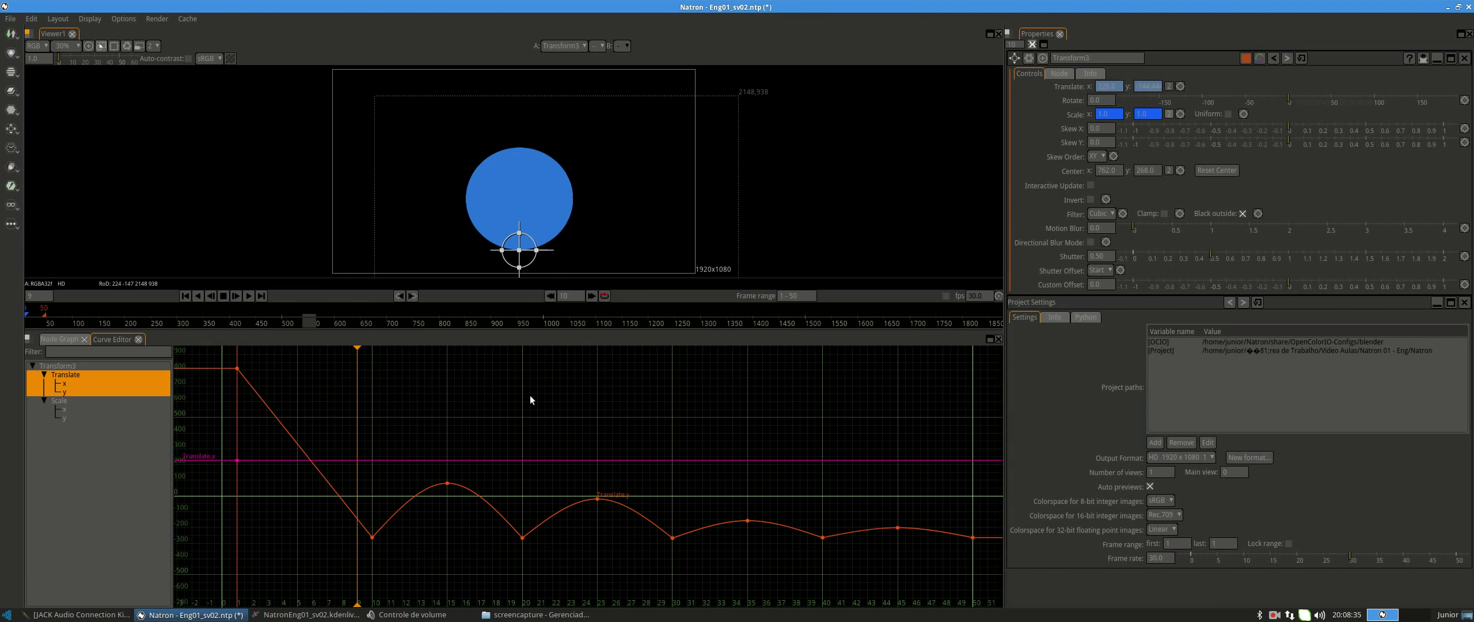
left_click(63, 401)
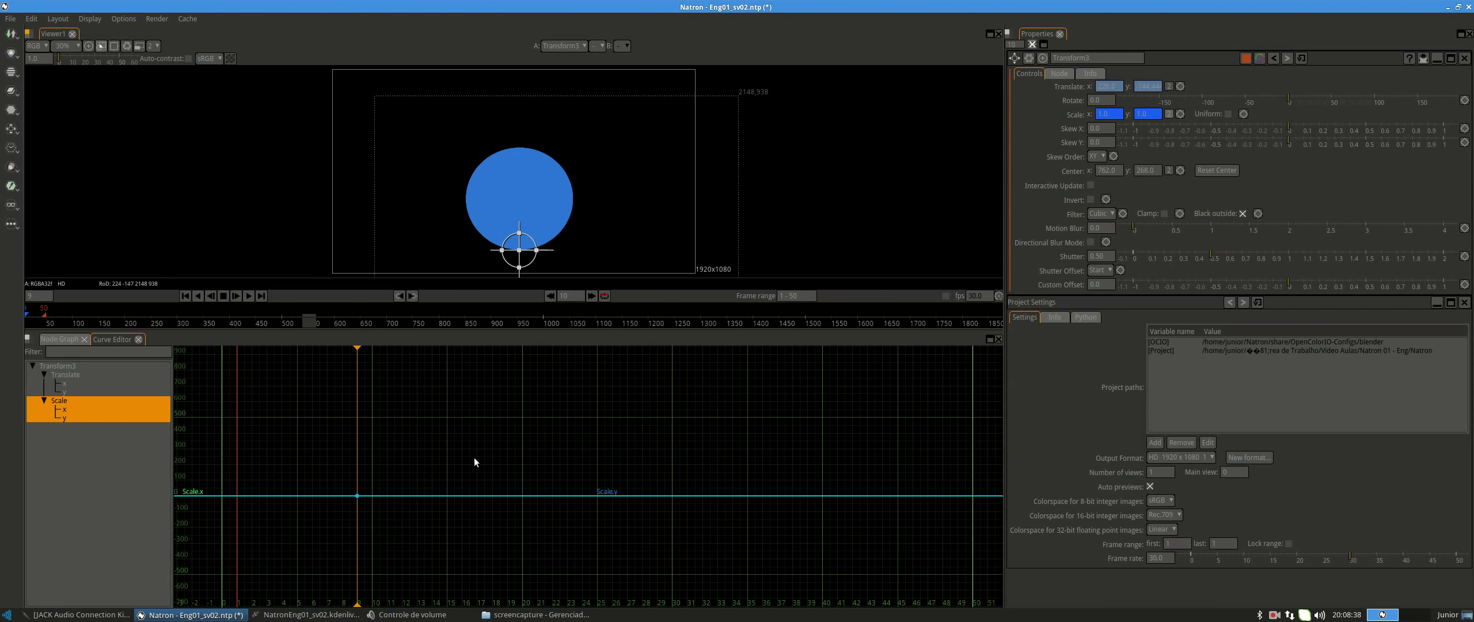
left_click_drag(410, 532, 333, 467)
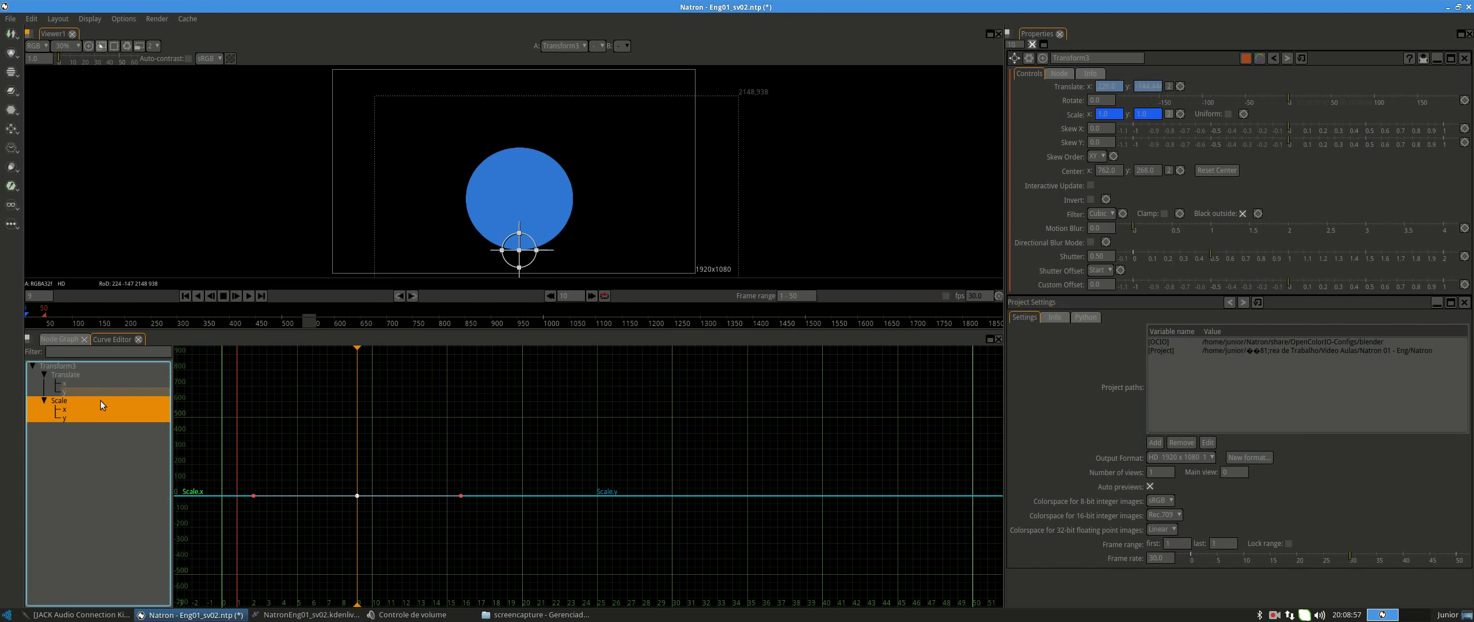
left_click(83, 374)
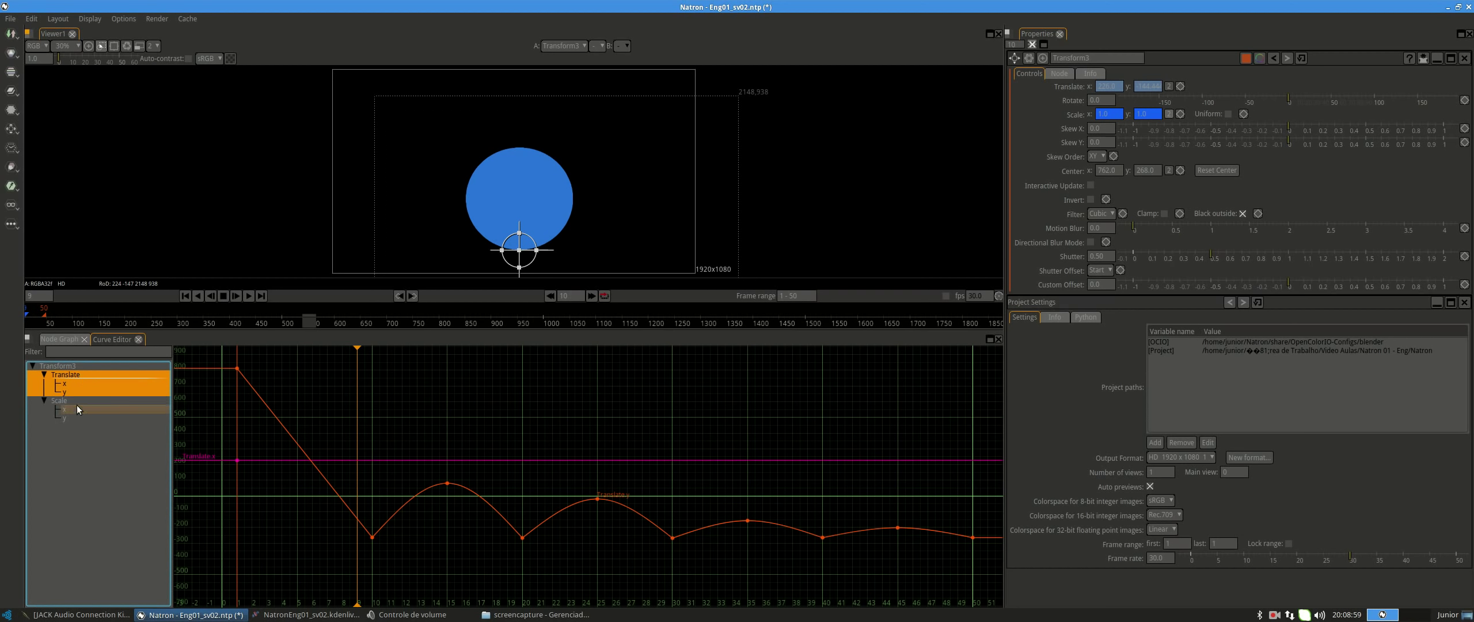
left_click(71, 399, "ctrl")
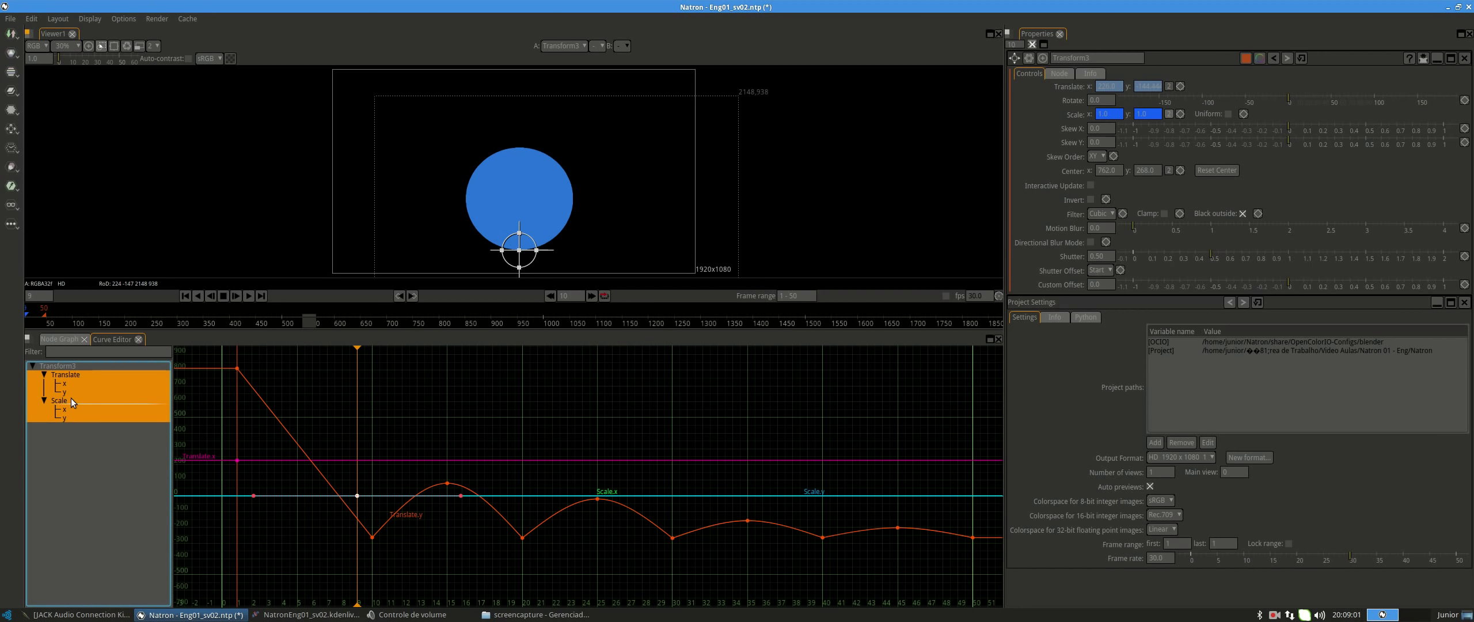
mouse_move(402, 420)
left_mouse_down()
mouse_move(461, 403)
mouse_move(416, 413)
left_mouse_up()
right_click(148, 316)
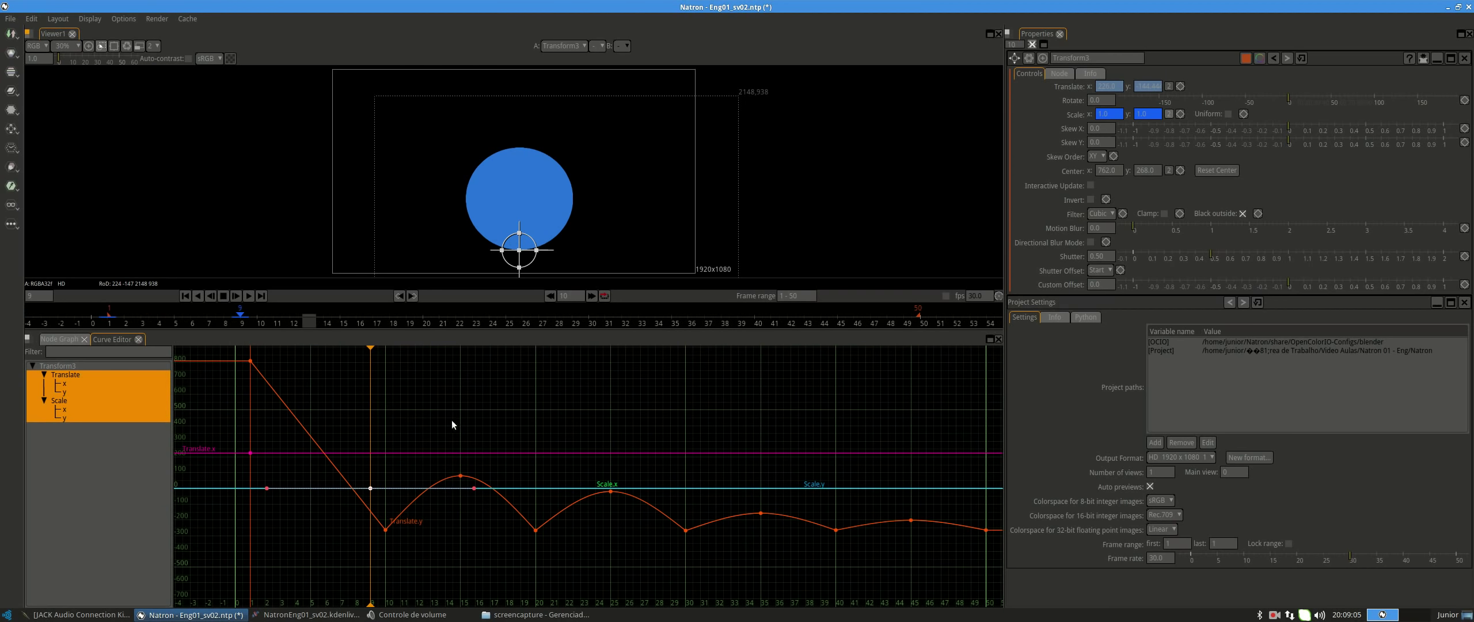
Squash the ball vertically at frame 10, then set Scale y back to 1 at frame 15.
left_click_drag(372, 346, 390, 352)
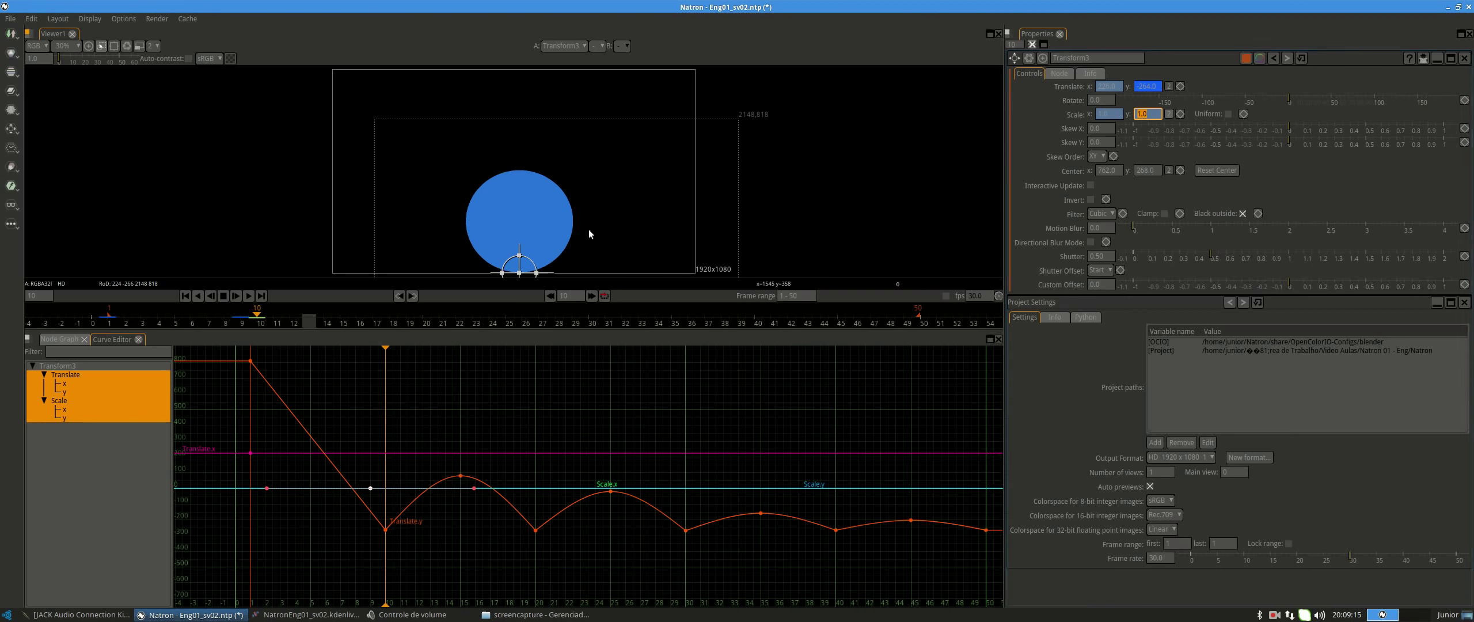
left_click_drag(520, 255, 520, 260)
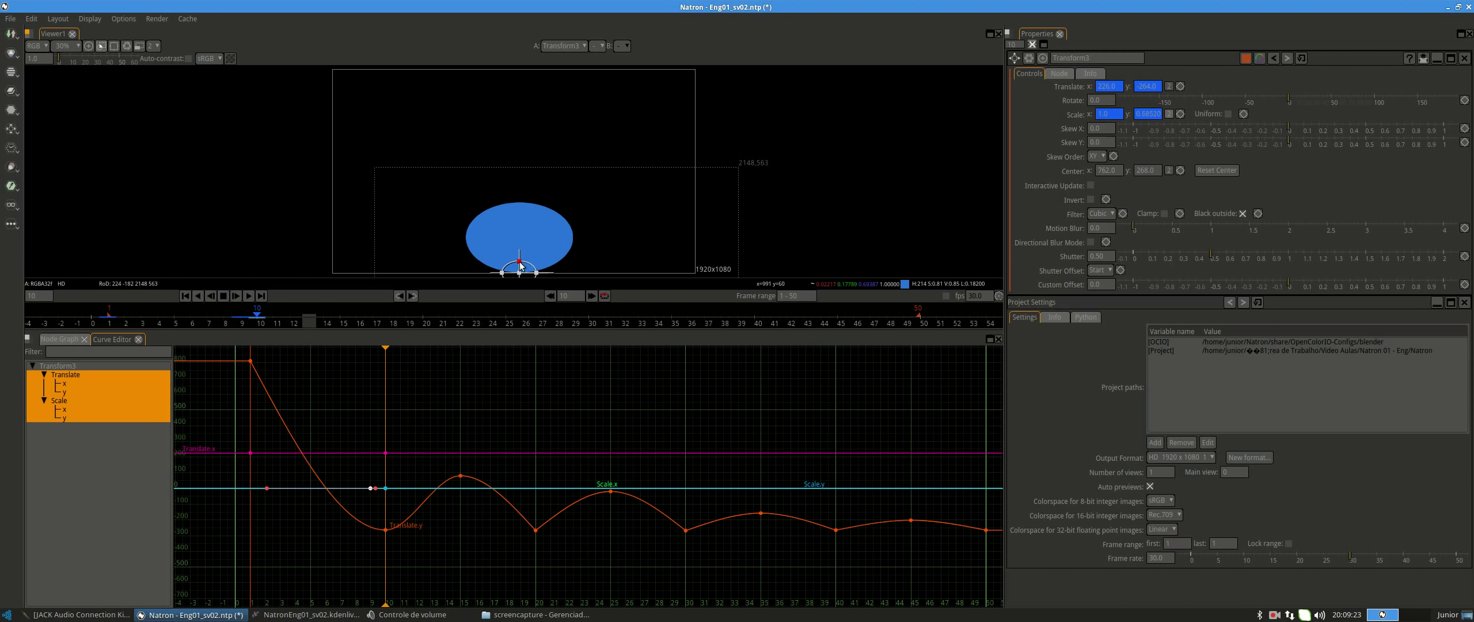
left_click_drag(397, 352, 466, 357)
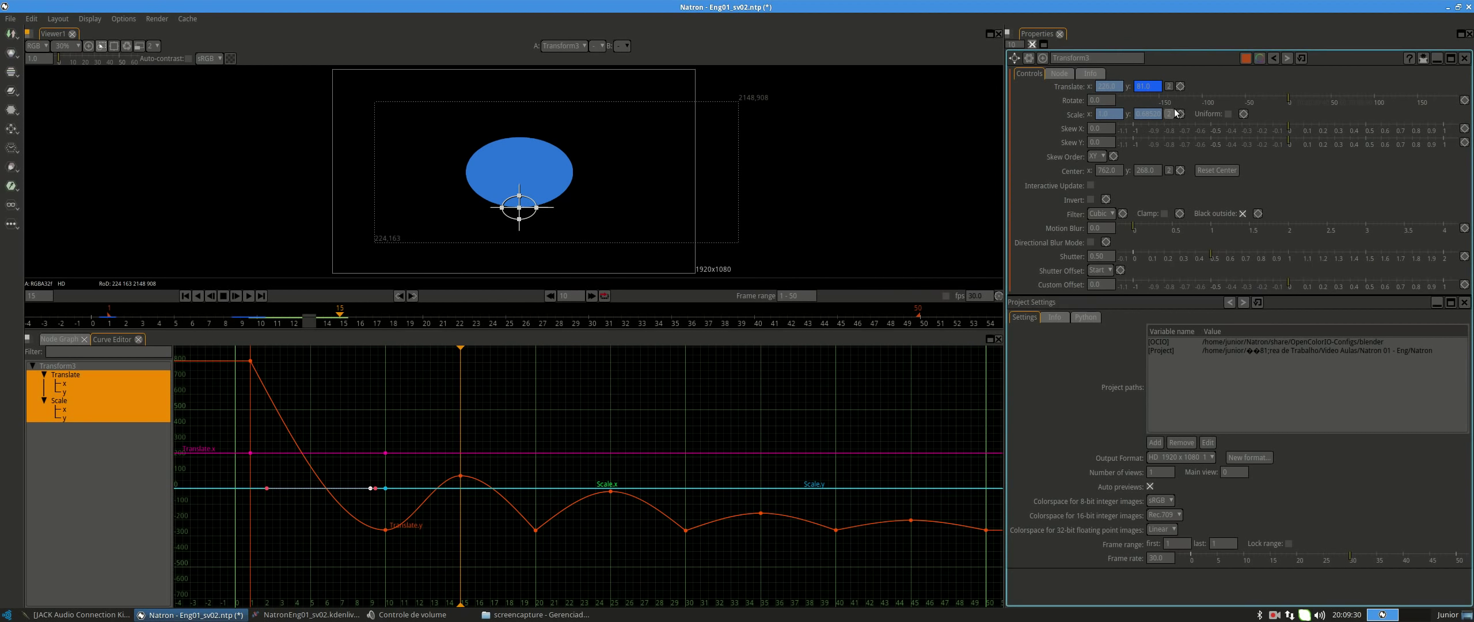
double_click(1157, 113)
type("1")
key("Return")
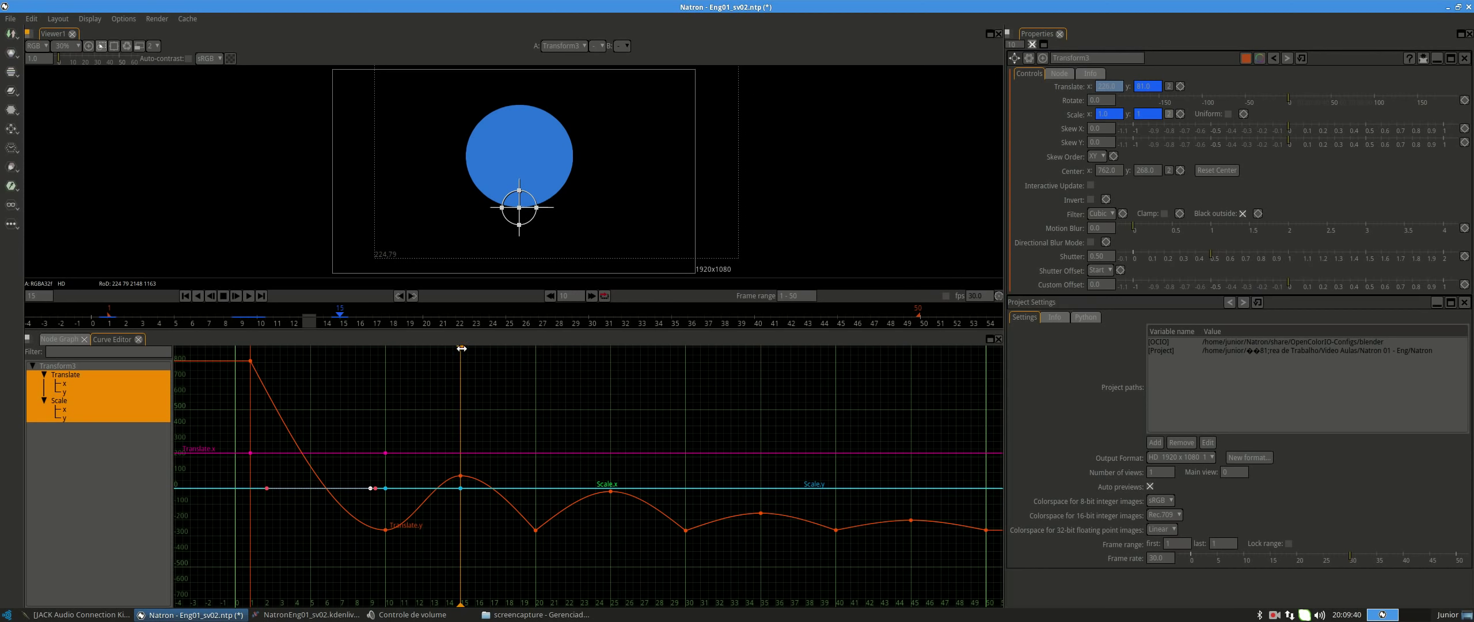
Key Scale at frame 19 and squash the ball vertically at frame 20.
left_click_drag(461, 348, 530, 360)
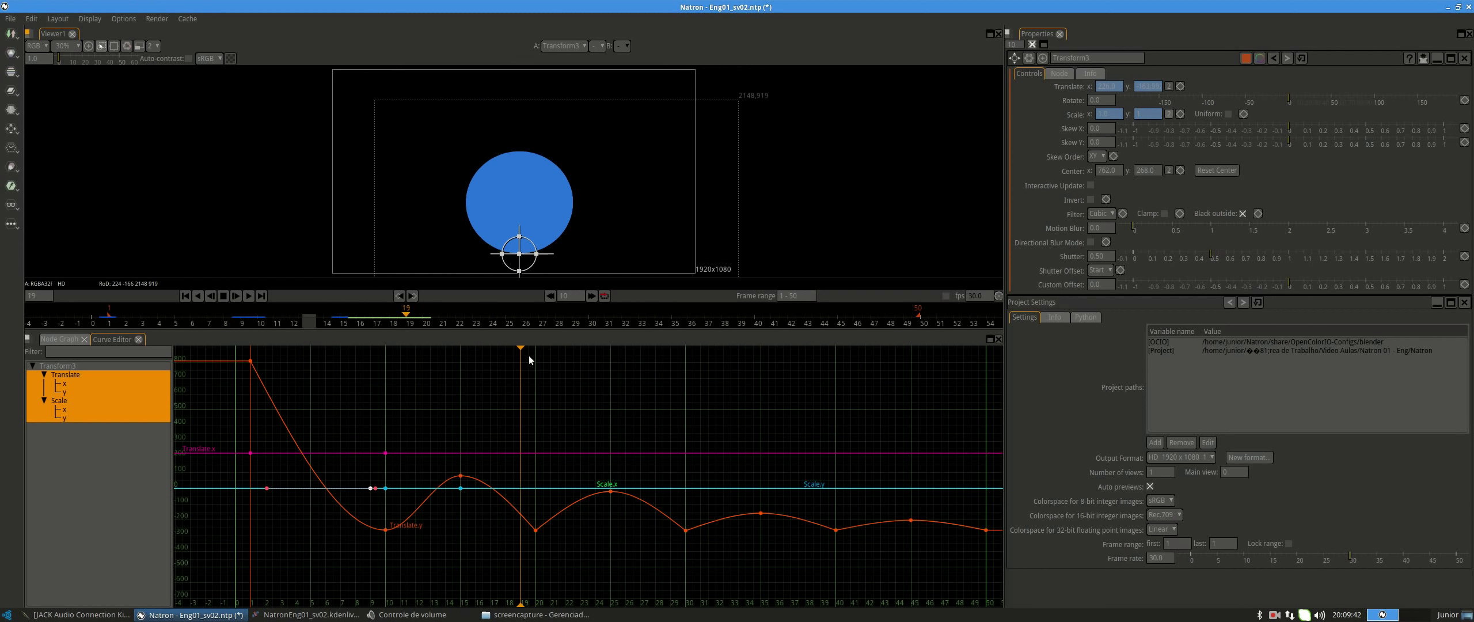
left_click(1139, 113)
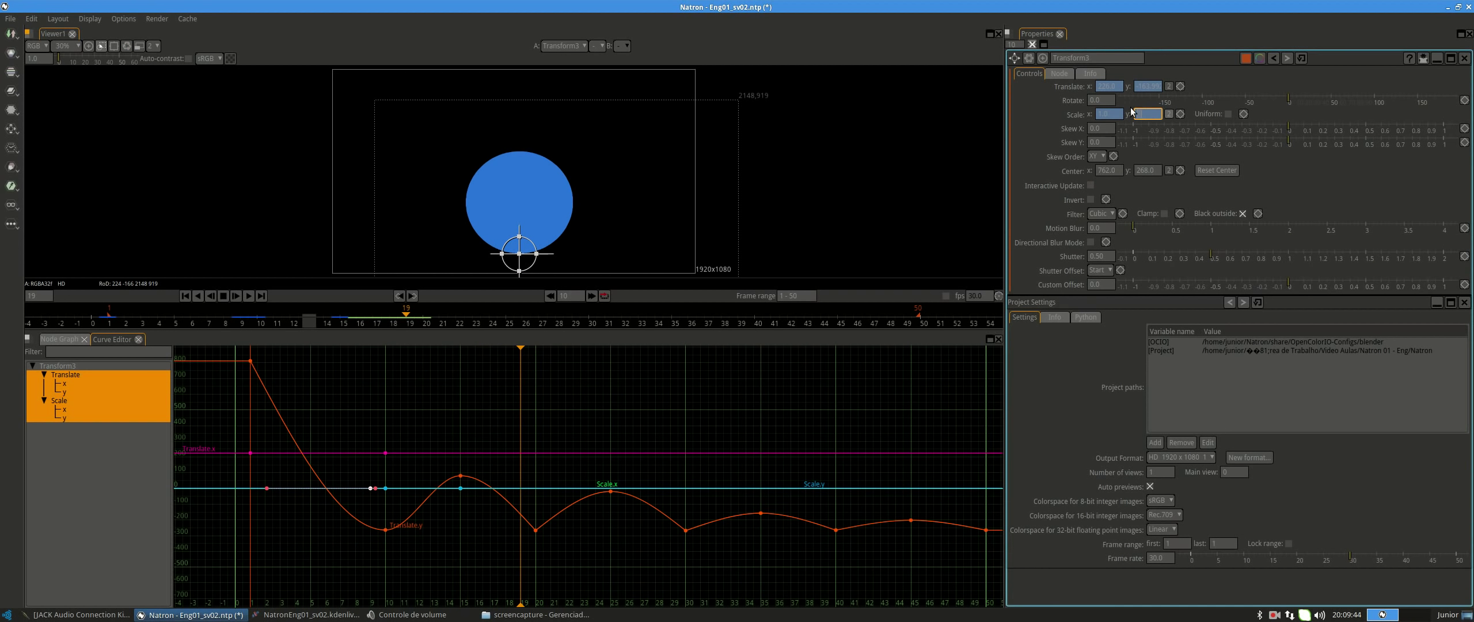
key("Return")
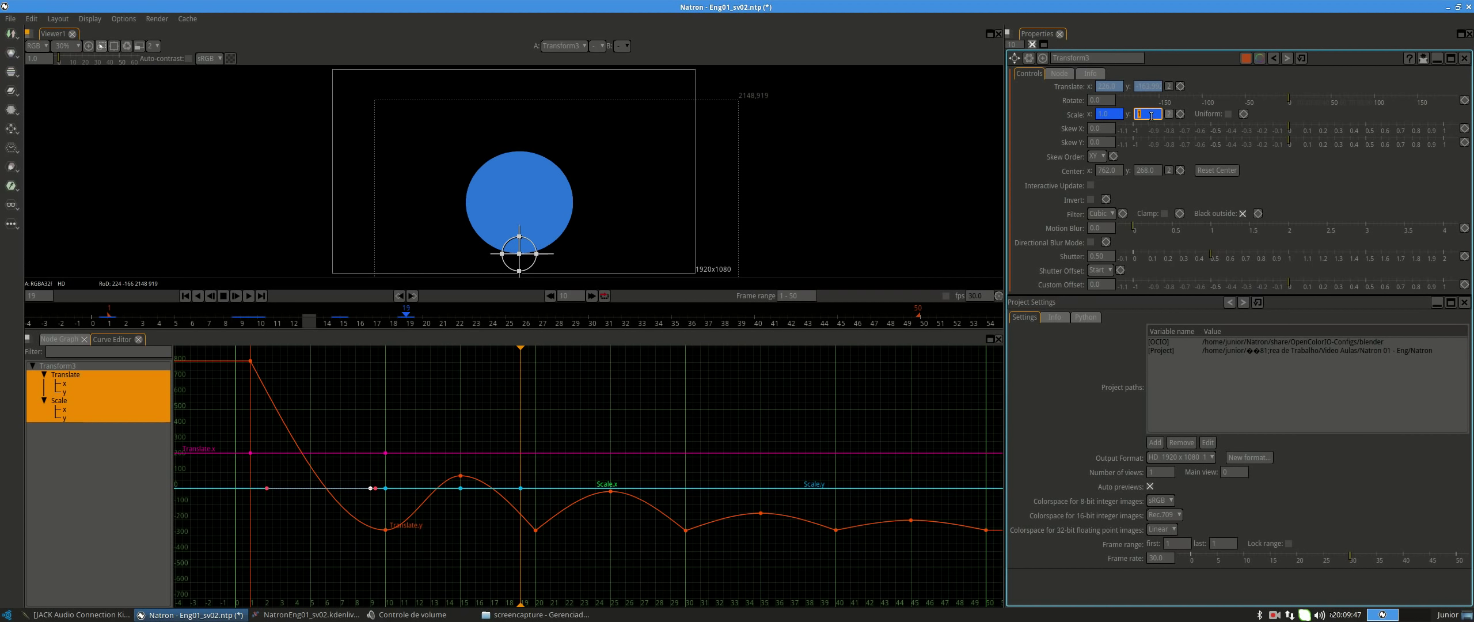
left_click(1114, 109)
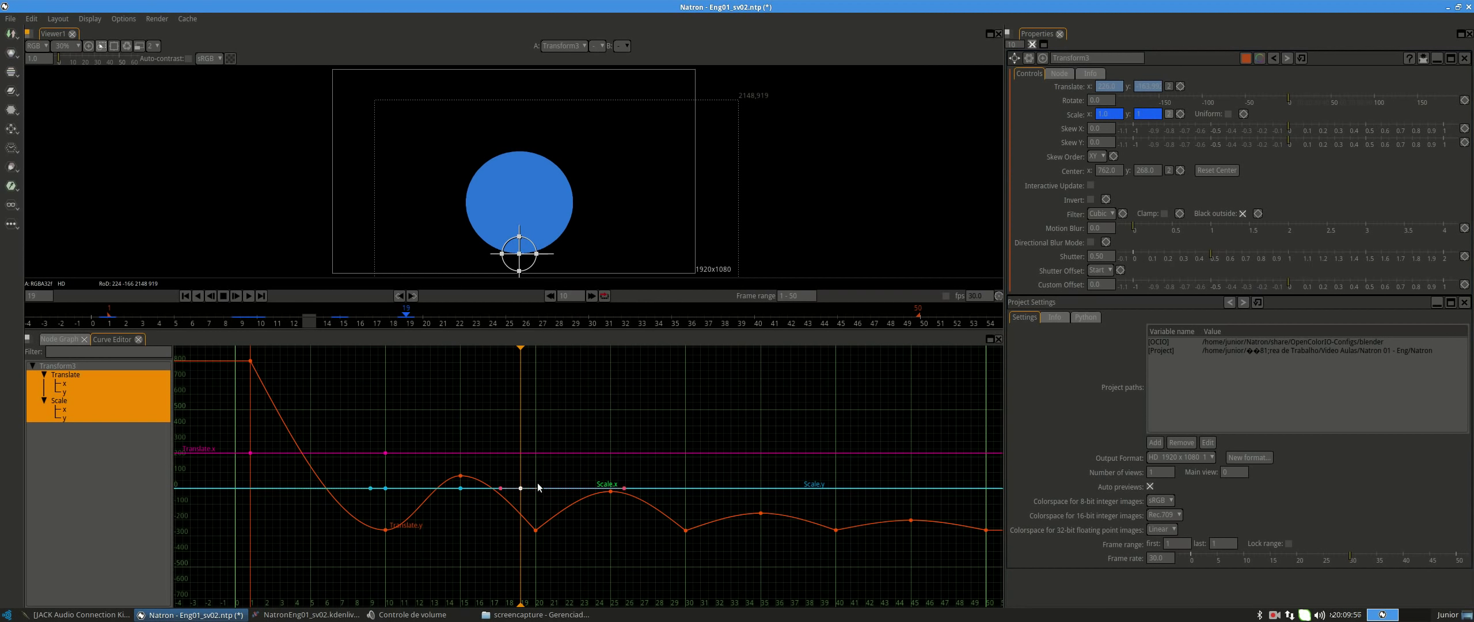
left_click(535, 353)
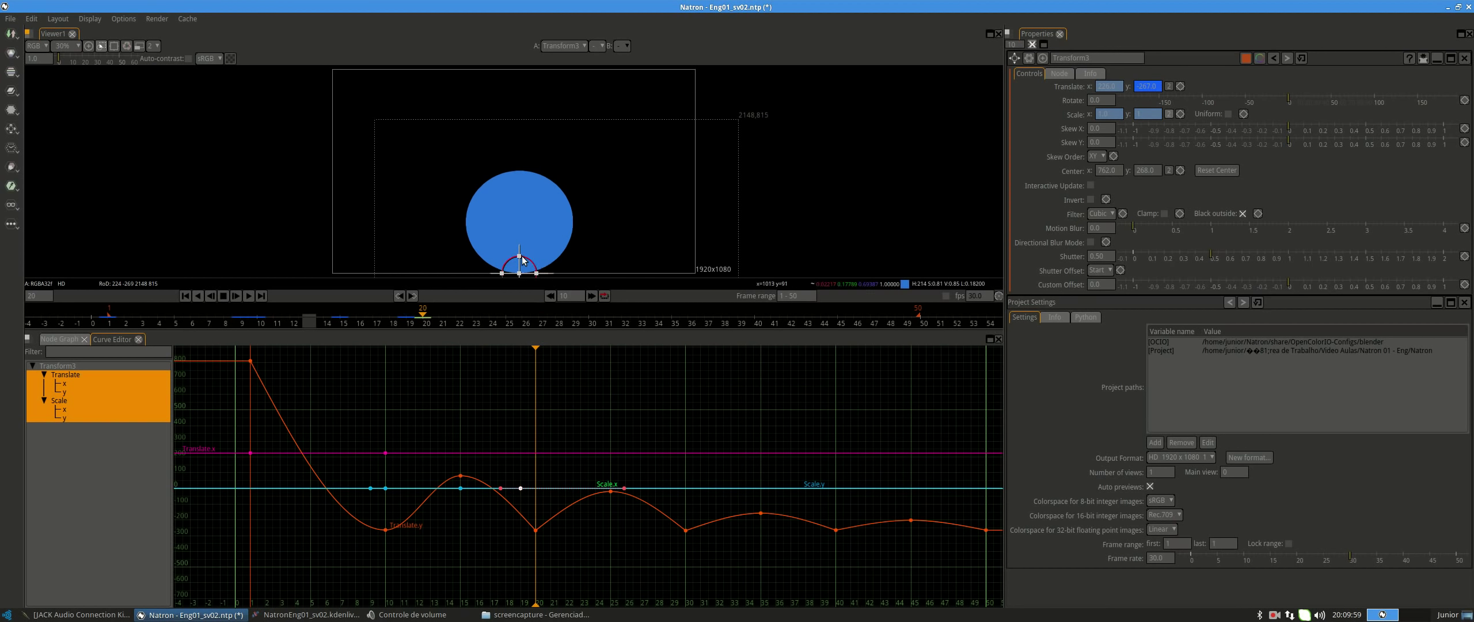
left_click_drag(520, 262, 519, 261)
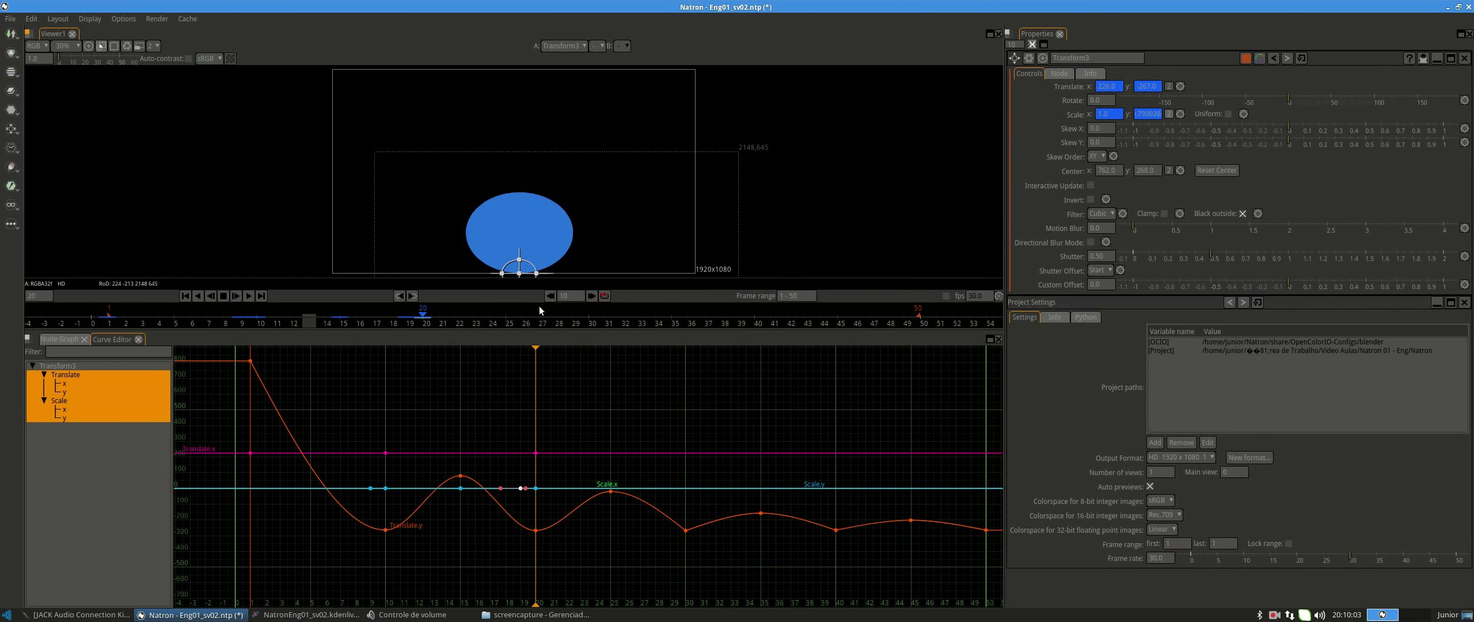
Set Scale y to 1, key it at frame 29, and squash the ball at frame 30.
left_click_drag(536, 349, 615, 354)
left_click(1151, 114)
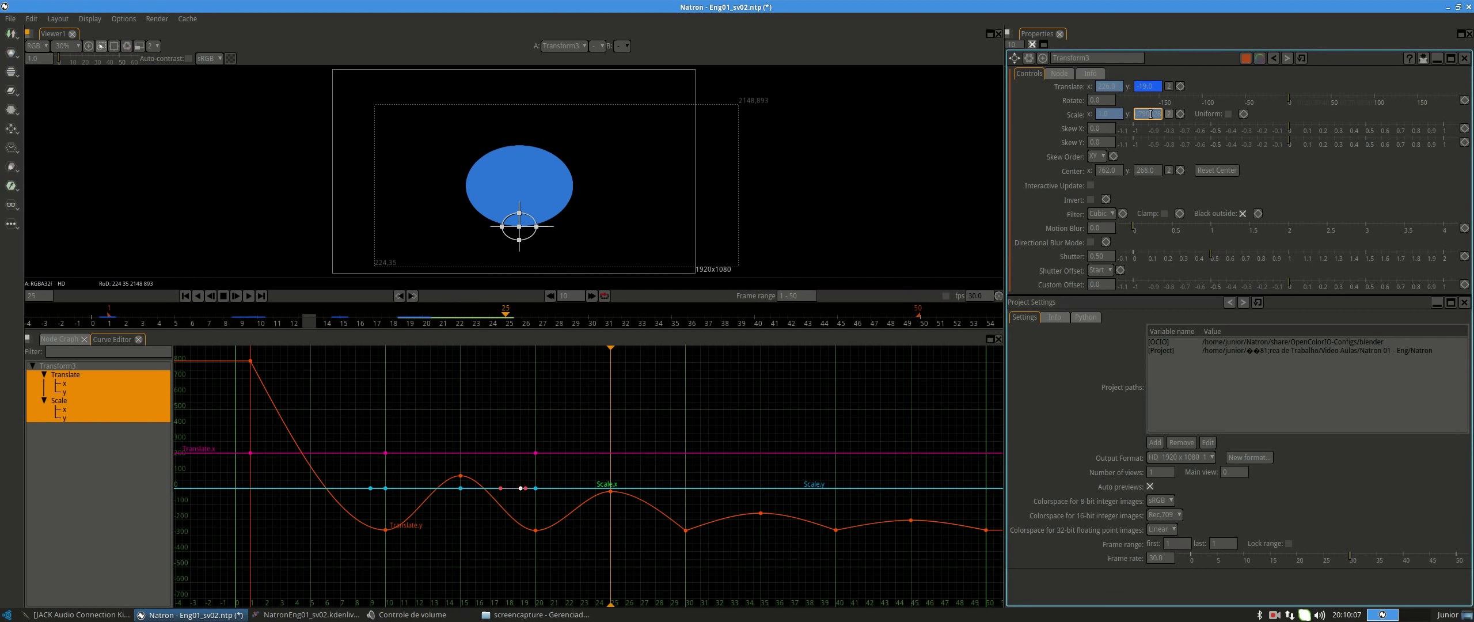
type("1")
key("Return")
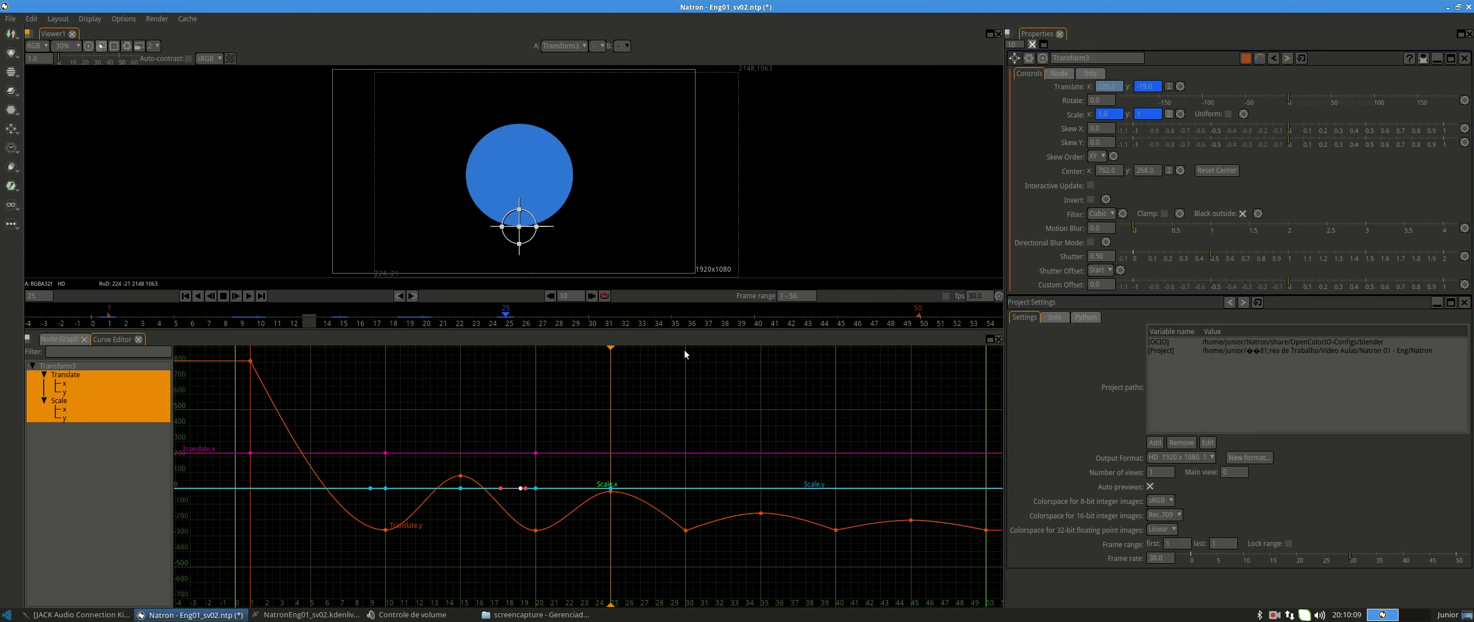
left_click_drag(625, 348, 680, 355)
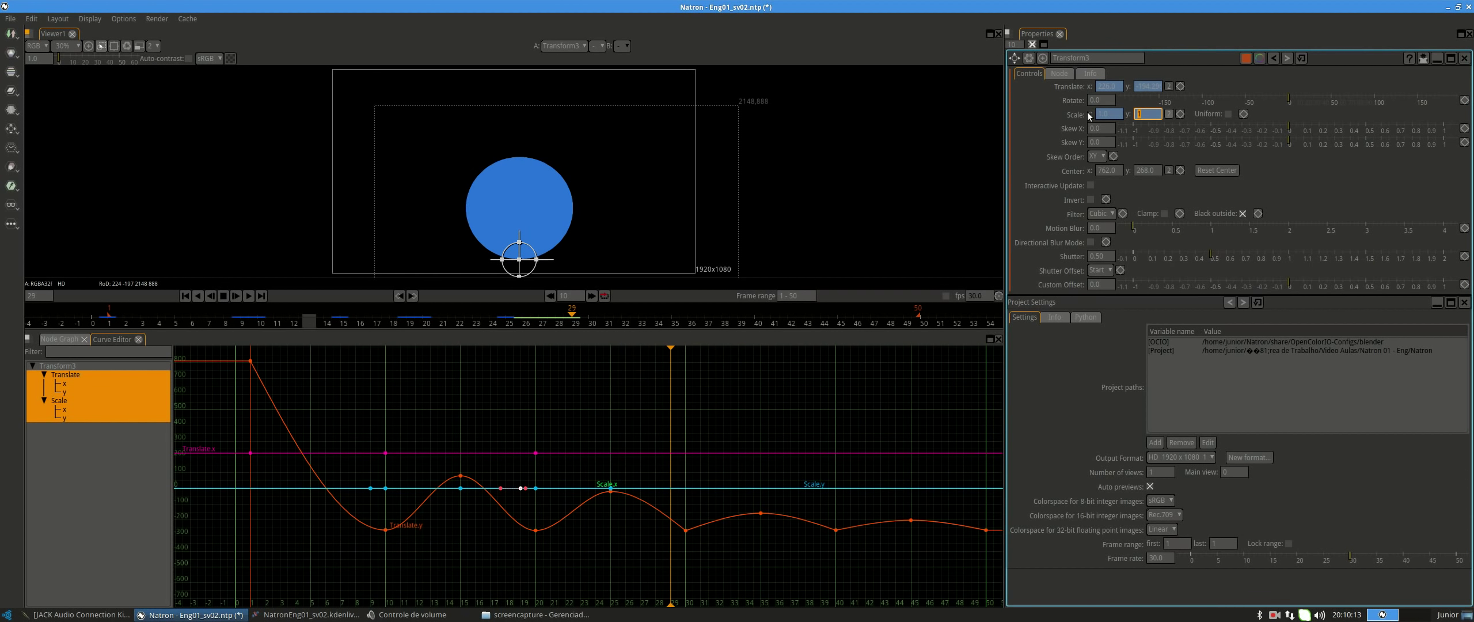
key("Return")
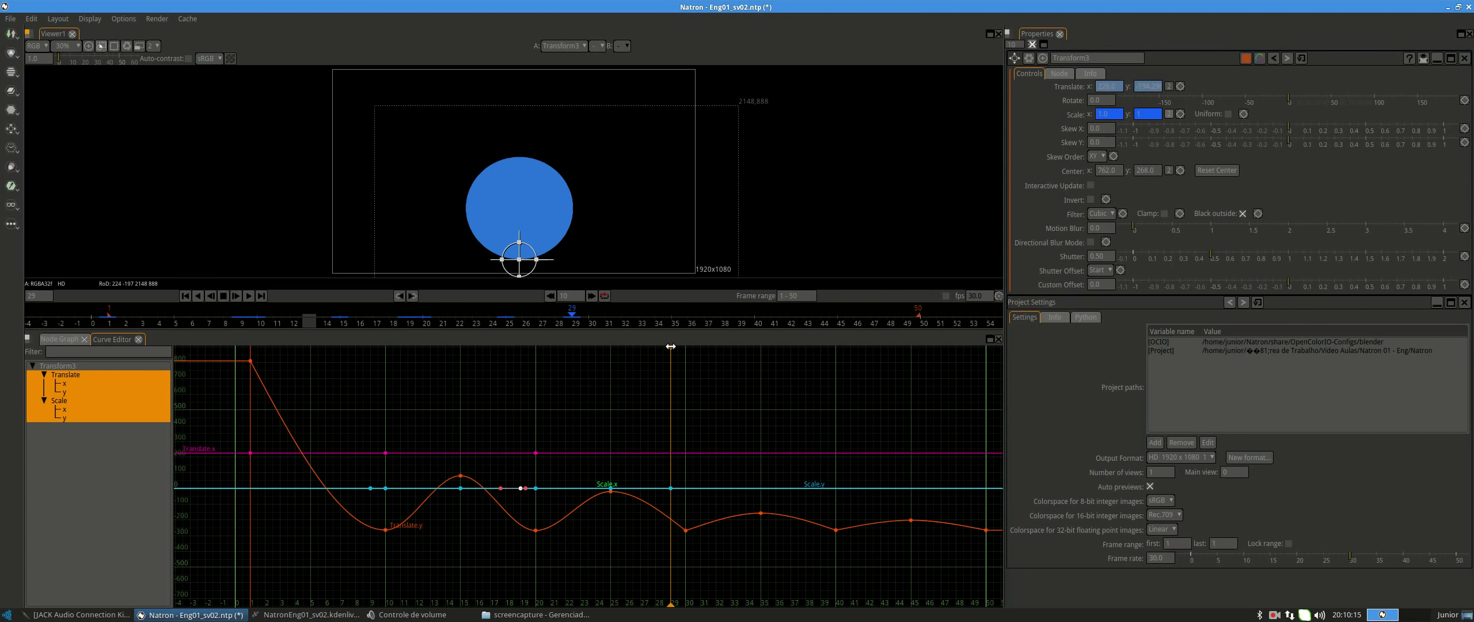
left_click_drag(671, 347, 686, 347)
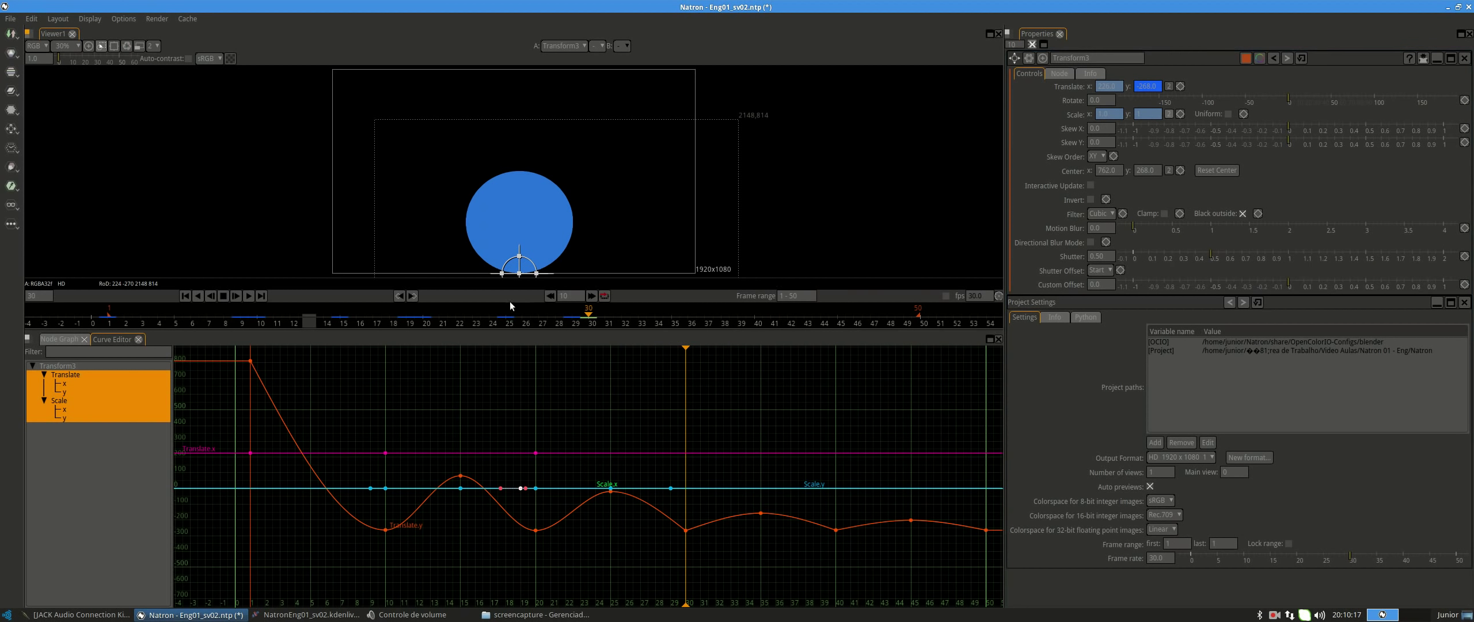
left_click_drag(518, 256, 519, 258)
Finish the frame 30 squash and key Scale y at 1 on frames 35 and 39.
left_click_drag(519, 258, 518, 258)
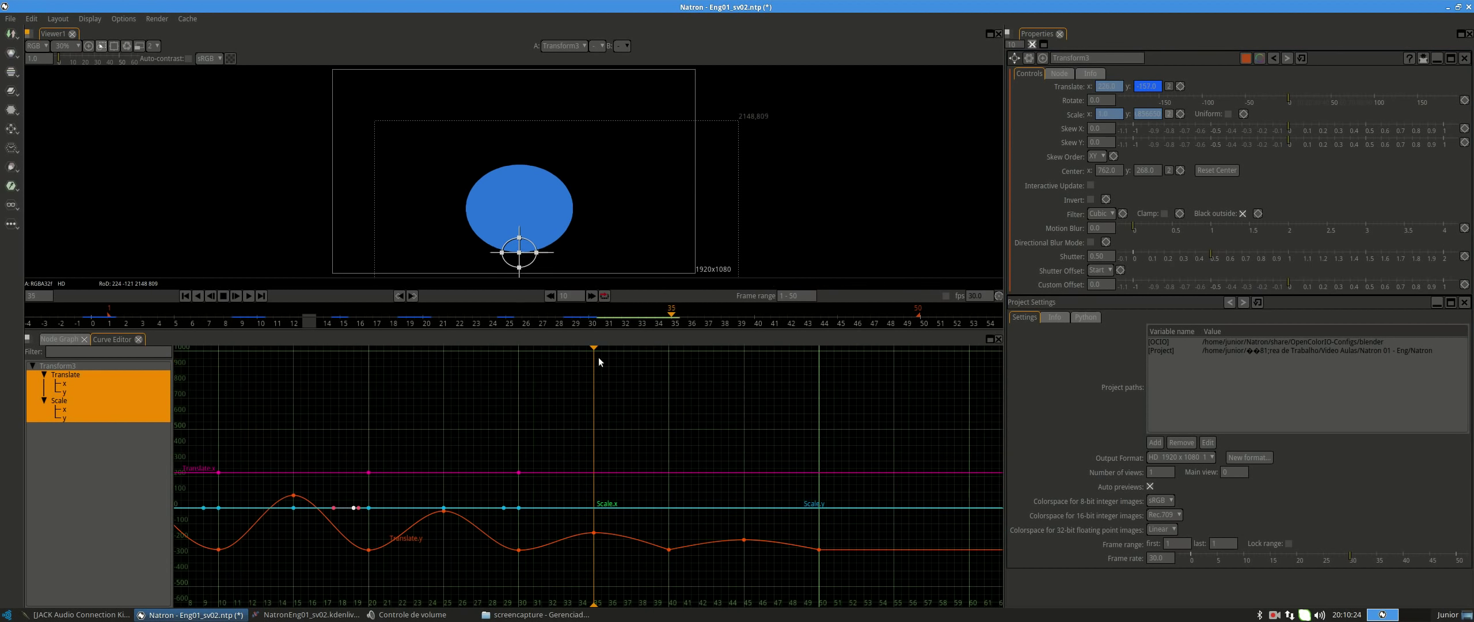
left_click(1140, 114)
type("1")
key("Return")
left_click_drag(593, 351, 654, 352)
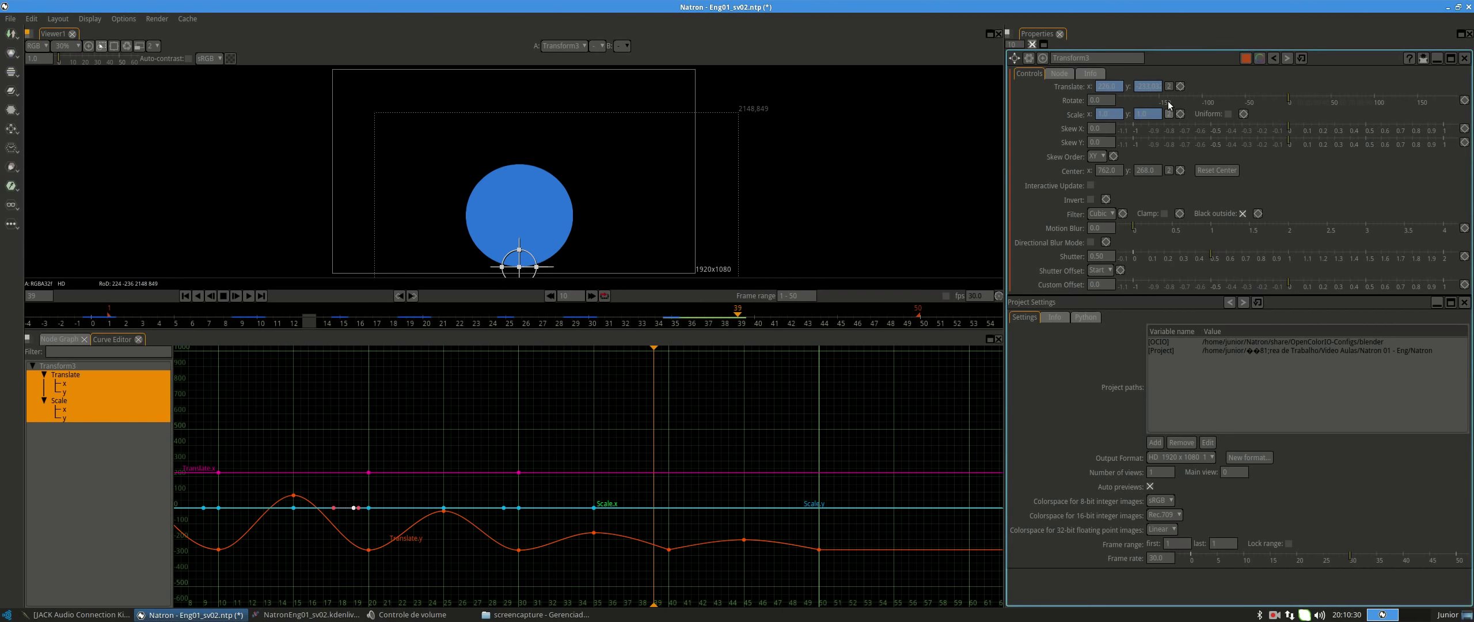
left_click_drag(1154, 112, 1088, 101)
type("1")
key("Return")
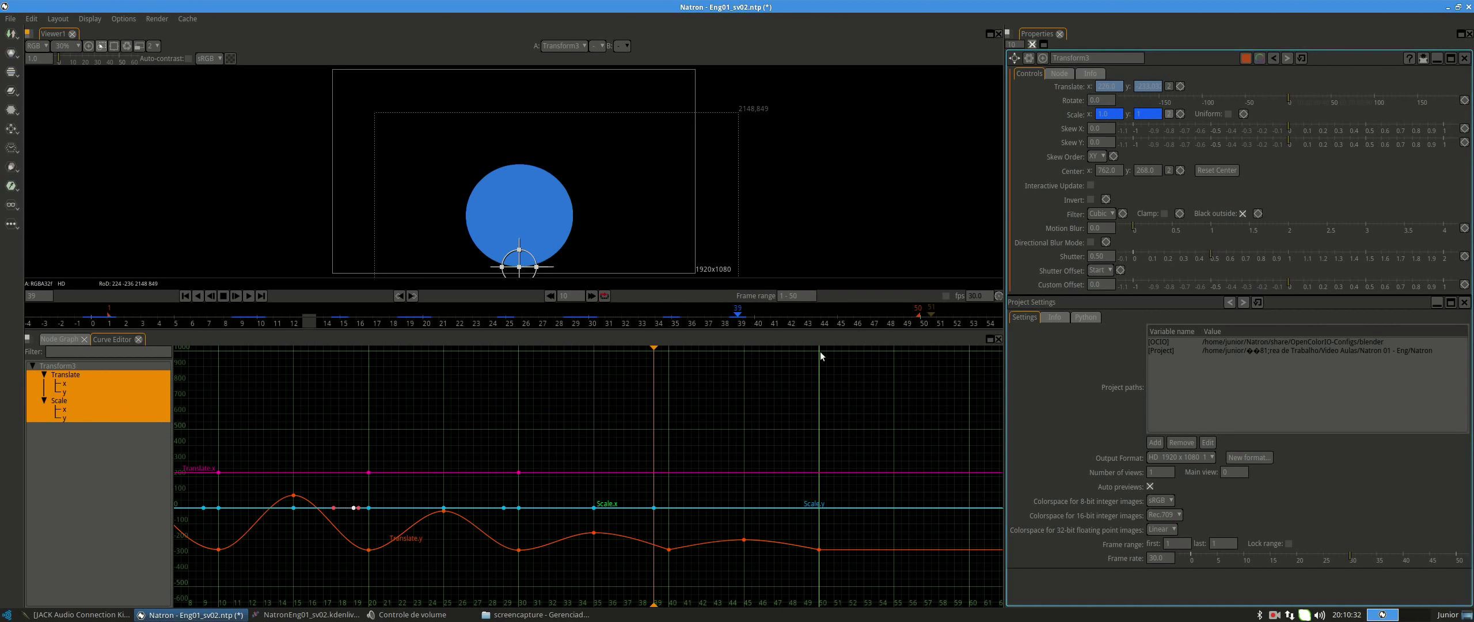
Squash the ball at frame 40, key Scale y at 1 on frame 45, and fit the curves.
left_click(654, 349)
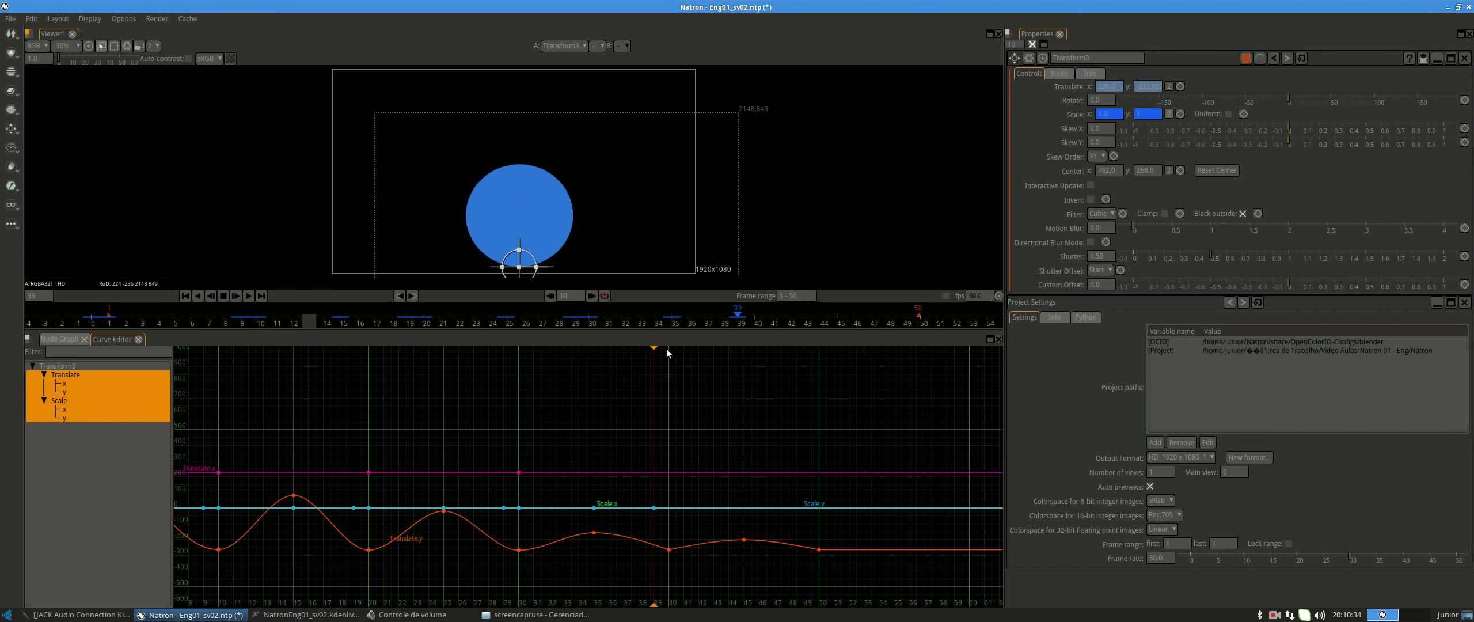
left_click(668, 352)
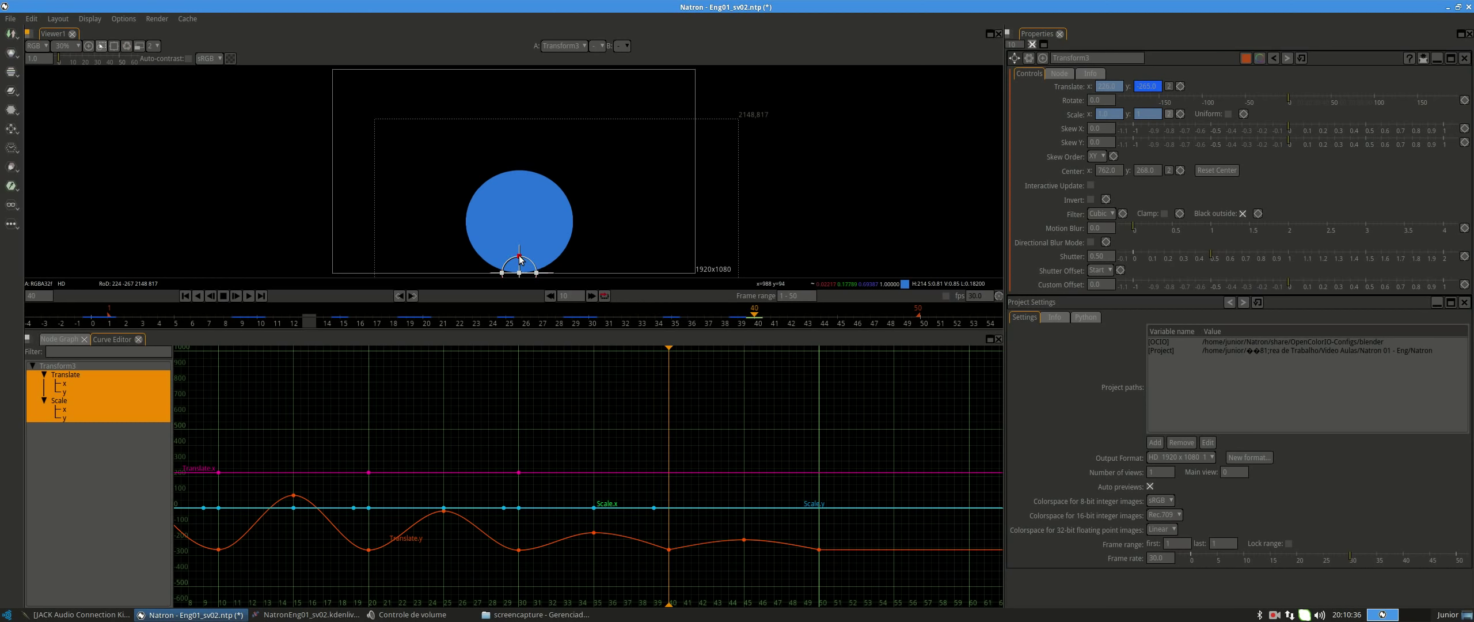
left_click_drag(520, 257, 518, 257)
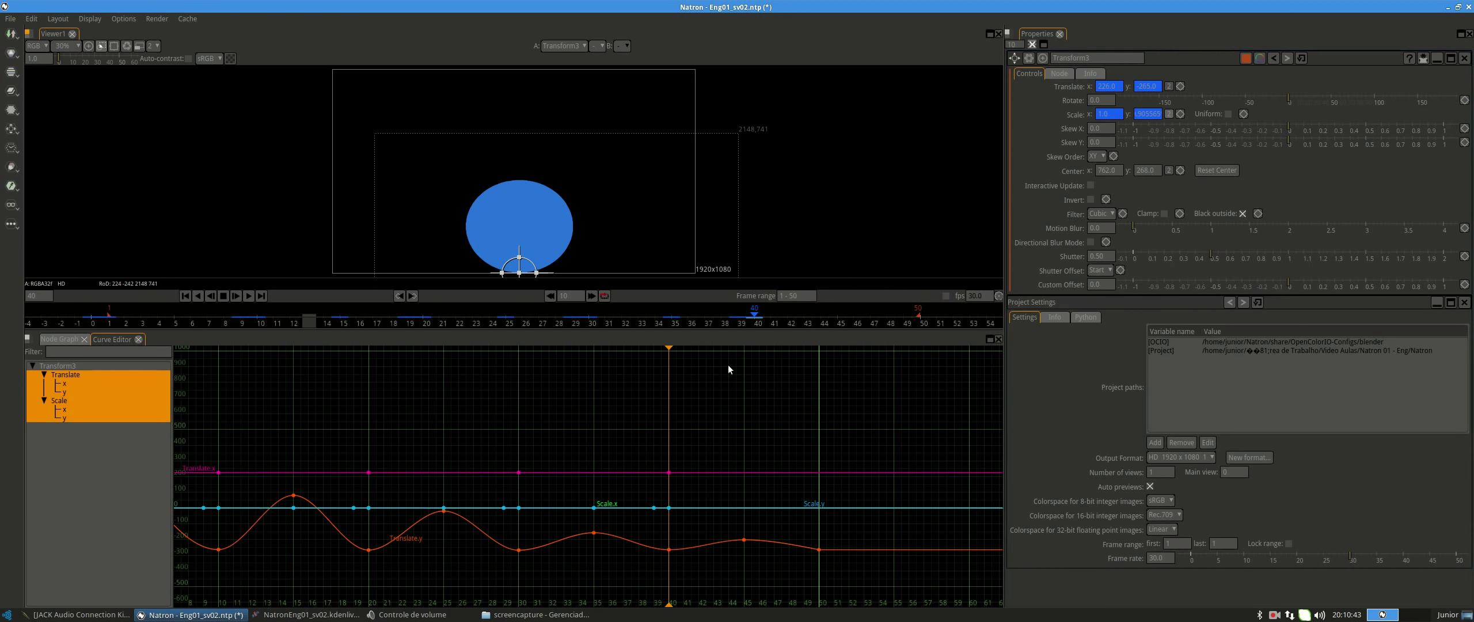
left_click_drag(669, 349, 752, 355)
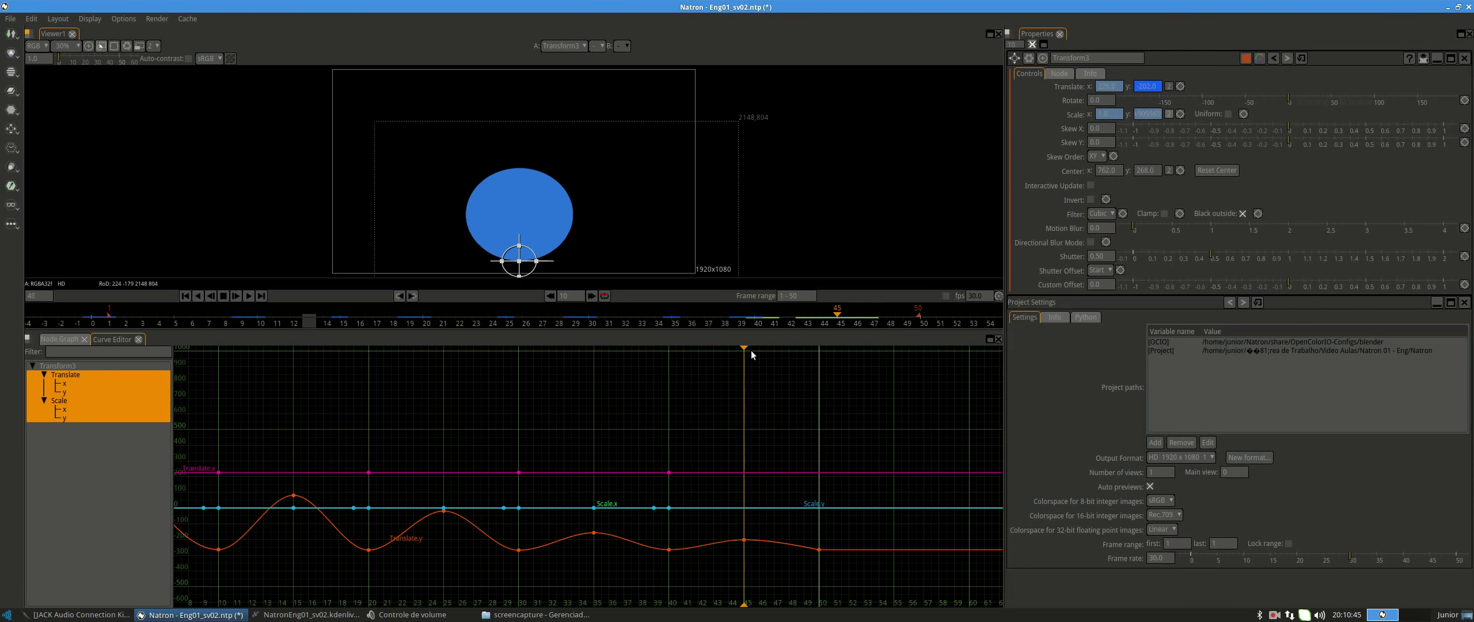
left_click(1144, 114)
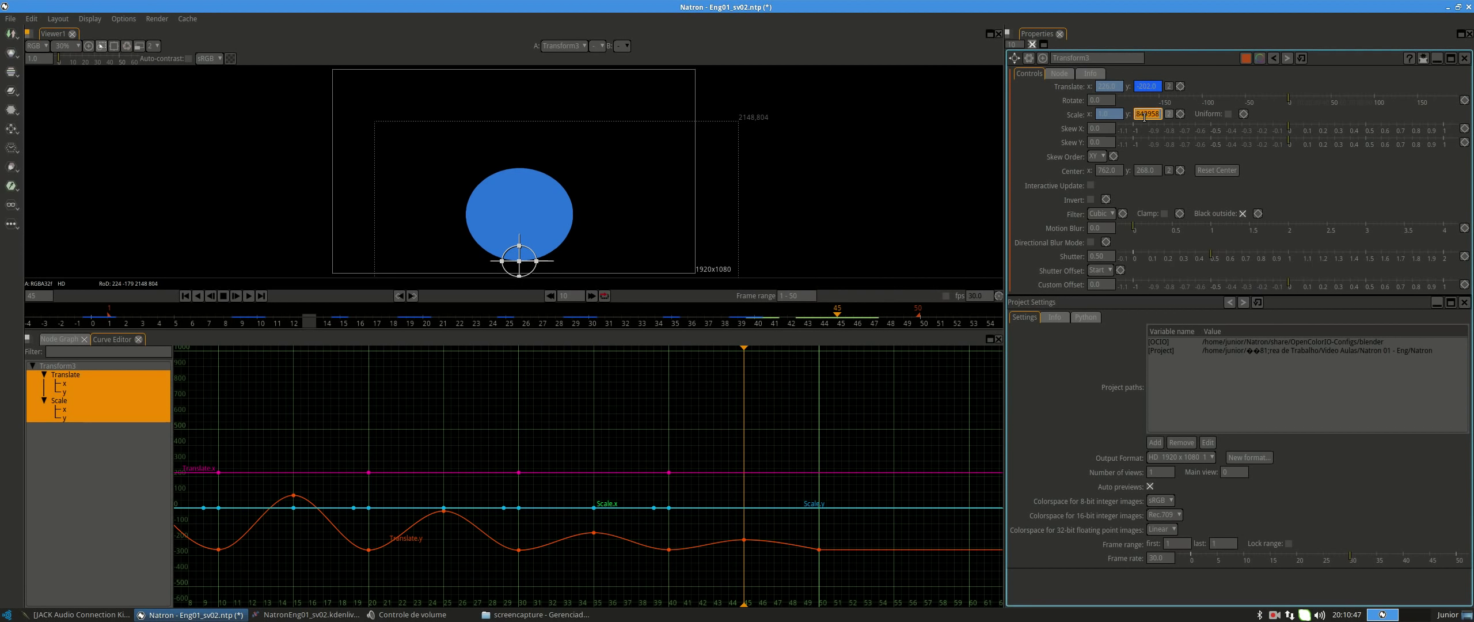
type("1")
key("Return")
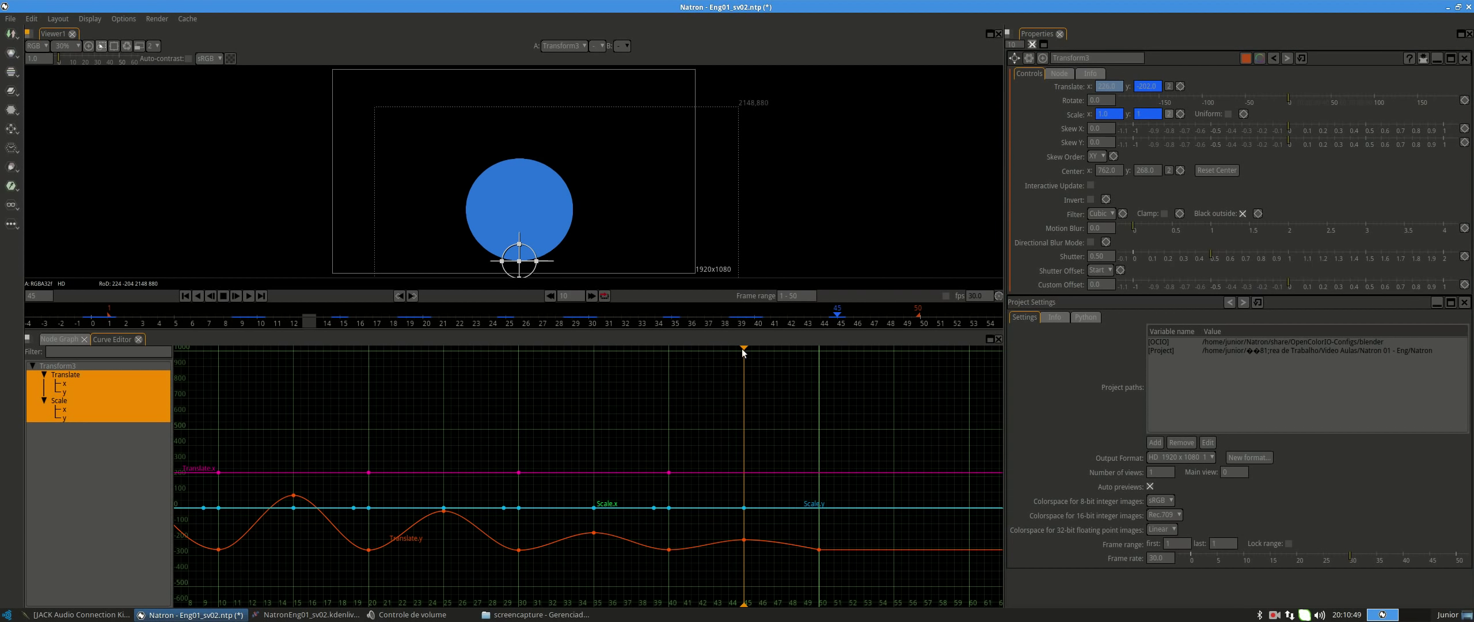
left_click_drag(743, 352, 851, 358)
key("f")
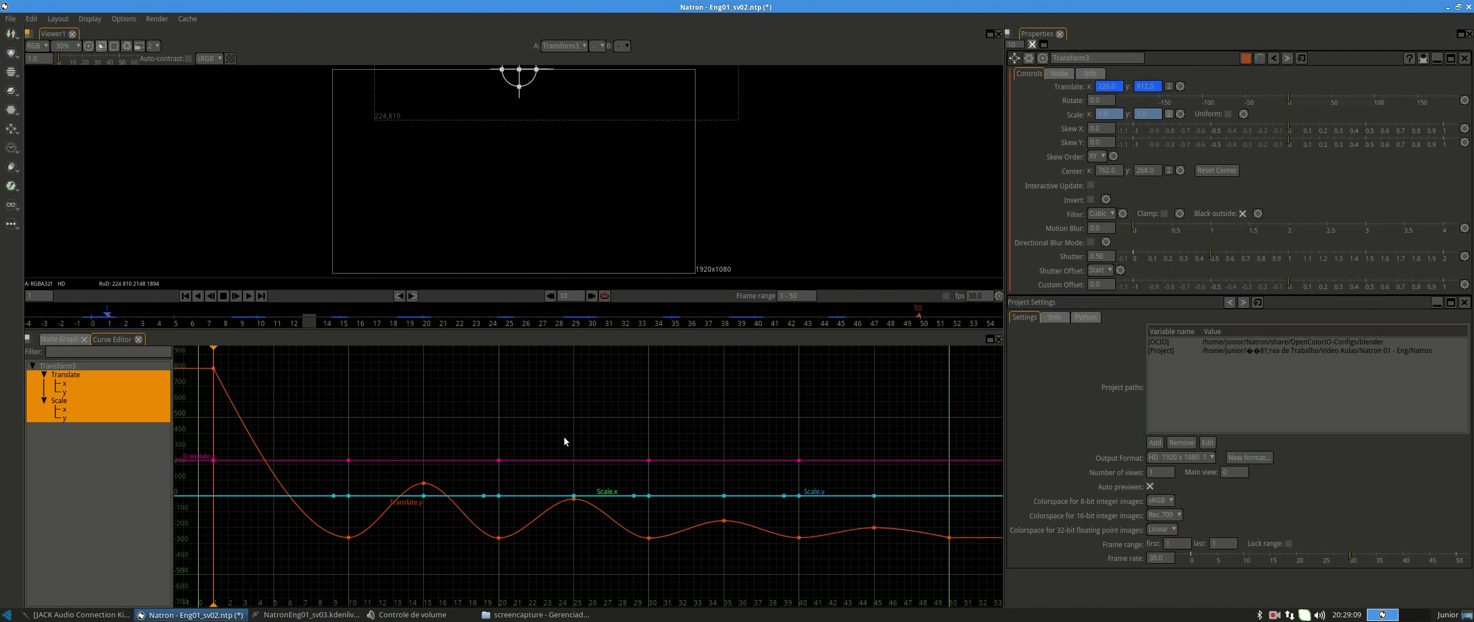
Box-select the Translate y low-point keyframes and set their interpolation to Linear.
left_click_drag(565, 437, 583, 442)
left_click_drag(709, 517, 702, 514)
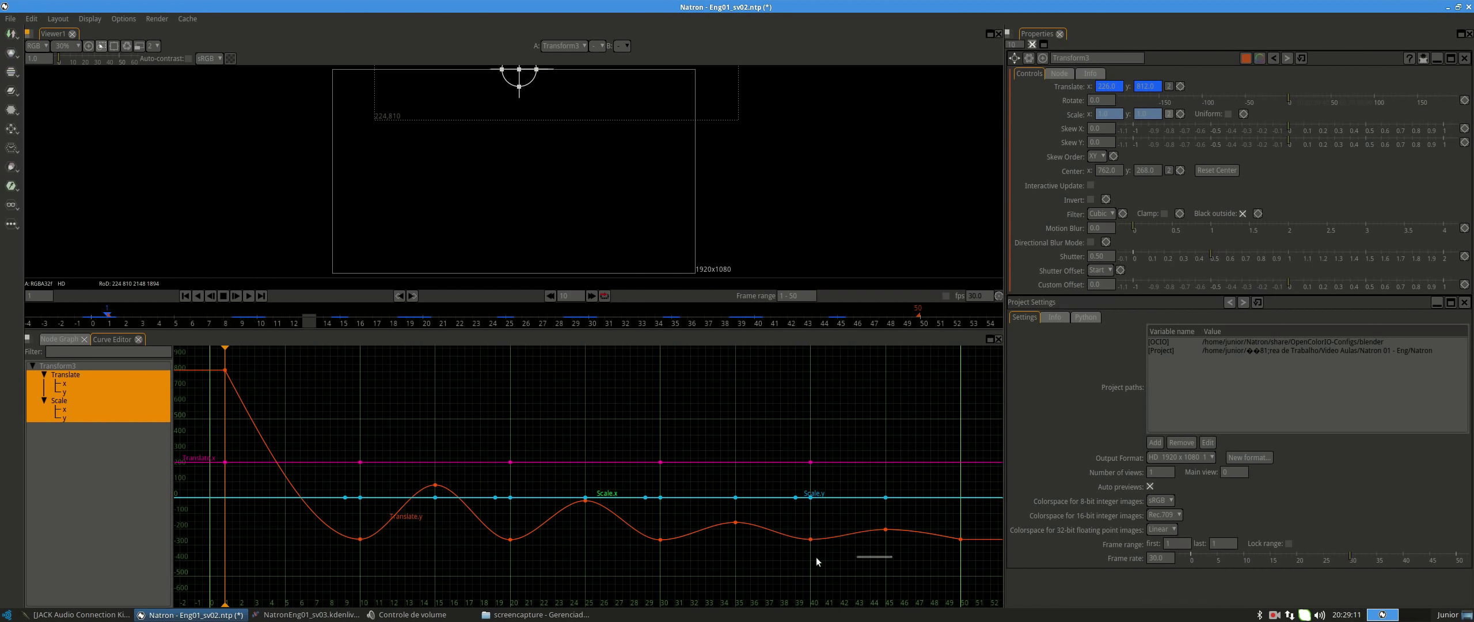
left_click_drag(816, 562, 305, 534)
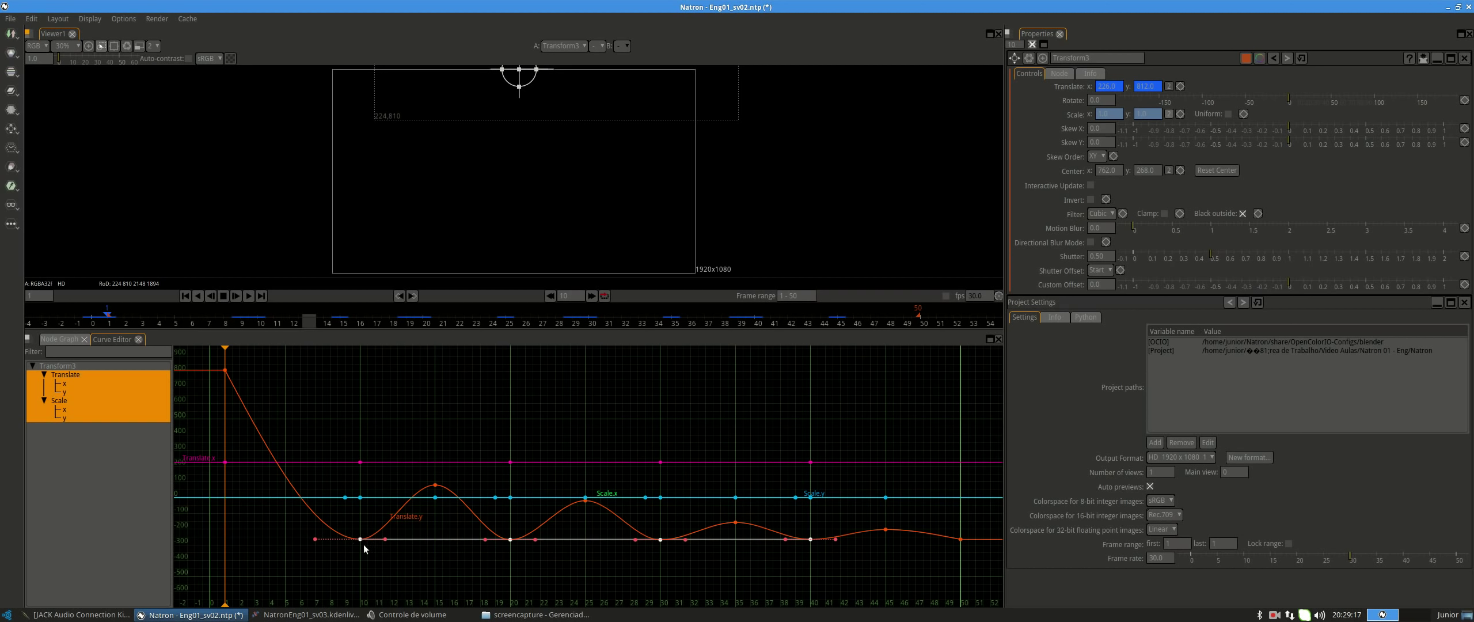
left_click(340, 551)
left_click_drag(871, 567, 340, 541)
right_click(361, 540)
mouse_move(404, 572)
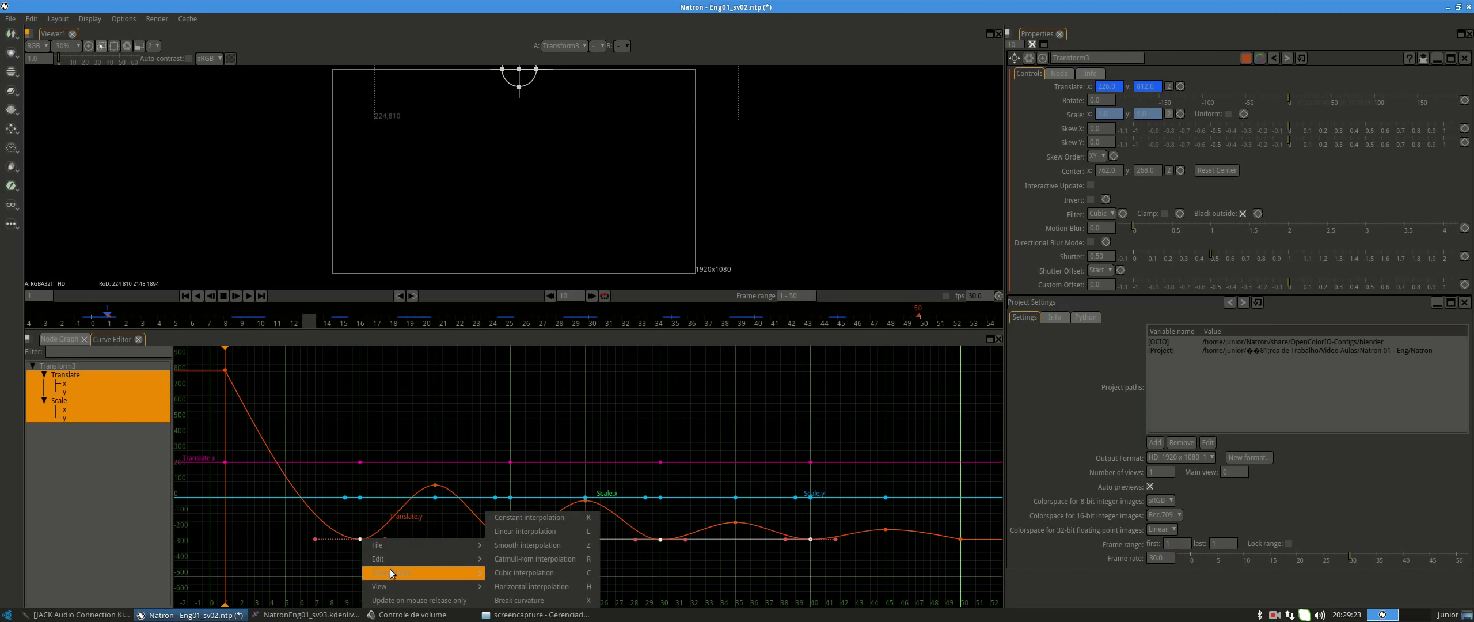
left_click(553, 533)
left_click(364, 480)
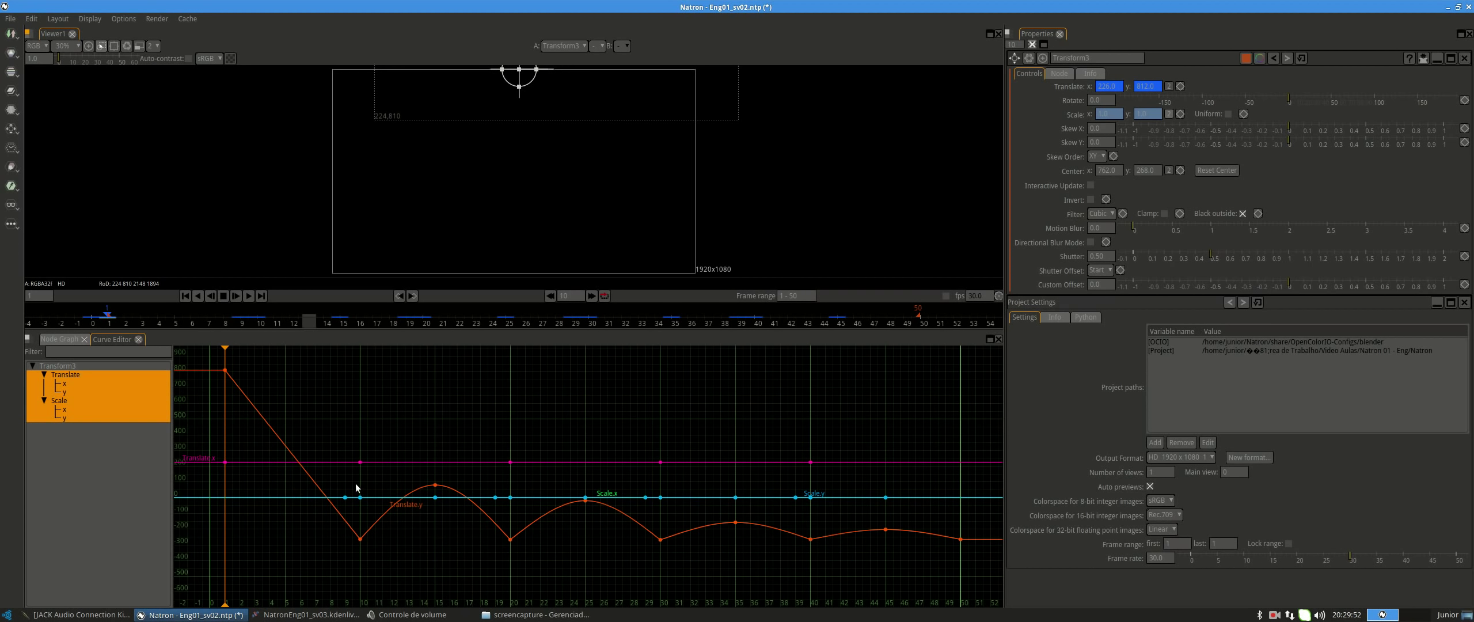
Set the frame 10 and frame 20 Translate y keyframes to Linear interpolation.
left_click_drag(361, 505, 361, 501)
right_click(361, 498)
mouse_move(380, 531)
left_click(514, 532)
right_click(509, 497)
mouse_move(539, 527)
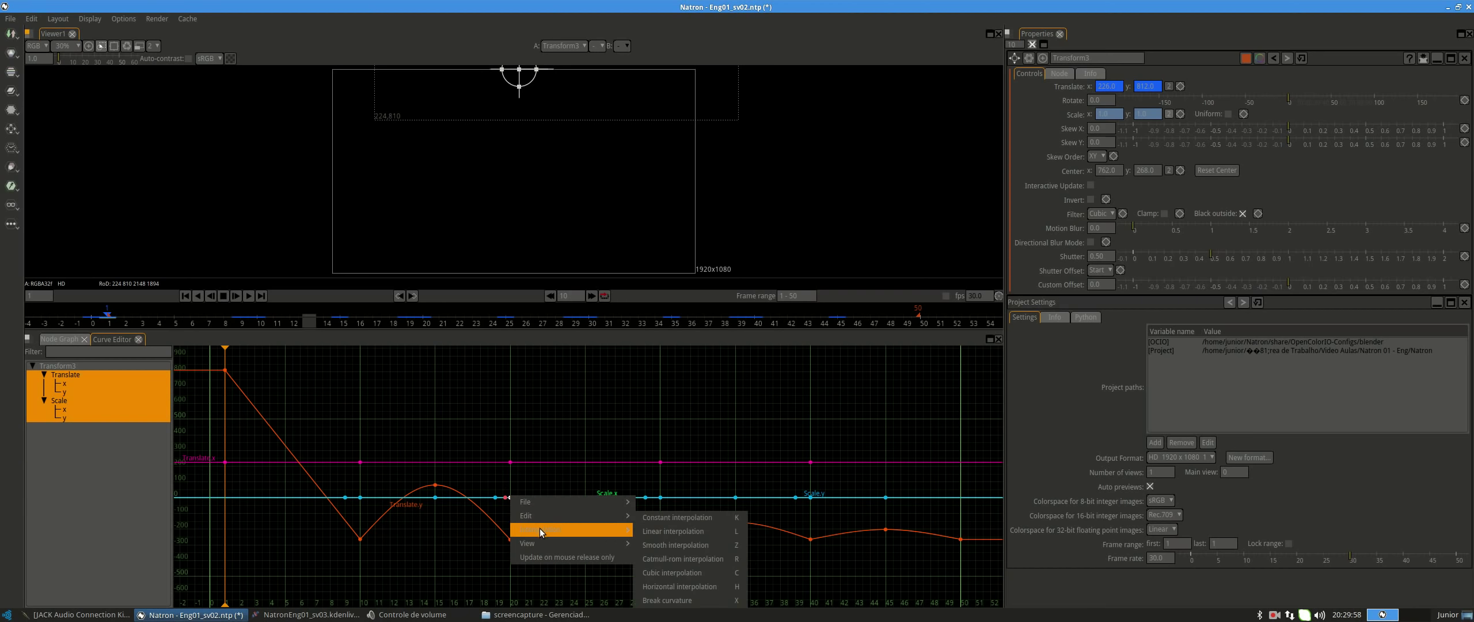
left_click(668, 531)
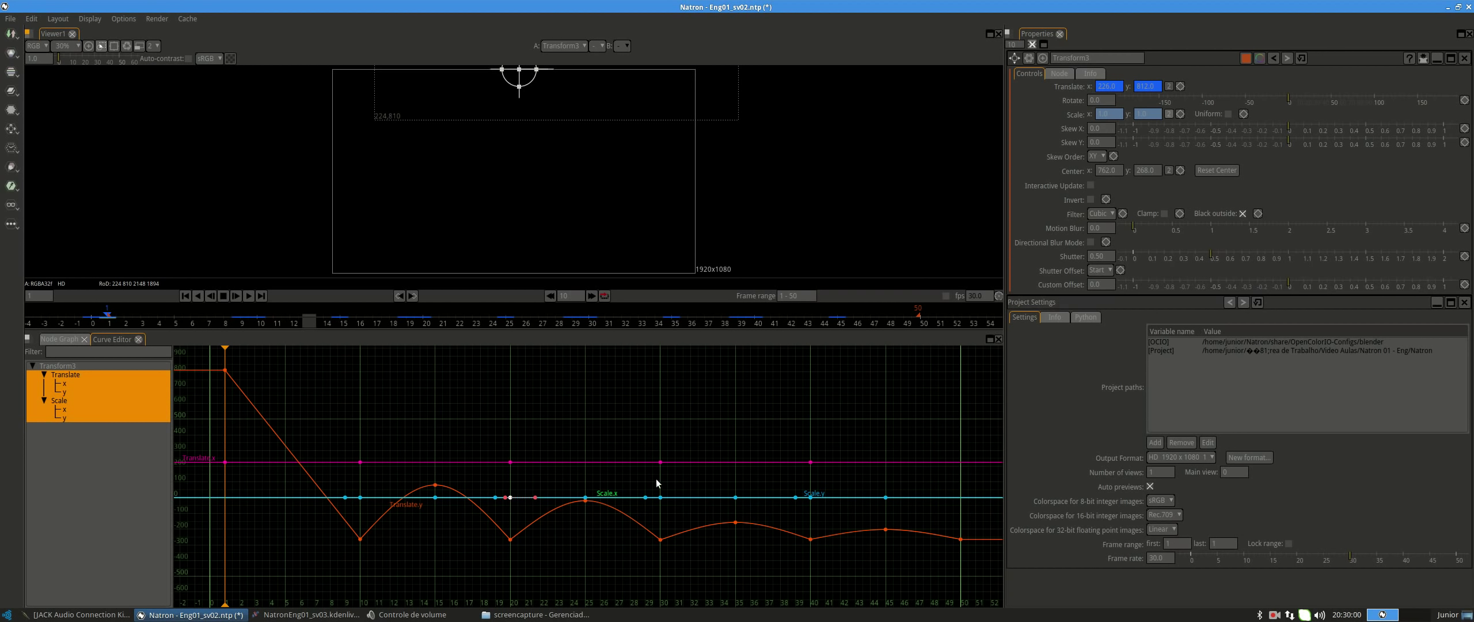
Set the frame 30 and 40 keyframes to Linear and play the bounce animation.
left_click_drag(665, 506, 666, 506)
right_click(662, 495)
mouse_move(688, 526)
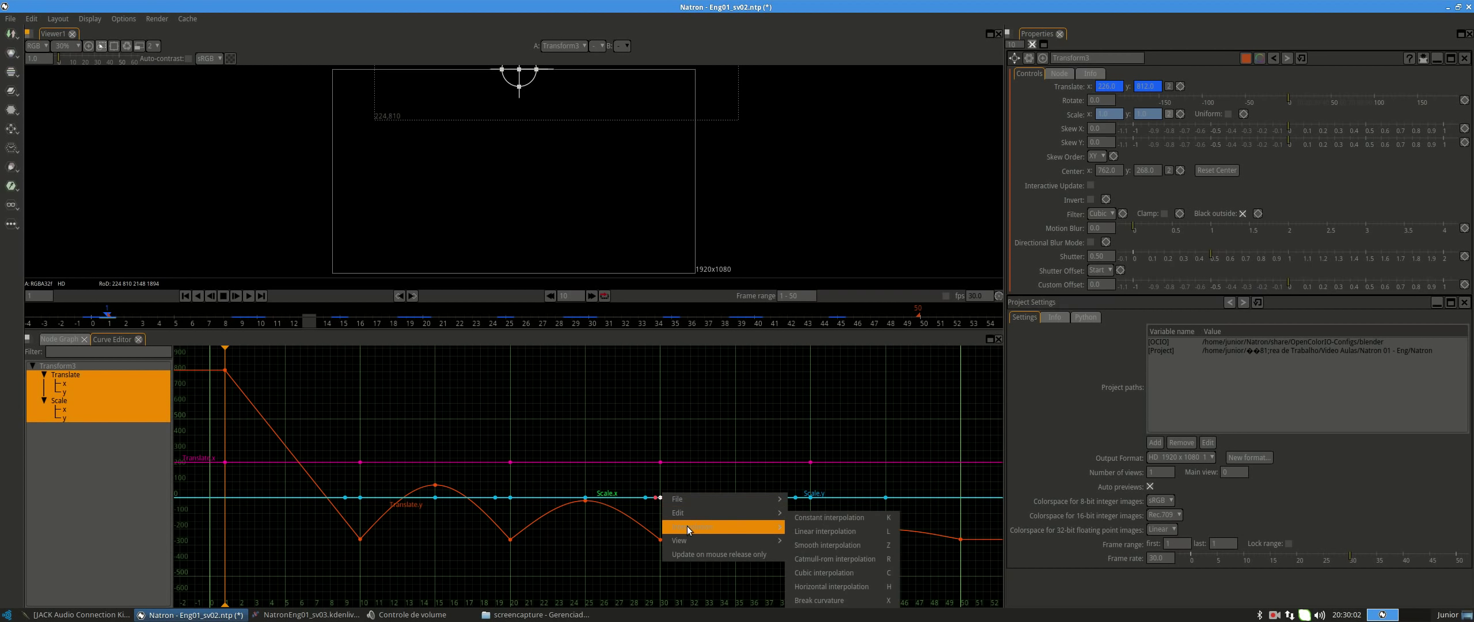
left_click(805, 531)
left_click(806, 497)
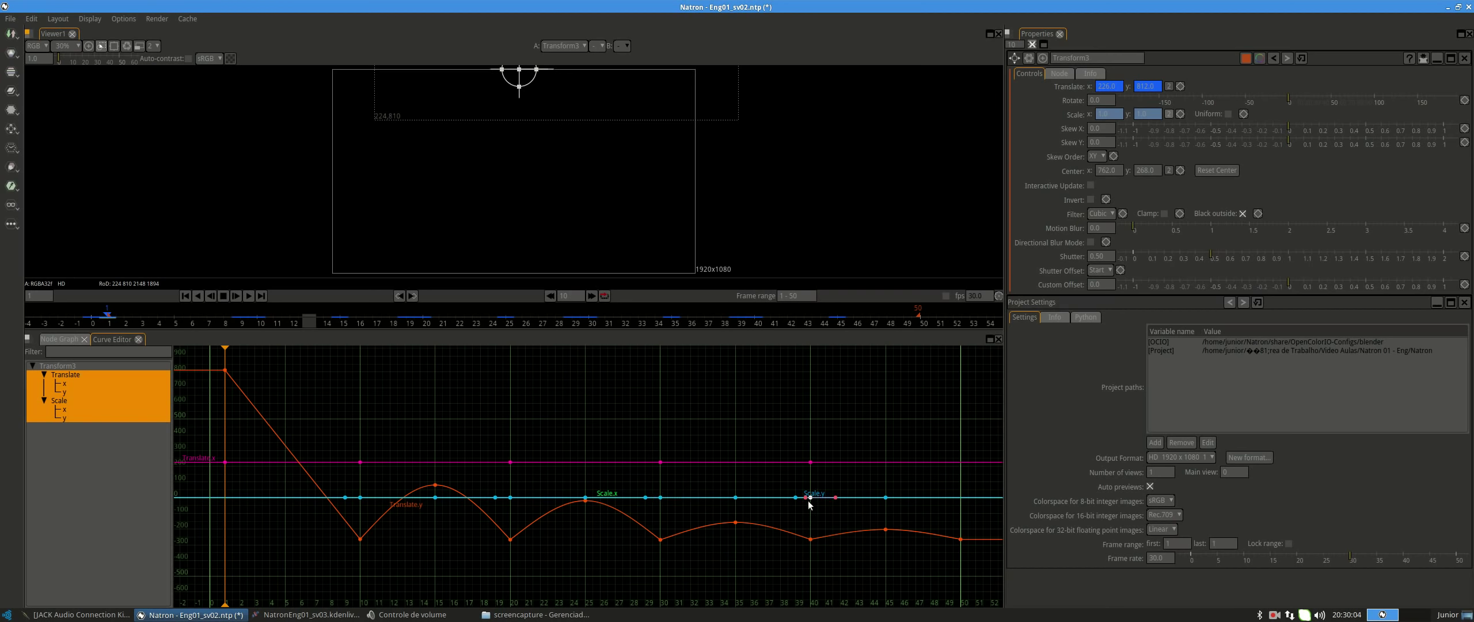
right_click(808, 498)
mouse_move(838, 532)
left_click(951, 531)
left_click_drag(914, 507, 875, 511)
left_click_drag(669, 530, 707, 532)
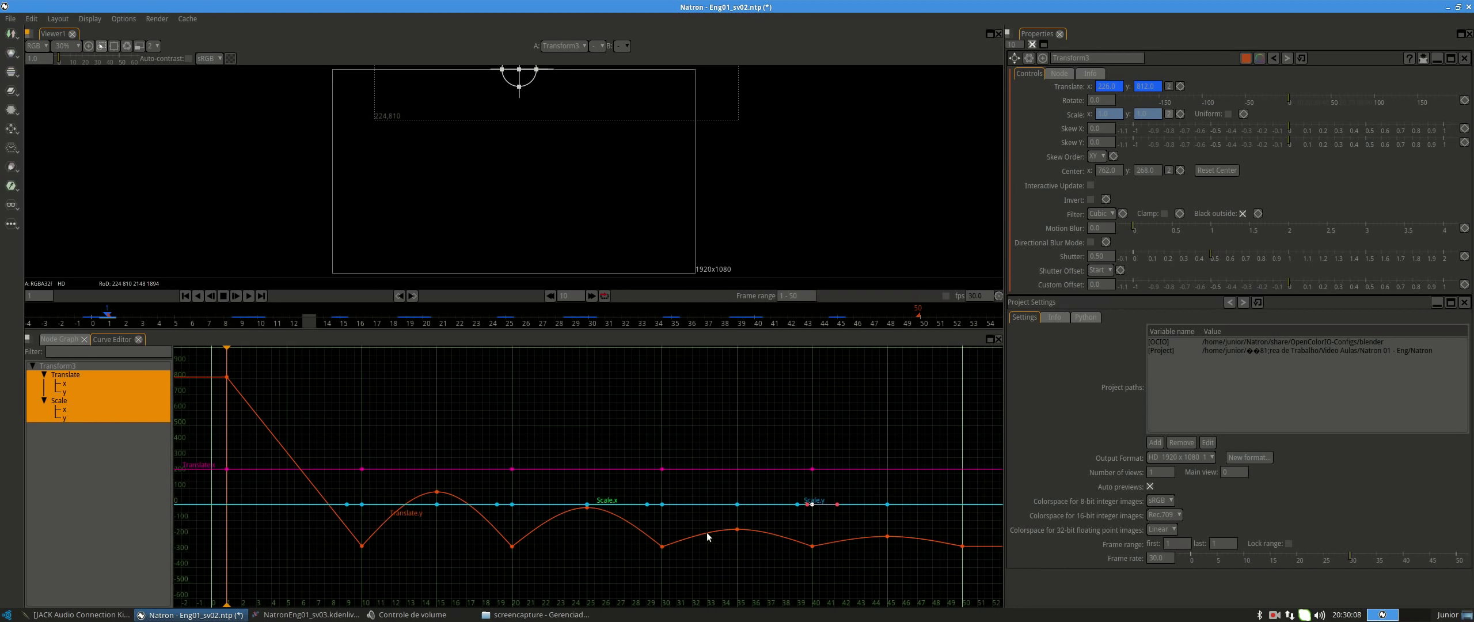
left_click(249, 296)
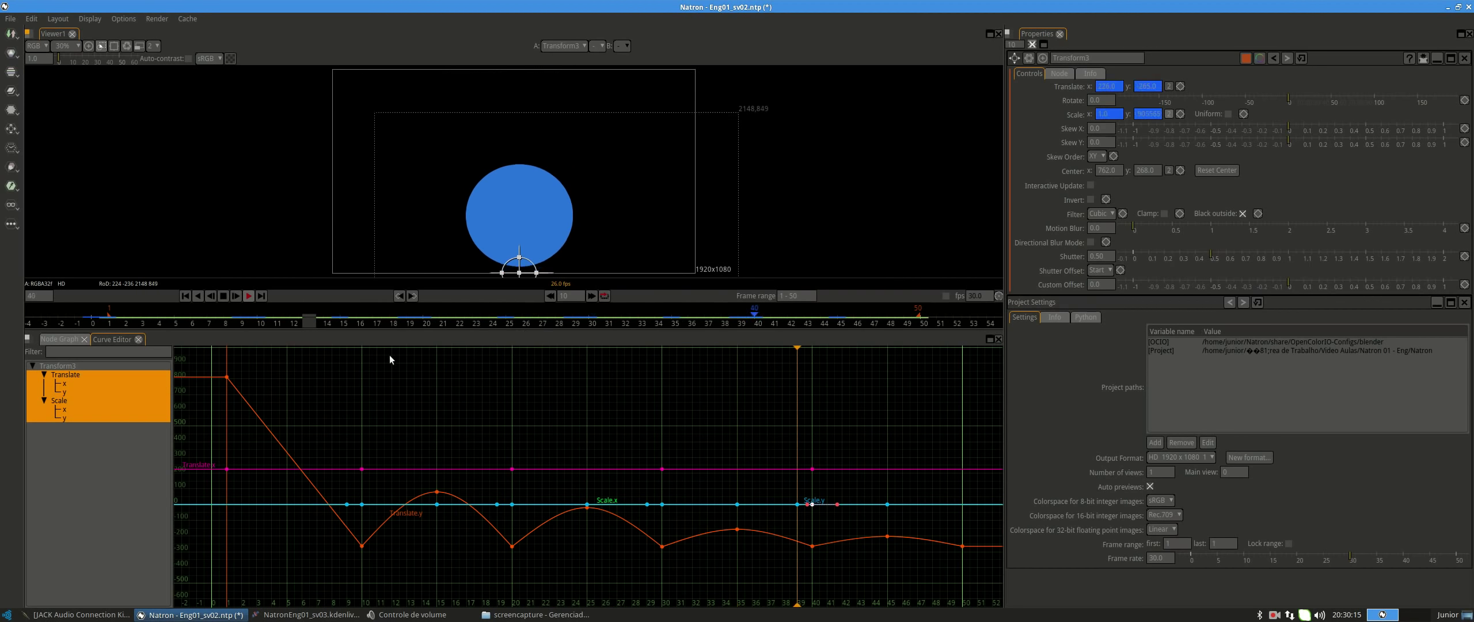
Stop playback, narrow the ball as it falls, and widen it slightly at frame 13.
left_click(223, 295)
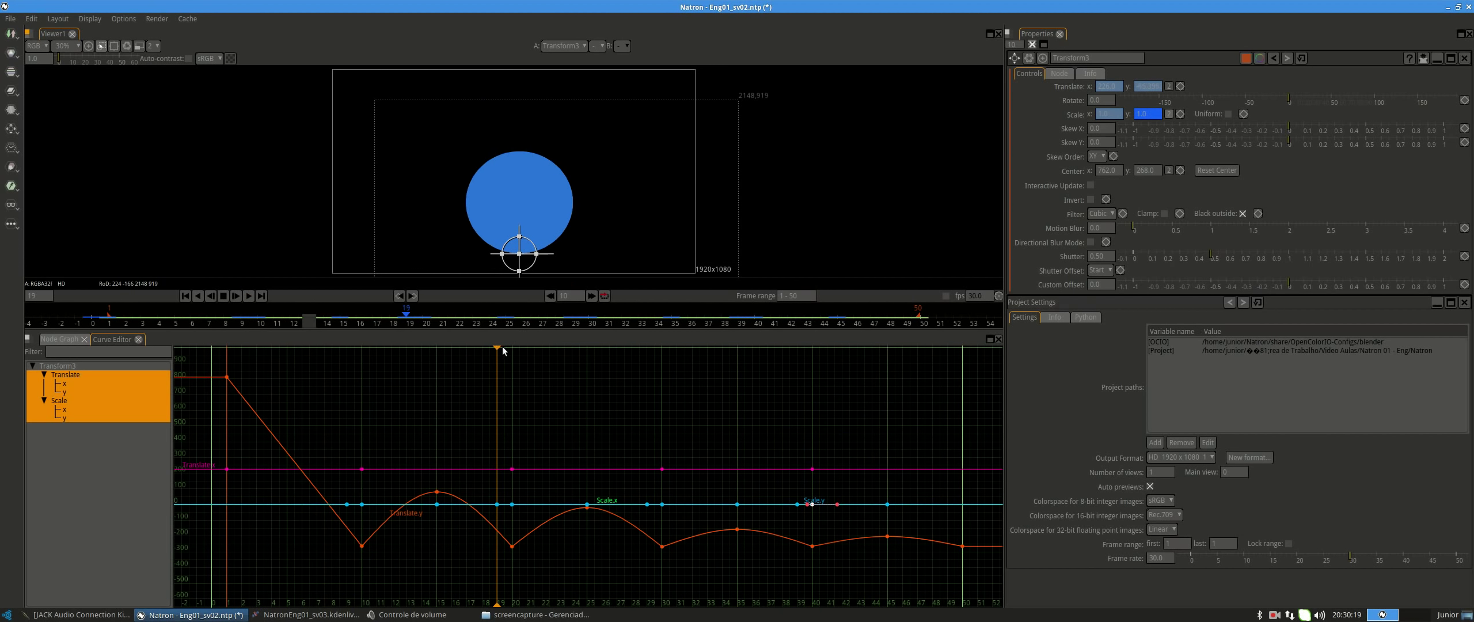
left_click_drag(502, 348, 469, 350)
left_click_drag(295, 357, 309, 357)
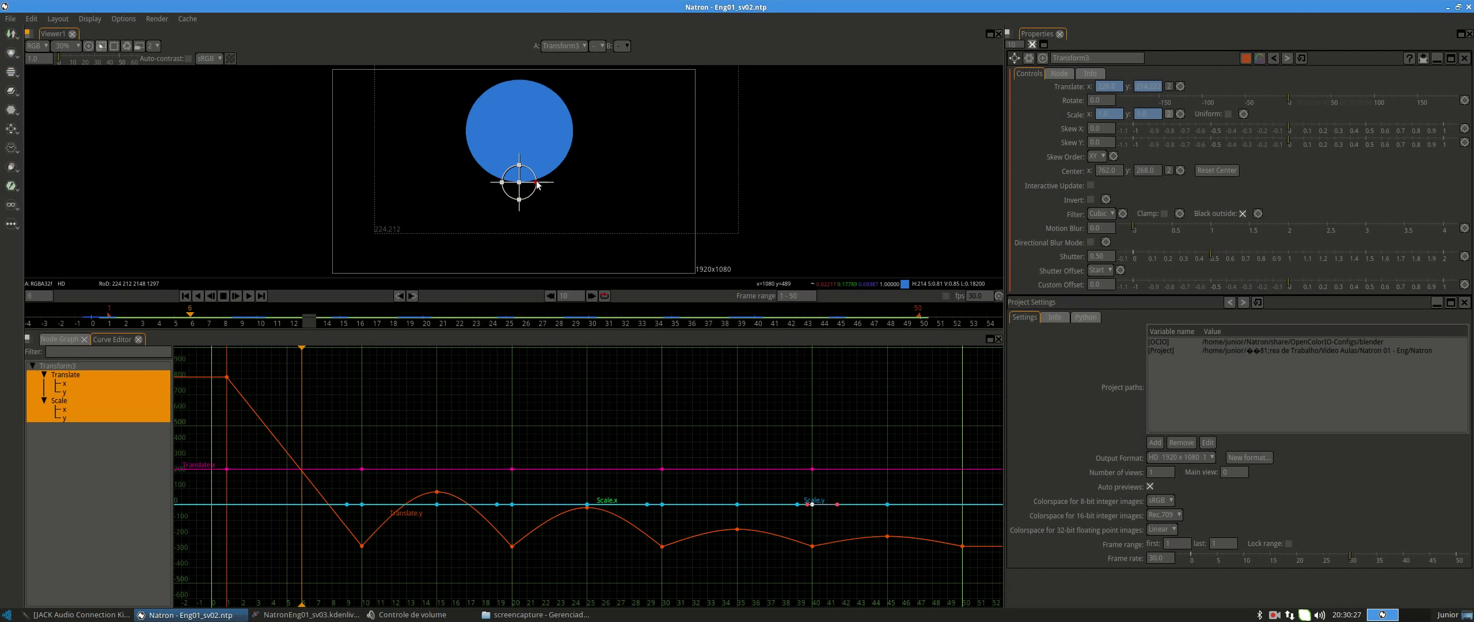
left_click_drag(503, 185, 508, 186)
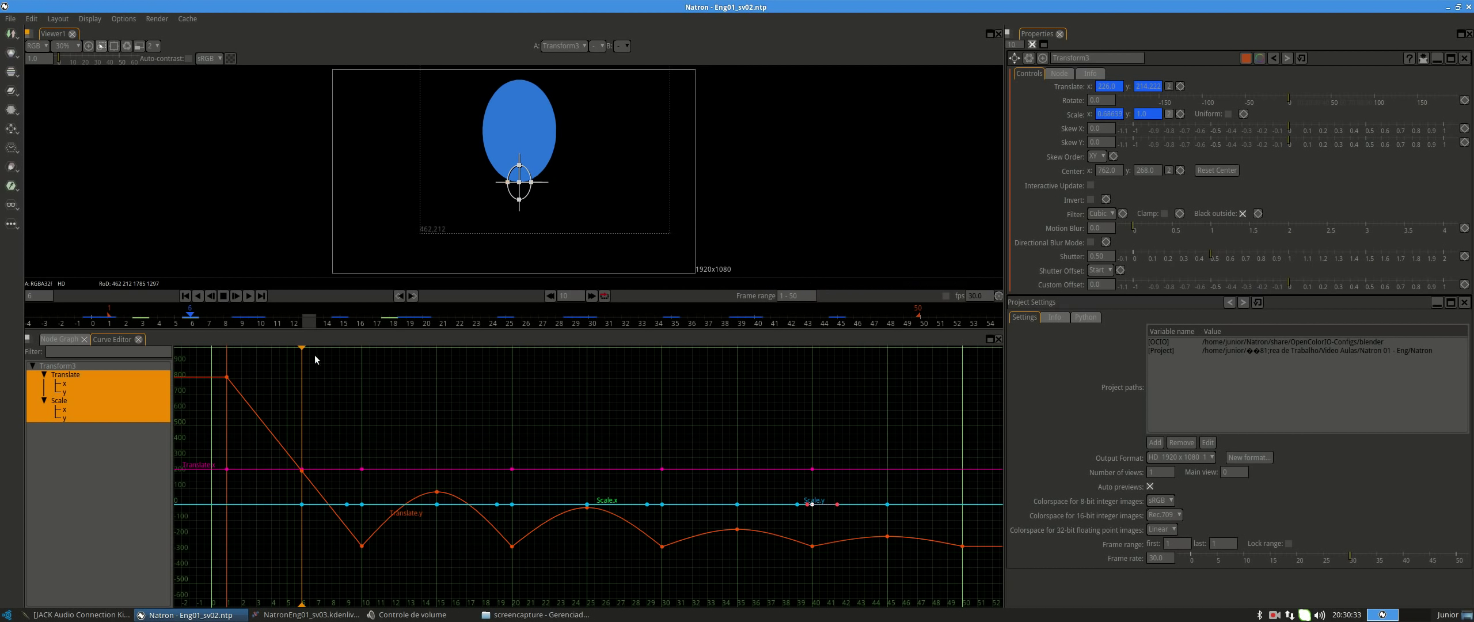
left_click_drag(302, 346, 403, 371)
left_click_drag(480, 424, 361, 443)
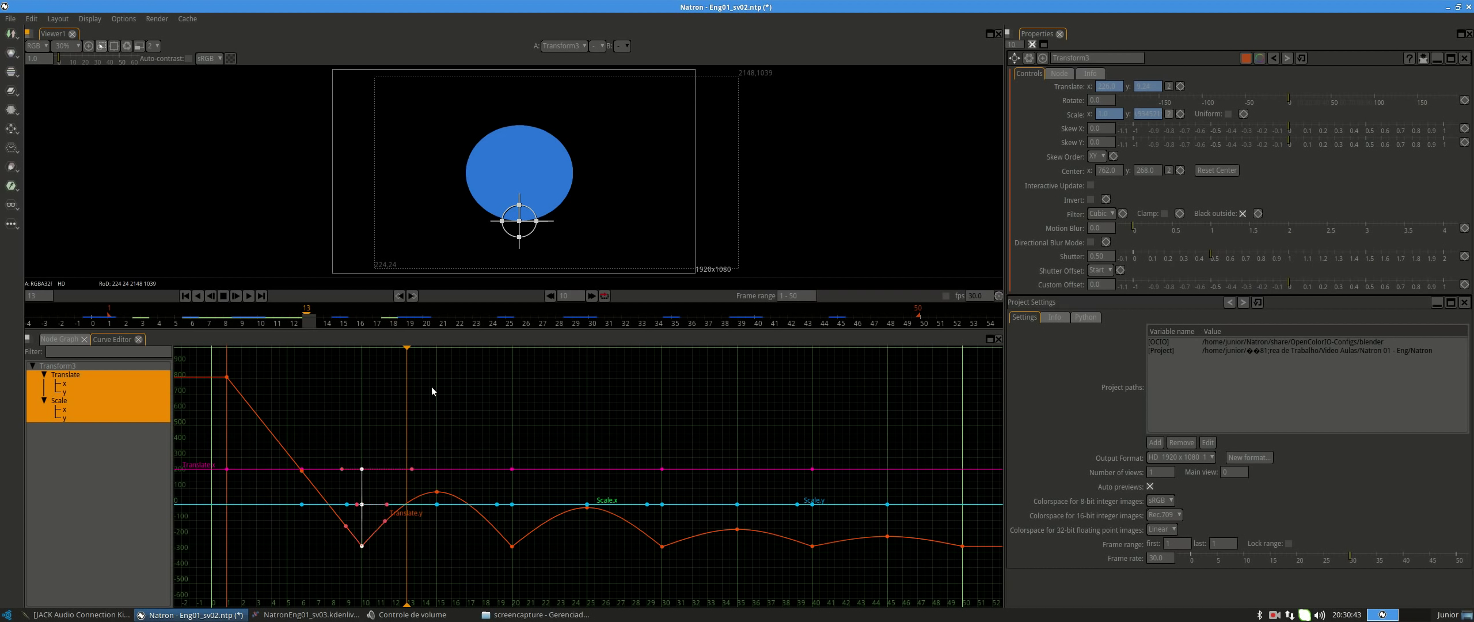
left_click_drag(502, 220, 504, 225)
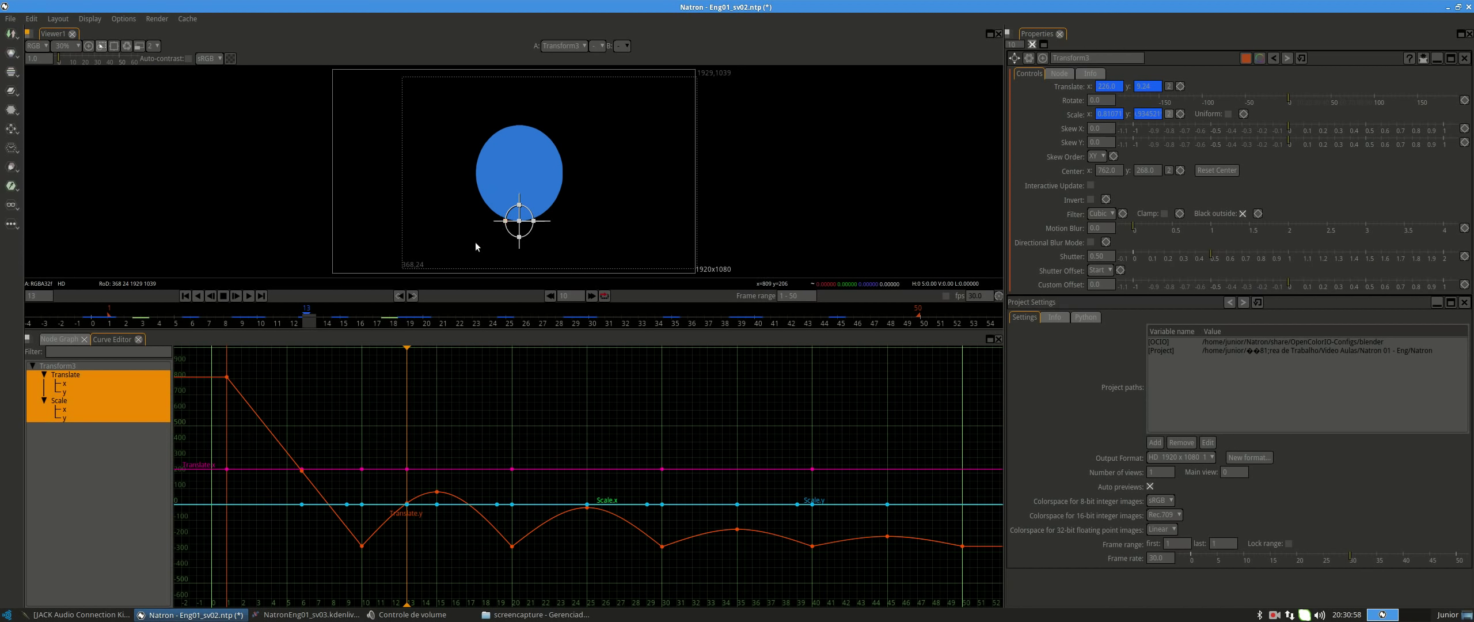
Review the frame 15 and 20 keyframes, then narrow the ball at frame 27.
left_click_drag(410, 346, 421, 380)
left_click_drag(430, 432, 456, 530)
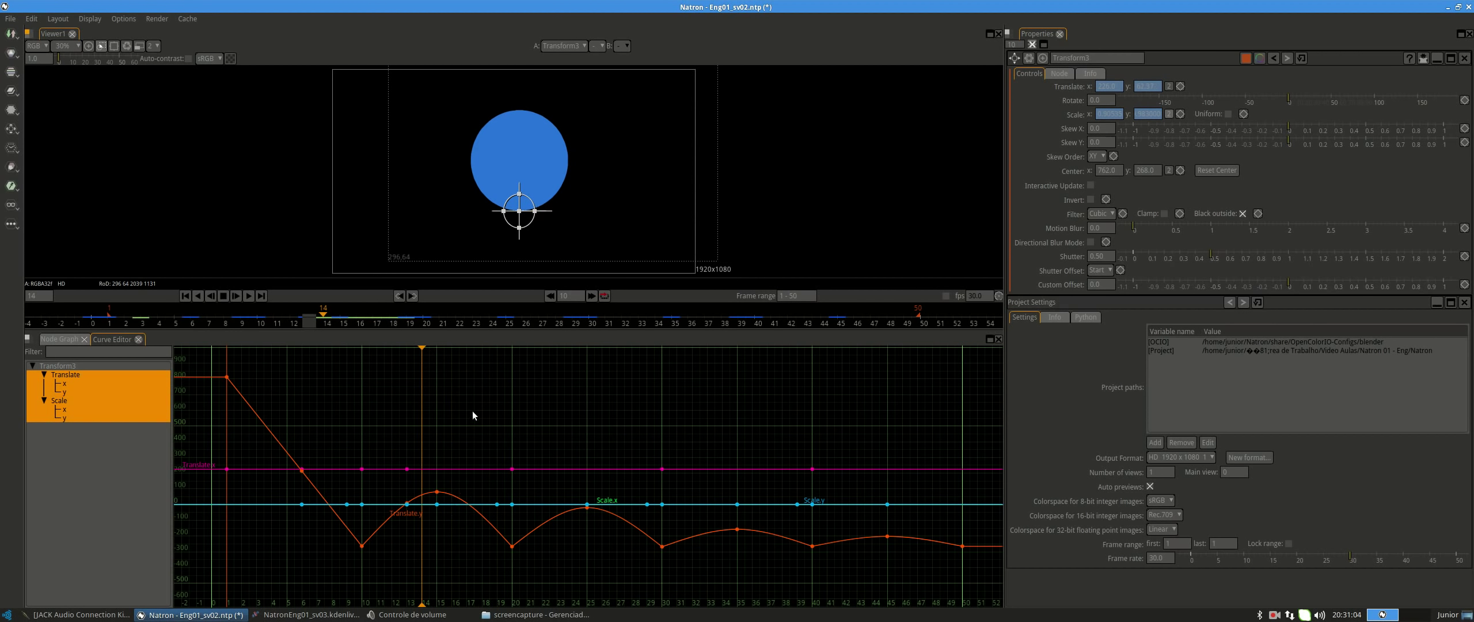
left_click_drag(472, 410, 517, 551)
left_click(418, 349)
left_click_drag(423, 347, 554, 367)
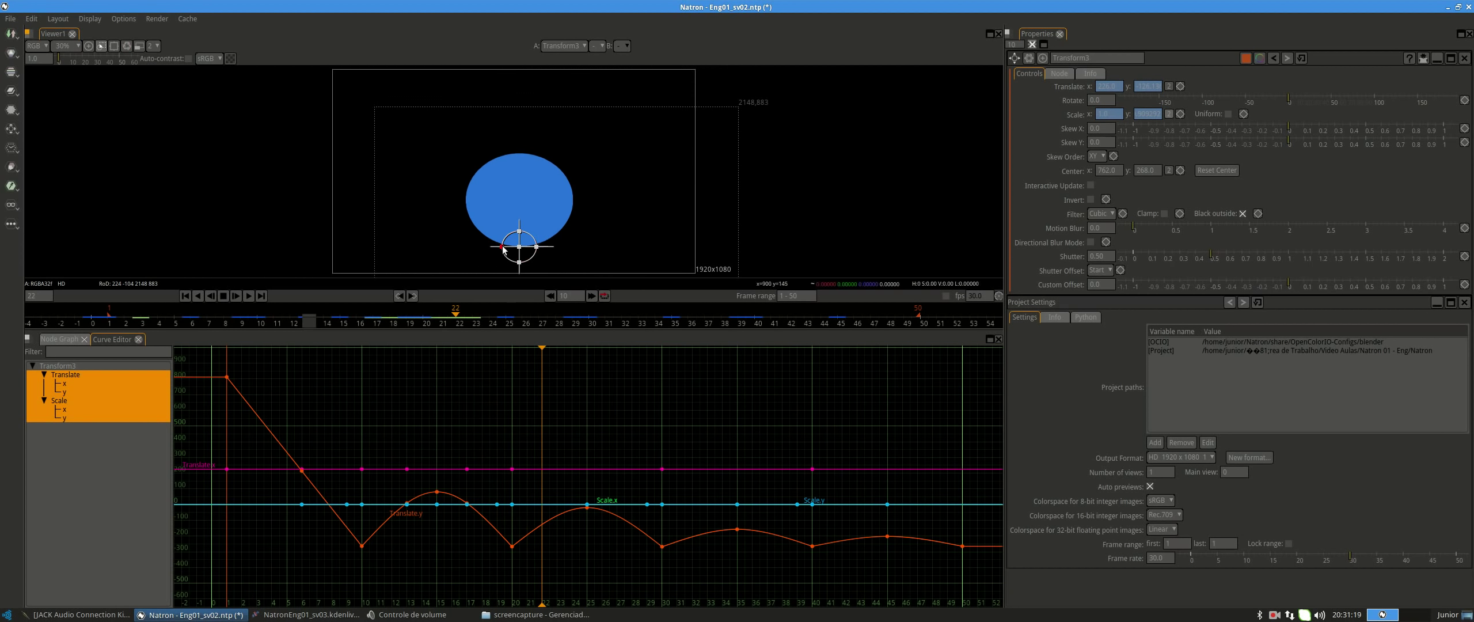
left_click_drag(542, 348, 630, 367)
left_click_drag(536, 236, 534, 236)
Narrow the ball at frame 33 and replay the animation from the first frame.
left_click_drag(616, 348, 707, 371)
left_click_drag(536, 256, 535, 257)
left_click_drag(708, 348, 632, 348)
left_click(185, 296)
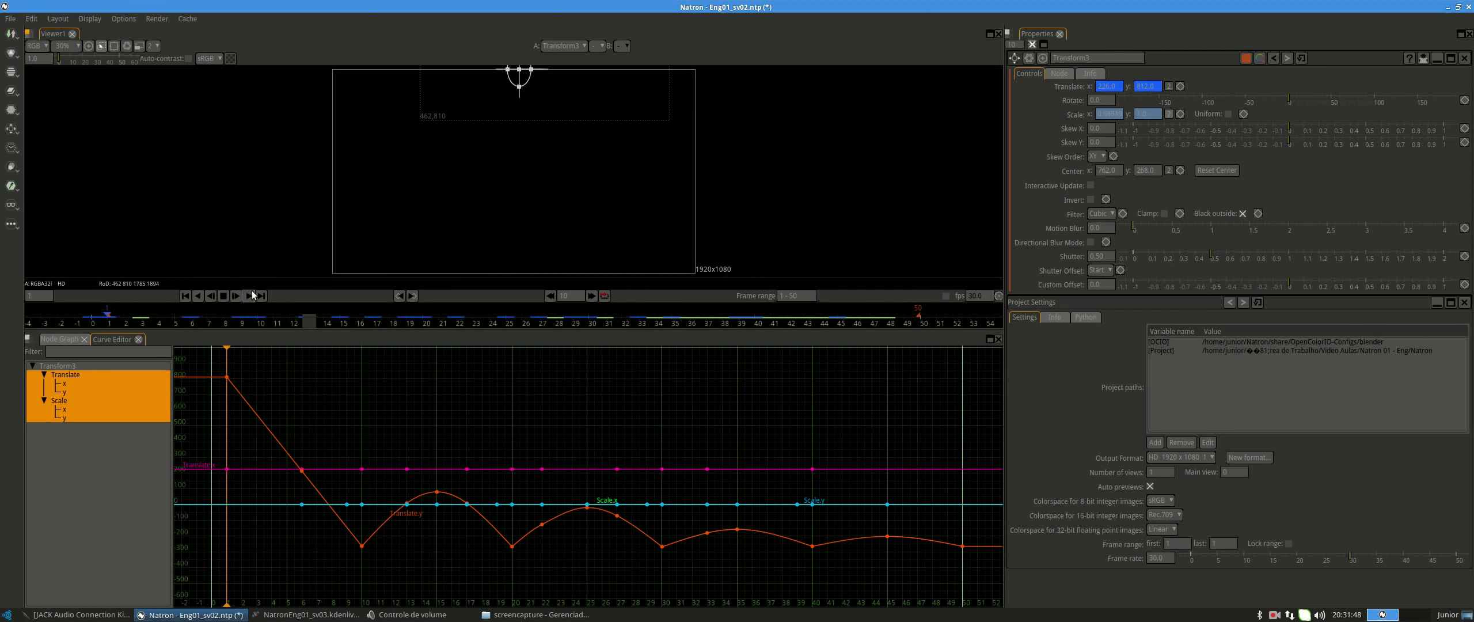
left_click(248, 295)
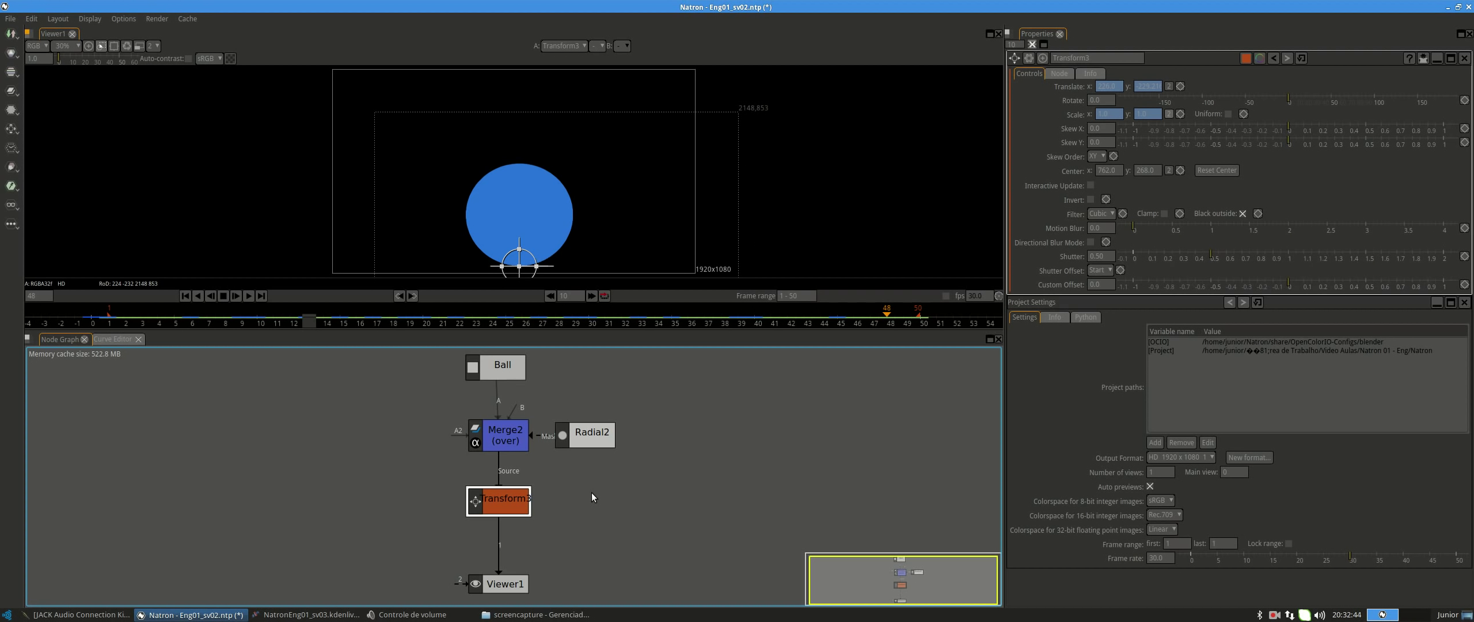
Raise Transform3's Motion Blur to about 0.39 and play the animation to check the blur.
left_click(549, 495)
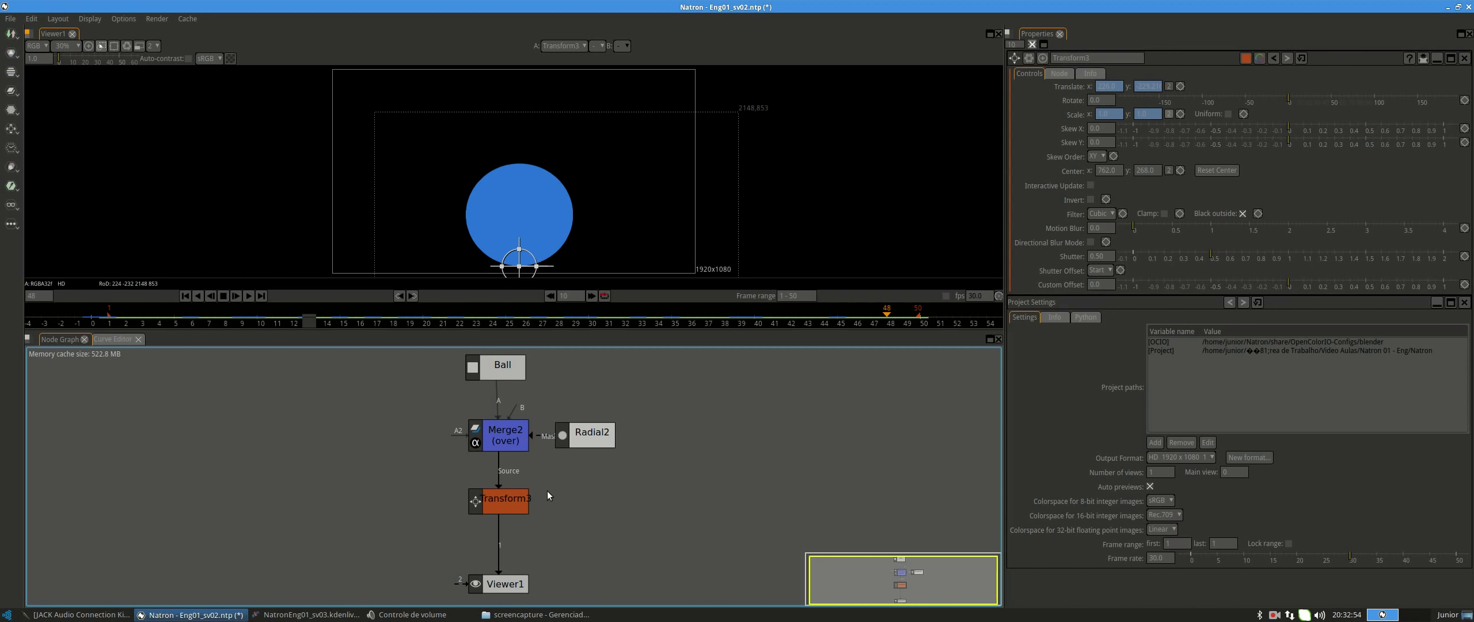
left_click(518, 498)
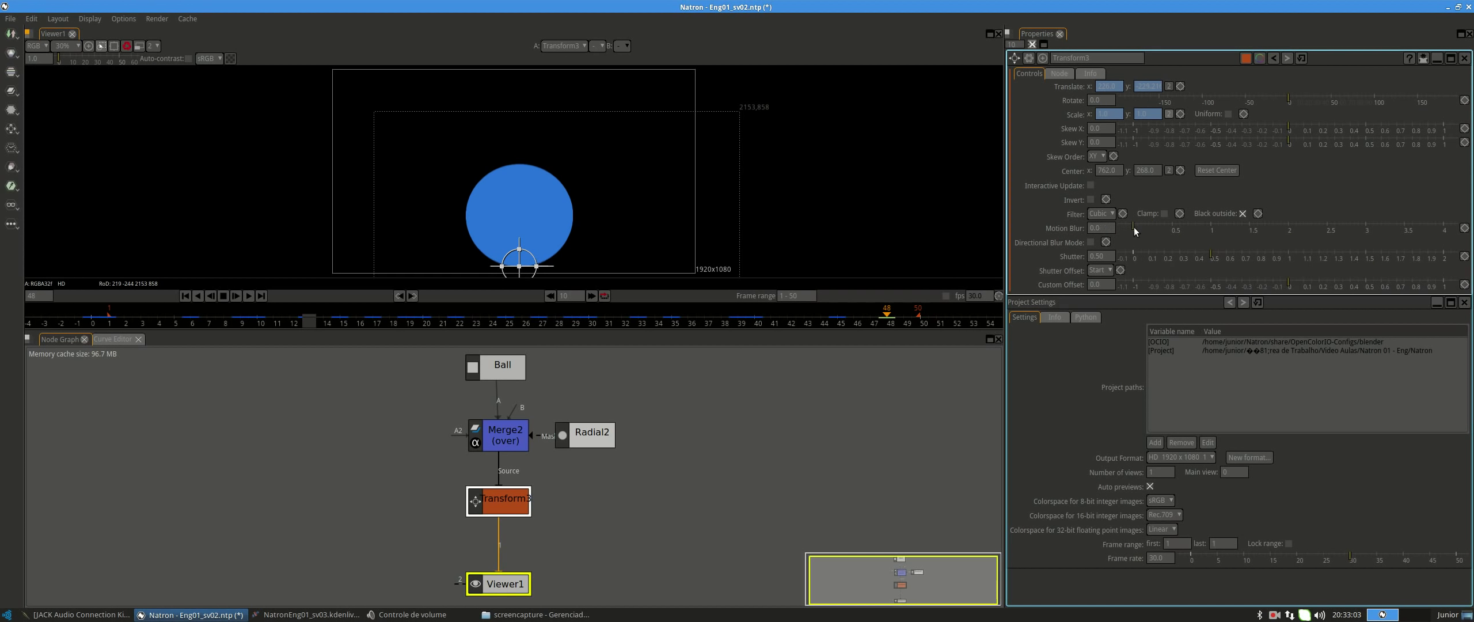
left_click_drag(1133, 226, 1211, 242)
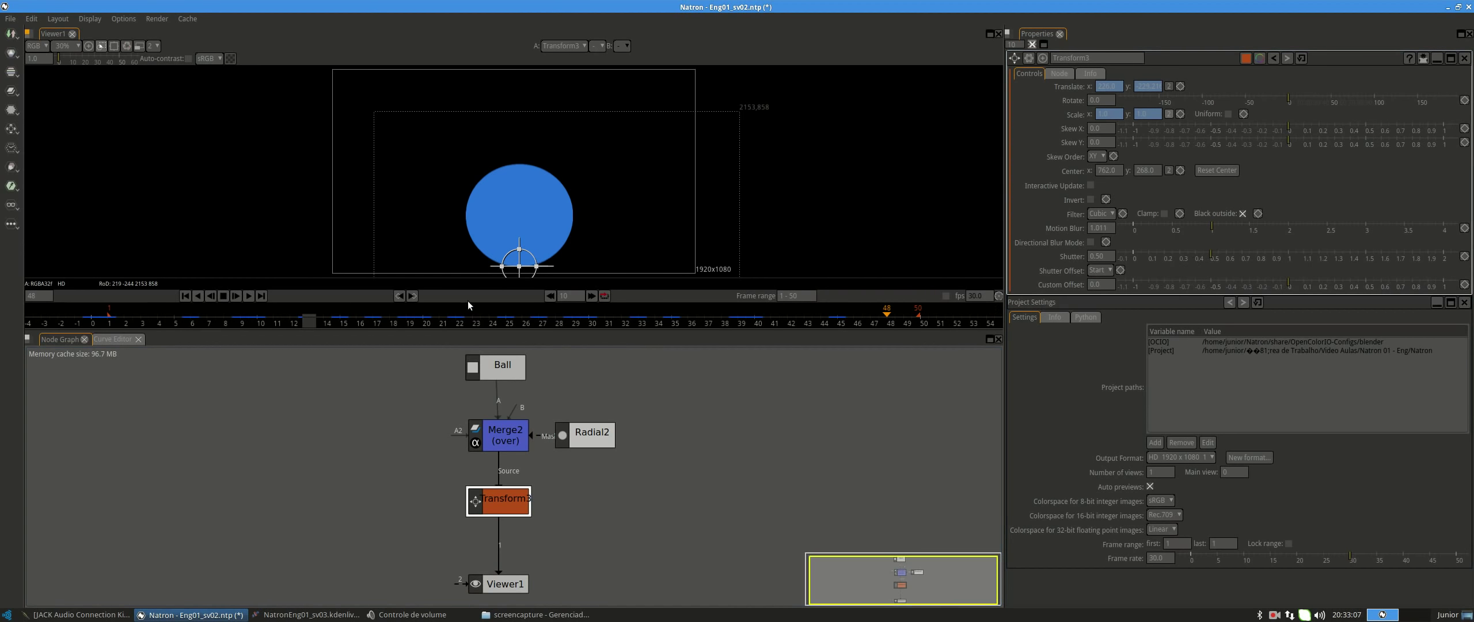
left_click(248, 295)
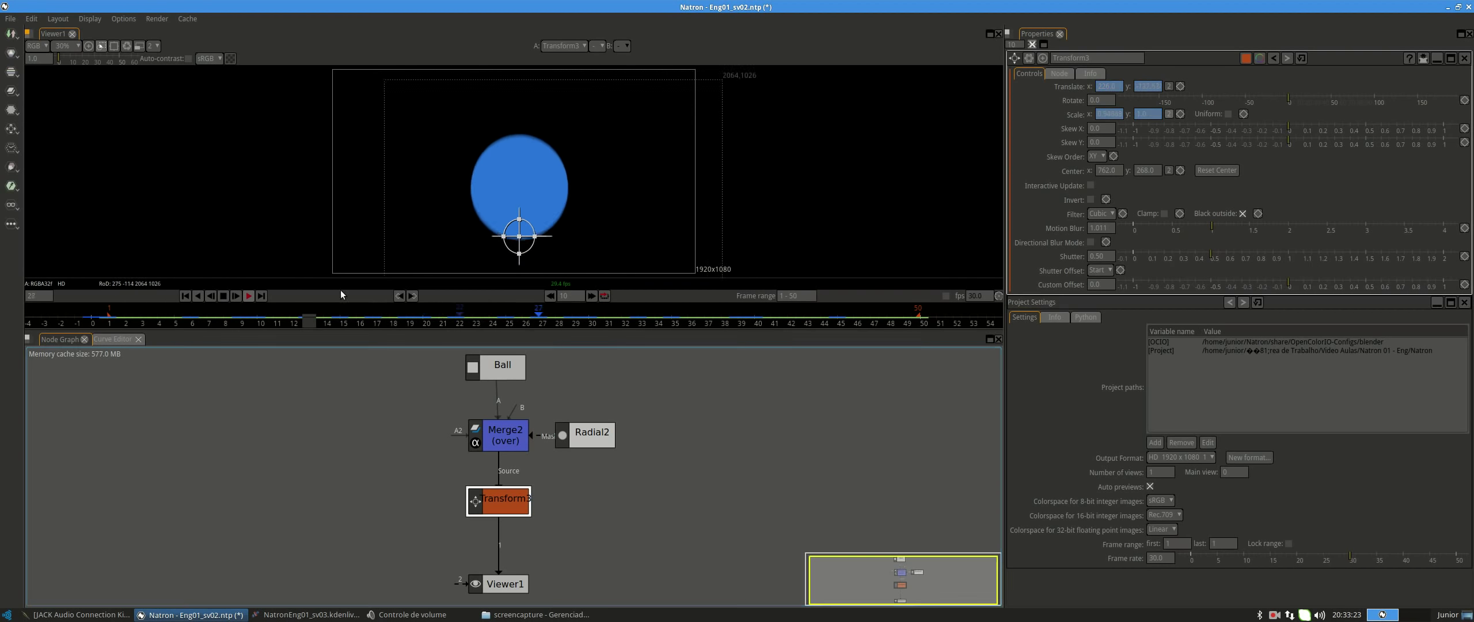
left_click(224, 297)
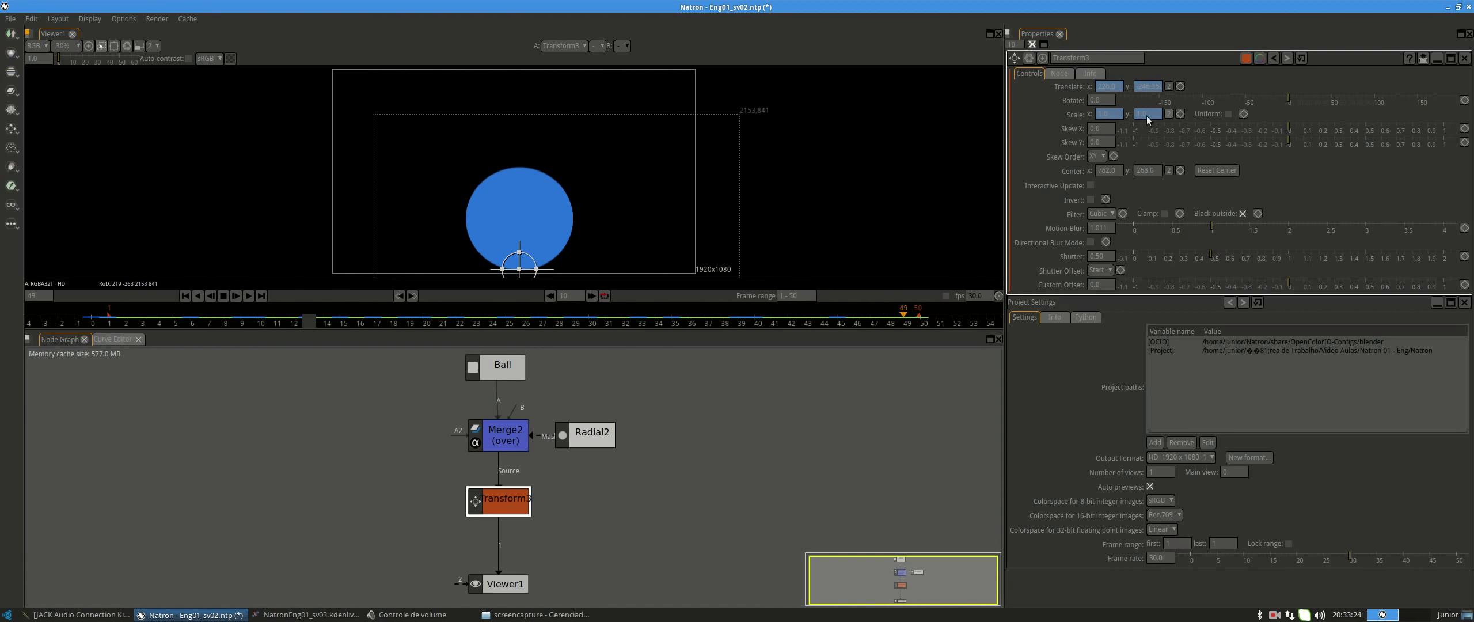
left_click(1466, 59)
left_click(248, 296)
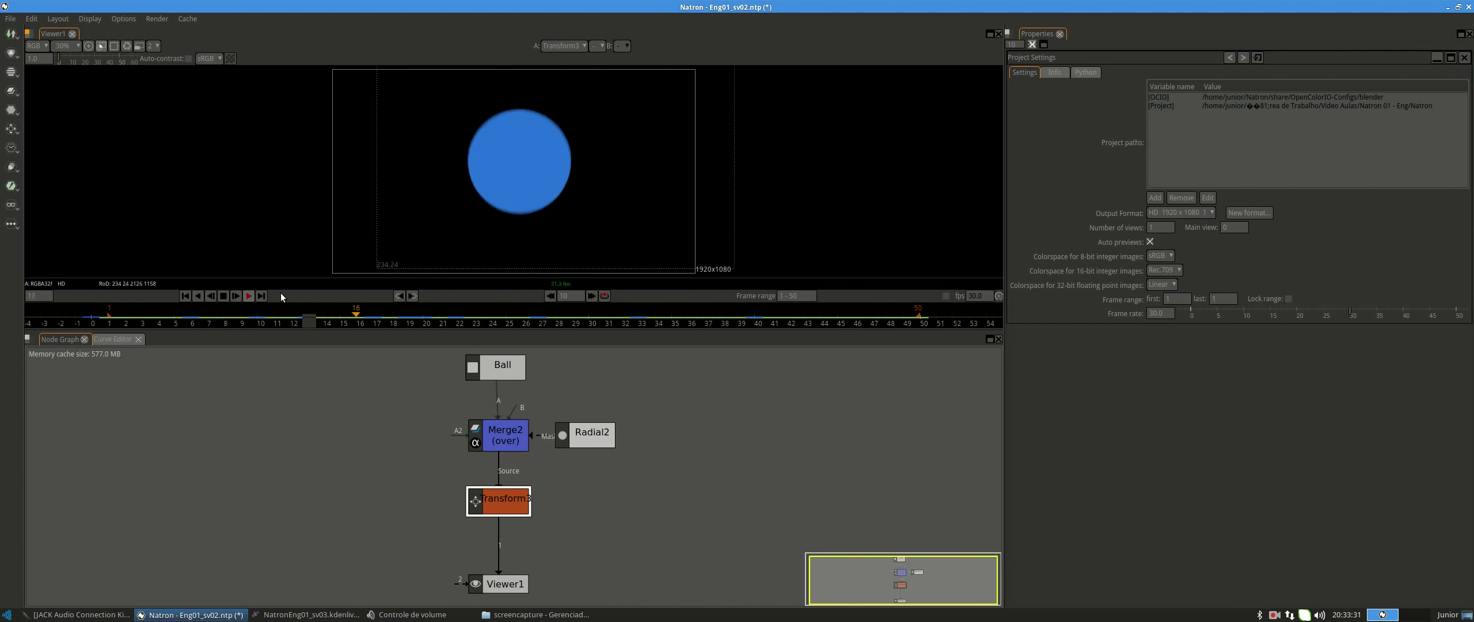
left_click(223, 295)
double_click(509, 501)
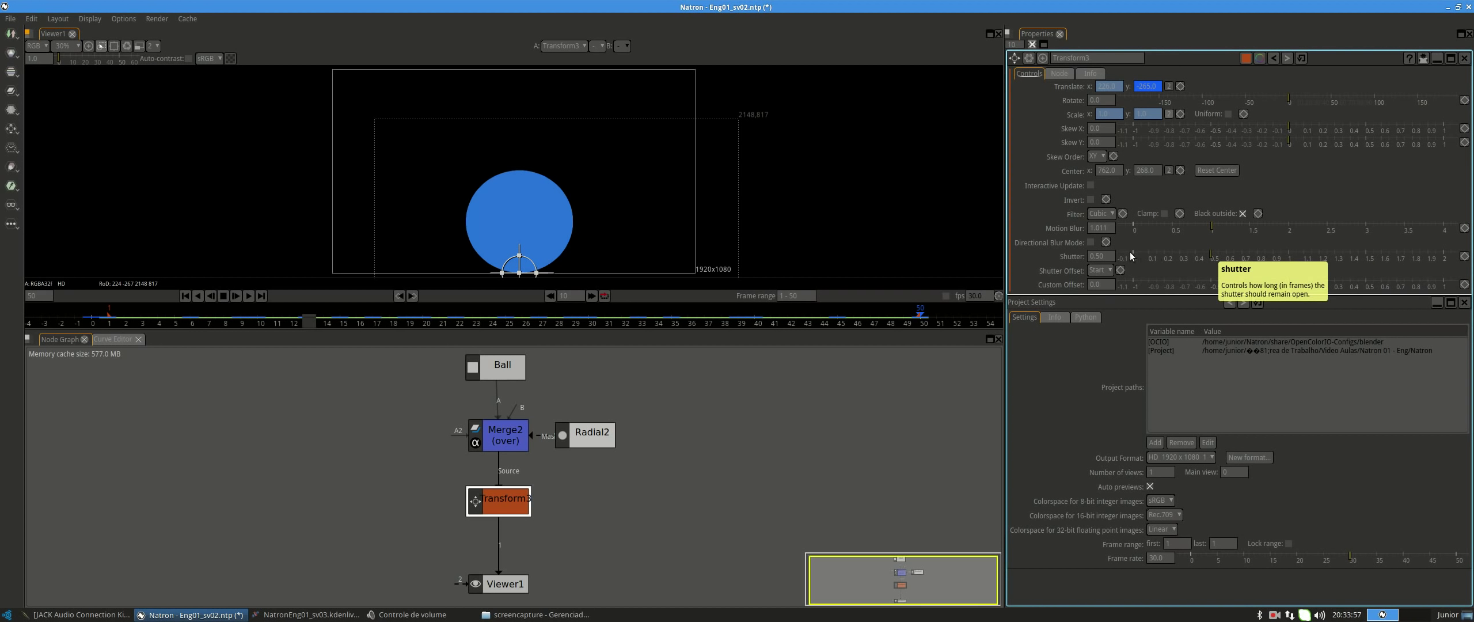
Add a Constant image node to the graph and rename it BG1.
left_click_drag(652, 408, 709, 397)
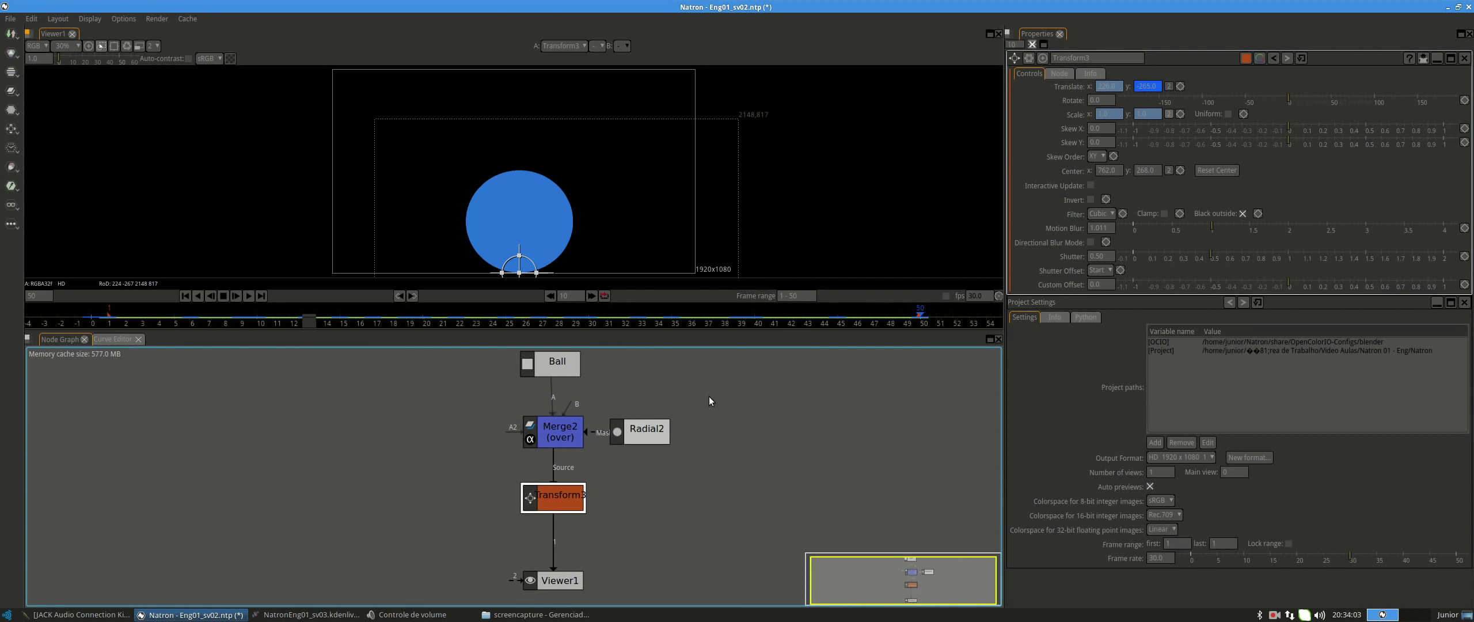
left_click(710, 396)
left_click_drag(283, 432, 290, 431)
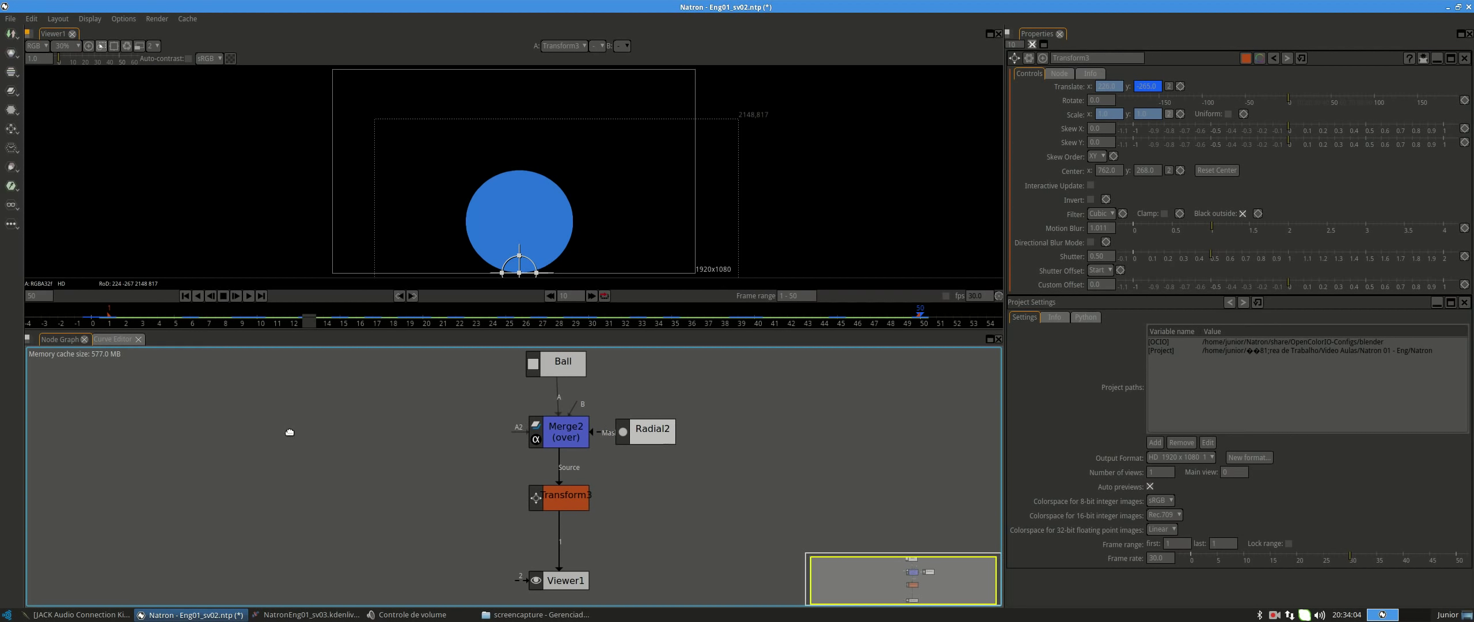
right_click(272, 459)
mouse_move(272, 463)
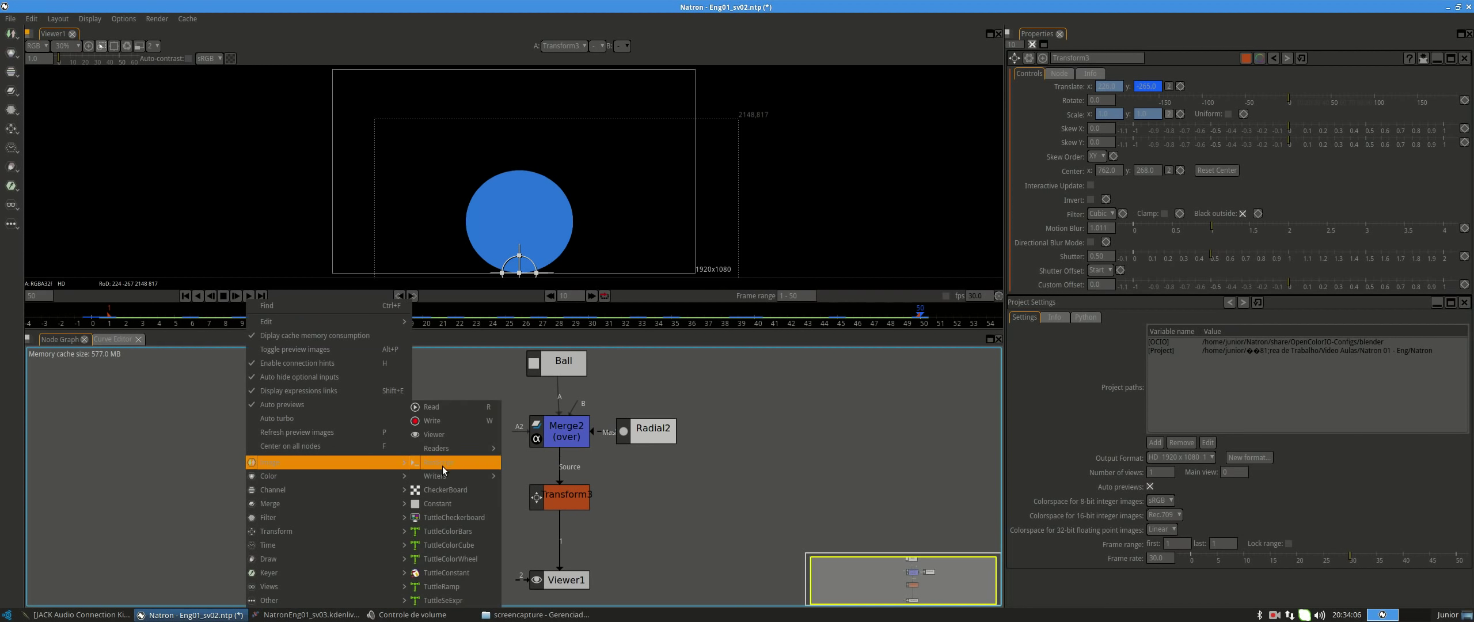
left_click(450, 507)
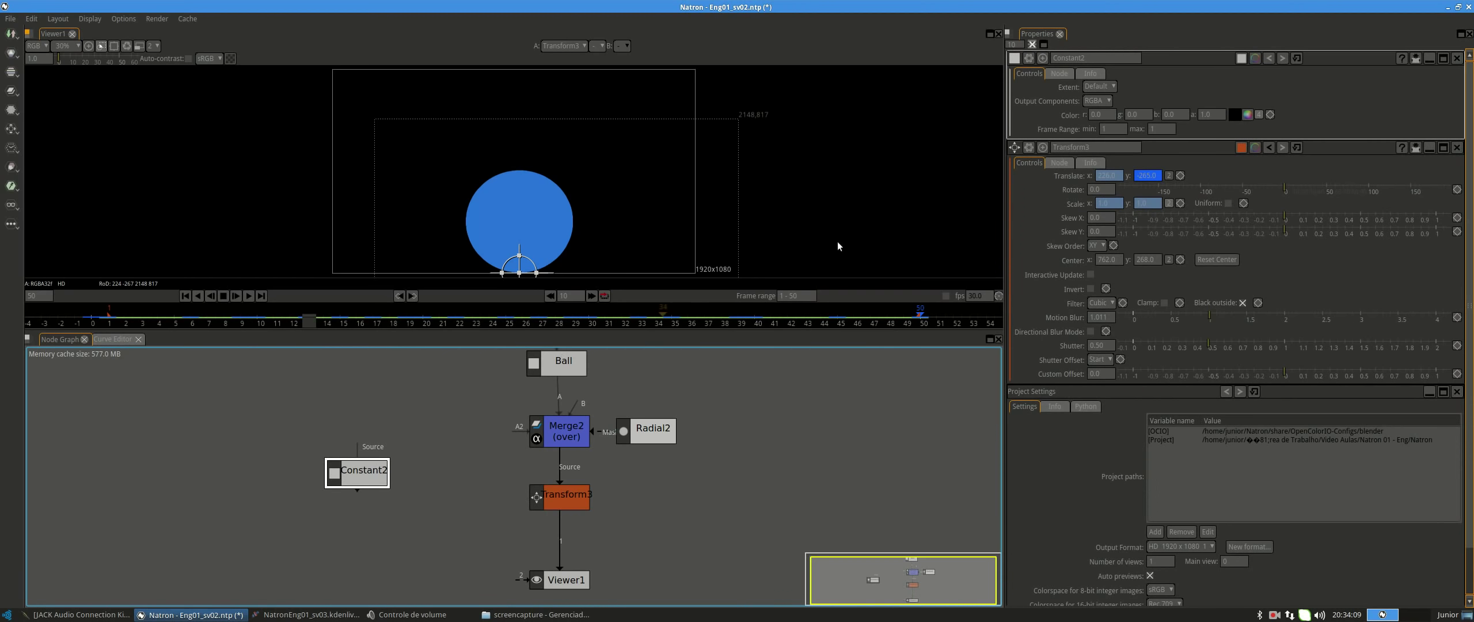
left_click_drag(1093, 58, 788, 59)
type("B")
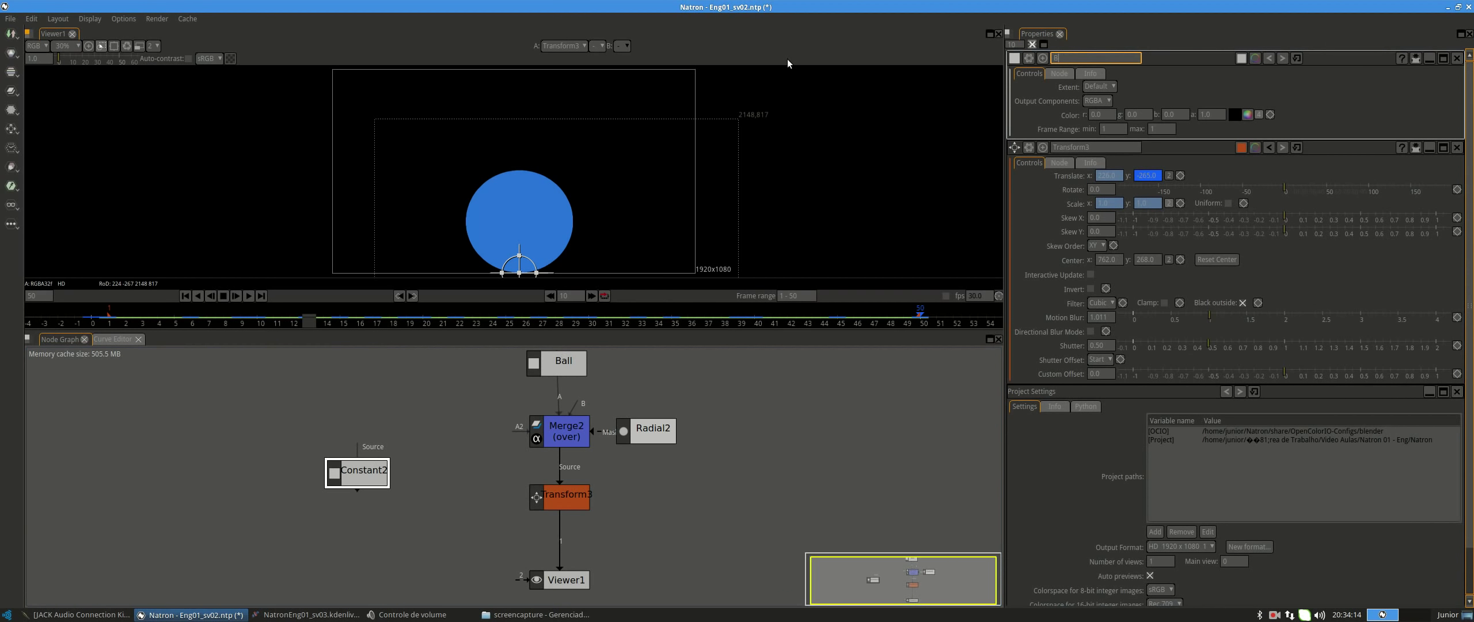
type("G")
type("1")
key("Return")
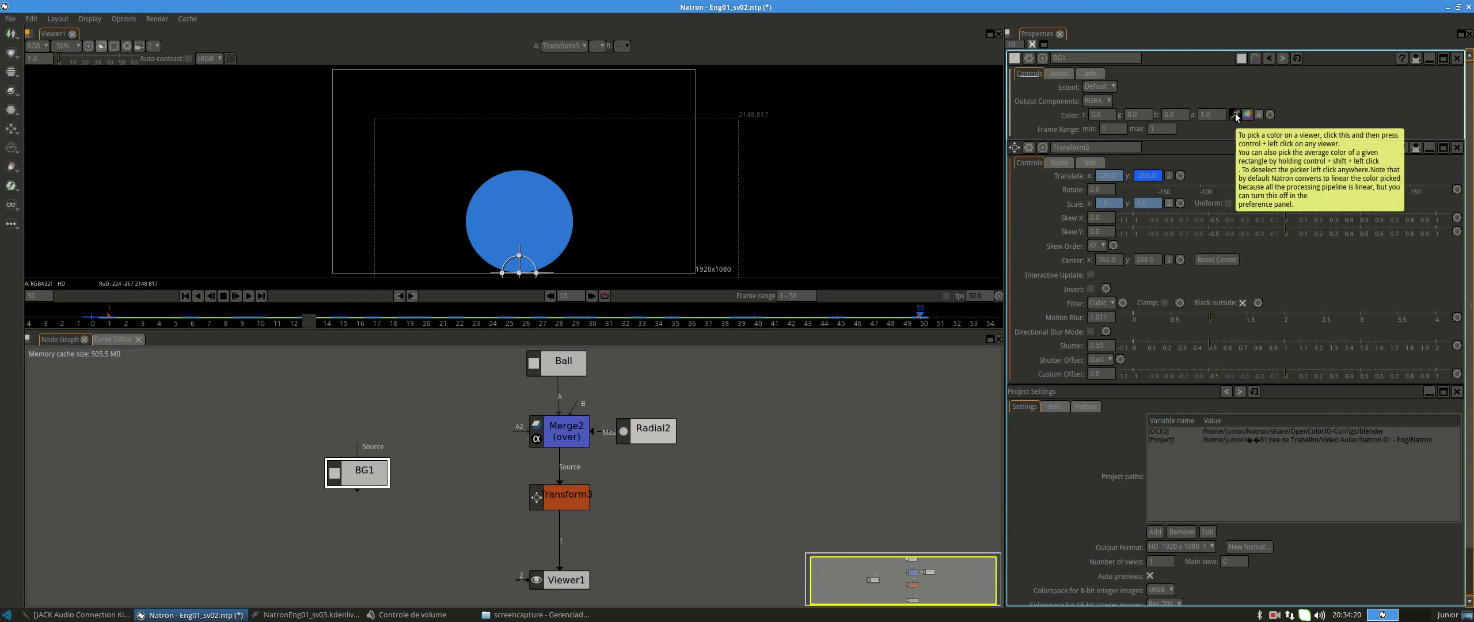
Give BG1 a dark navy blue colour and shift it slightly left.
left_click(1247, 115)
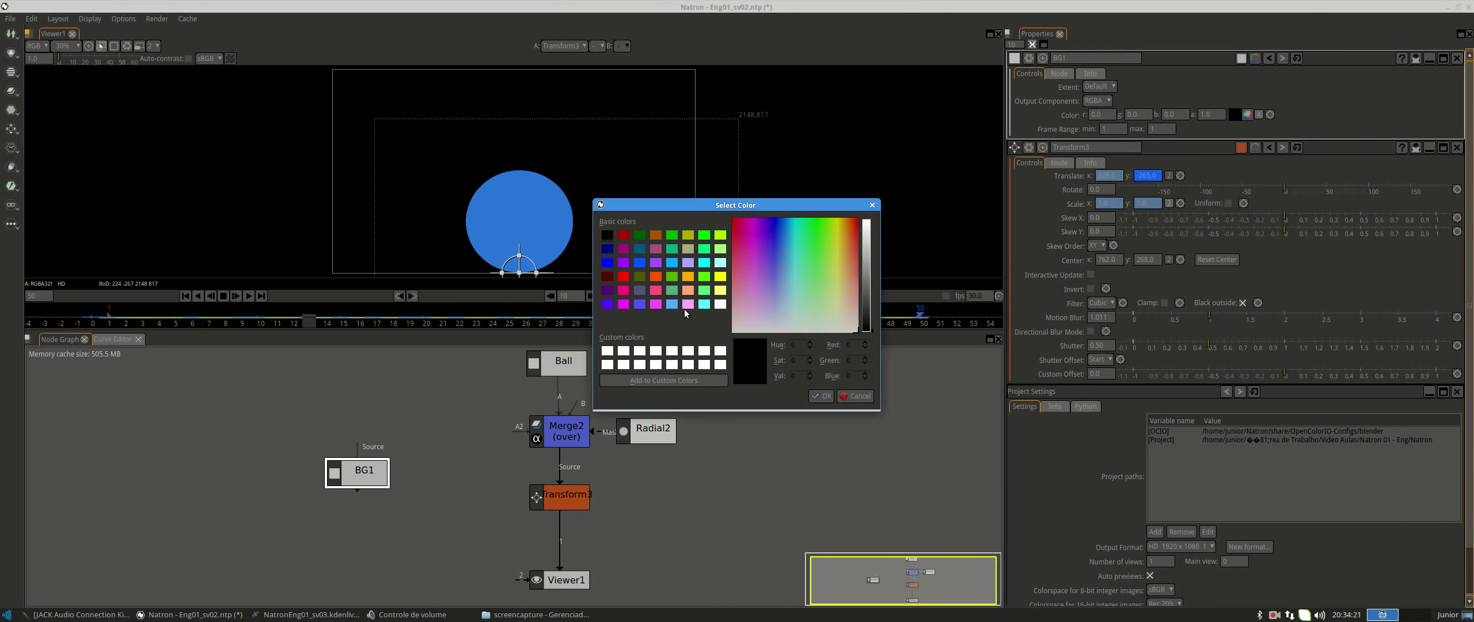
left_click_drag(794, 227, 779, 245)
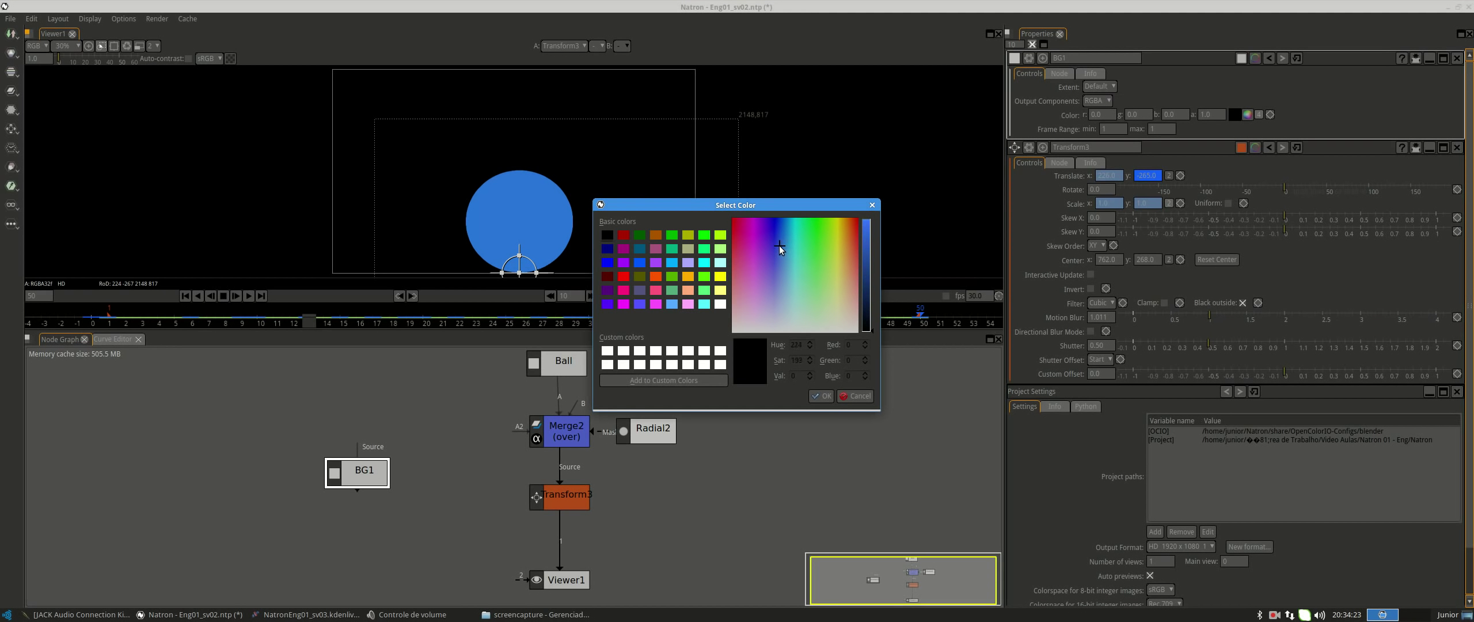
left_click_drag(875, 249, 871, 220)
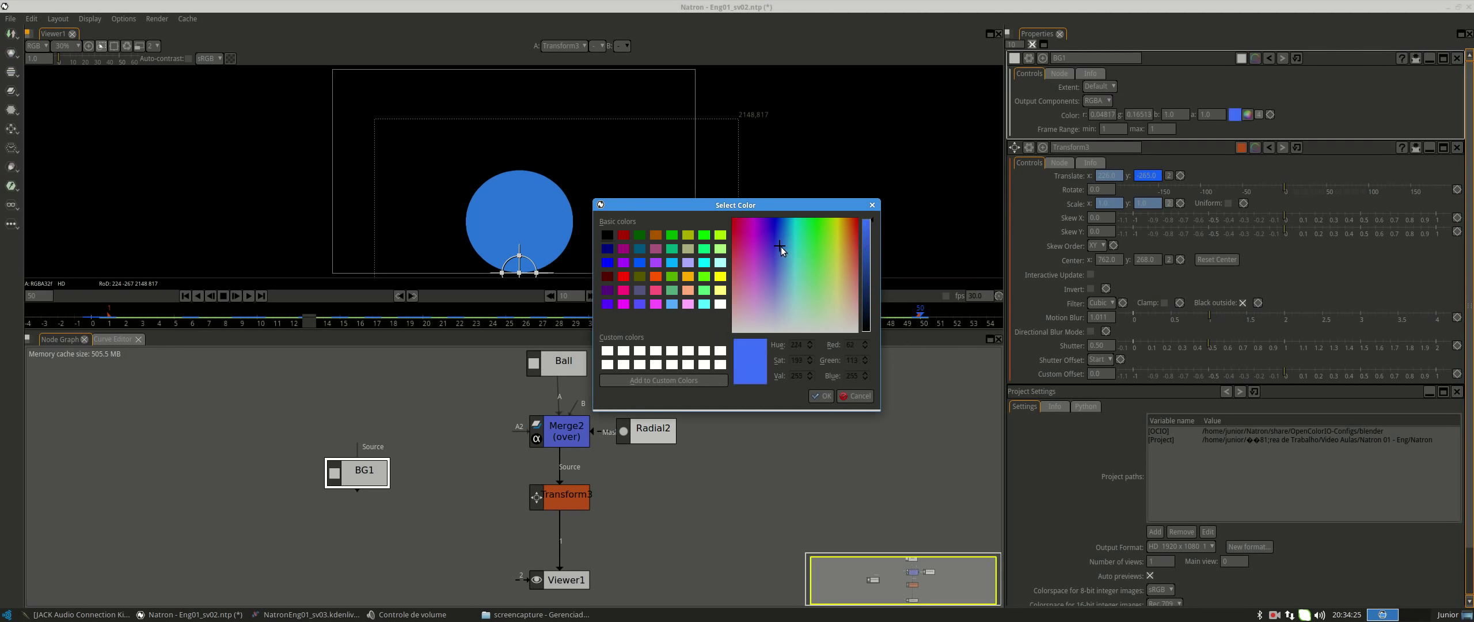
left_click_drag(781, 247, 779, 286)
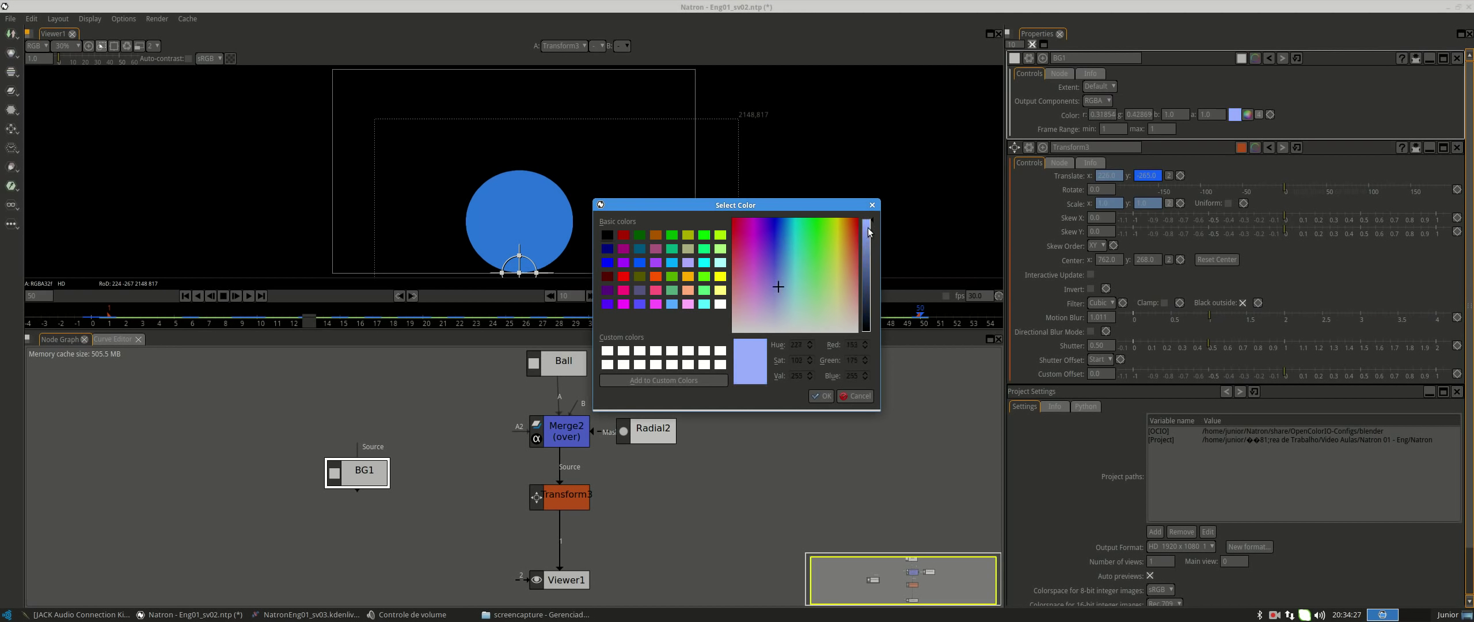
left_click_drag(870, 231, 875, 299)
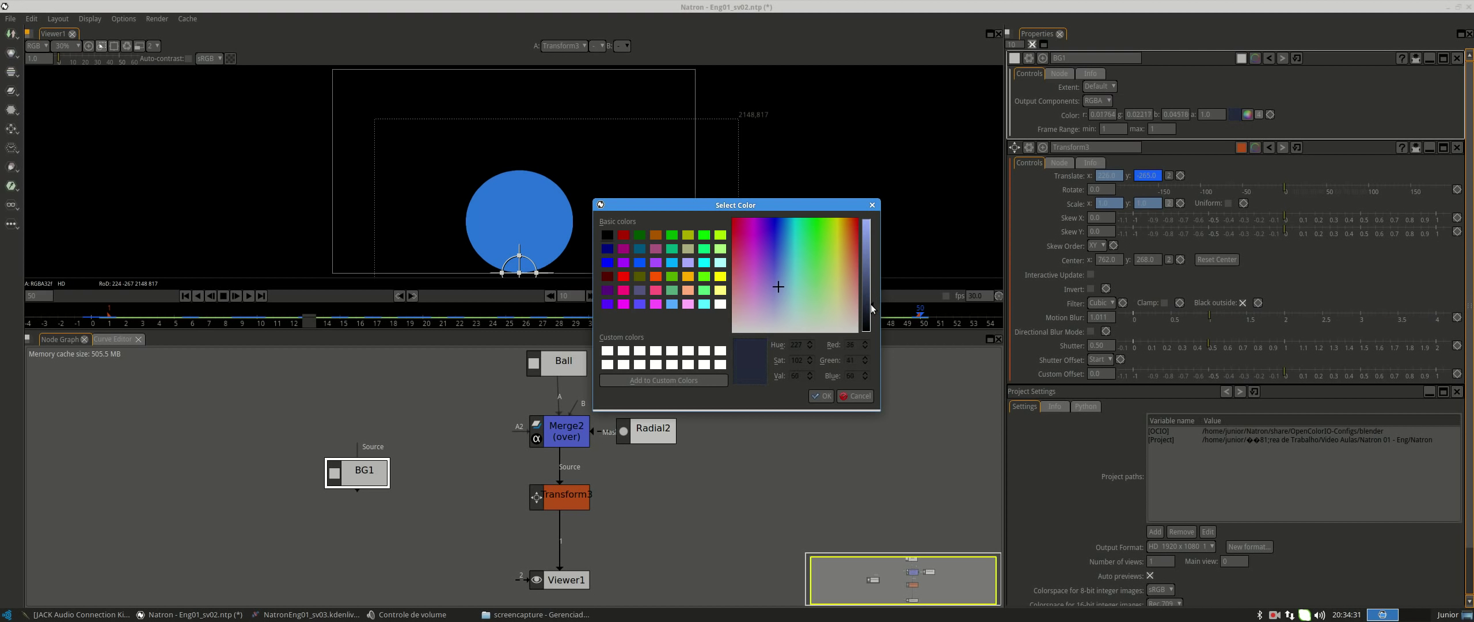
left_click(825, 398)
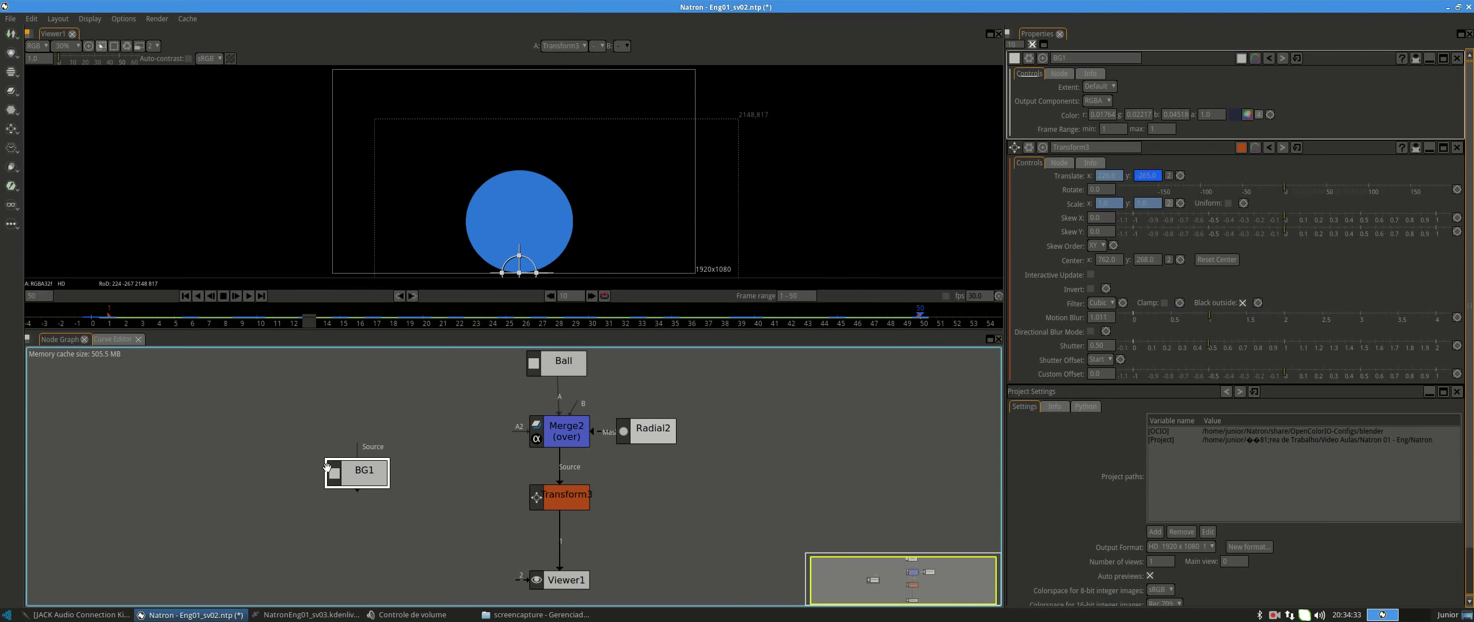
left_click_drag(381, 480, 359, 479)
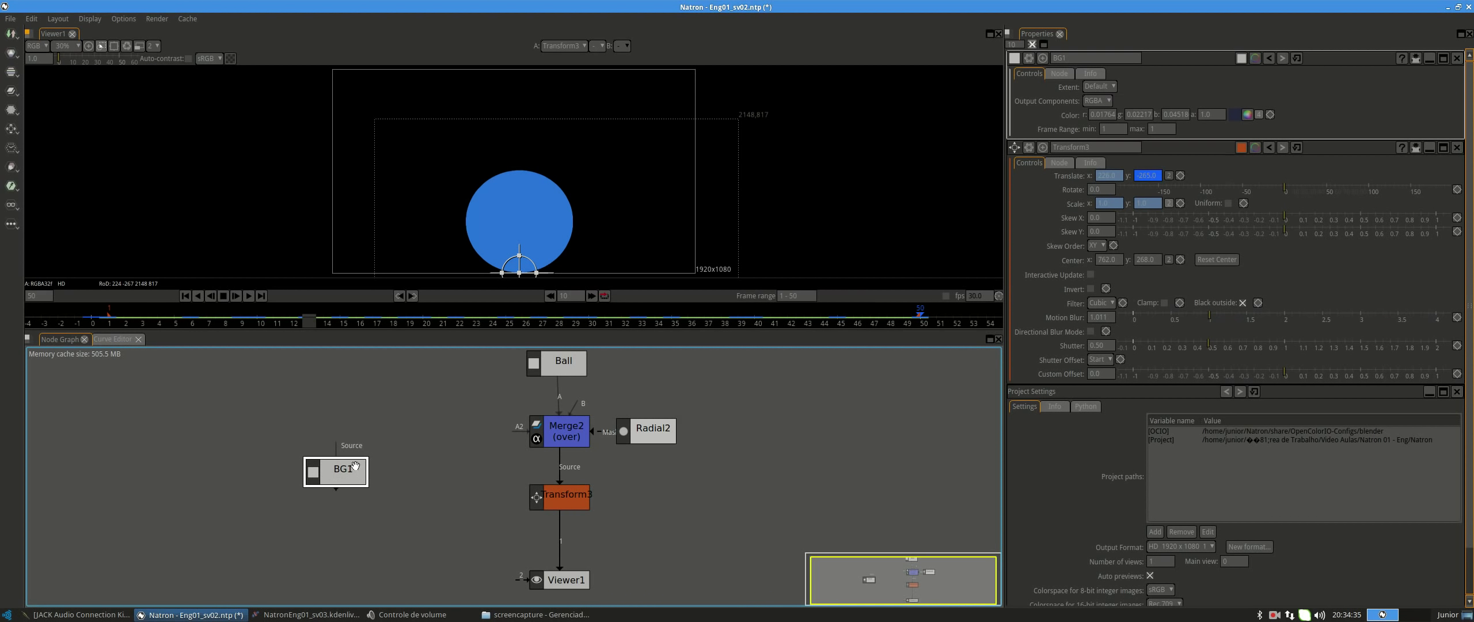
Insert Merge1 between Transform3 and Viewer1, with BG1 lined up on its B input.
key("m")
left_click_drag(338, 520, 559, 540)
left_click_drag(645, 502, 649, 467)
left_click_drag(573, 543, 574, 566)
left_click_drag(567, 503, 566, 518)
left_click_drag(335, 438, 301, 516)
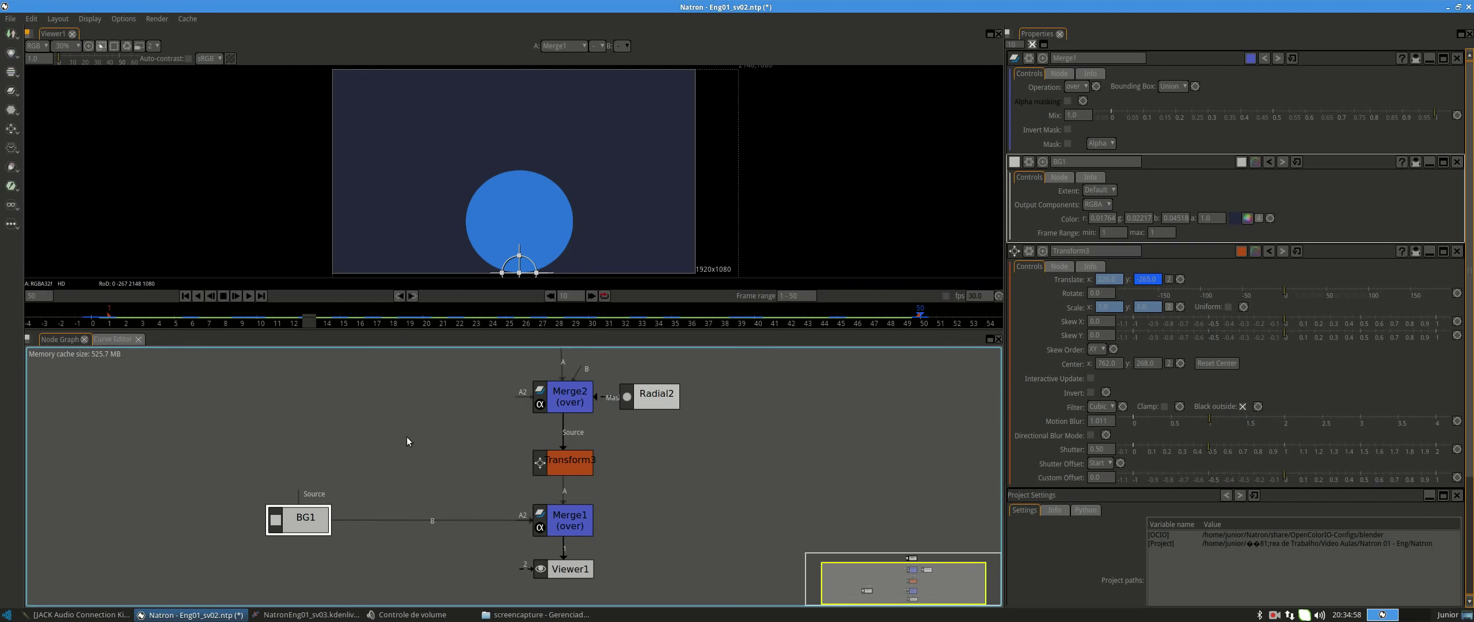
Insert a new Merge3 node between BG1 and Merge1.
left_click_drag(345, 455, 334, 444)
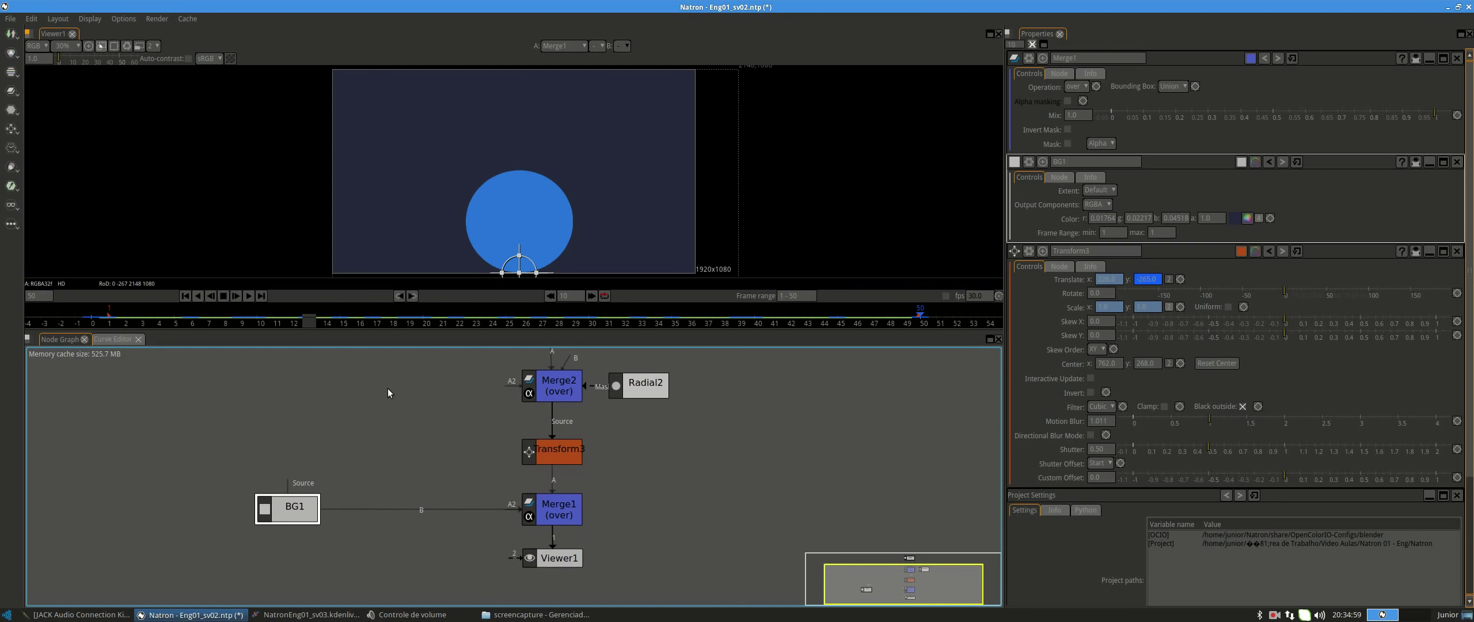
left_click(288, 506, "shift")
left_click(288, 505, "shift")
key("m")
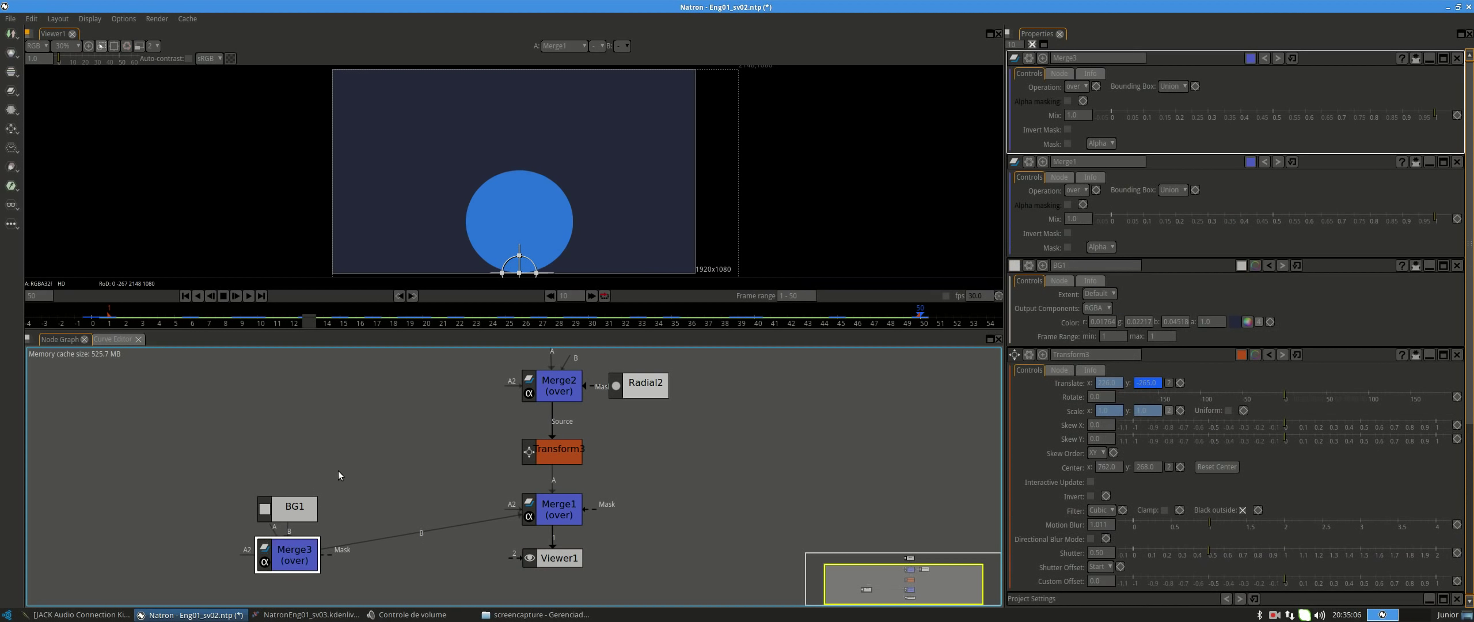
left_click_drag(291, 555, 401, 512)
left_click(262, 427)
left_click(289, 503)
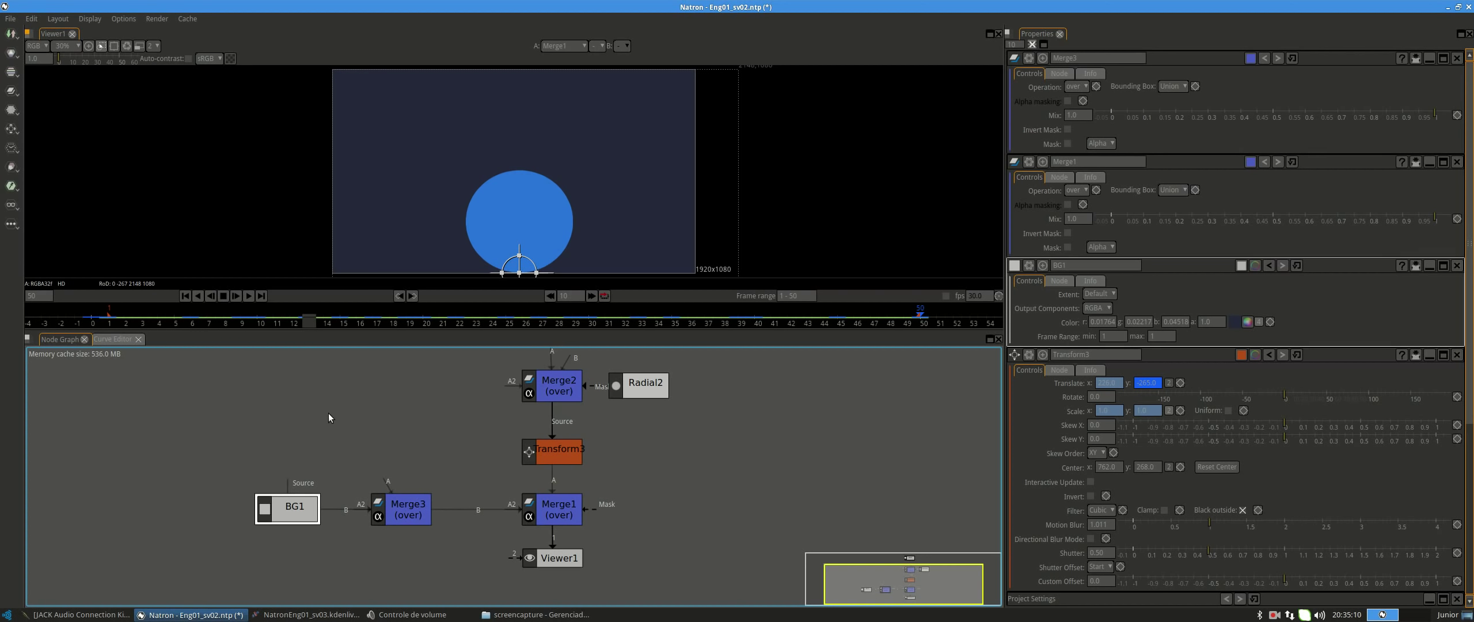
Paste a BG1 copy named BG2, darken its colour, and connect it to Merge3's A input.
key("ctrl+v")
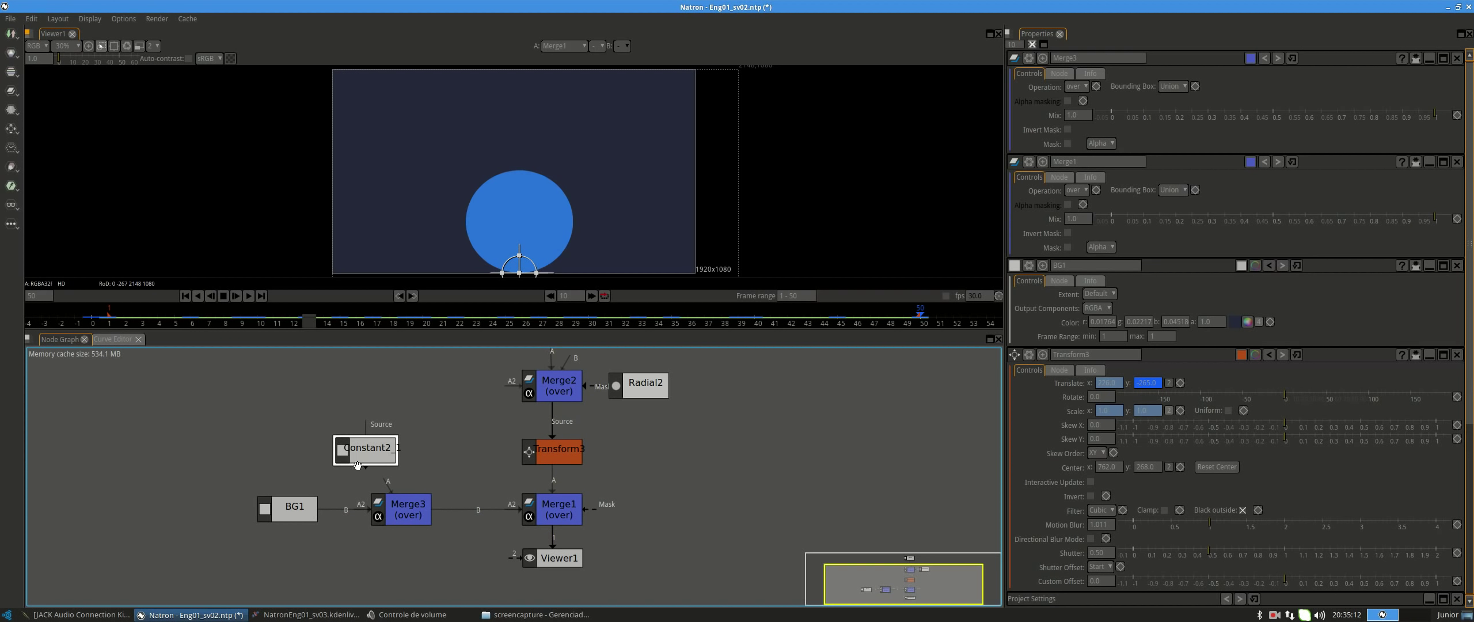
left_click_drag(359, 452, 284, 453)
left_click_drag(1101, 58, 938, 54)
type("BG")
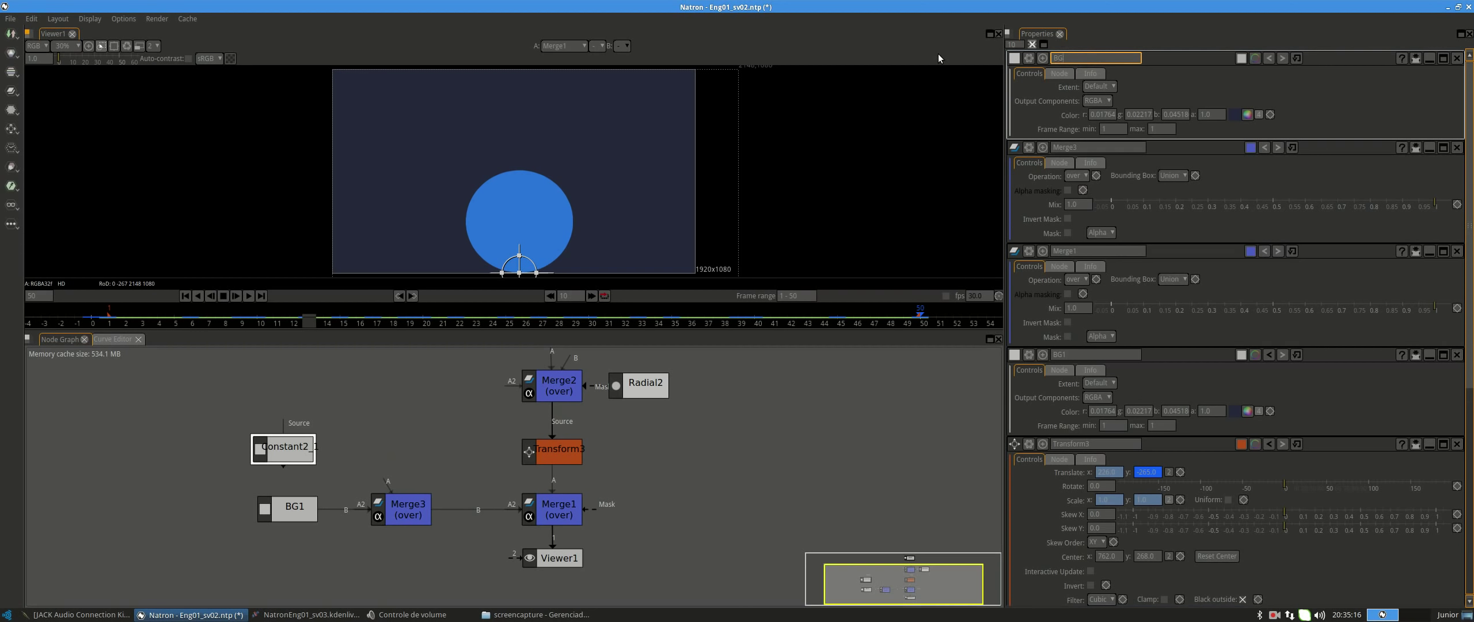
type("2")
key("Return")
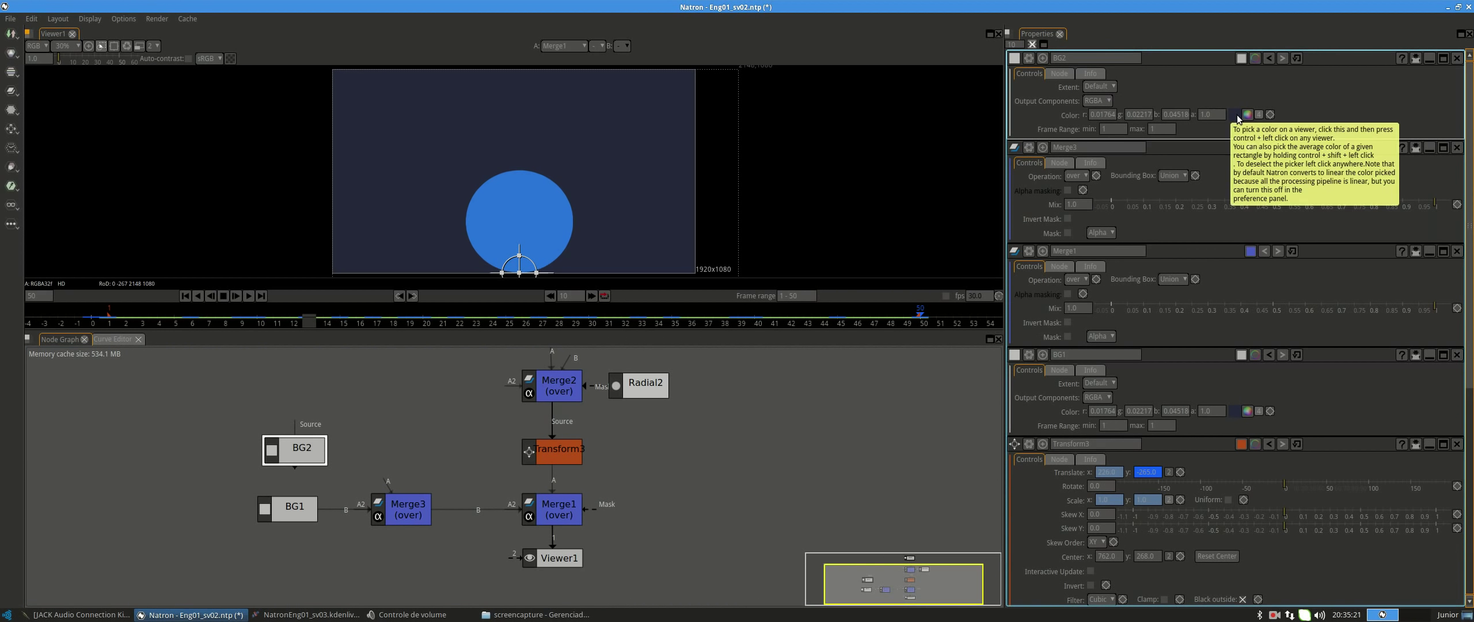
left_click(1248, 114)
left_click_drag(873, 307, 873, 317)
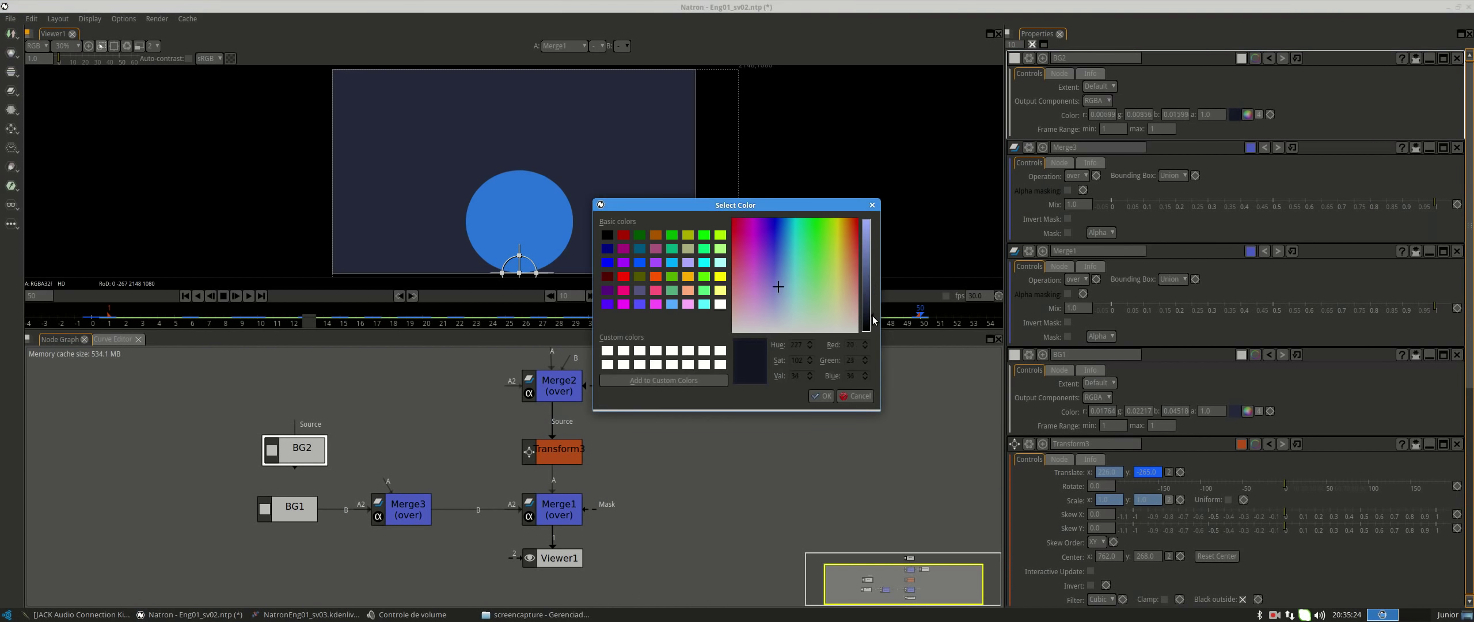
left_click(823, 396)
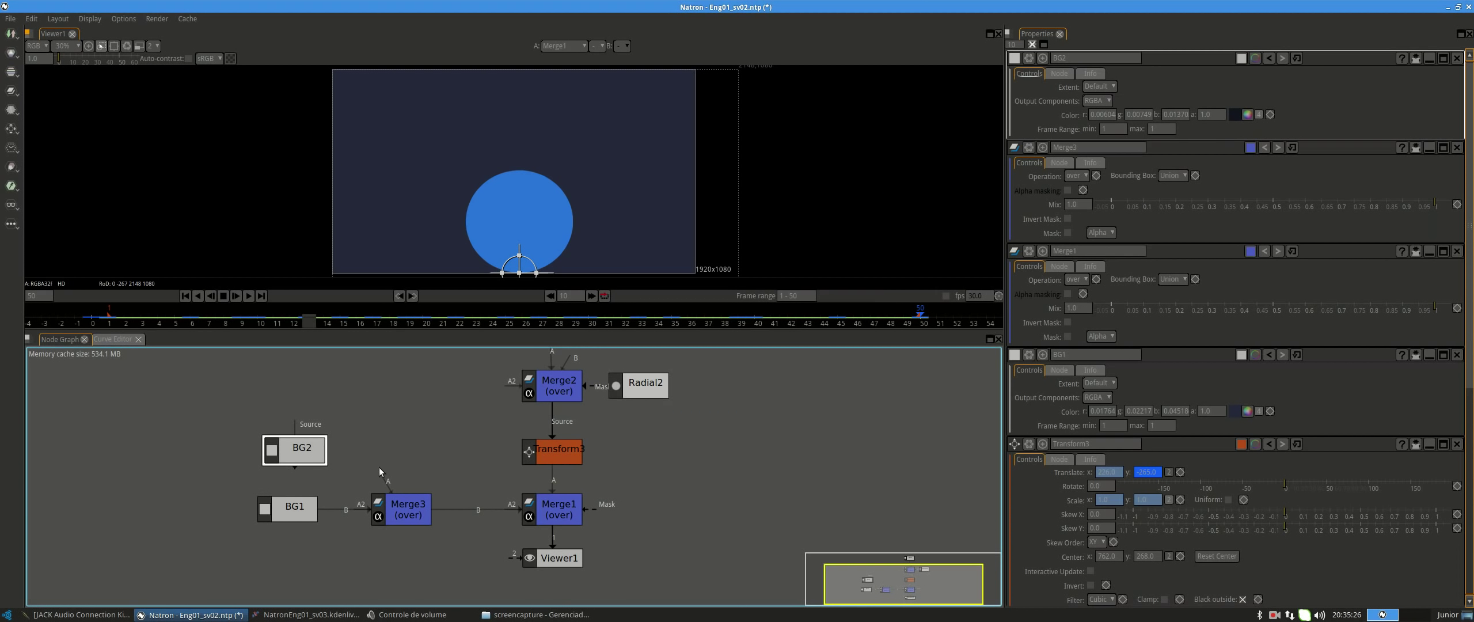
left_click_drag(384, 483, 289, 449)
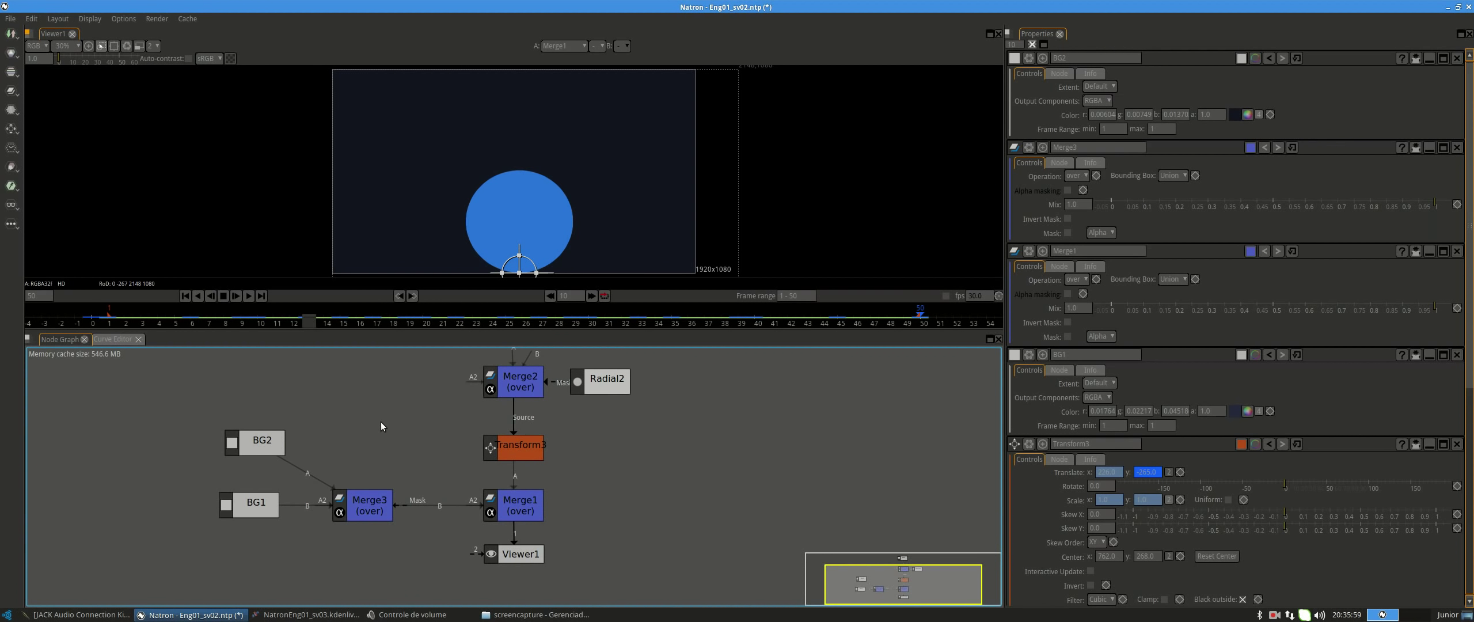
Add a Radial3 node and reconnect Merge3 into Merge1's B input.
right_click(364, 411)
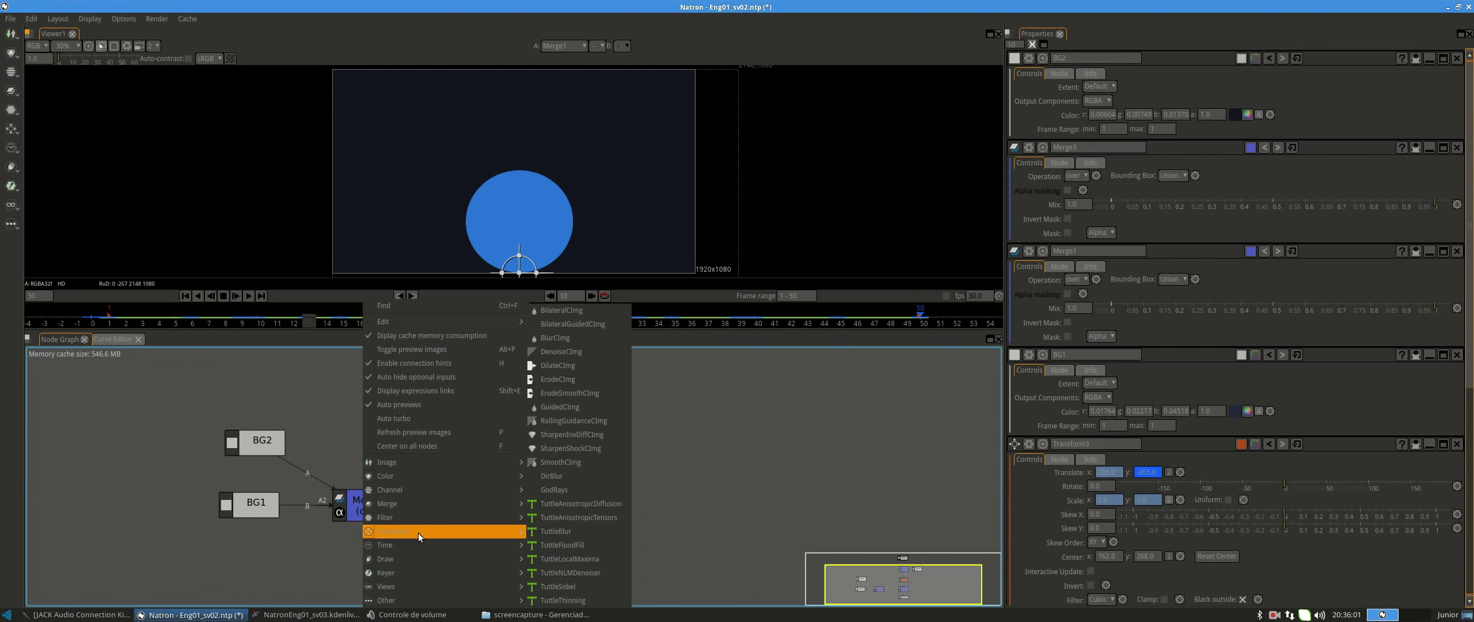
mouse_move(410, 557)
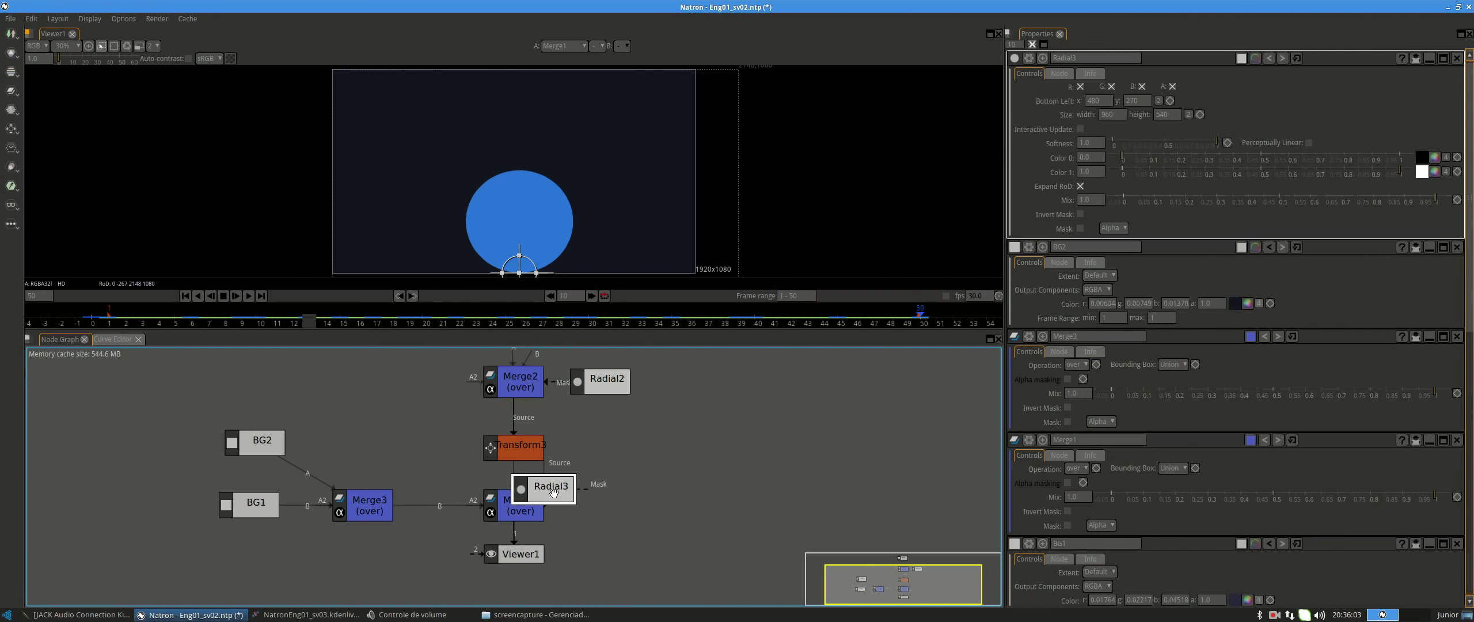
left_click_drag(551, 491, 392, 411)
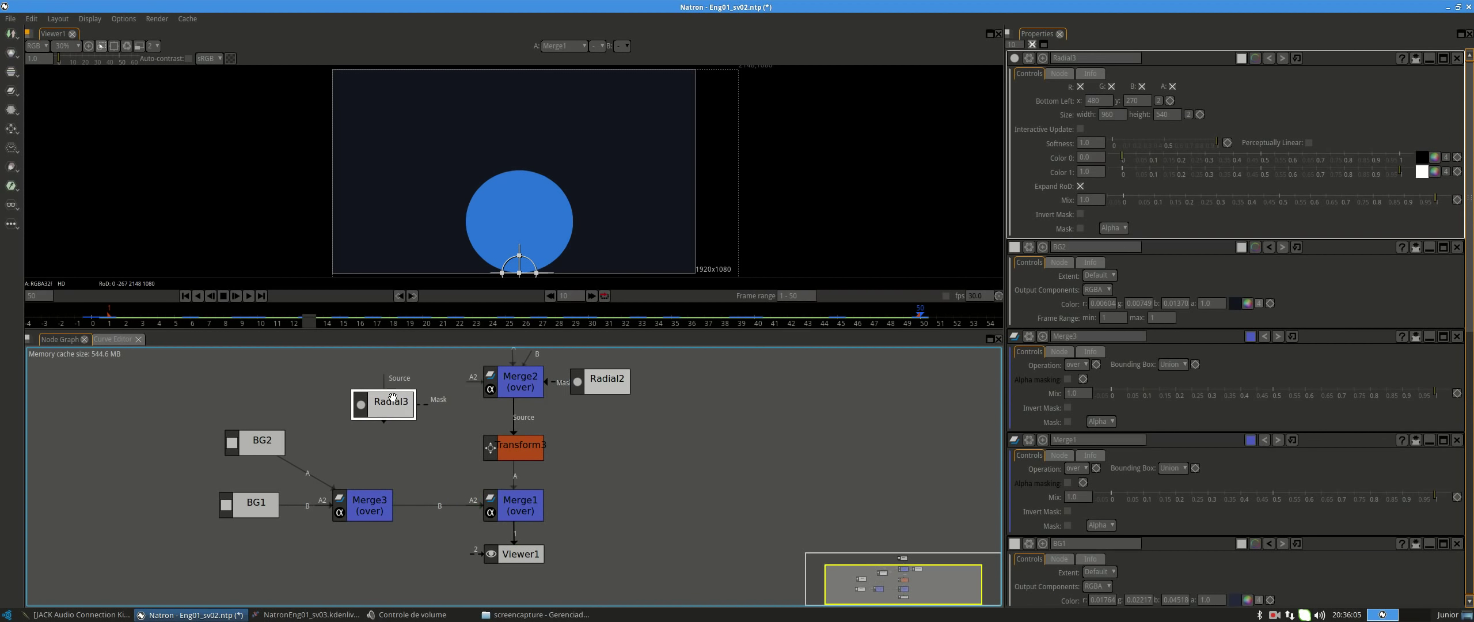
left_click(367, 502)
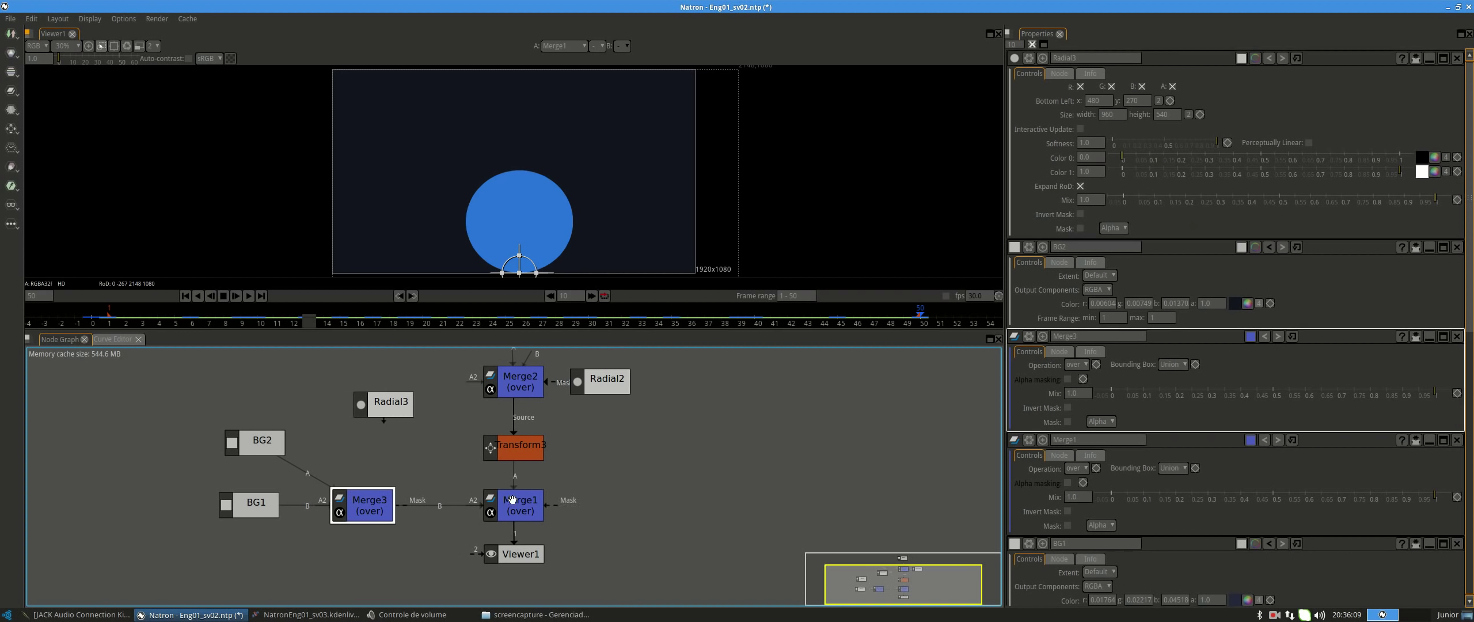
left_click_drag(447, 504, 382, 378)
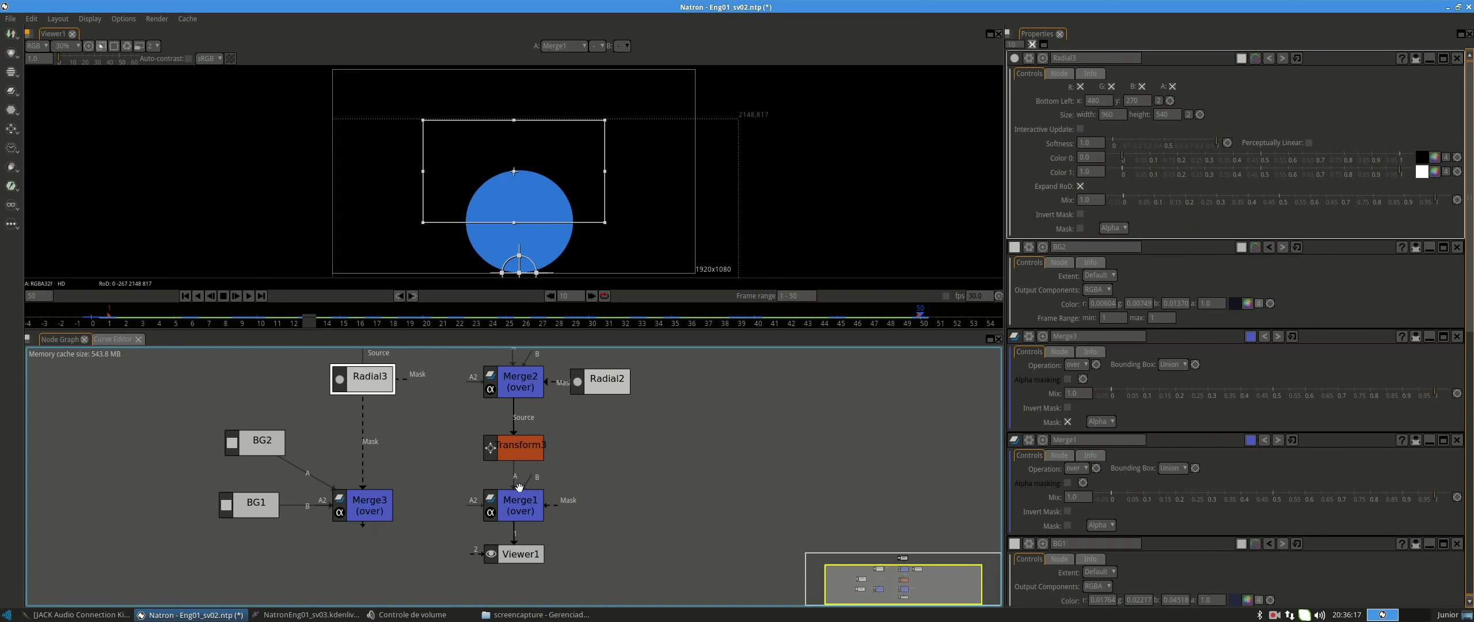
left_click_drag(519, 487, 421, 501)
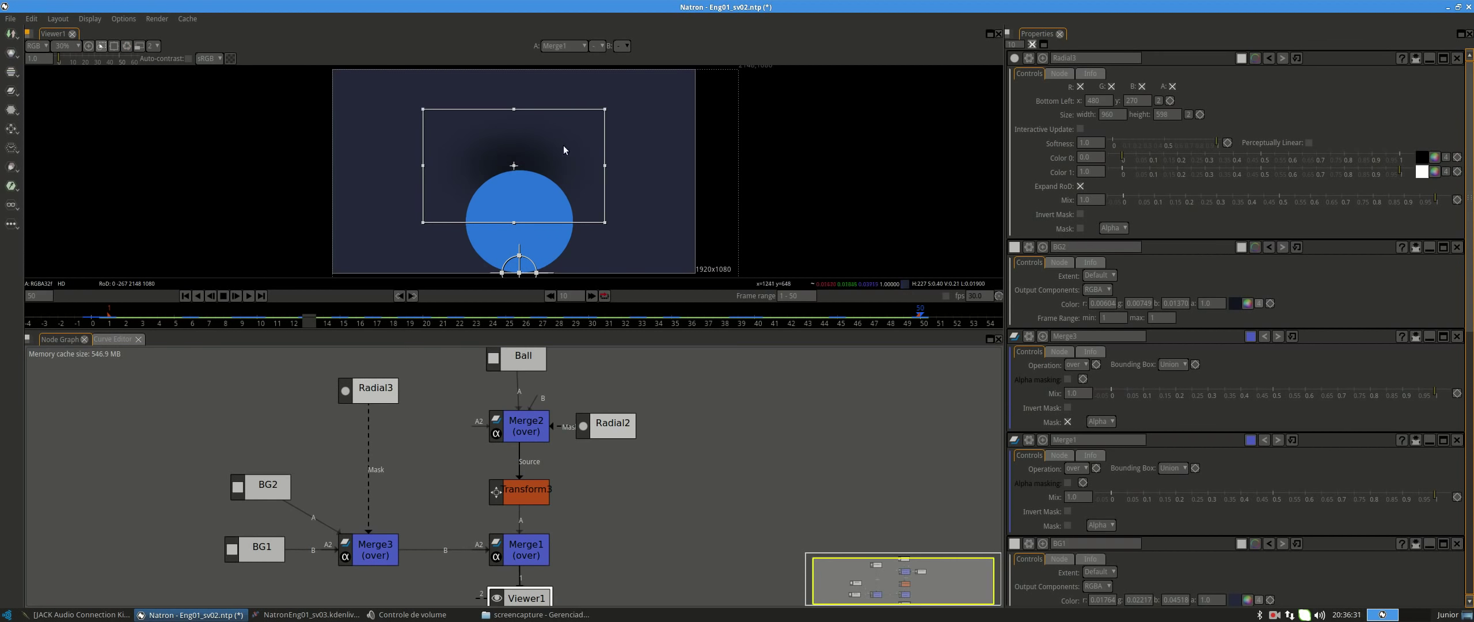
Insert an Invert node after Radial3 so the radial mask is inverted.
left_click(370, 394)
scroll(443, 430, "down", 1)
left_click_drag(443, 430, 477, 432)
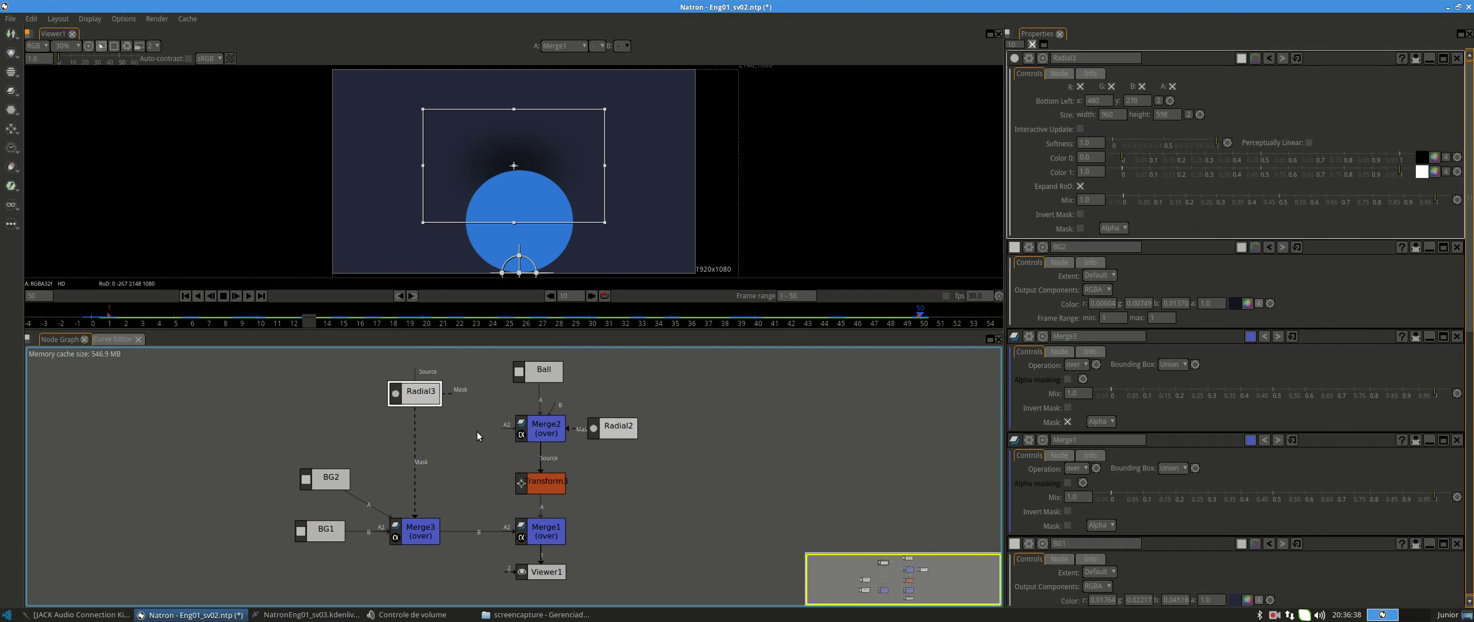
right_click(432, 429)
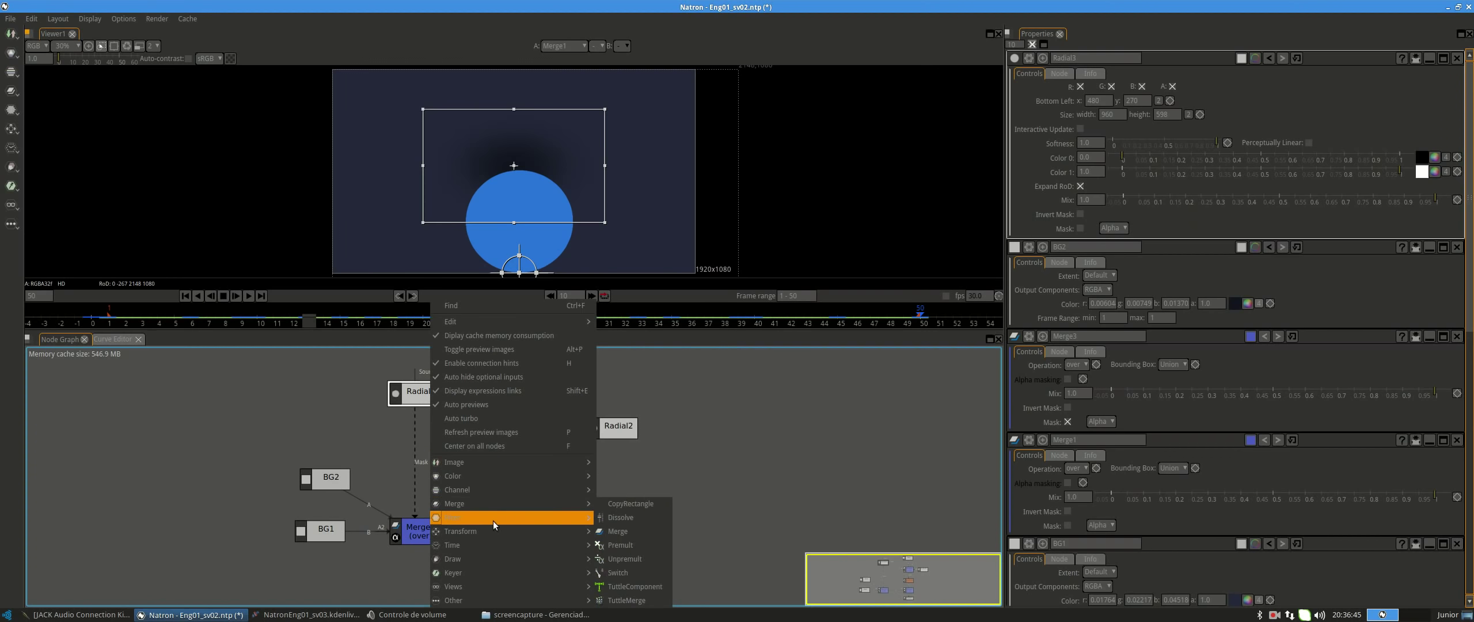
mouse_move(493, 476)
left_click(623, 490)
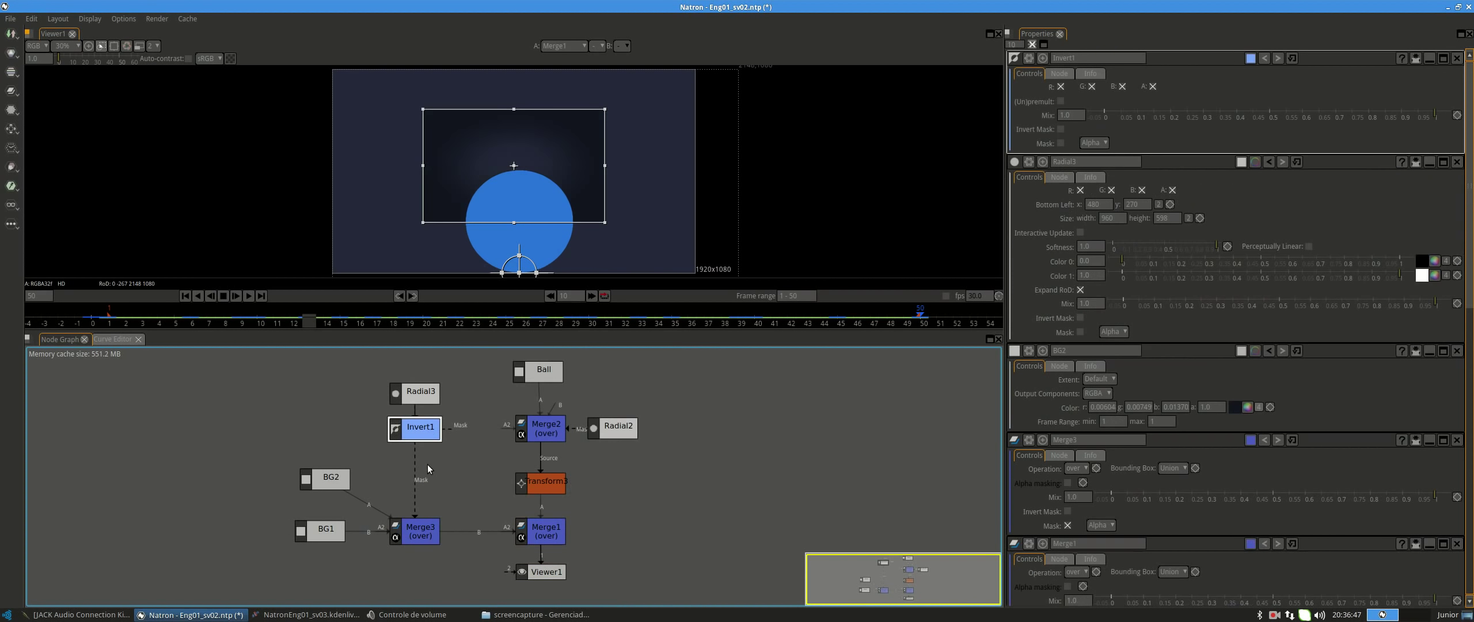
left_click_drag(424, 431, 425, 443)
scroll(542, 167, "down", 3)
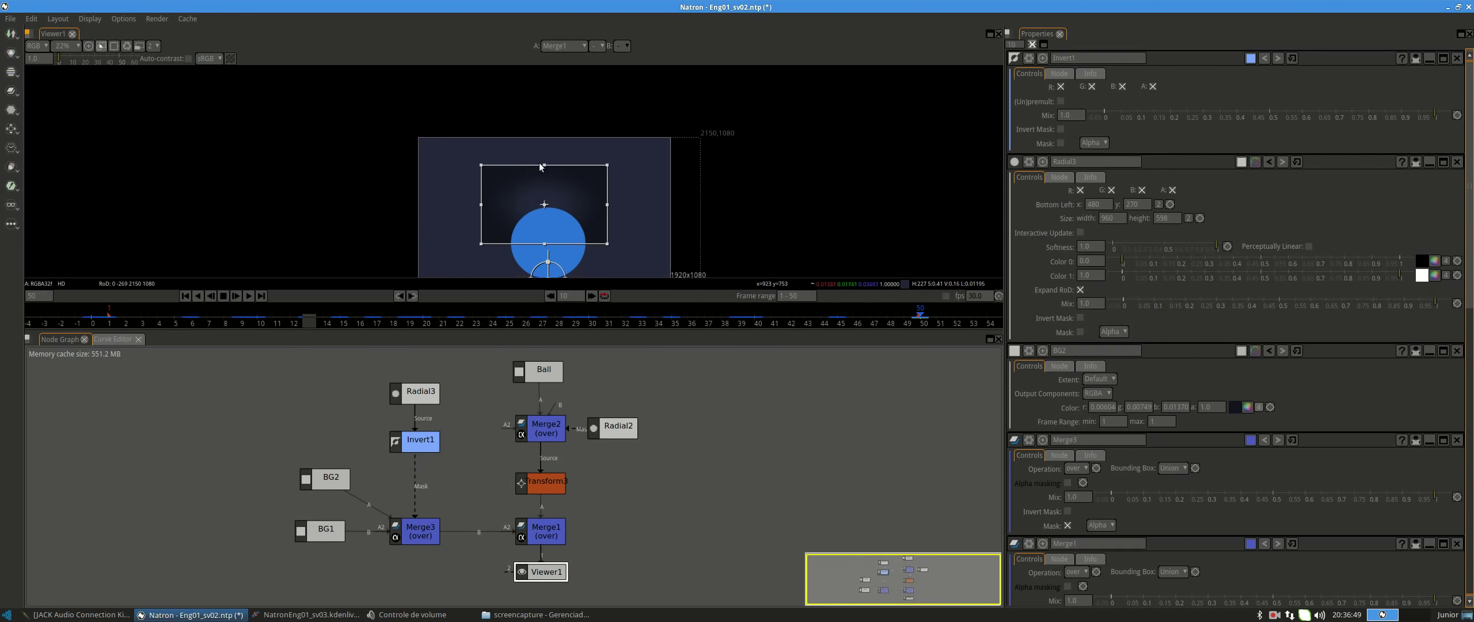
Stretch the radial shape past the frame edges, then play from the first frame to preview the vignette.
left_click_drag(482, 117, 359, 66)
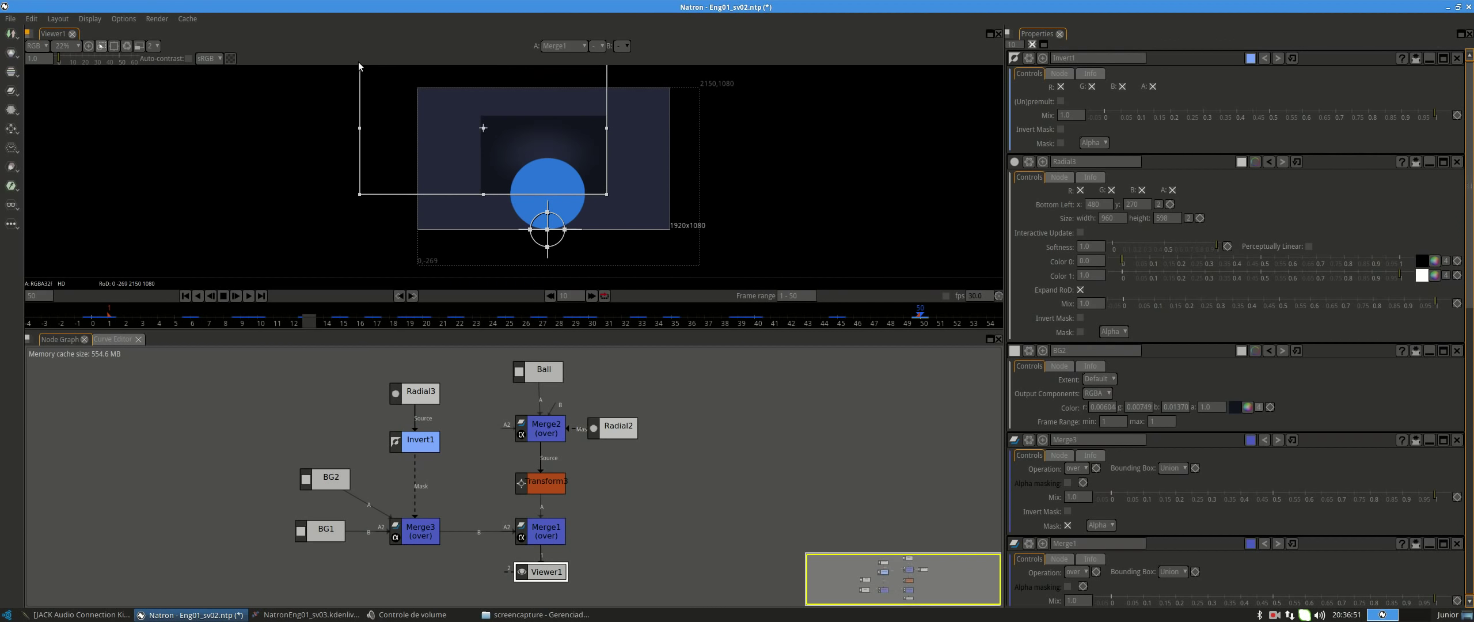
left_click_drag(606, 194, 618, 231)
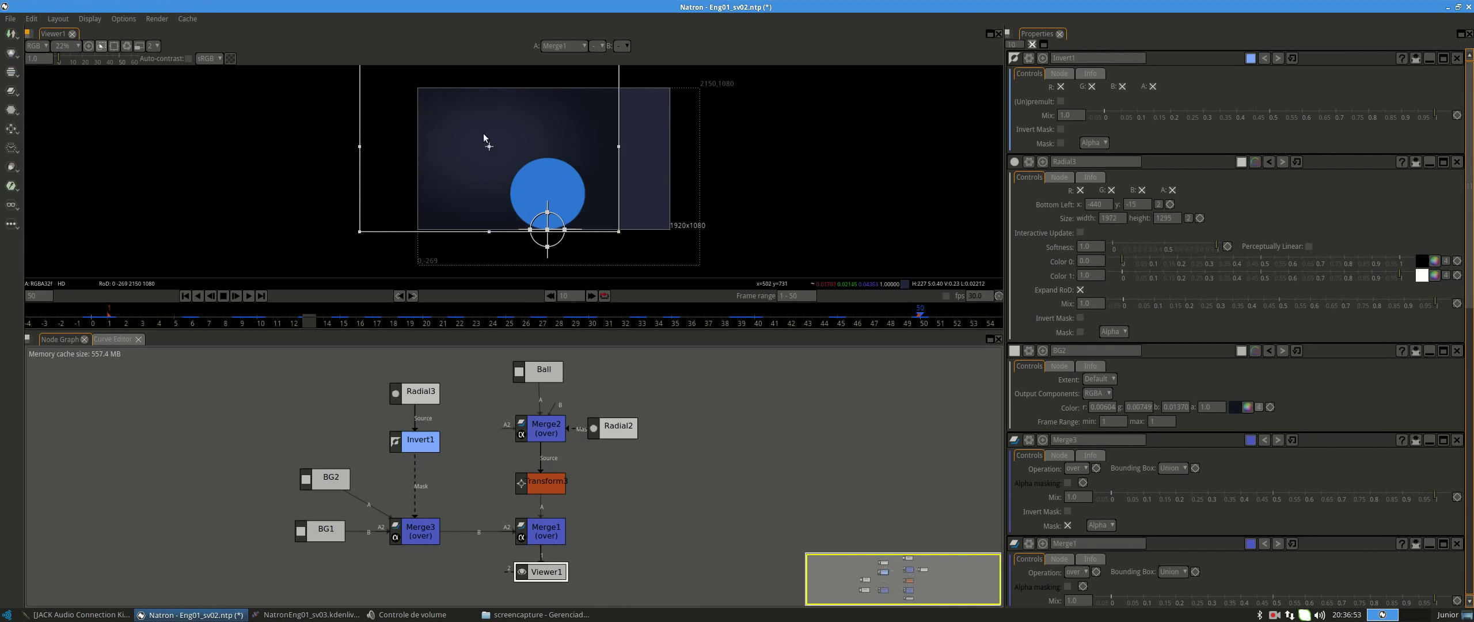
left_click_drag(489, 146, 543, 159)
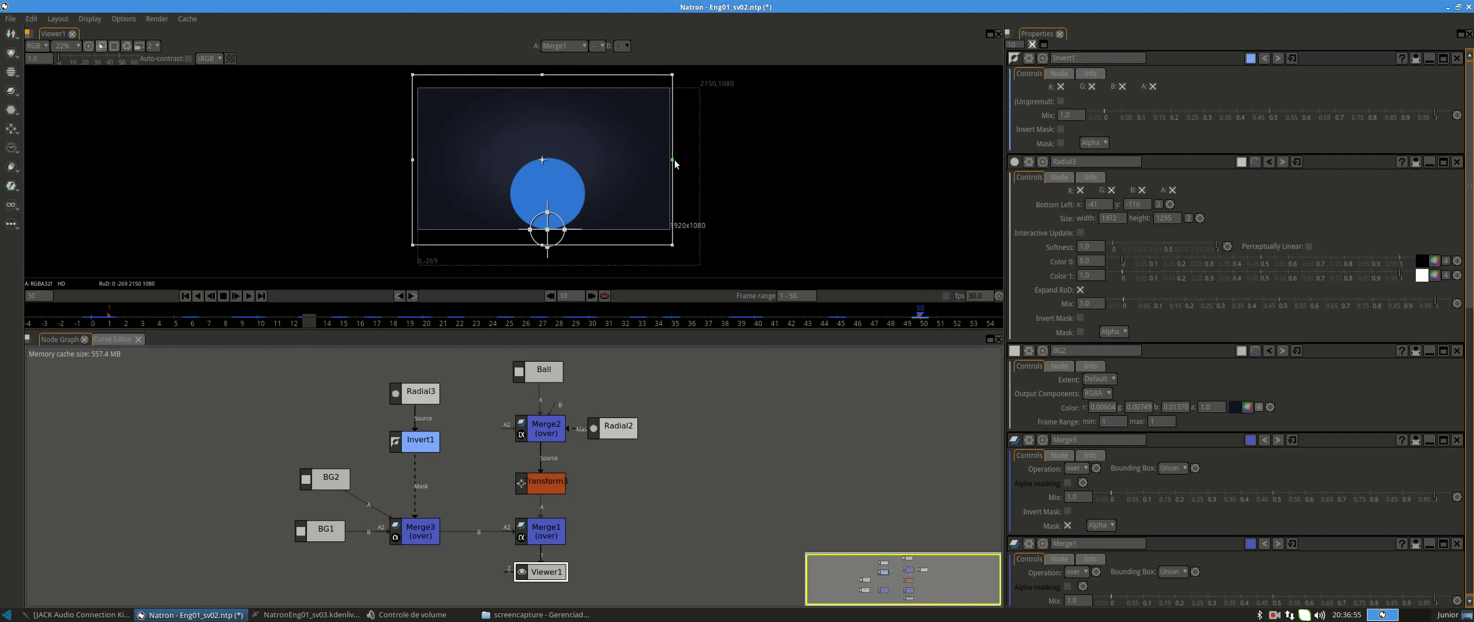
left_click_drag(673, 161, 726, 161)
left_click_drag(569, 161, 550, 164)
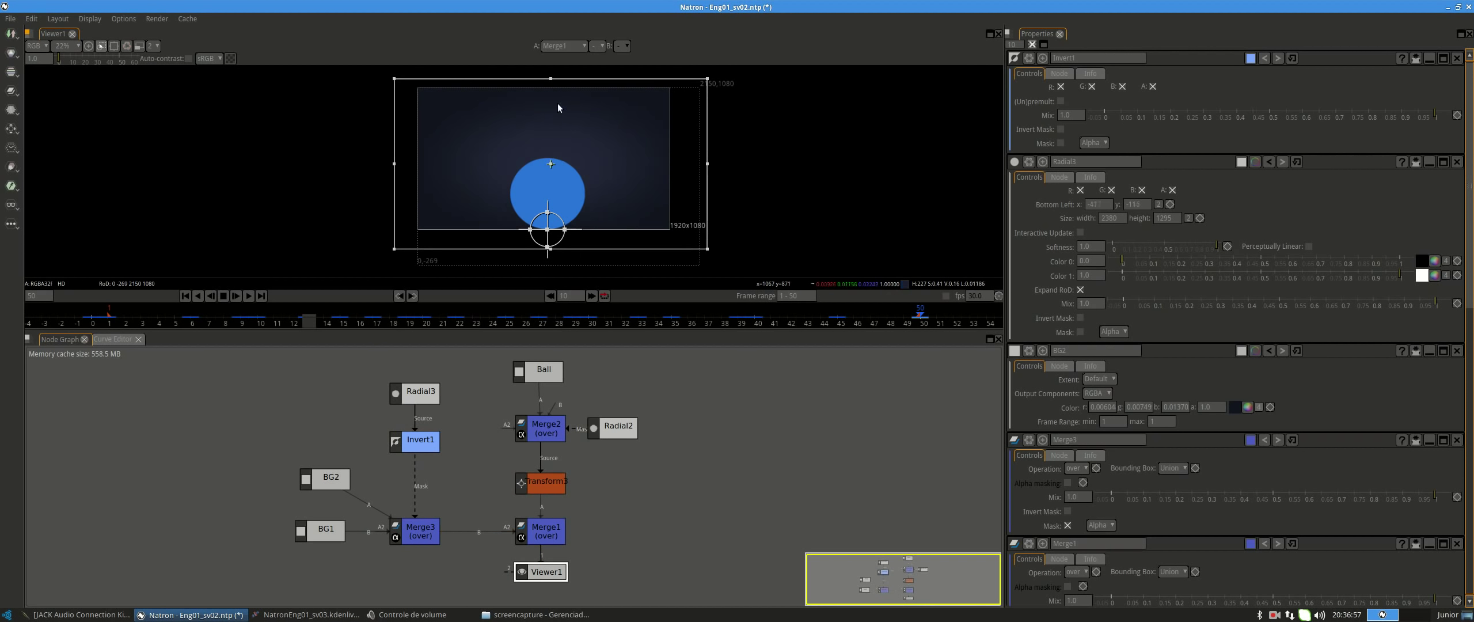
left_click_drag(551, 79, 552, 34)
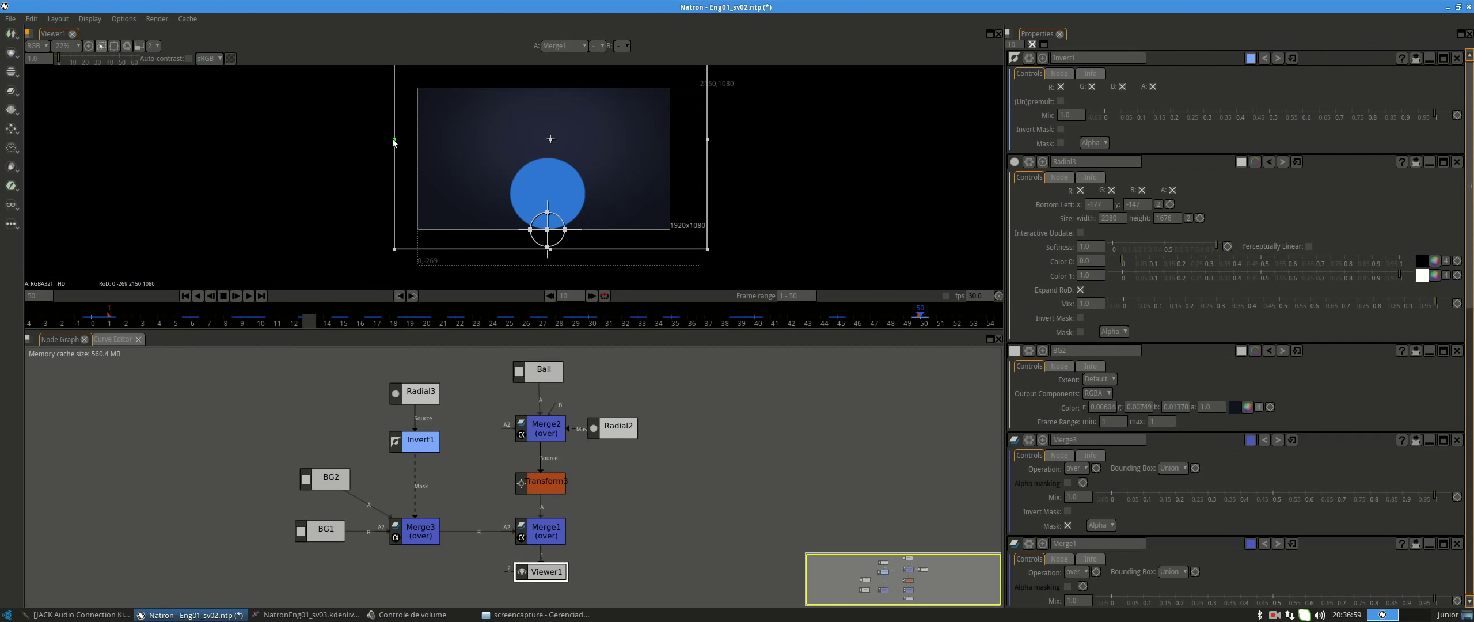
left_click_drag(394, 142, 375, 142)
left_click_drag(550, 139, 550, 155)
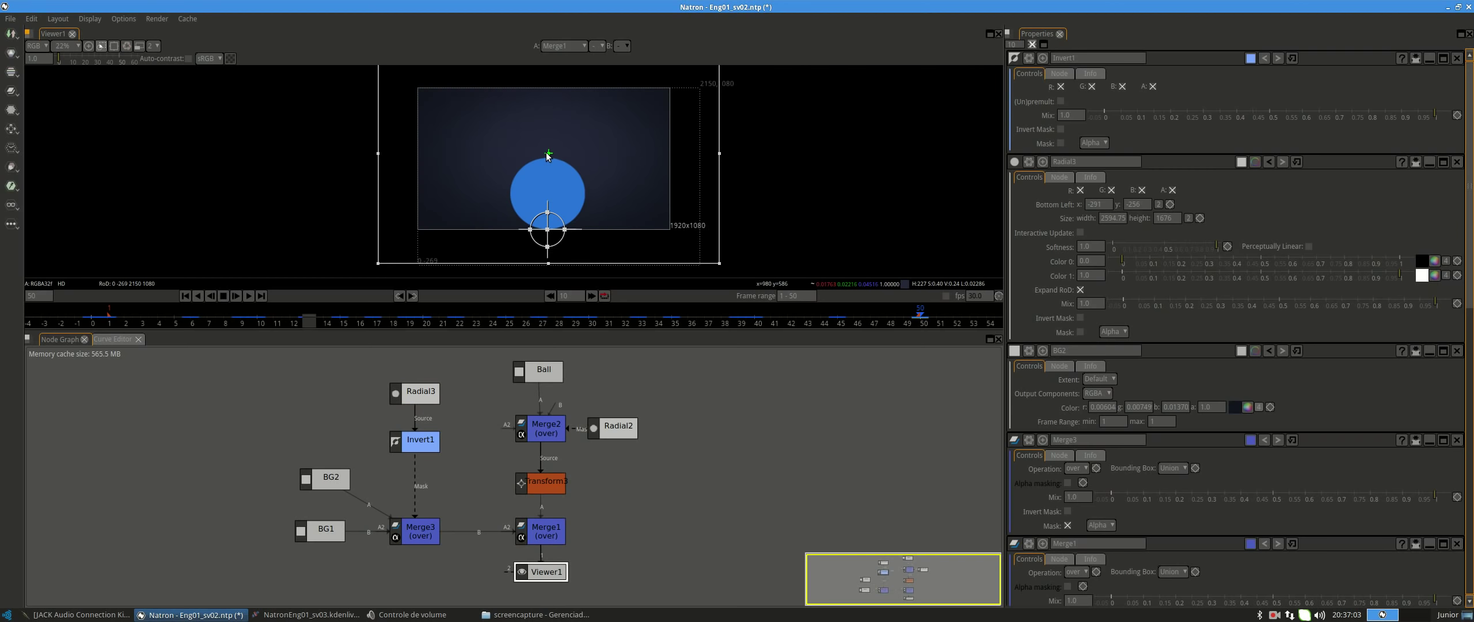
left_click(185, 296)
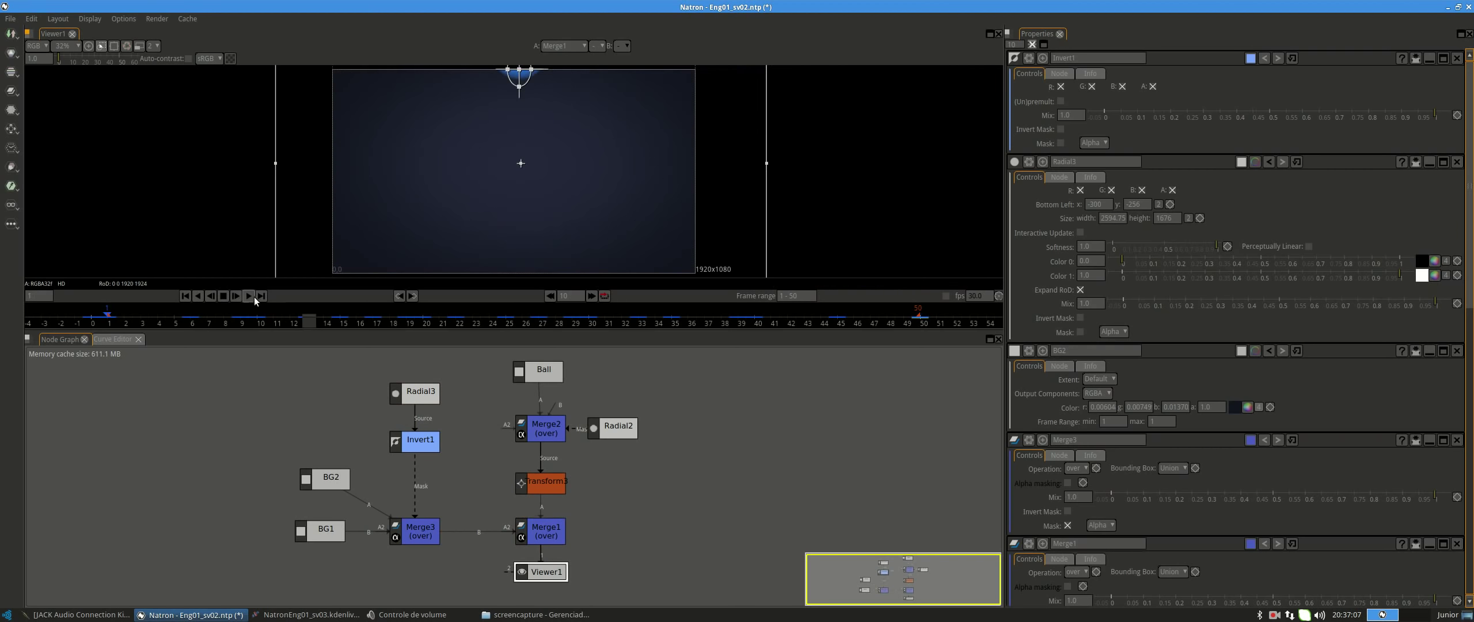
left_click(249, 296)
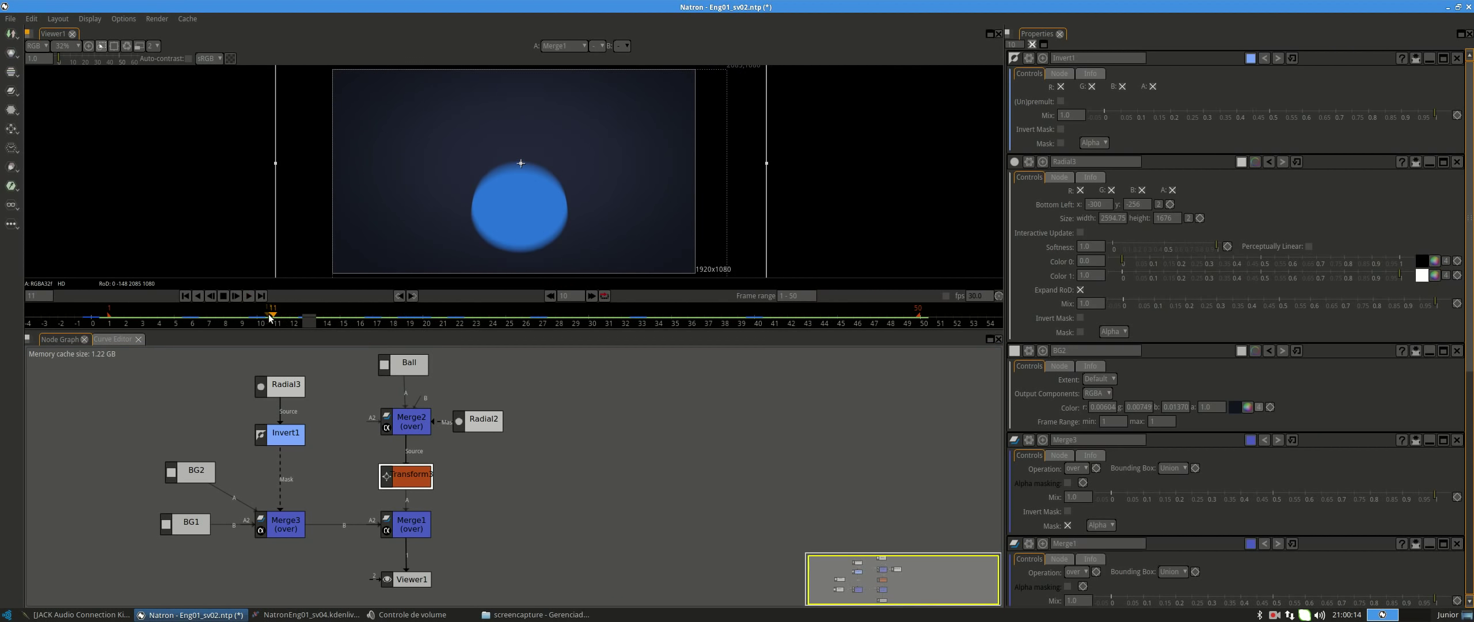
left_click(139, 311)
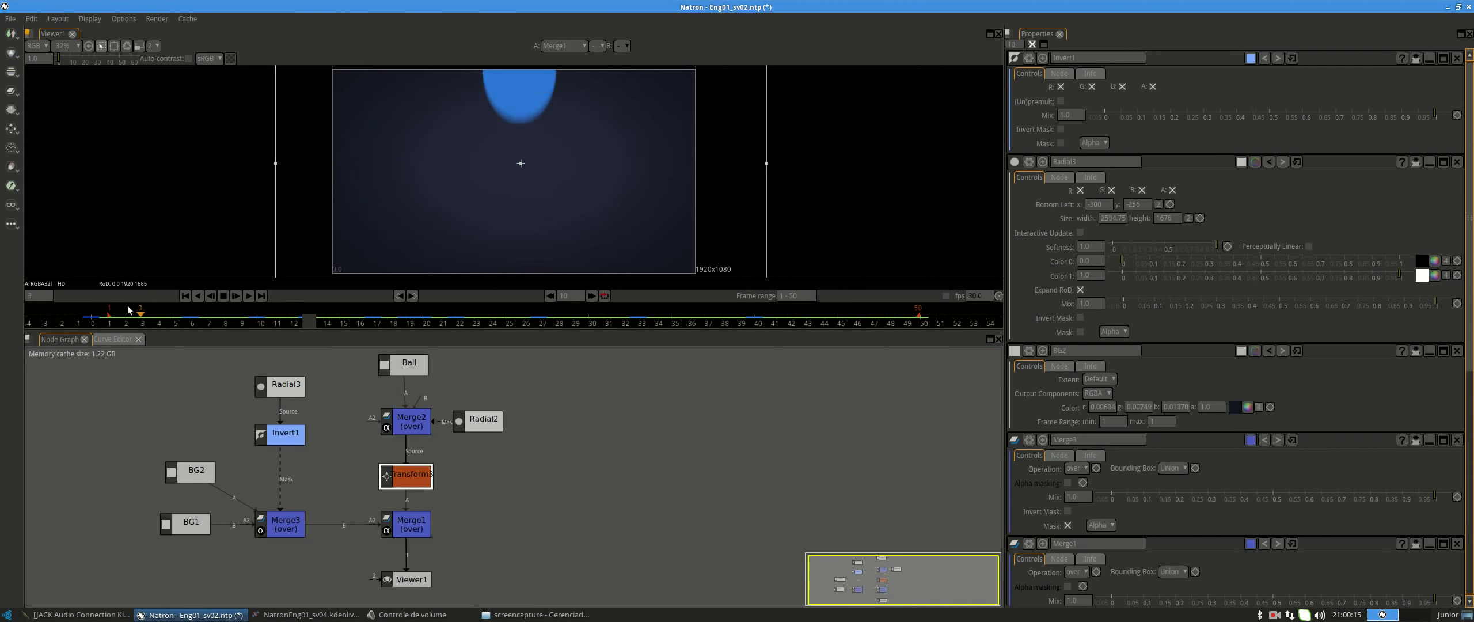
left_click_drag(128, 310, 108, 315)
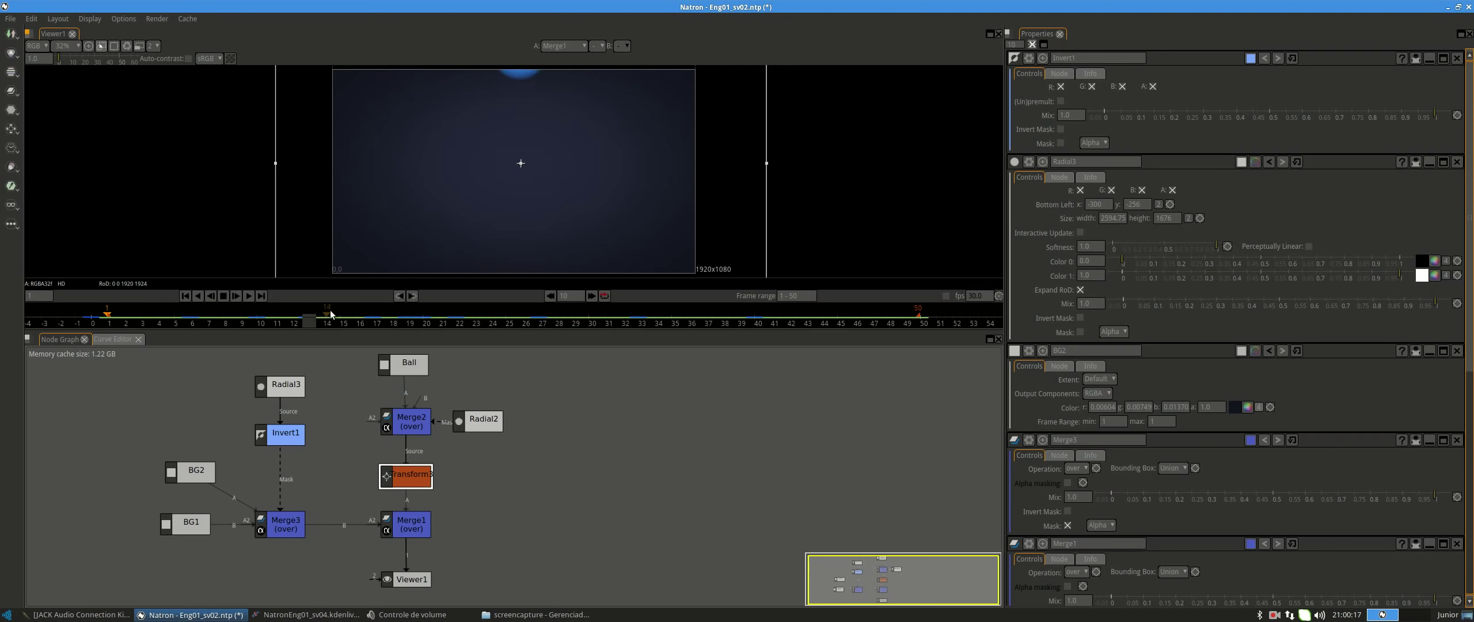
left_click(491, 322)
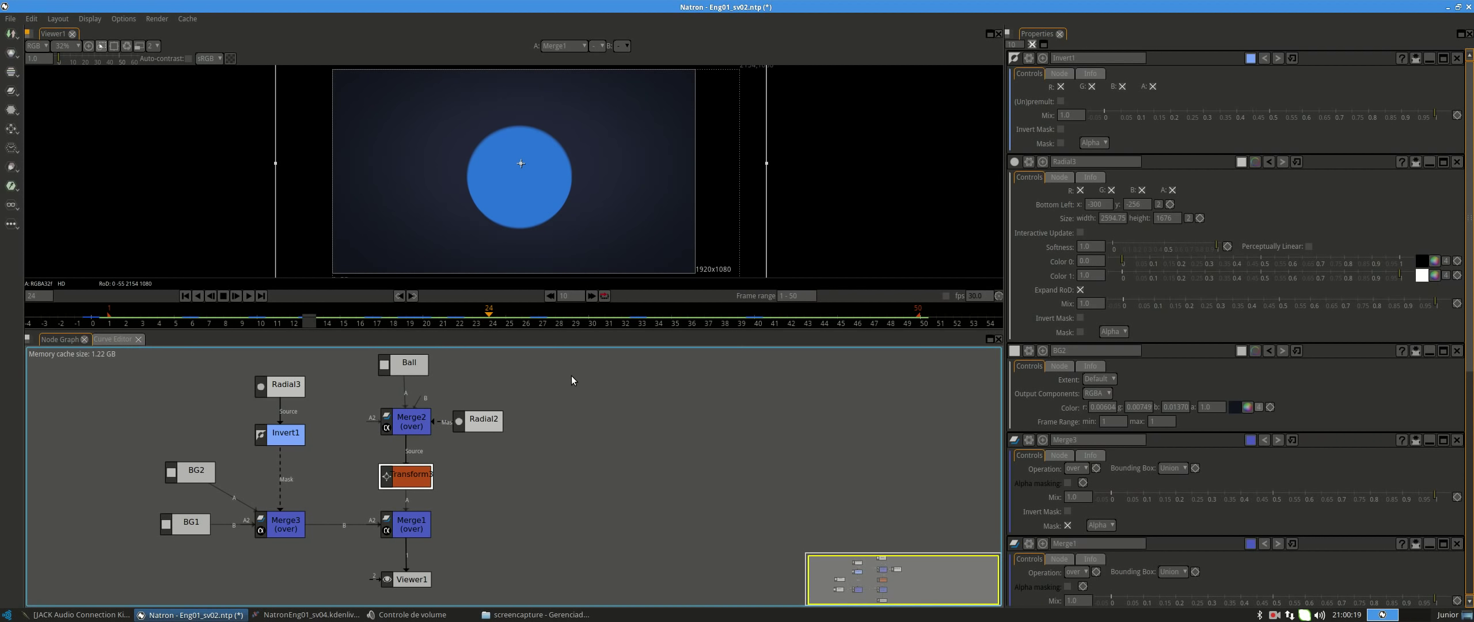
left_click_drag(550, 390, 671, 392)
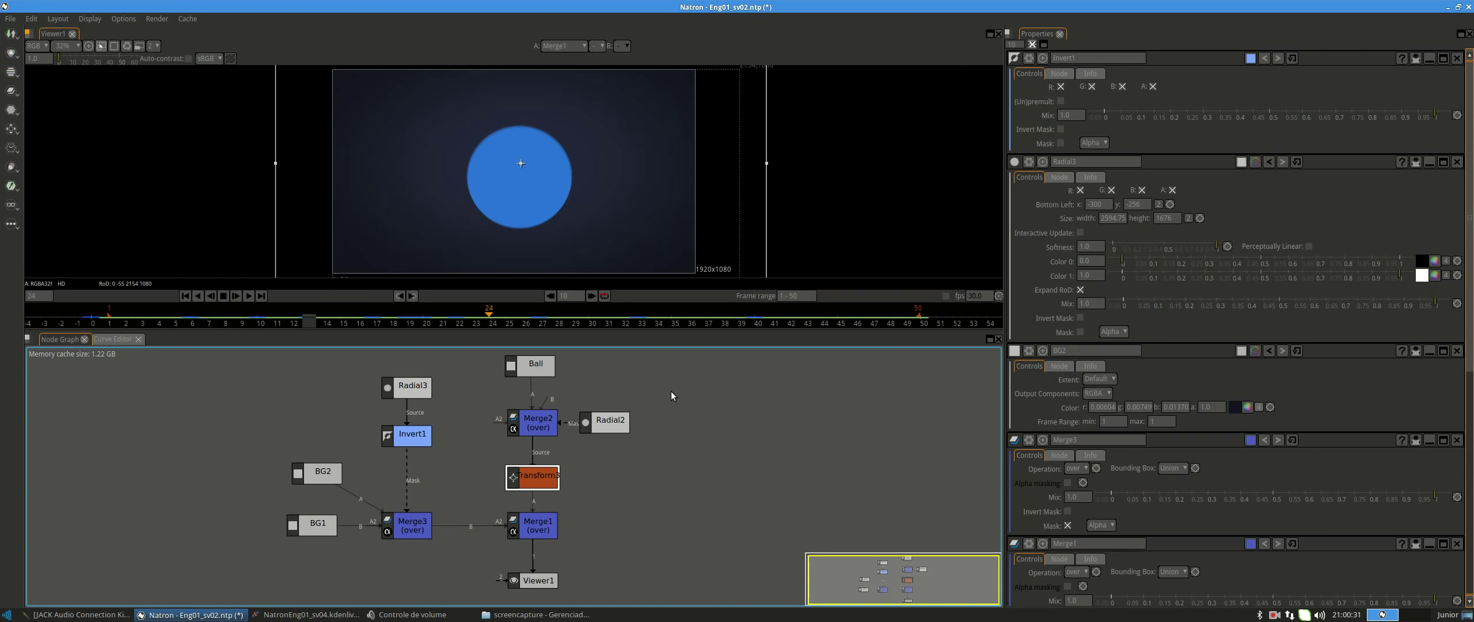
left_click(36, 46)
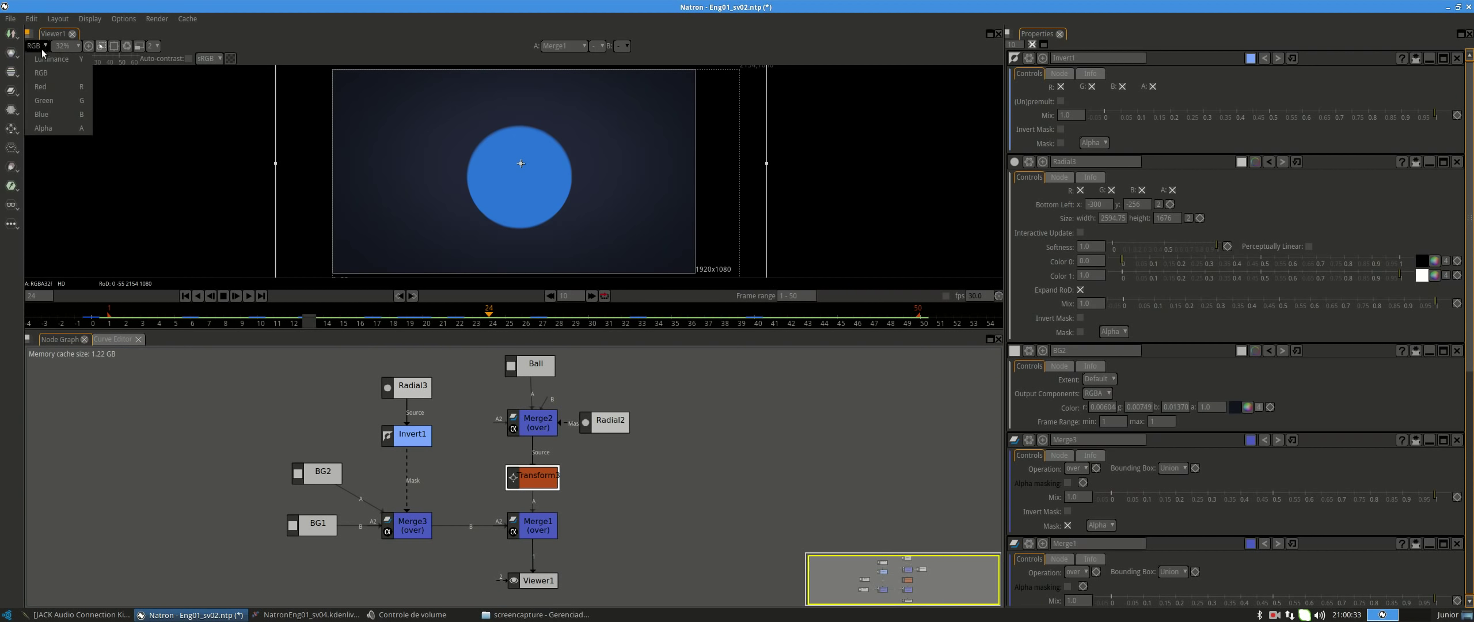
left_click(43, 128)
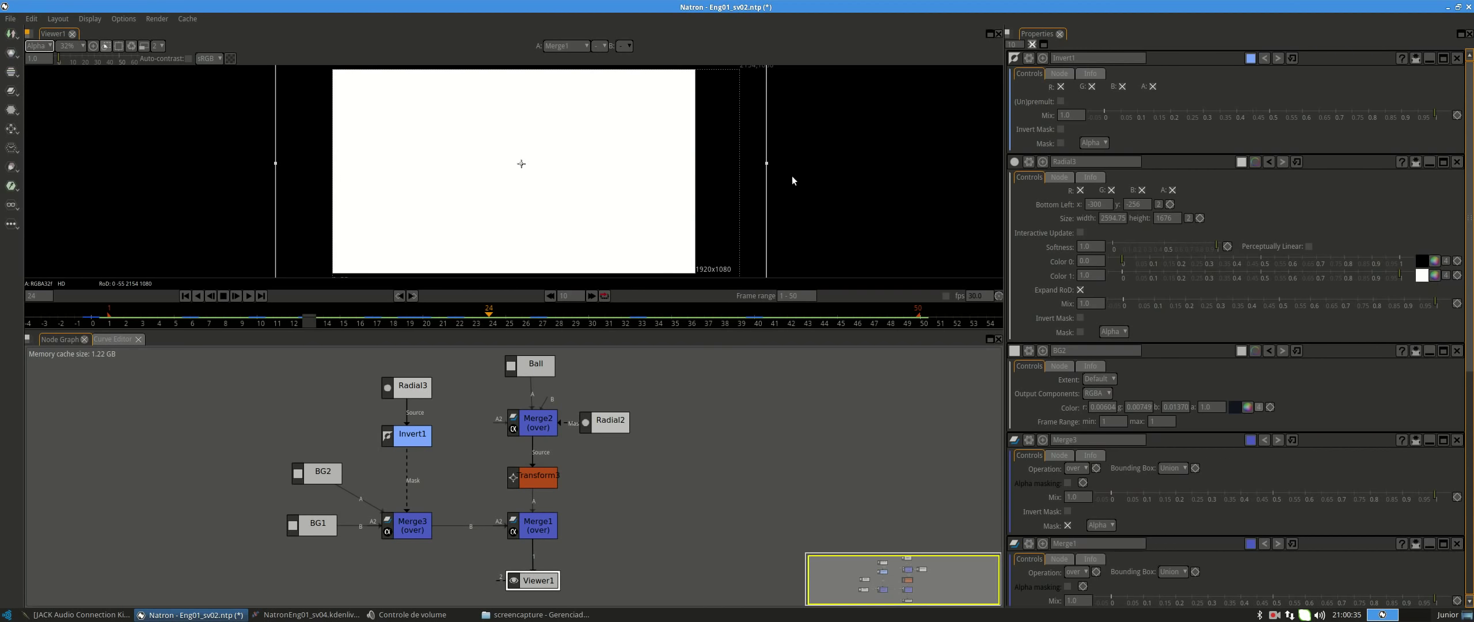
mouse_move(550, 324)
left_mouse_down()
mouse_move(837, 321)
mouse_move(580, 325)
left_mouse_up()
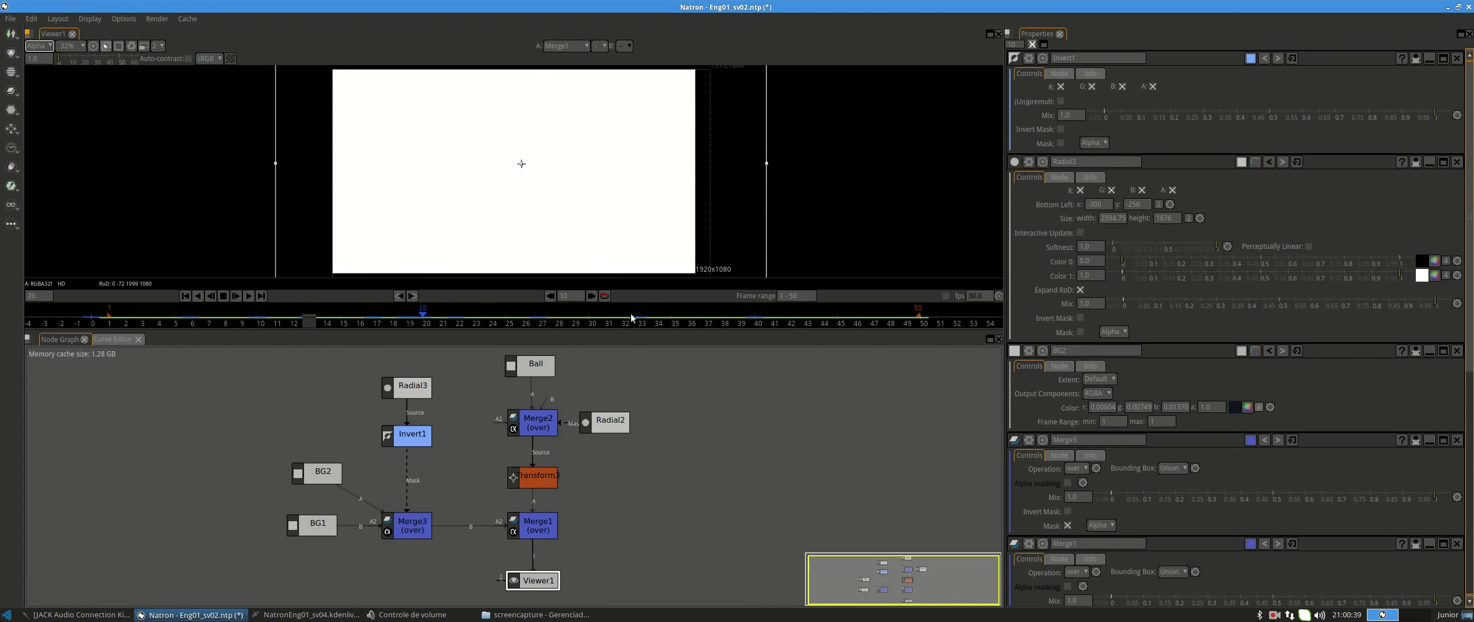
left_click(721, 320)
left_click_drag(722, 319, 770, 320)
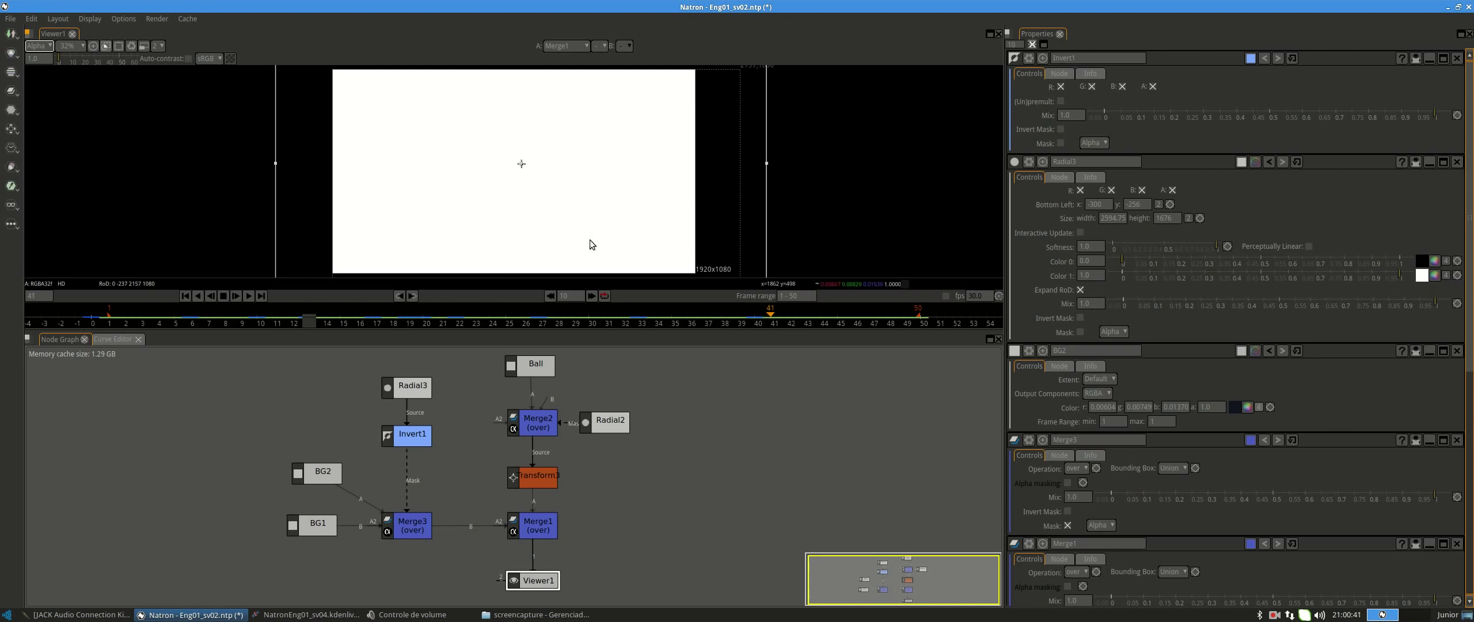
left_click(39, 46)
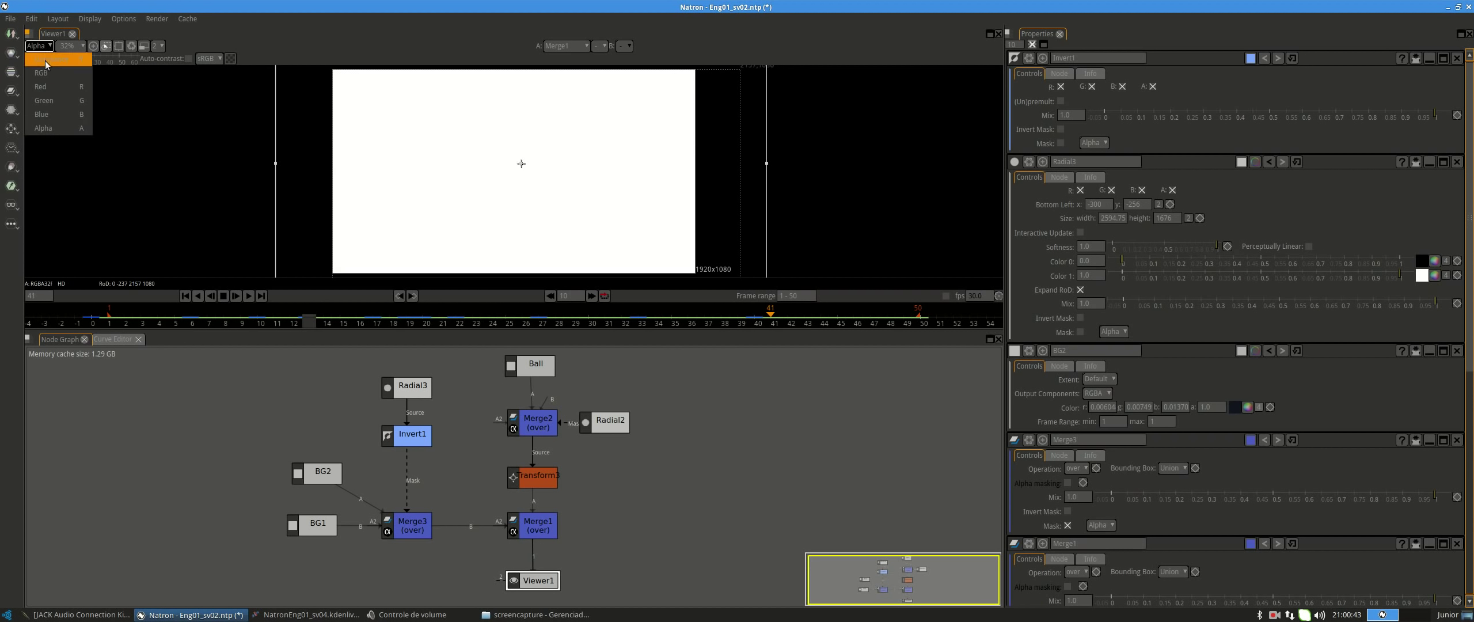
left_click(49, 71)
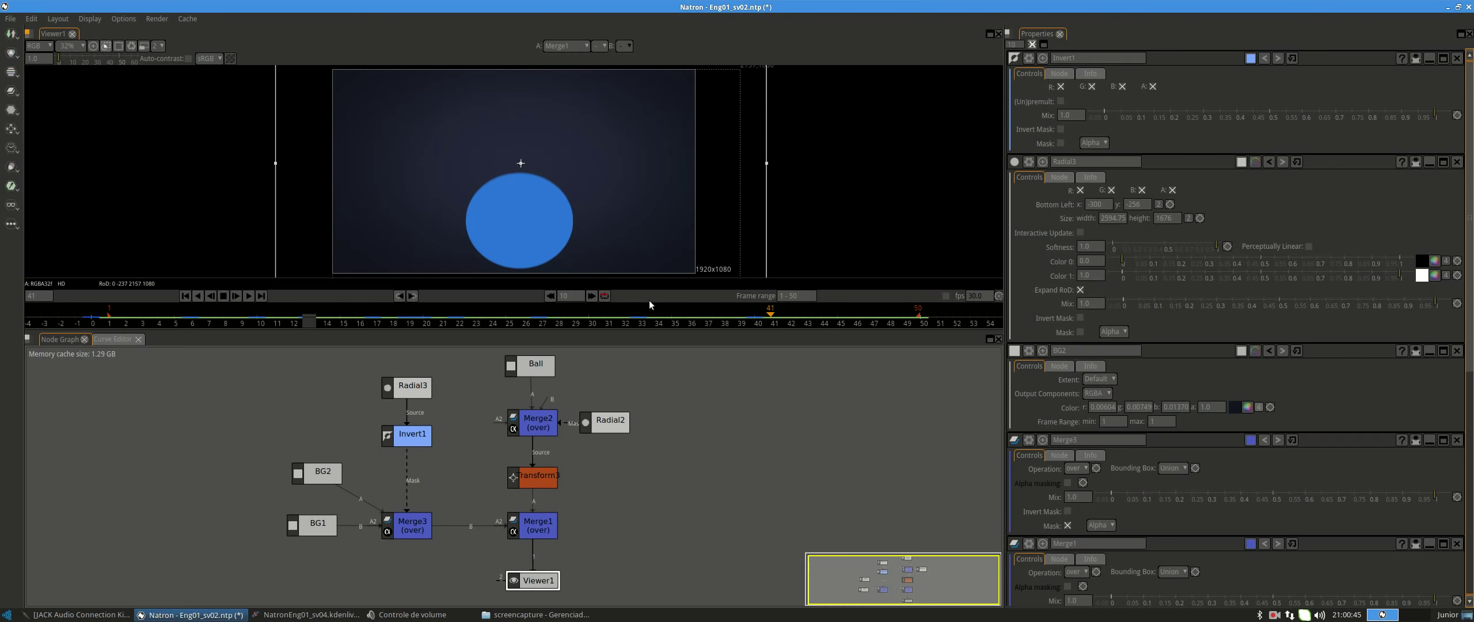
left_click_drag(646, 408, 598, 408)
left_click_drag(607, 473, 592, 470)
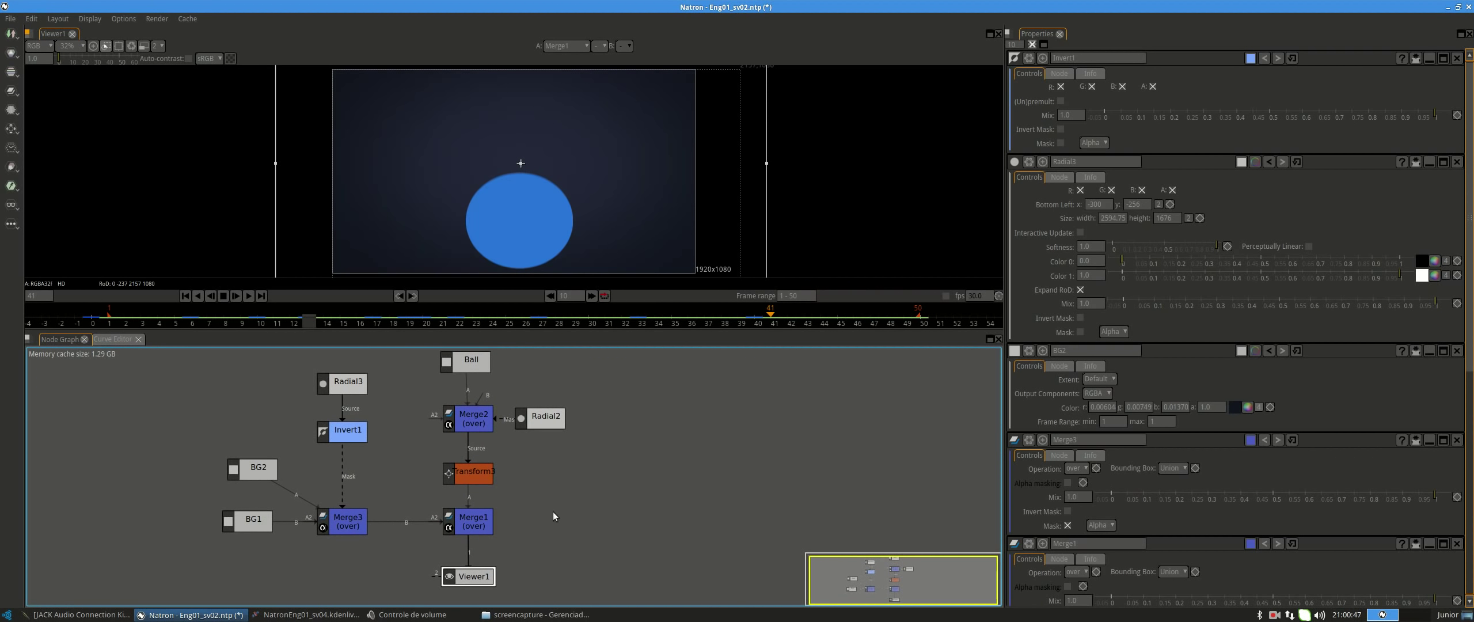
left_click_drag(475, 576, 475, 589)
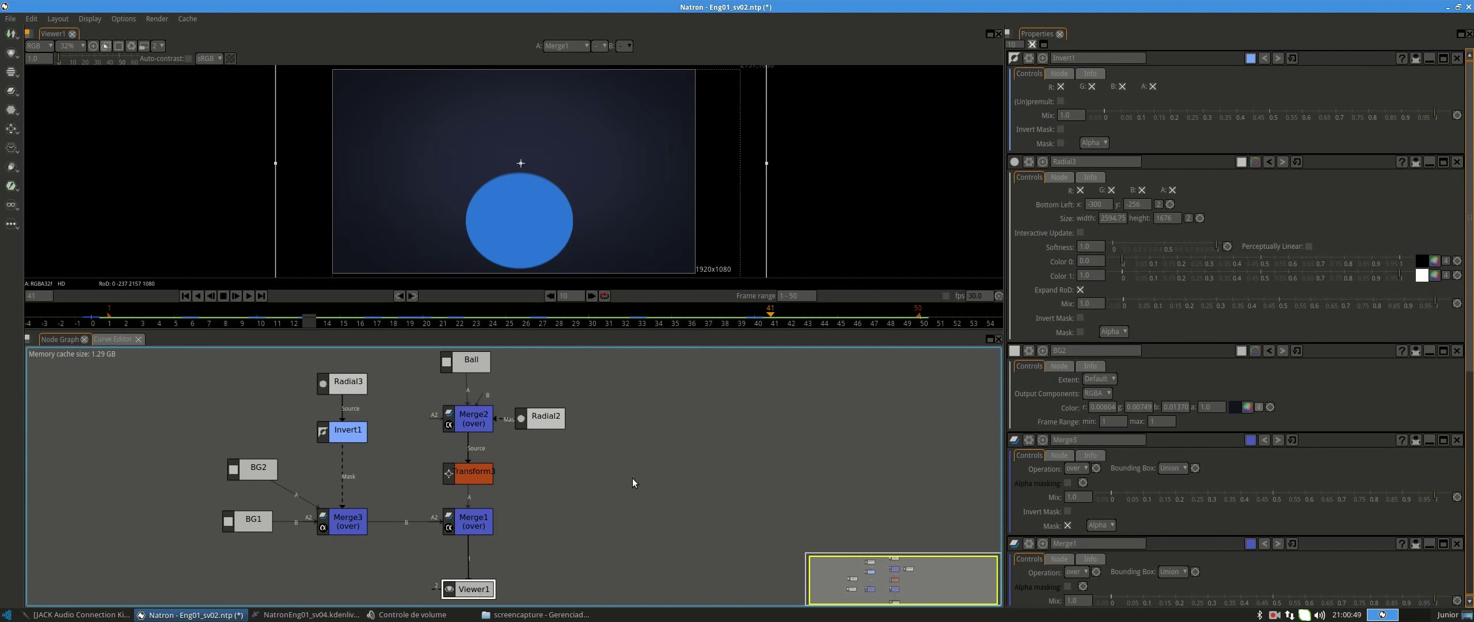
left_click(596, 490)
Add a WriteOIIO node to the graph for rendering images.
right_click(578, 476)
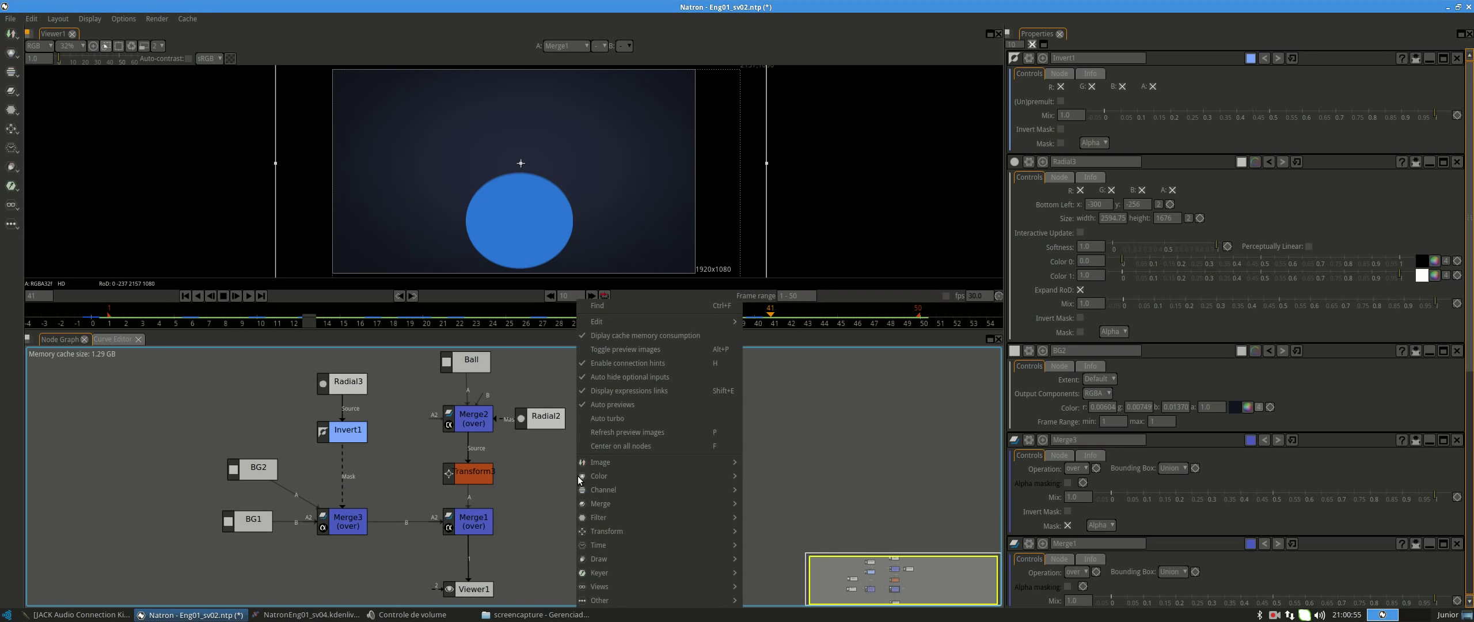
mouse_move(594, 465)
mouse_move(790, 474)
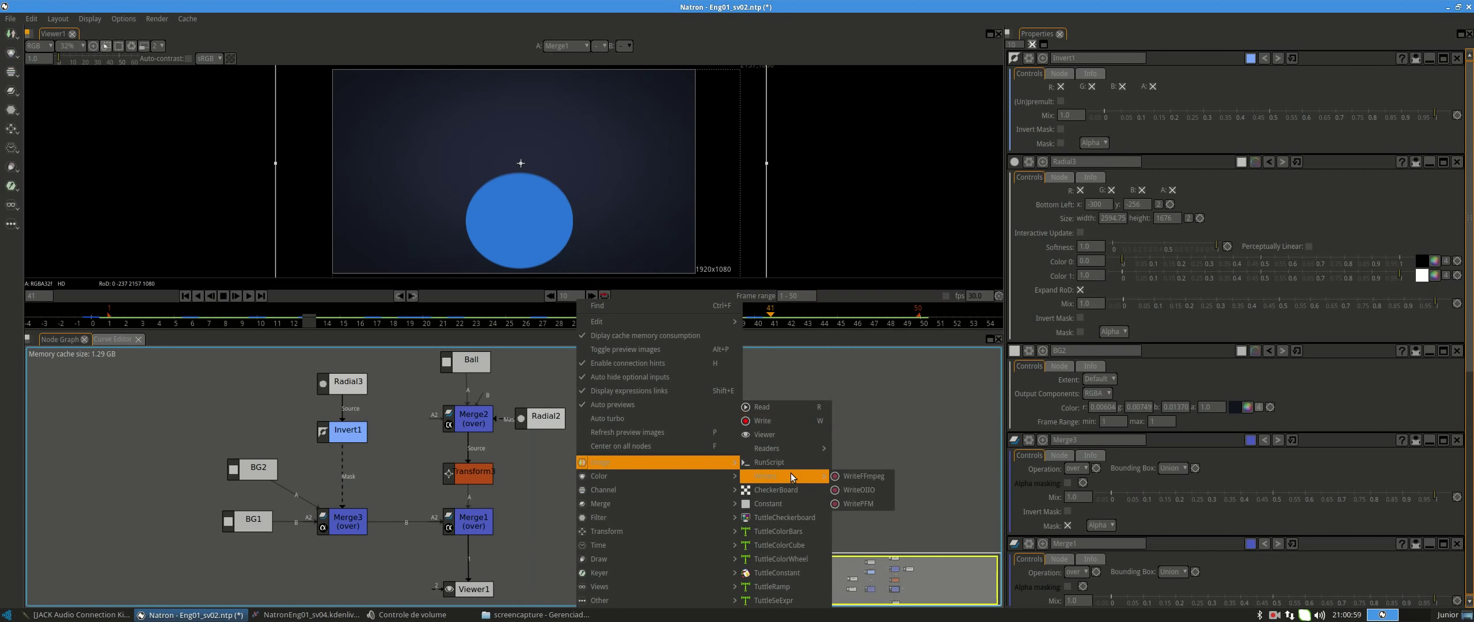
left_click(881, 493)
Name the output BallR1_ in the Renders folder as a jpg sequence and save.
left_click(650, 262)
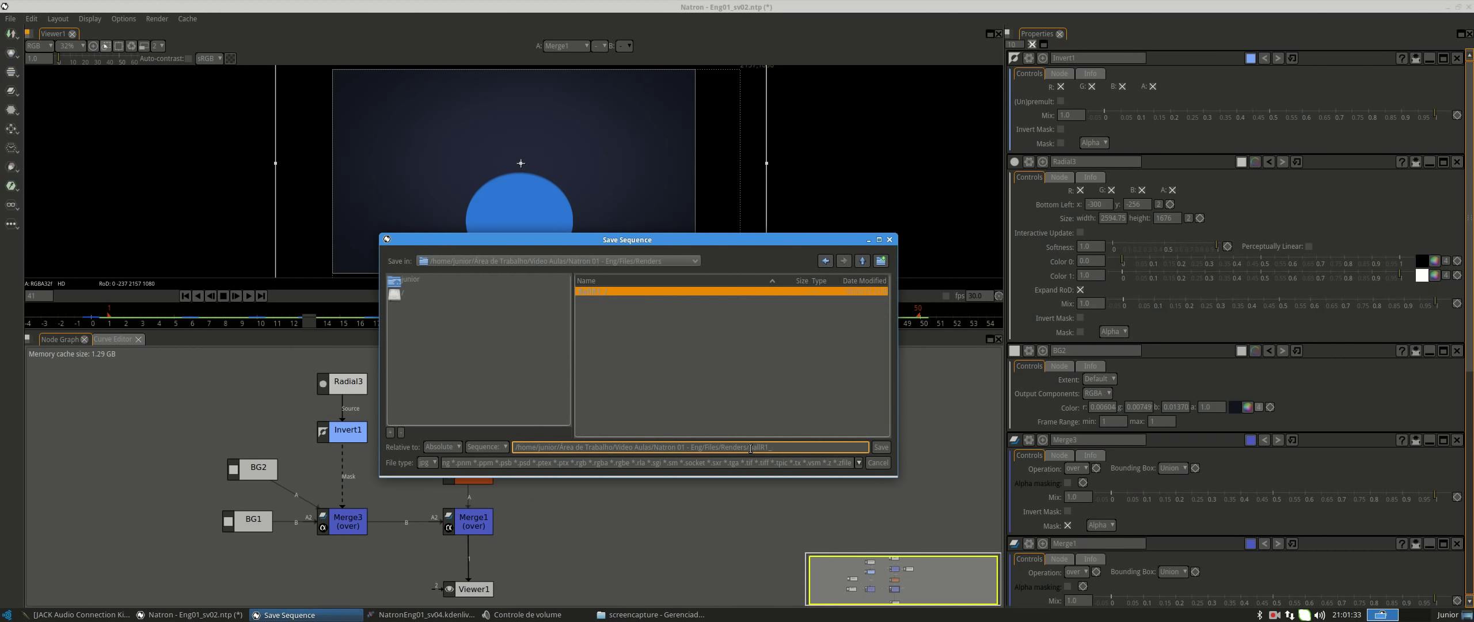
type("BallR1_#")
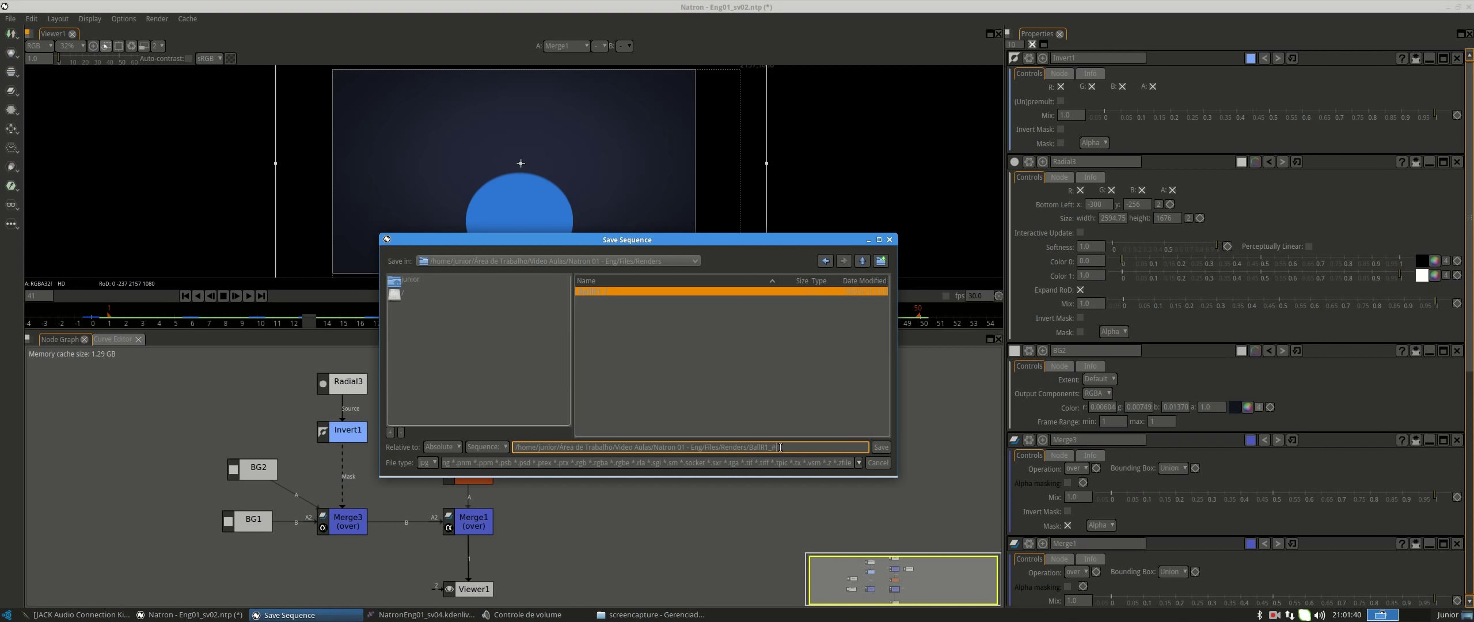
left_click(840, 403)
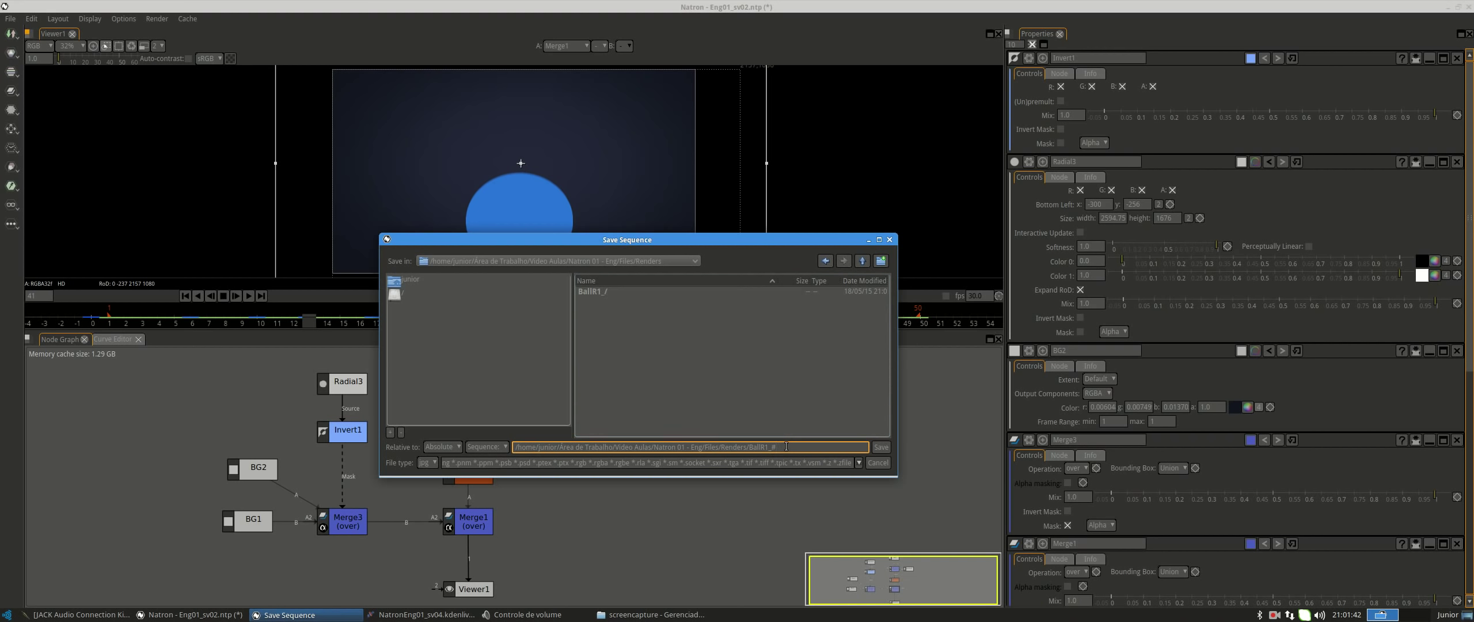
left_click(483, 447)
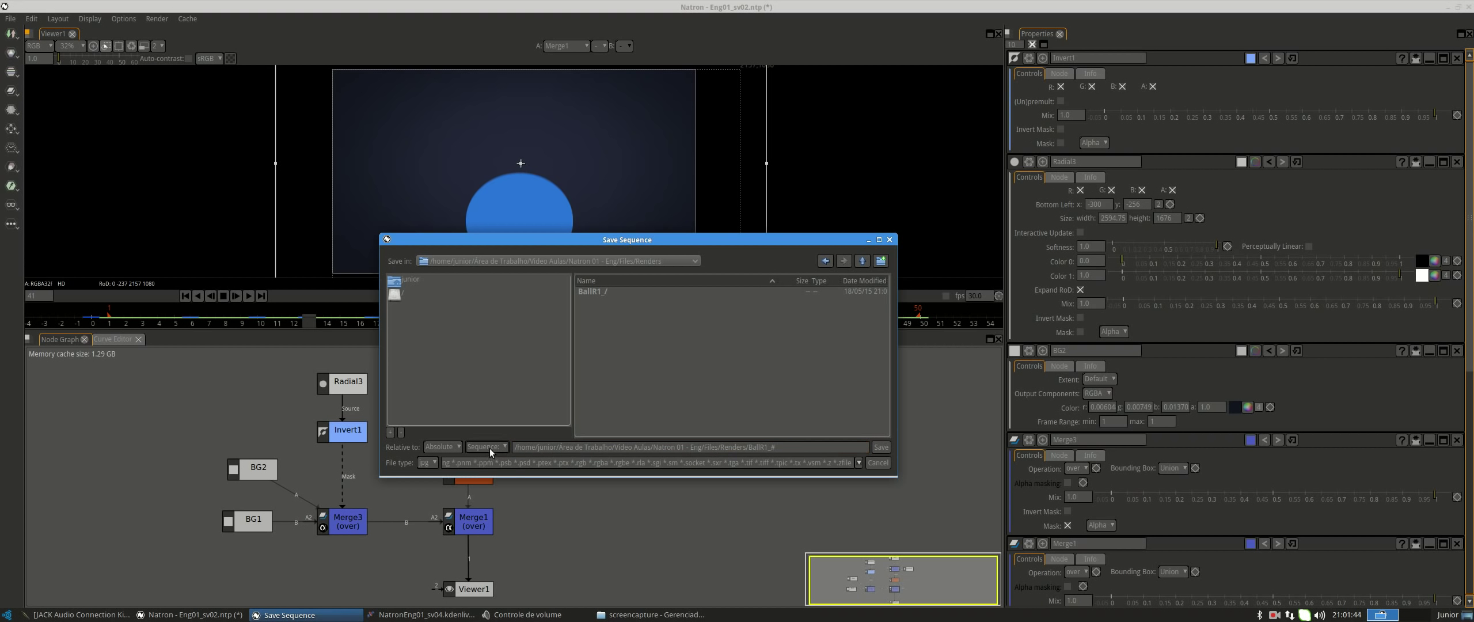
left_click(476, 457)
left_click(433, 464)
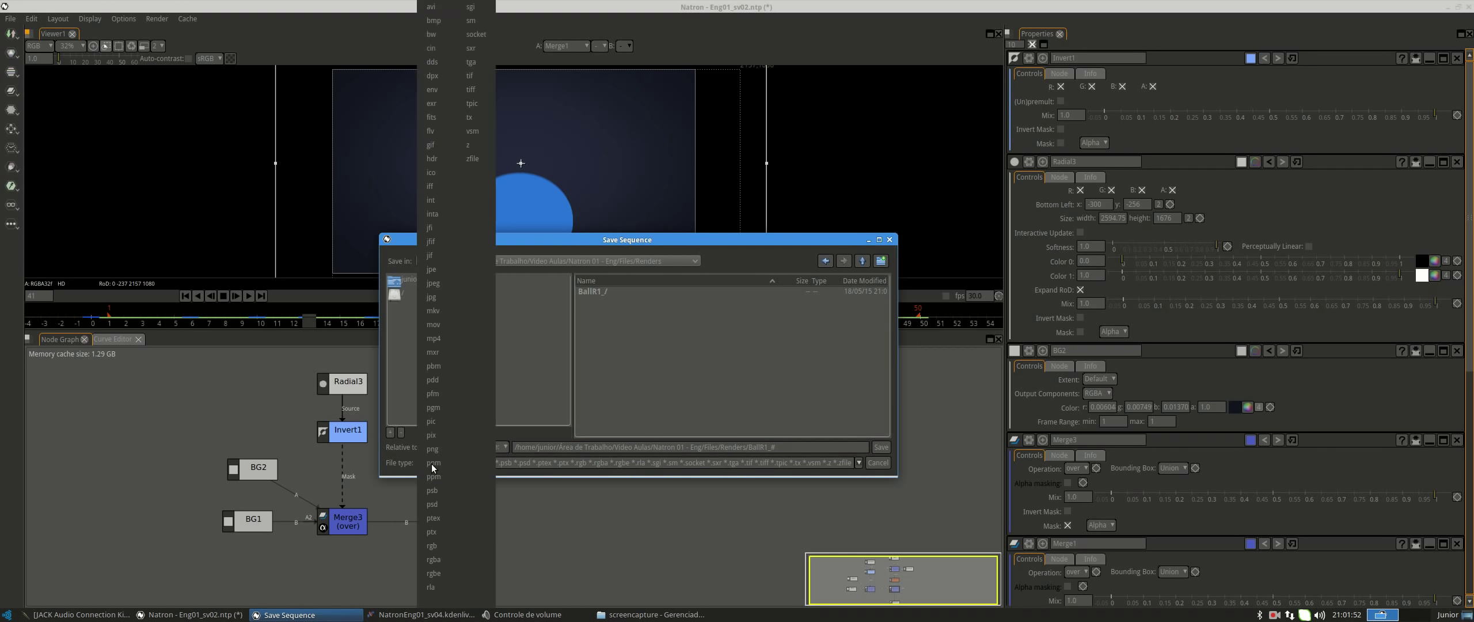
left_click(431, 296)
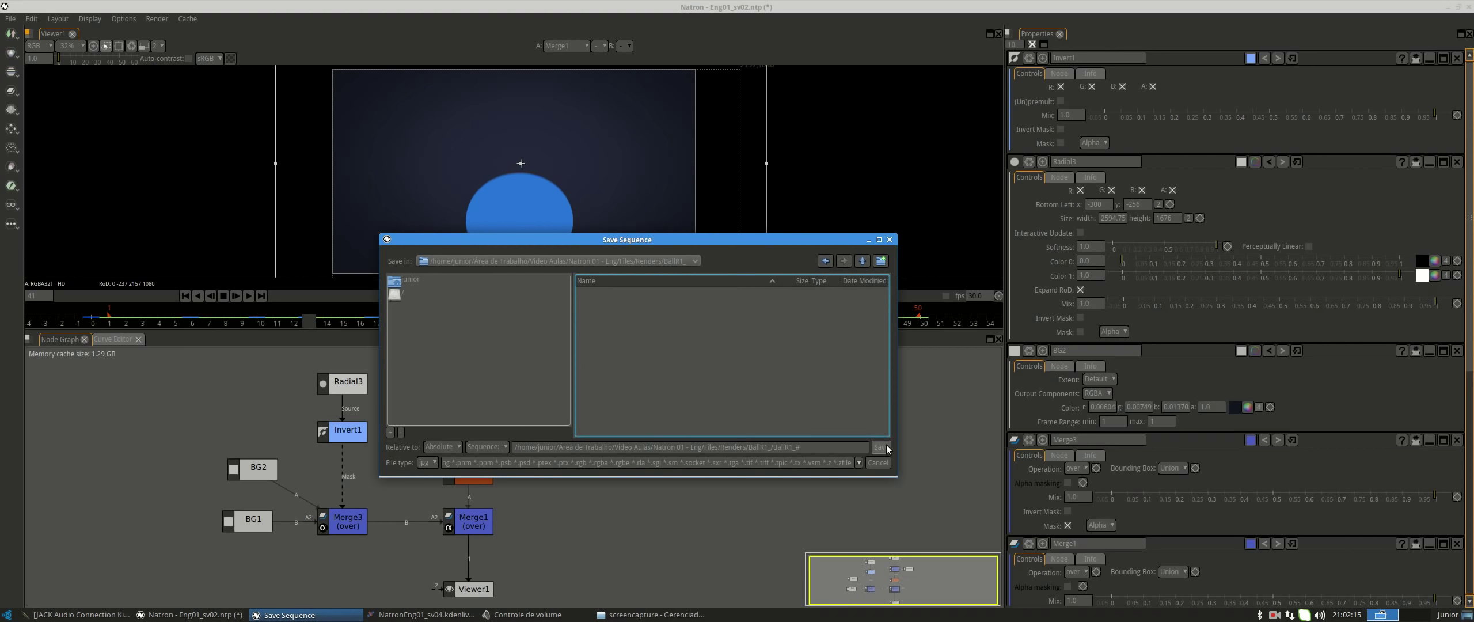
left_click(881, 447)
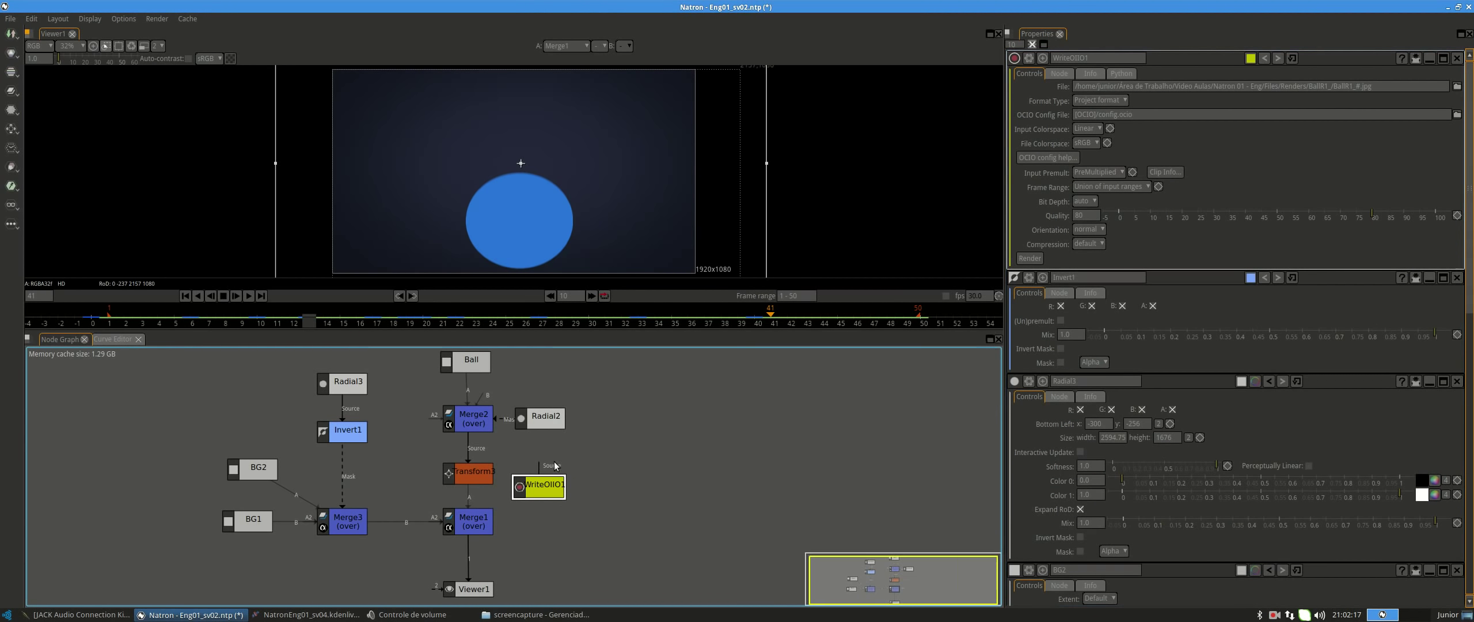
Feed WriteOIIO1 from a dot inserted on the Merge1-to-Viewer1 link.
left_click_drag(544, 486, 559, 496)
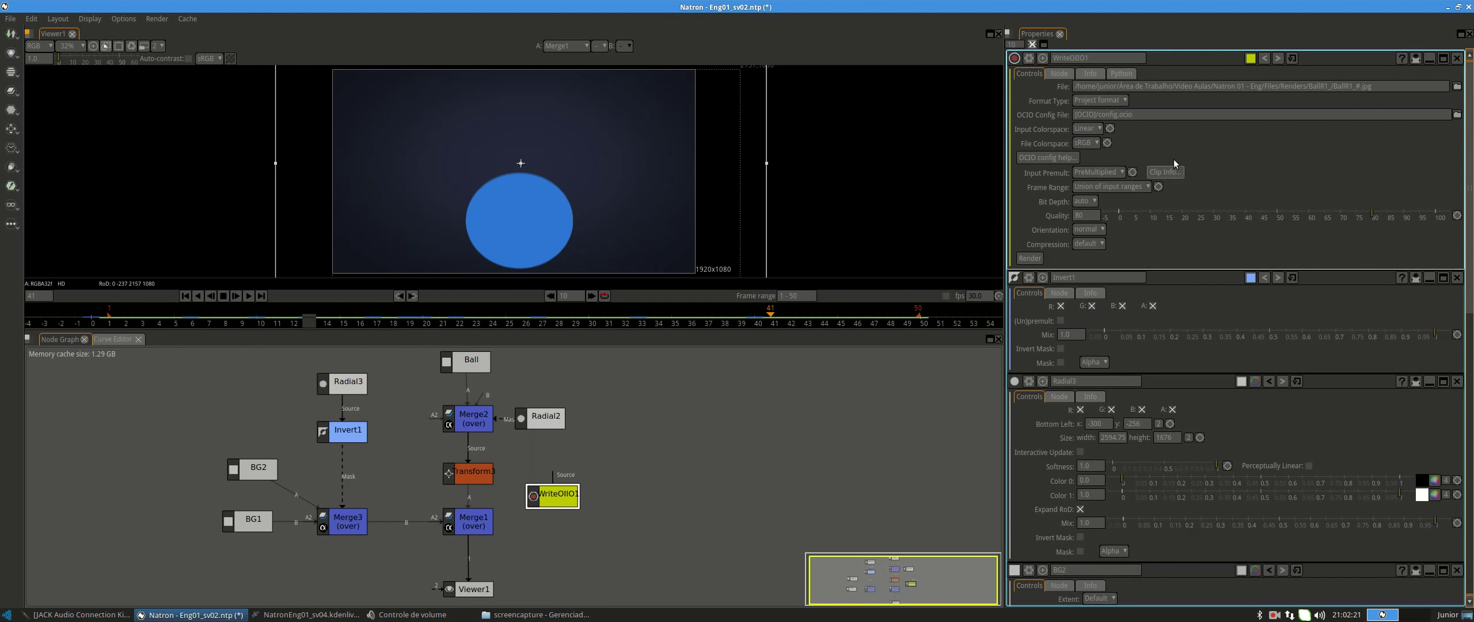
left_click_drag(551, 497, 582, 509)
left_click_drag(638, 469, 640, 475)
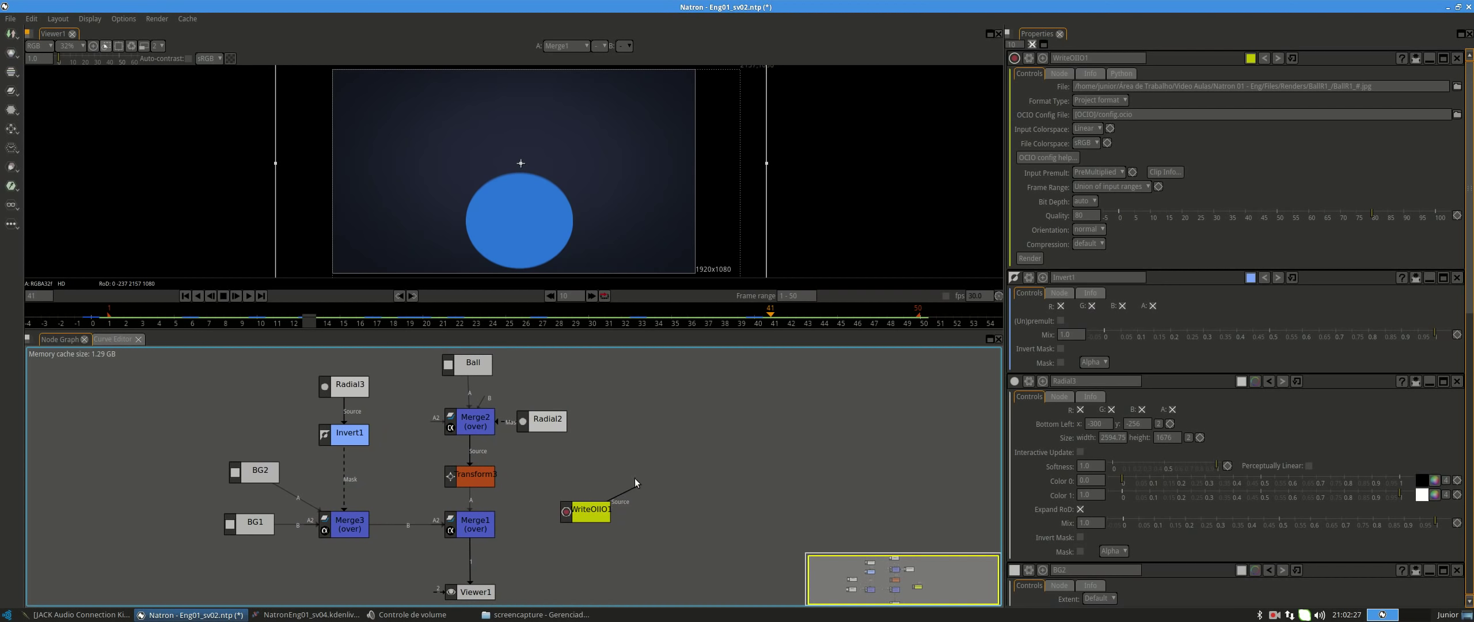
mouse_move(509, 514)
left_mouse_down()
mouse_move(495, 534)
mouse_move(482, 525)
mouse_move(511, 516)
mouse_move(497, 523)
left_mouse_up()
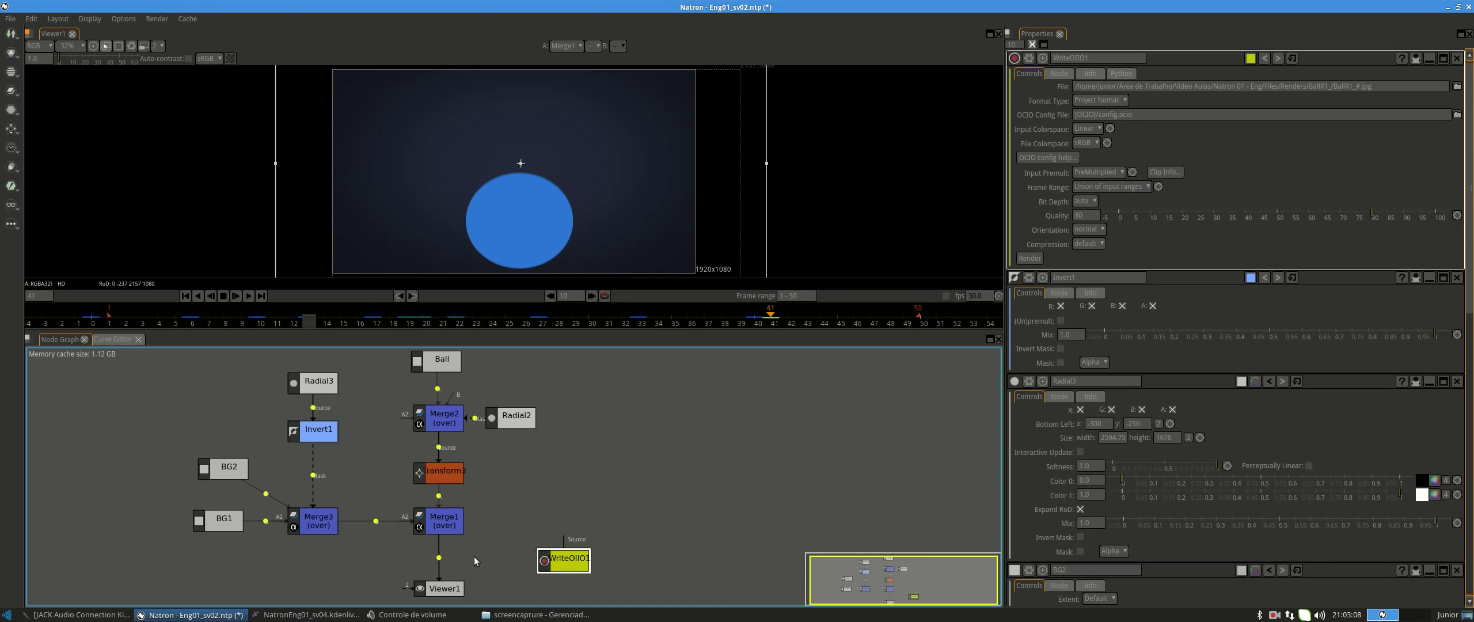
left_click(438, 561, "ctrl")
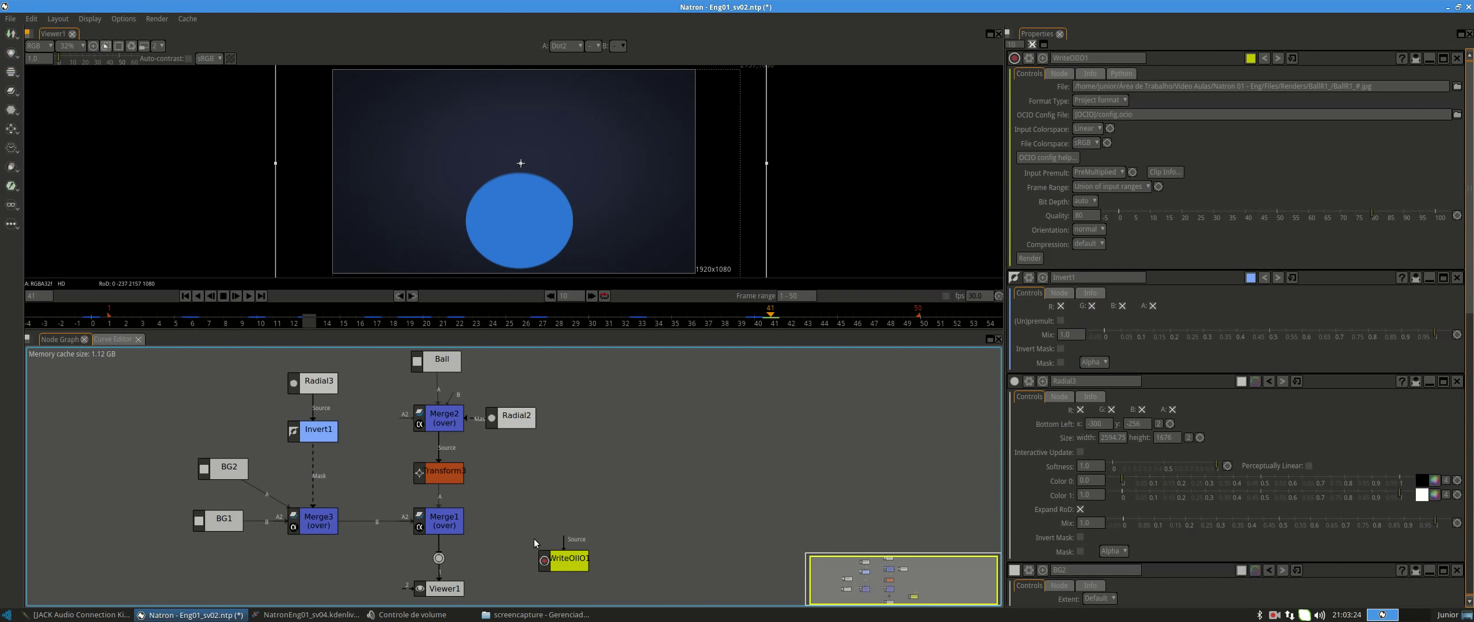
left_click_drag(565, 542, 439, 558)
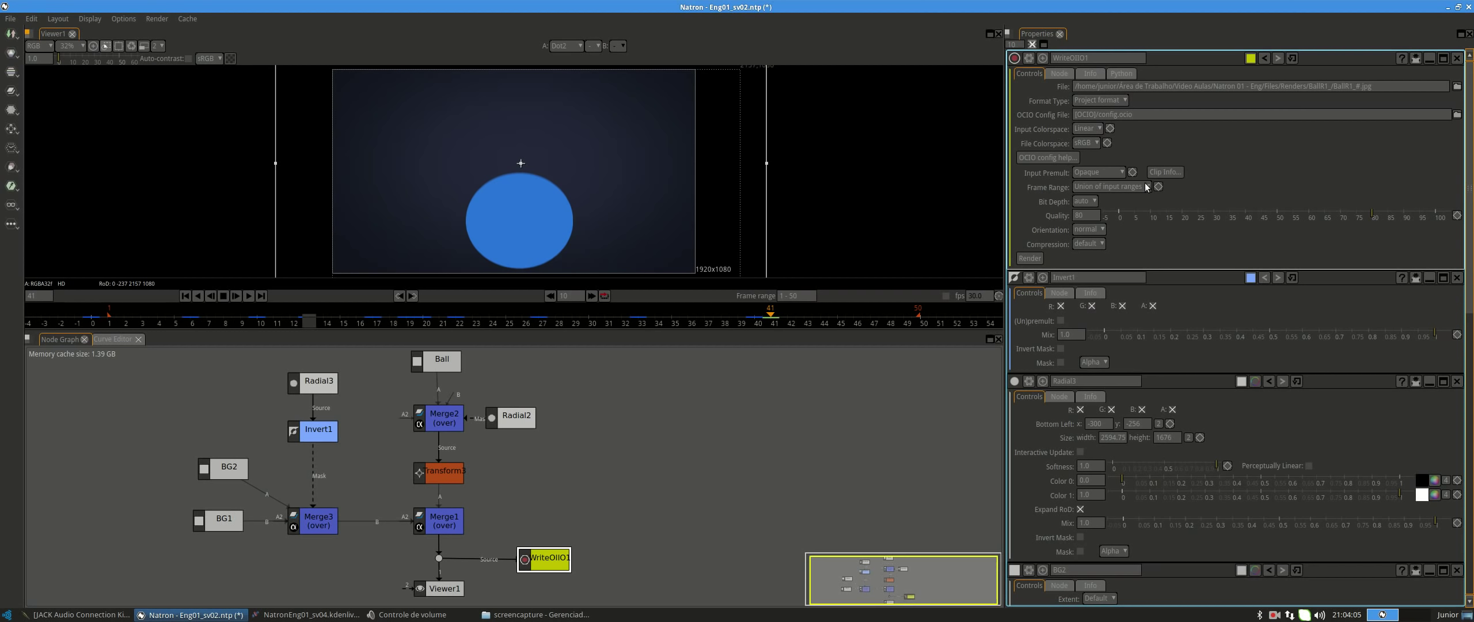
Set the frame range to Manual 1–50, save the project and start the render.
left_click(1093, 190)
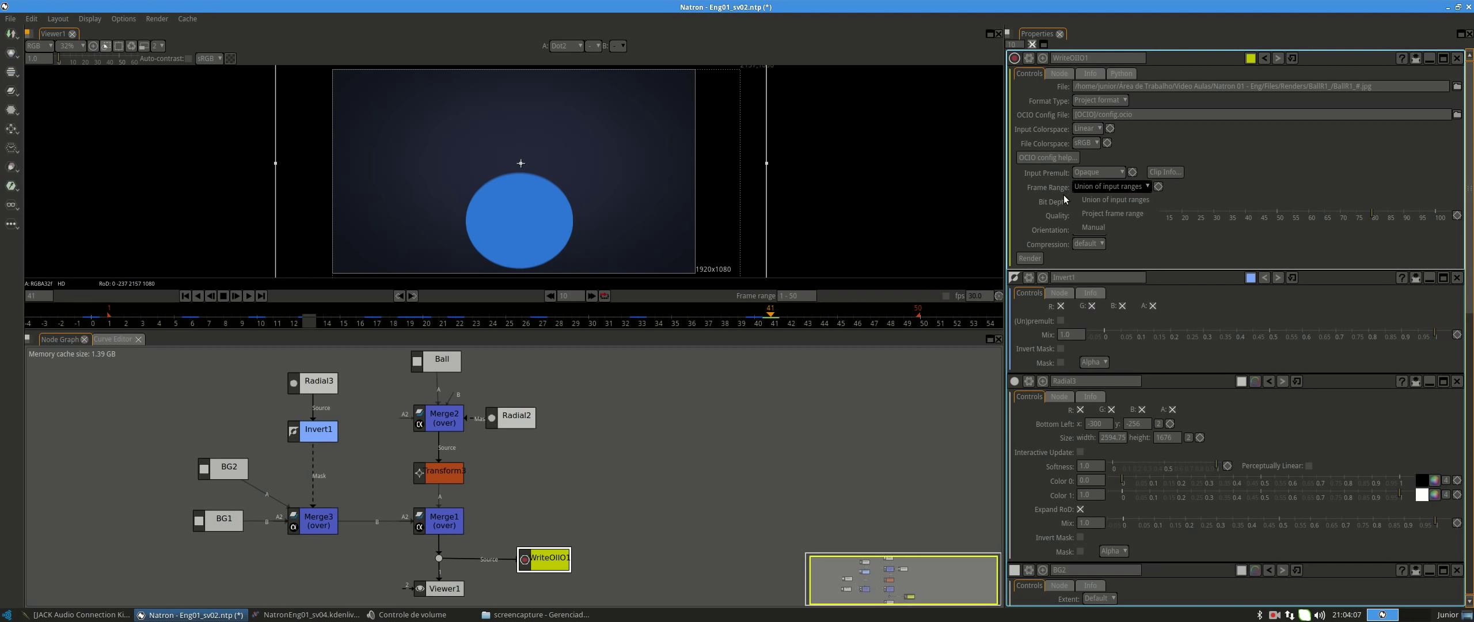
left_click(1095, 214)
left_click(1086, 201)
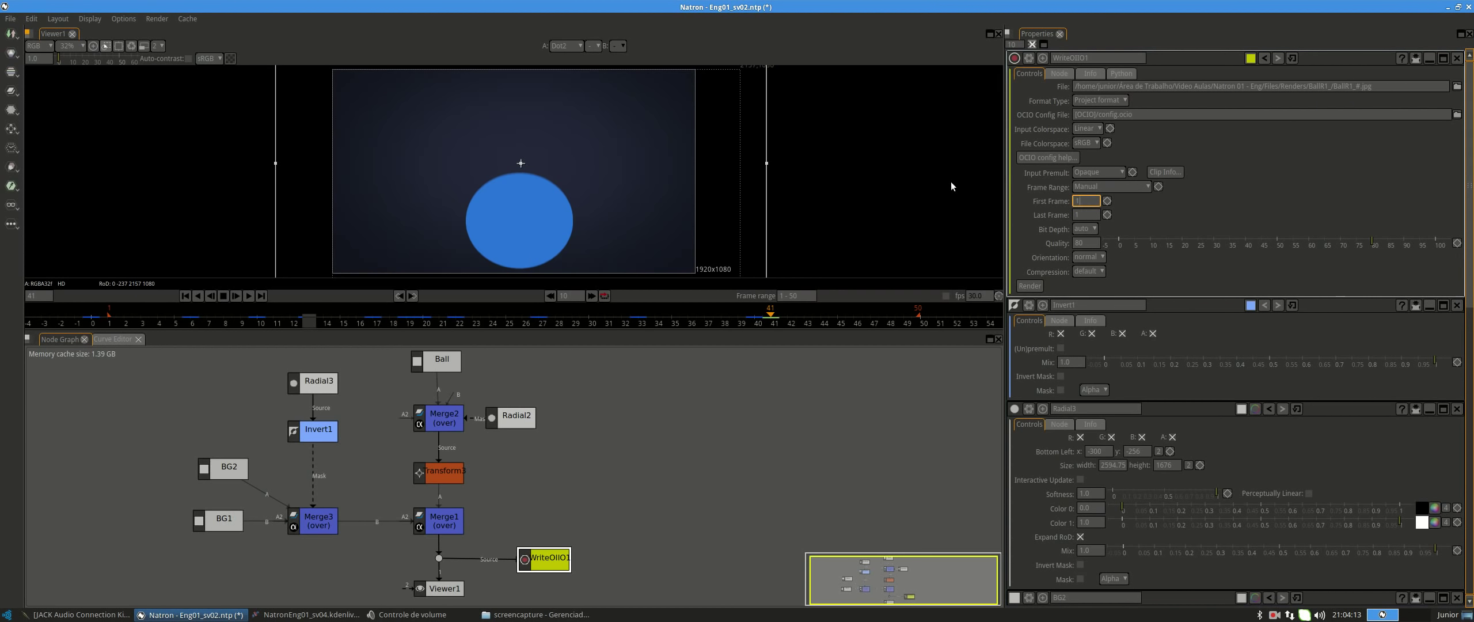
key("Tab")
type("50")
key("Return")
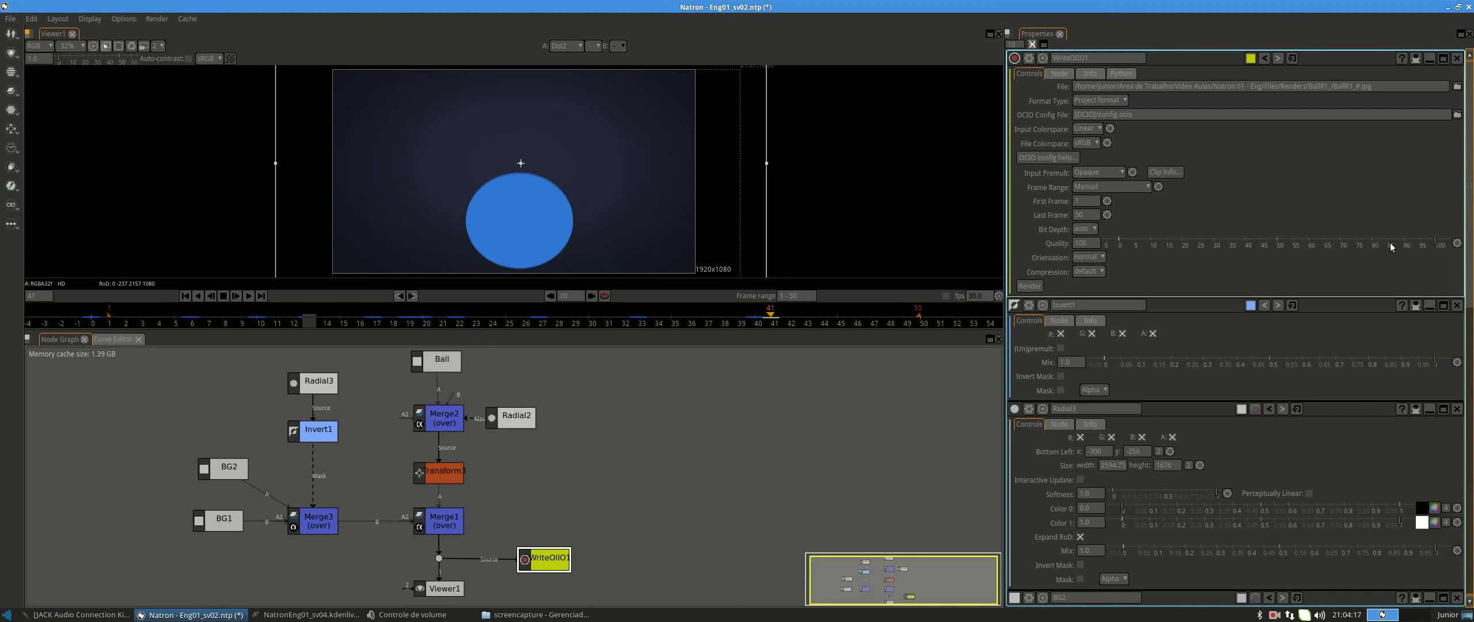
key("ctrl+s")
left_click(1030, 285)
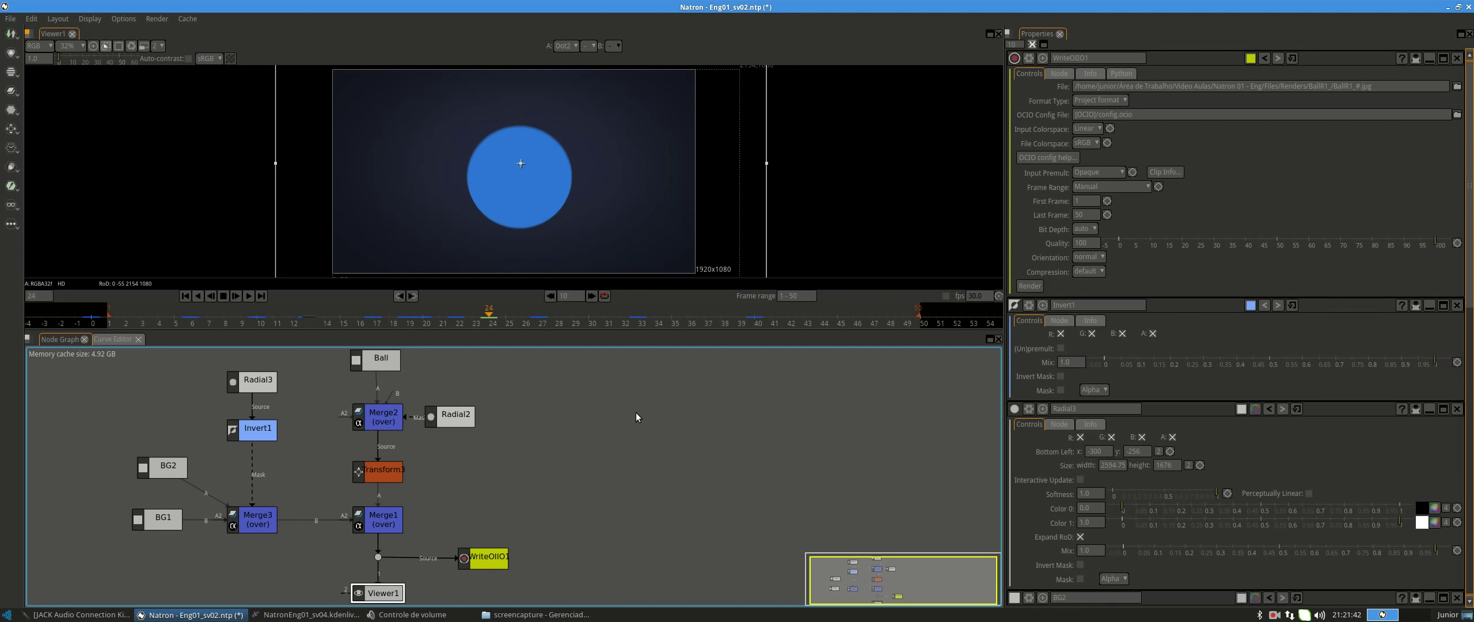
Add a Read node loading the rendered BallR1 JPG sequence.
right_click(635, 412)
mouse_move(657, 461)
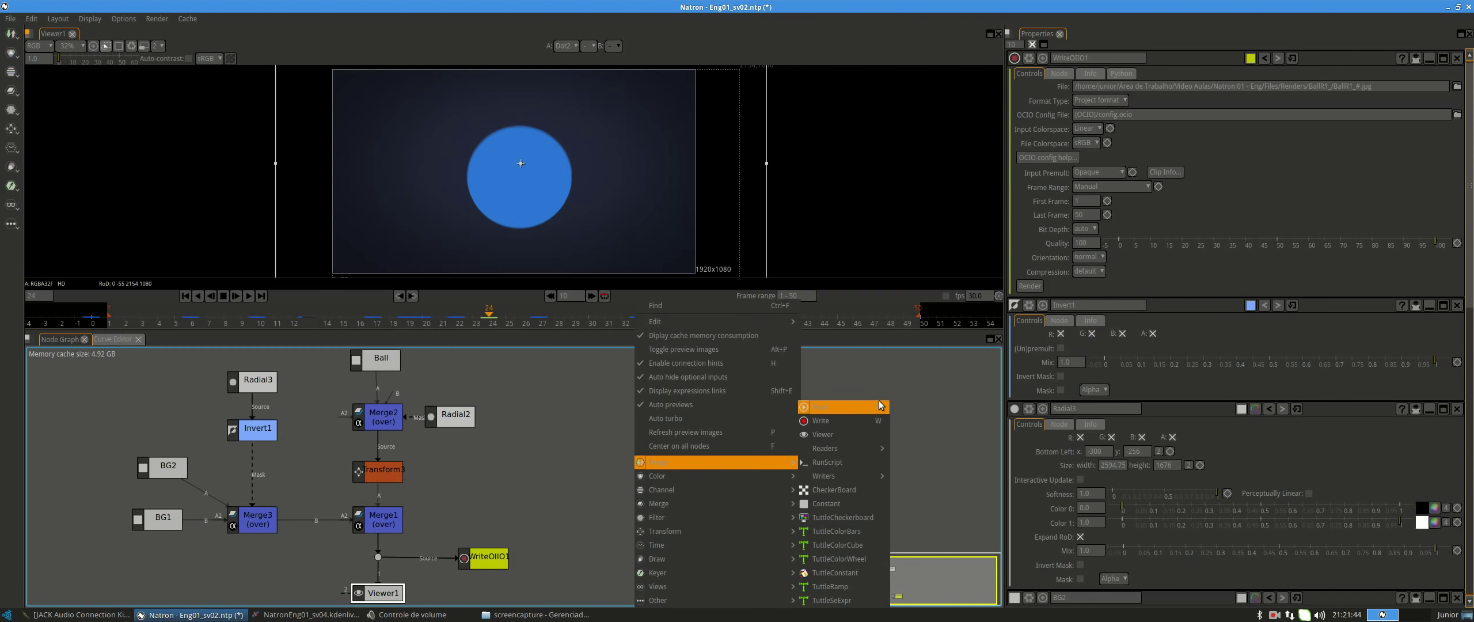
left_click(817, 405)
double_click(705, 240)
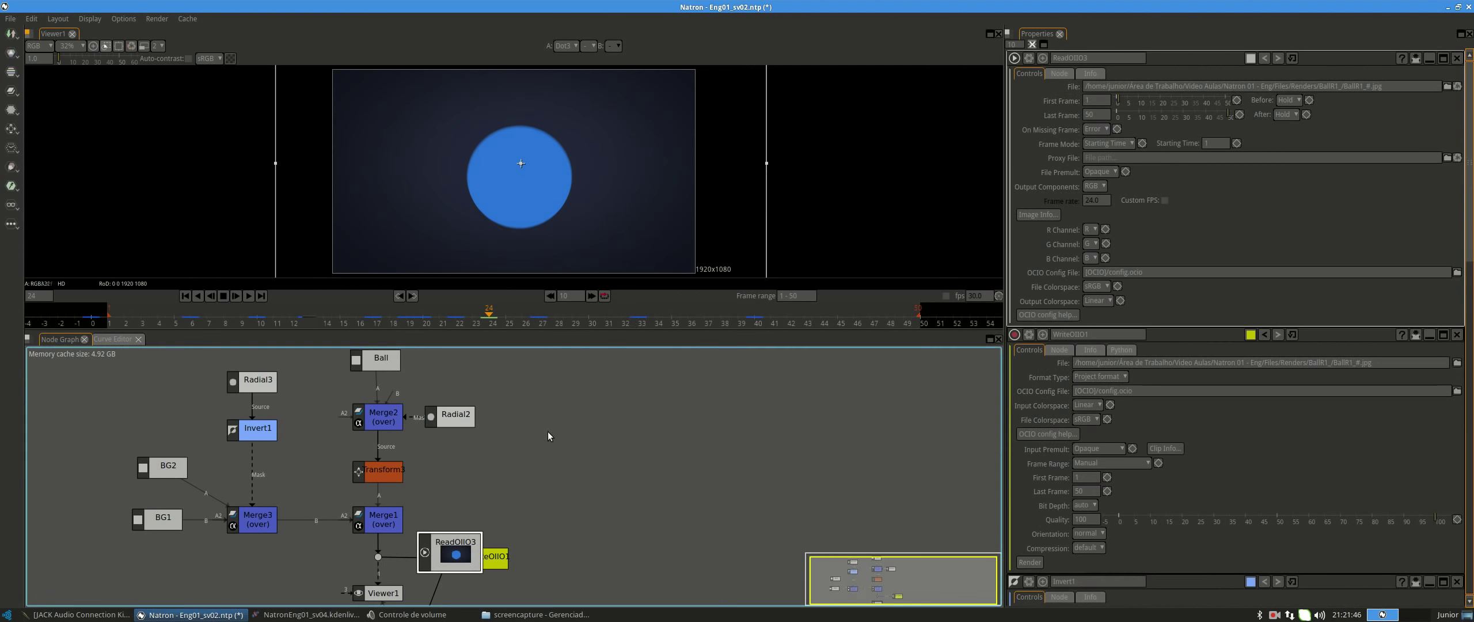
Delete the leftover dot and arrange ReadOIIO3 above Viewer1 in the graph.
left_click_drag(499, 532, 494, 539)
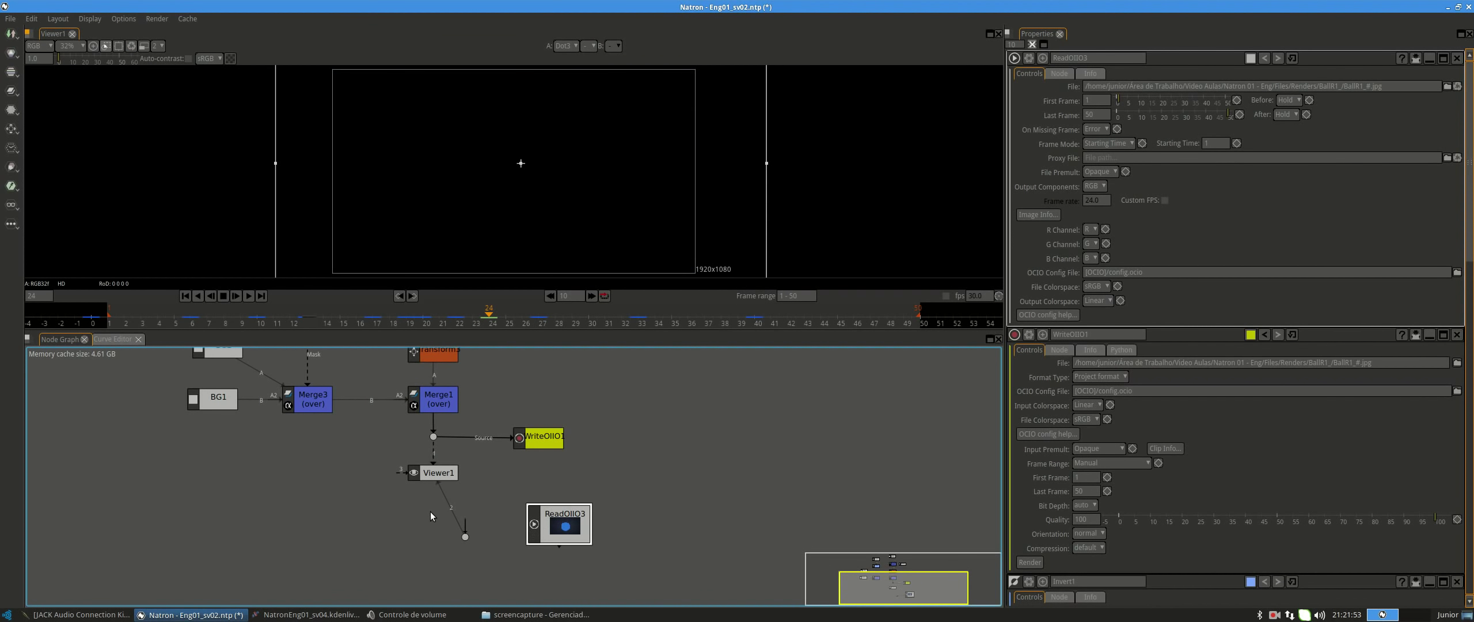
left_click_drag(450, 506, 452, 506)
left_click_drag(440, 508, 496, 555)
key("Delete")
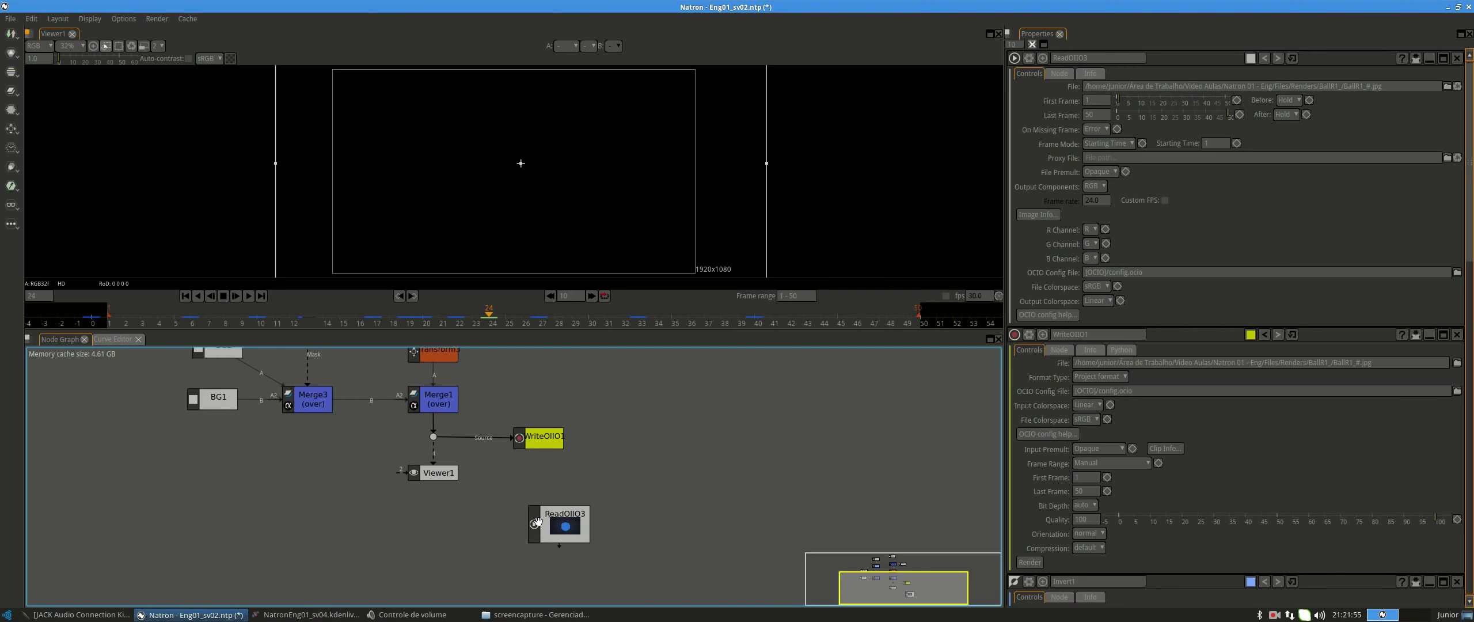
left_click_drag(560, 525, 707, 414)
left_click_drag(448, 443, 701, 575)
left_click_drag(683, 501, 687, 400)
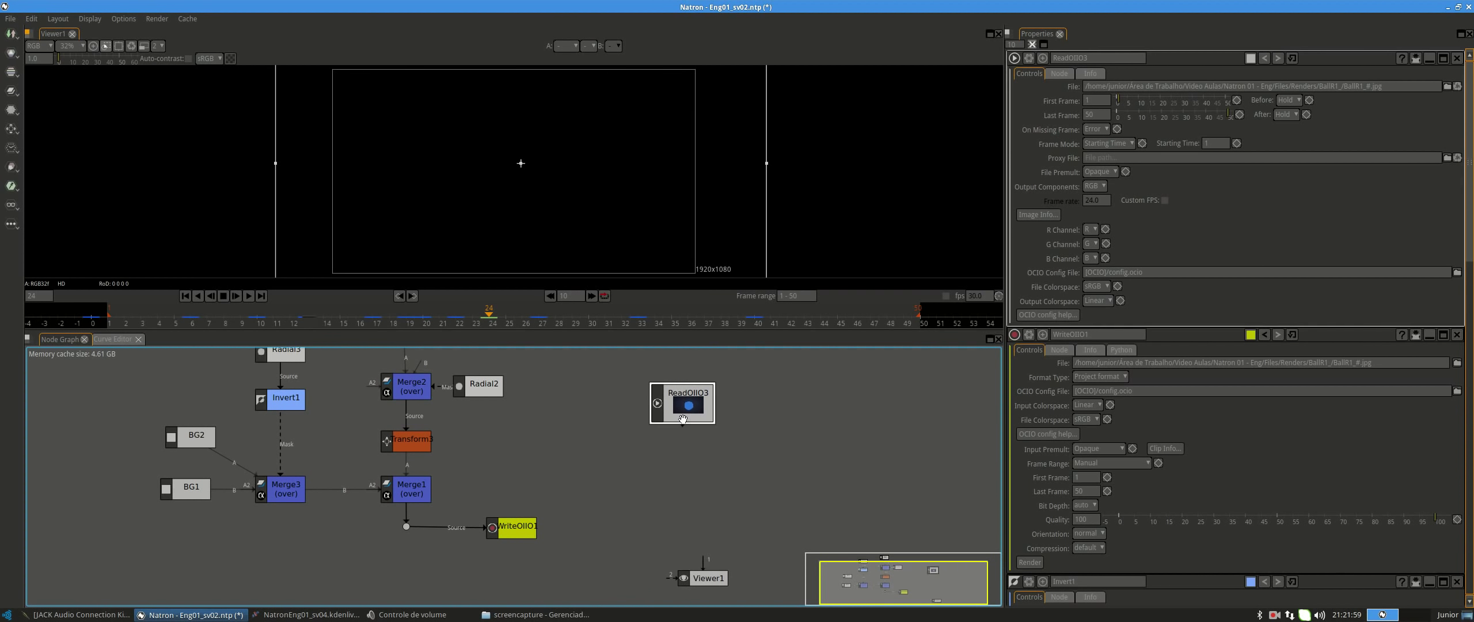
left_click_drag(705, 578, 674, 503)
left_click_drag(745, 459, 734, 483)
left_click_drag(739, 425, 730, 445)
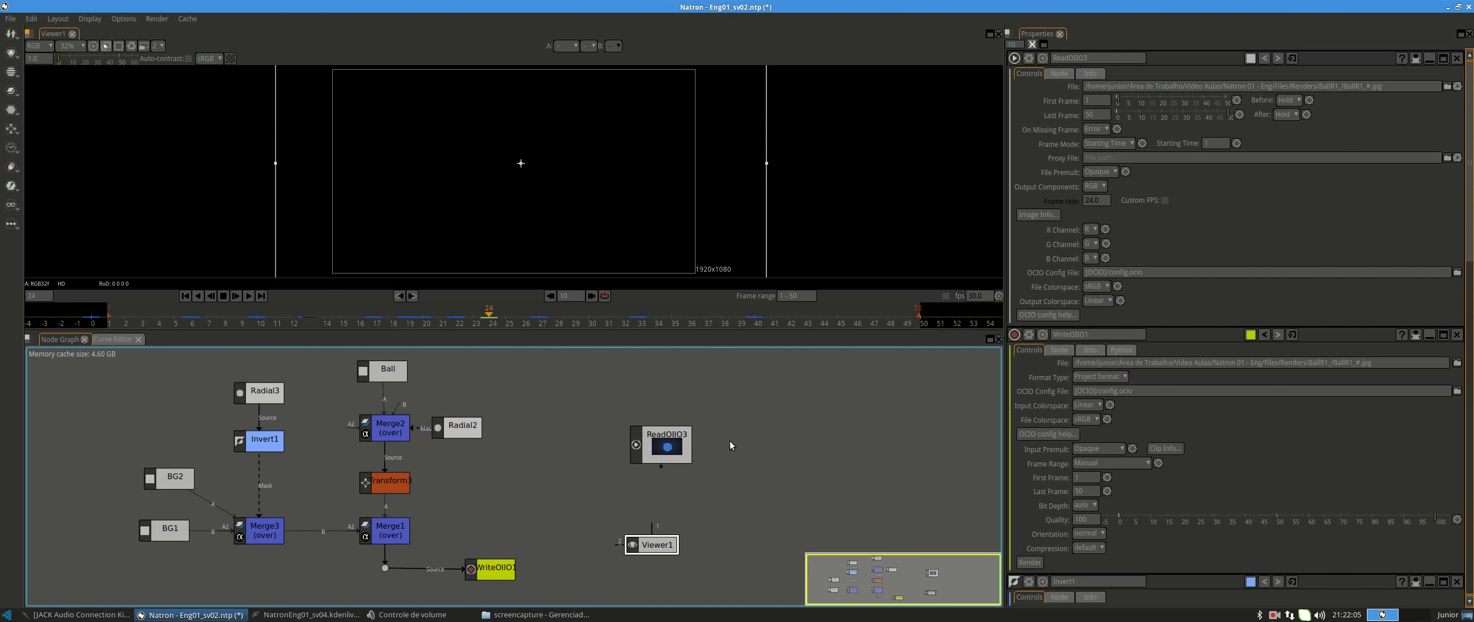
Give ReadOIIO3 a custom 30 fps frame rate, connect it to Viewer1 and play it back.
left_click(674, 443)
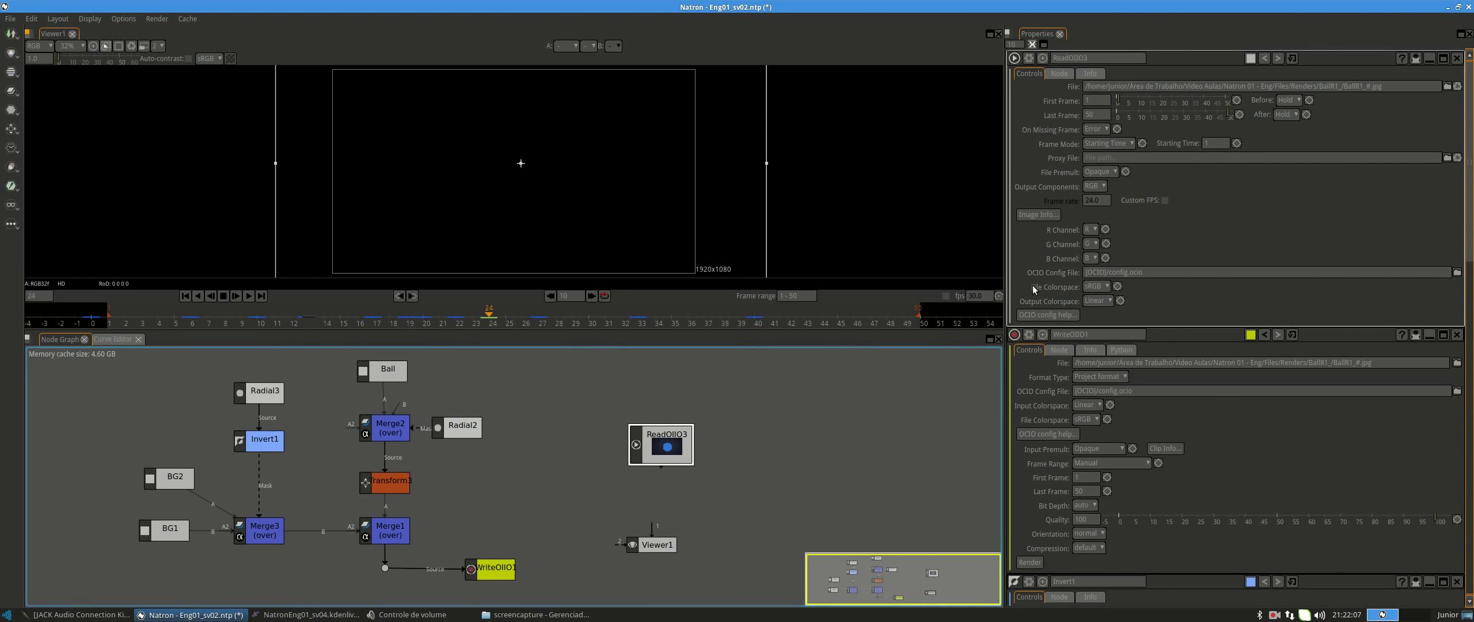
left_click(1164, 201)
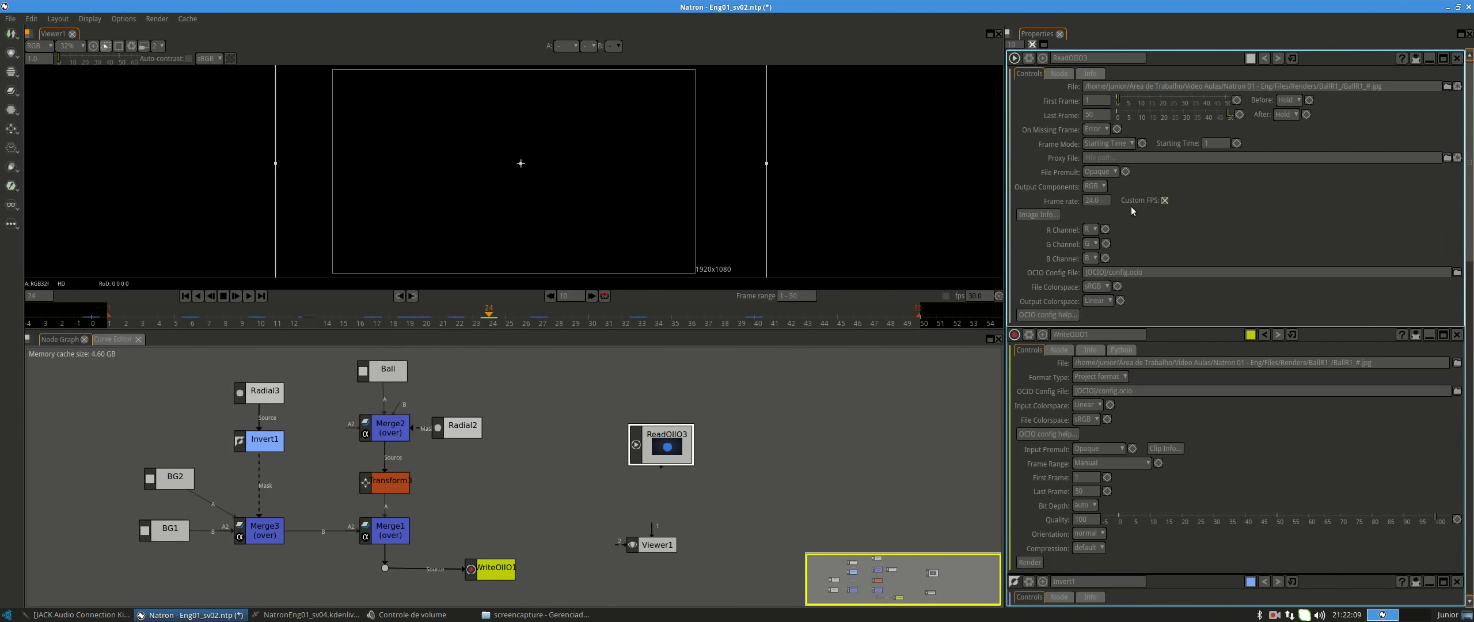
double_click(1096, 201)
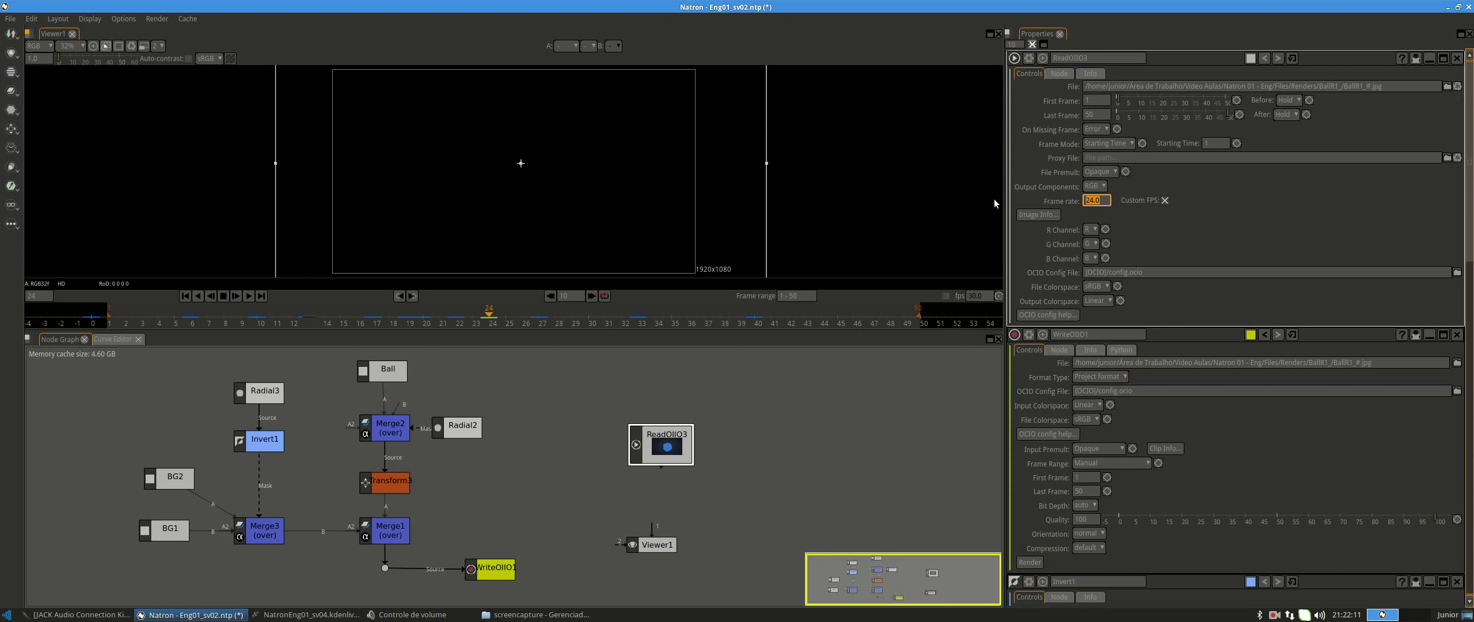
type("30")
key("Return")
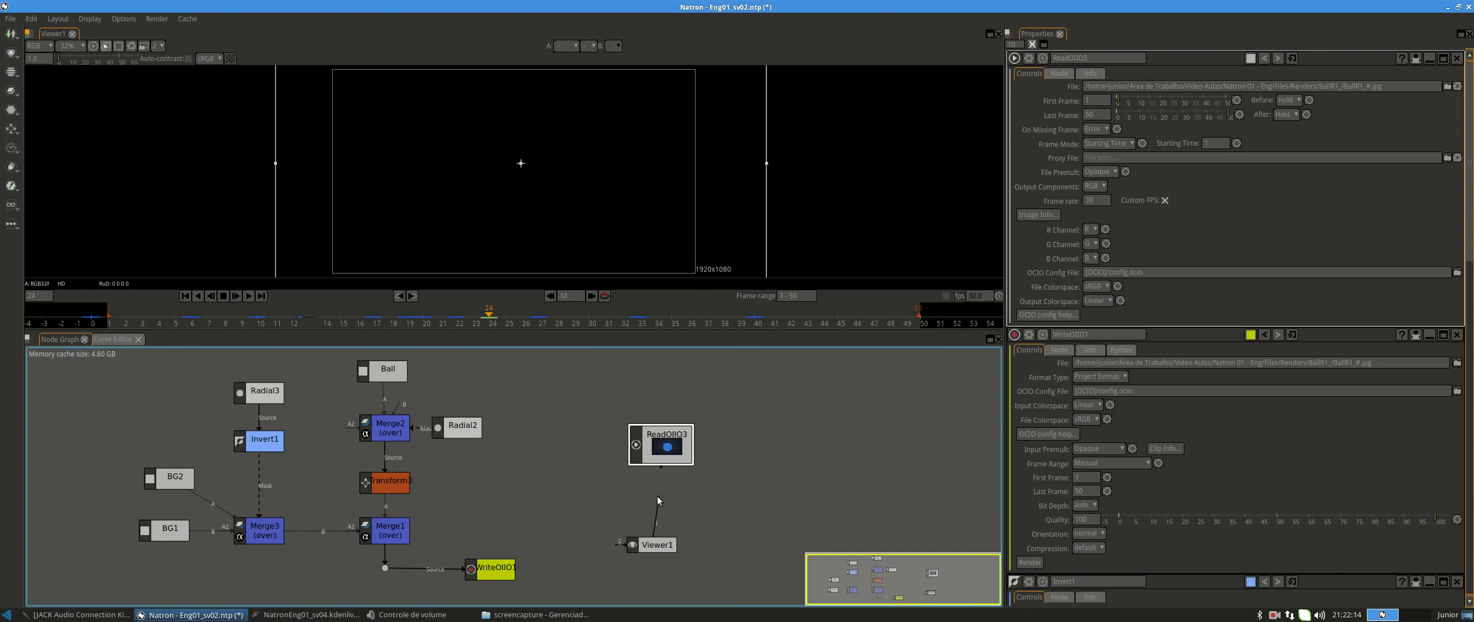
left_click_drag(660, 520, 666, 465)
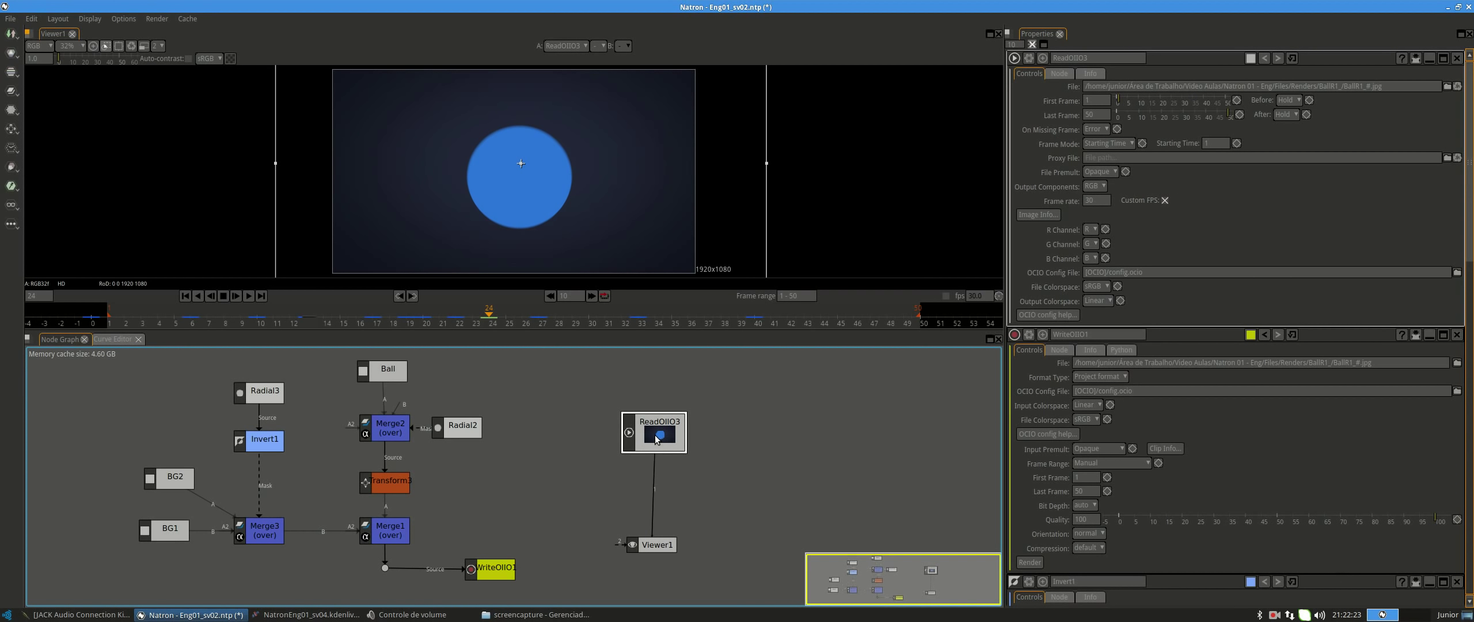
left_click(248, 296)
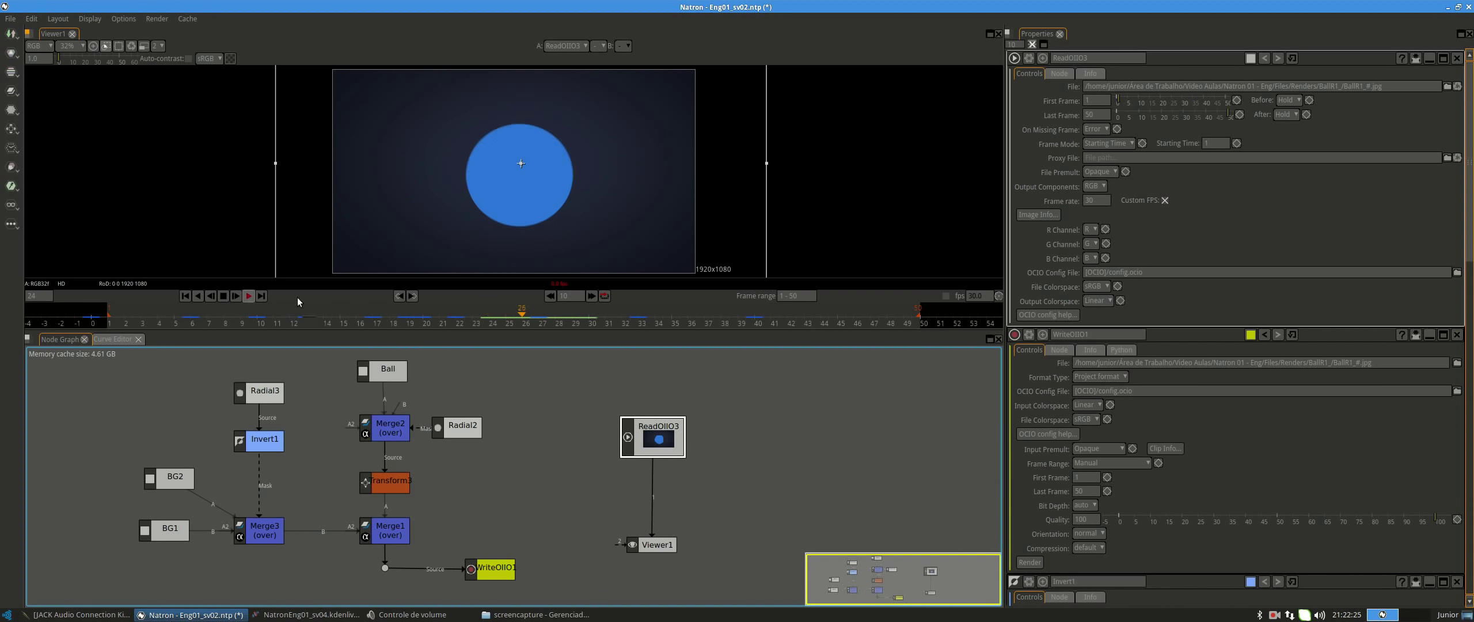